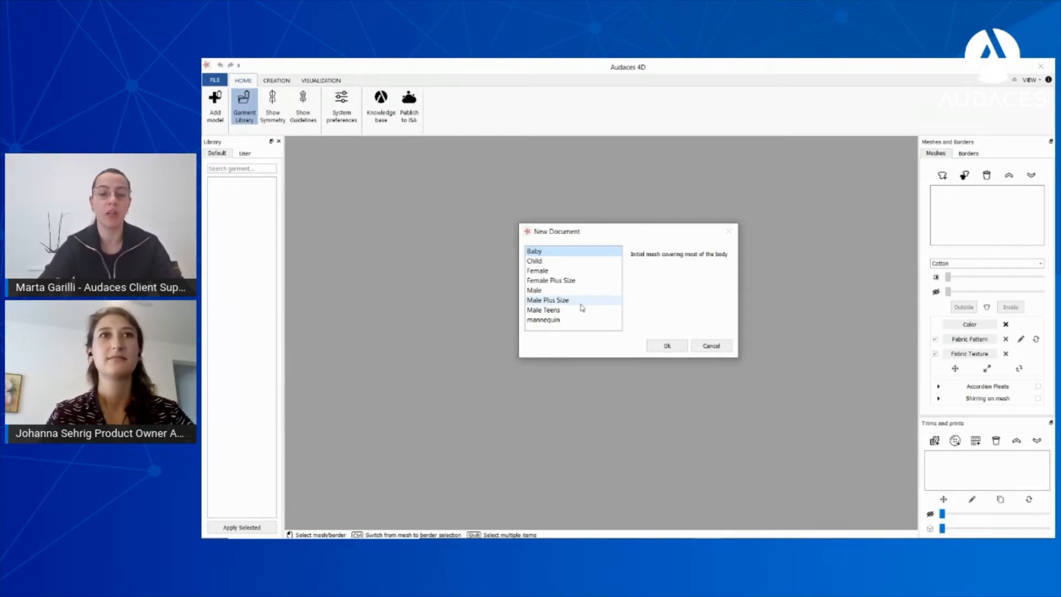
- Create a new document based on the Female mannequin
{"action": "left_click", "coordinate": [709, 346]}
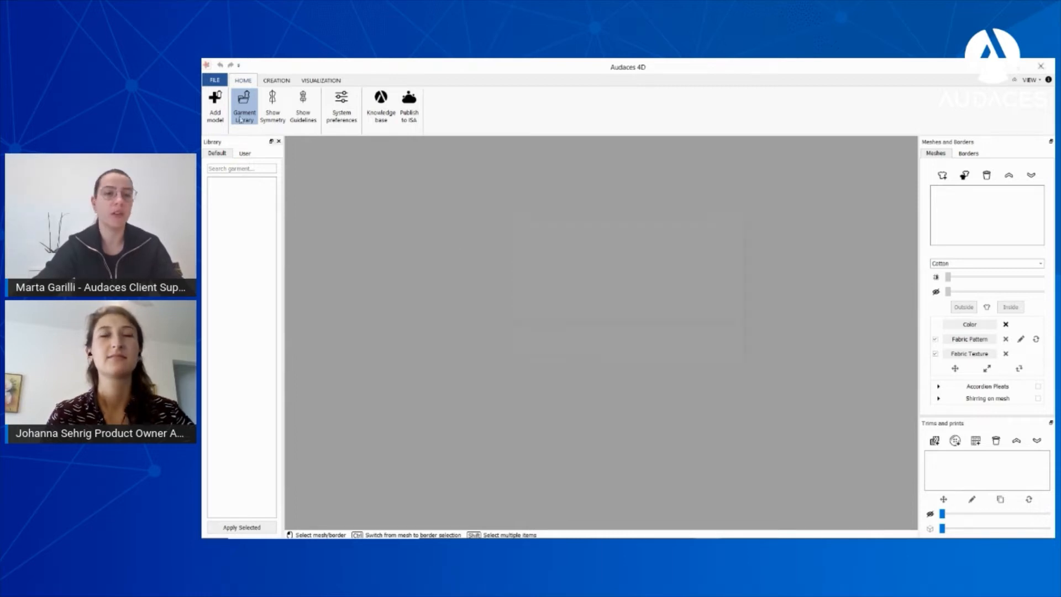
{"action": "left_click", "coordinate": [217, 82]}
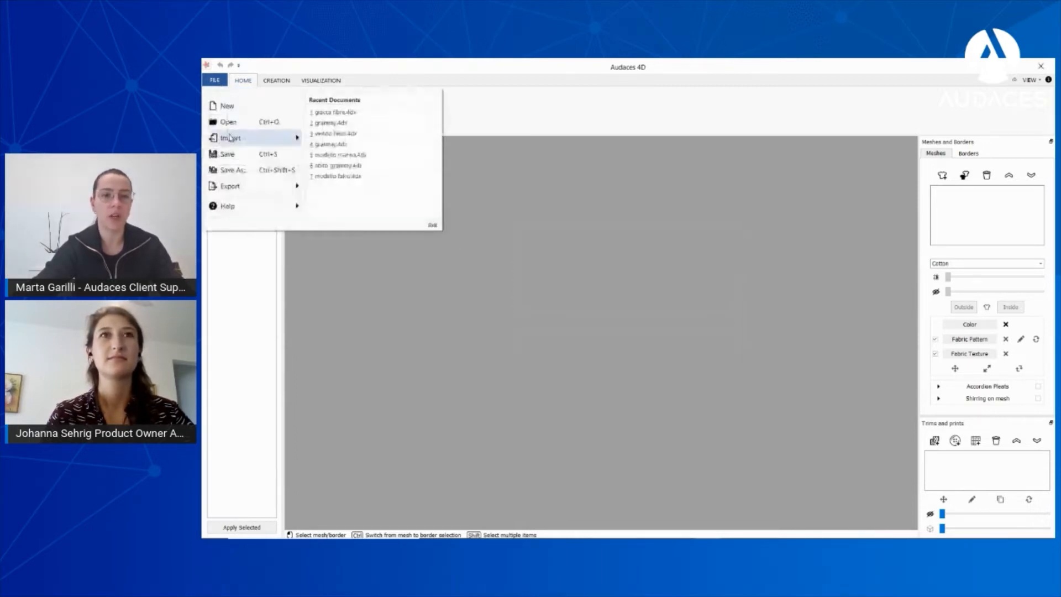
{"action": "mouse_move", "coordinate": [232, 138]}
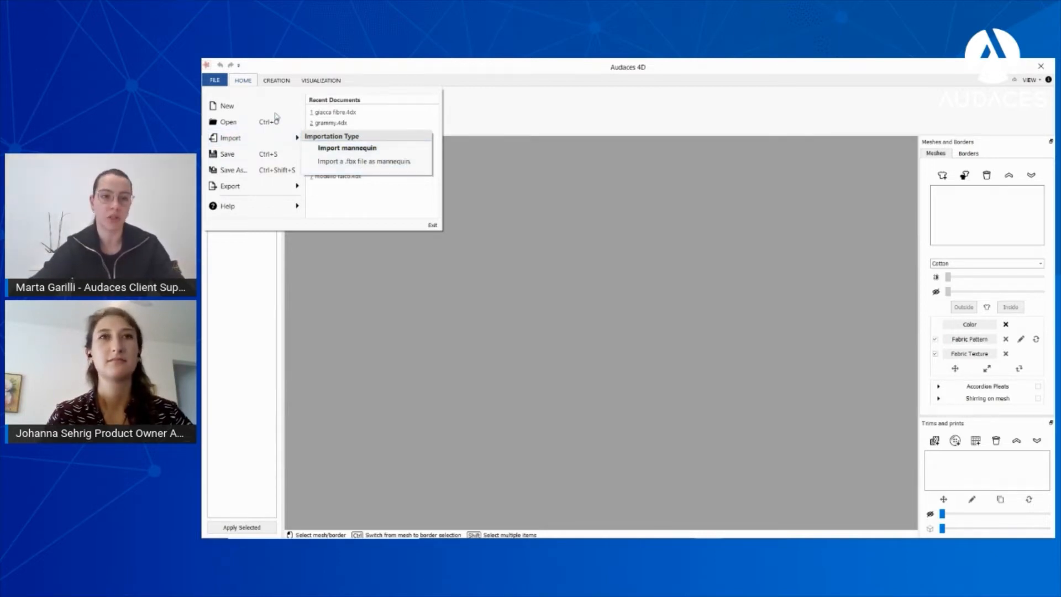
{"action": "left_click", "coordinate": [257, 106]}
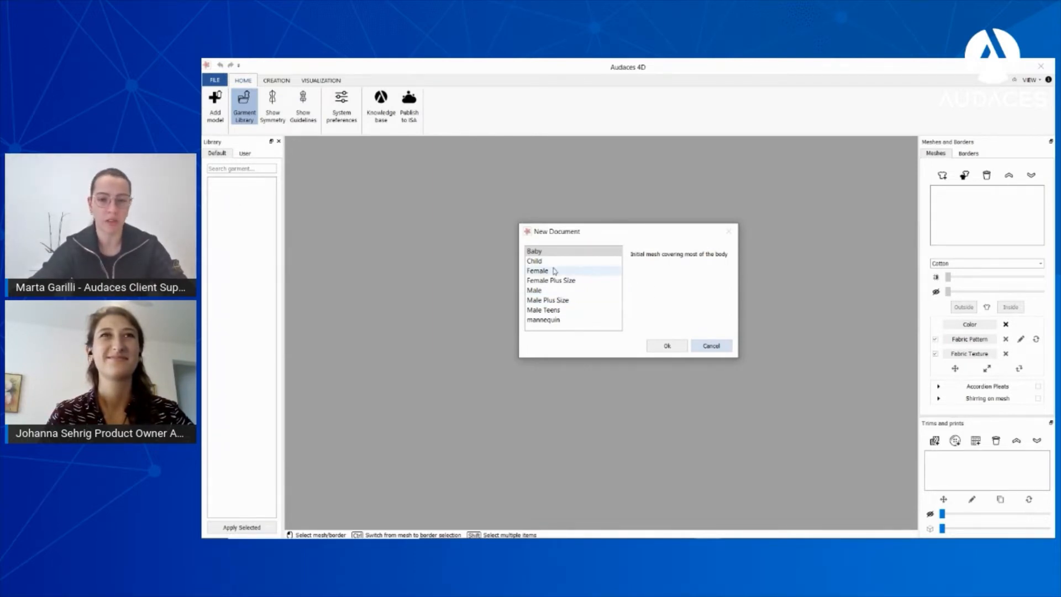
{"action": "left_click", "coordinate": [536, 274]}
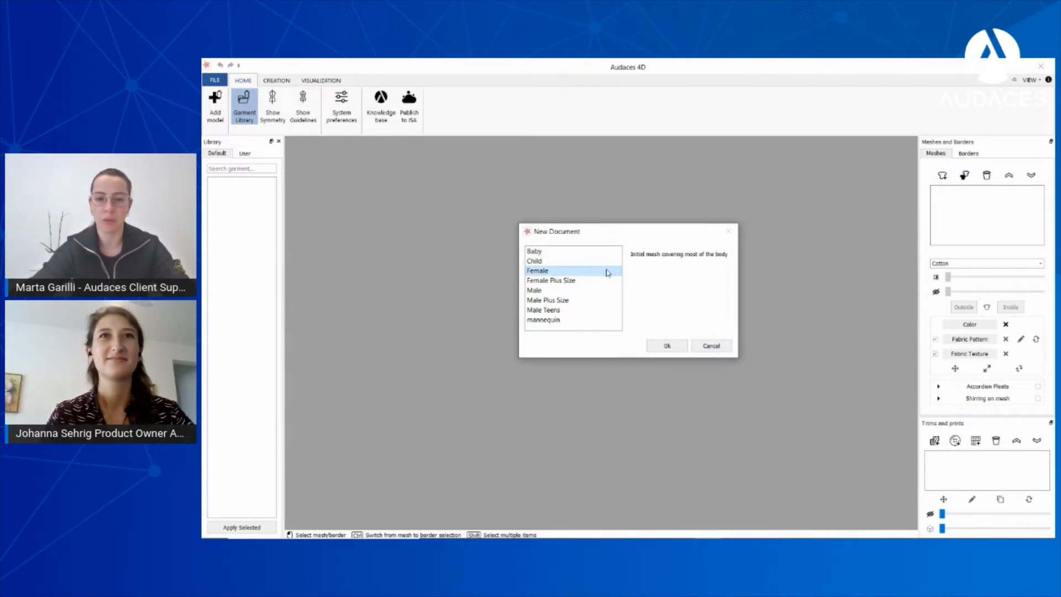
{"action": "left_click", "coordinate": [668, 347]}
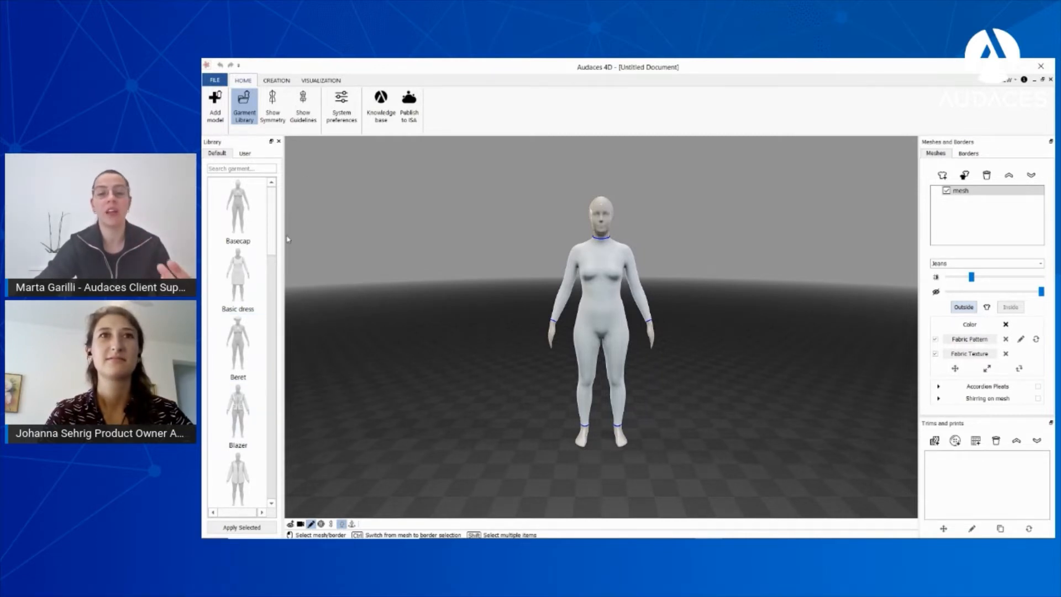
- Delete the initial body mesh and put the default library's Basic dress on the mannequin
{"action": "left_click", "coordinate": [243, 156]}
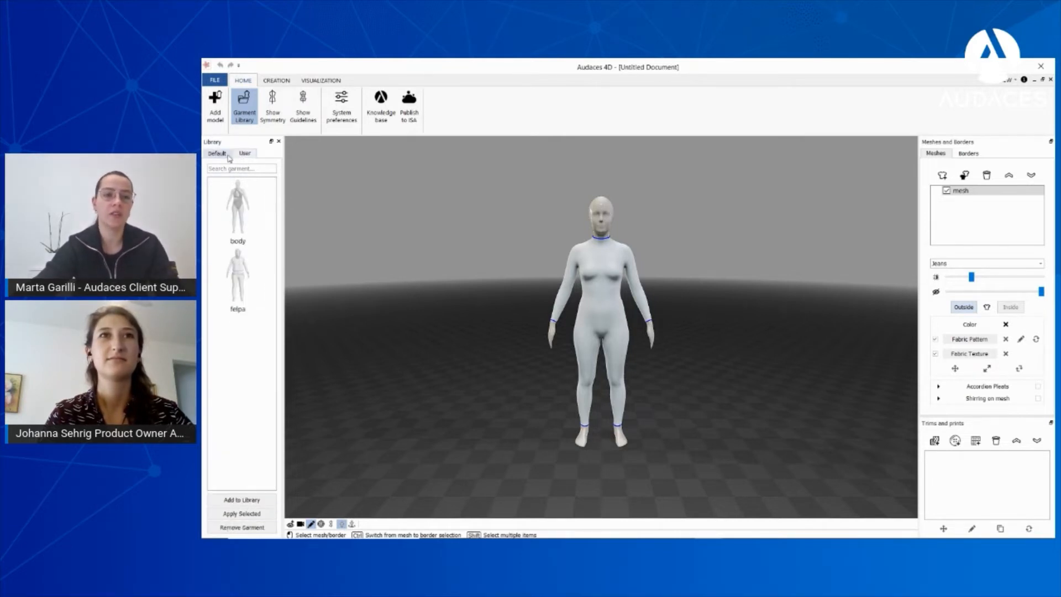
{"action": "left_click", "coordinate": [216, 153]}
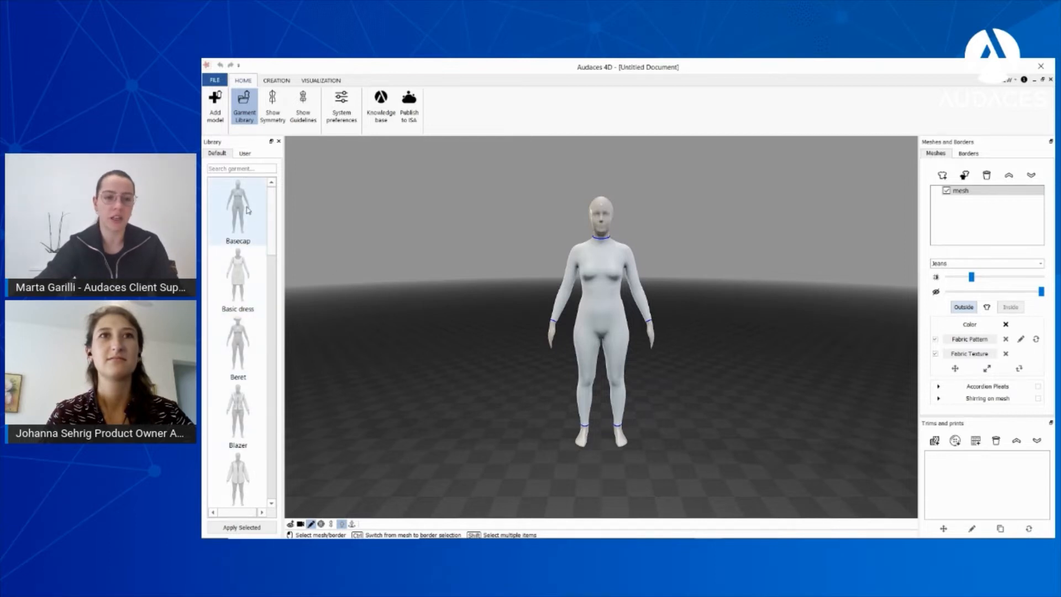
{"action": "left_click", "coordinate": [987, 175]}
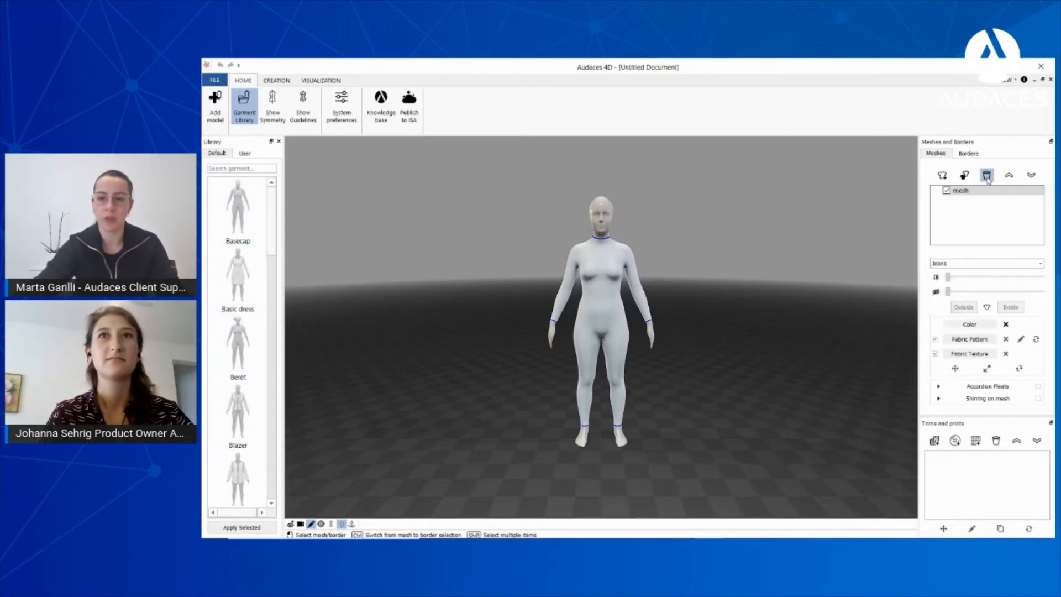
{"action": "left_click", "coordinate": [232, 277]}
{"action": "left_click_drag", "start_coordinate": [233, 276], "coordinate": [608, 342]}
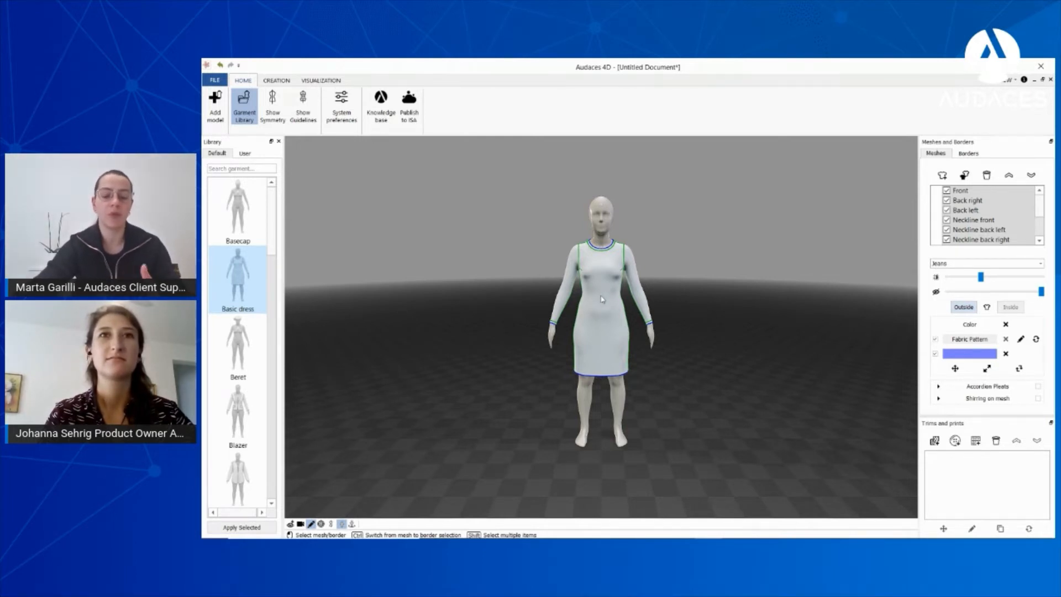
- Add the Basecap from the default garment library to the mannequin's head
{"action": "scroll", "coordinate": [602, 294], "scroll_direction": "up", "scroll_amount": 2}
{"action": "scroll", "coordinate": [602, 294], "scroll_direction": "up", "scroll_amount": 1}
{"action": "scroll", "coordinate": [602, 294], "scroll_direction": "up", "scroll_amount": 1}
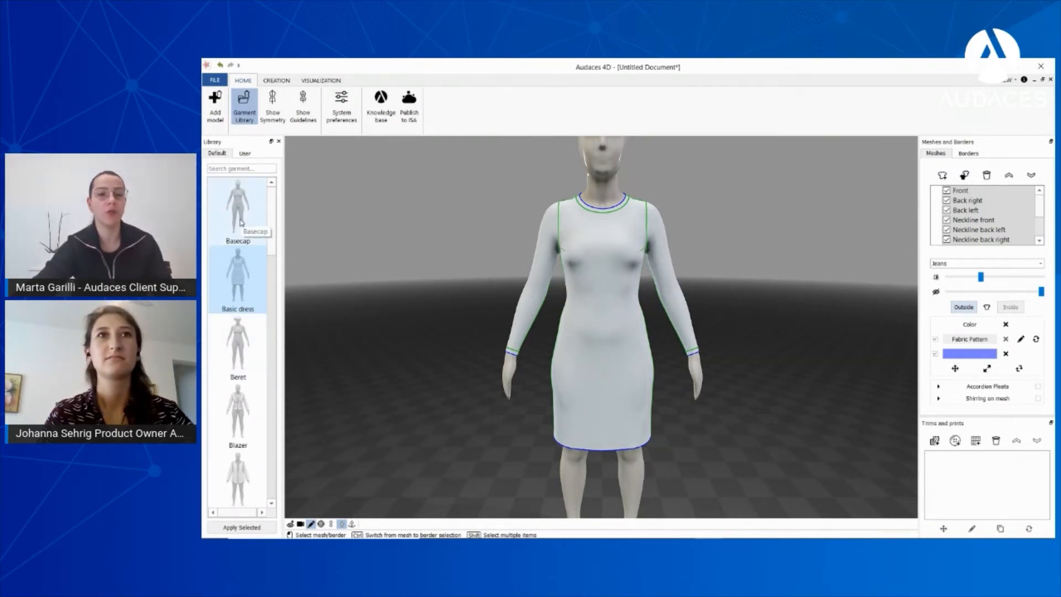
{"action": "middle_click_drag", "start_coordinate": [602, 275], "coordinate": [602, 329]}
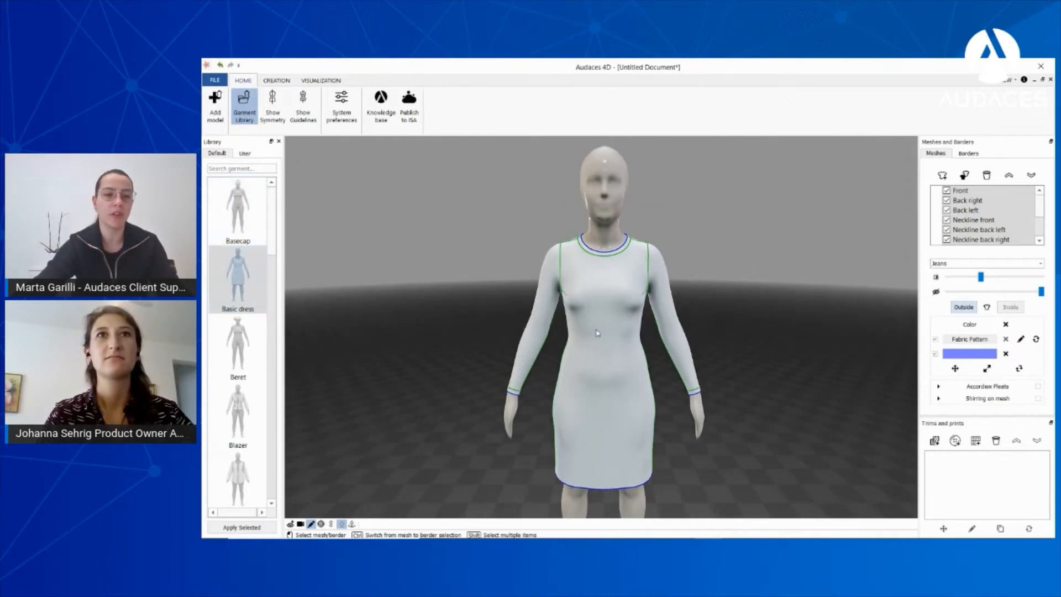
{"action": "left_click", "coordinate": [239, 208]}
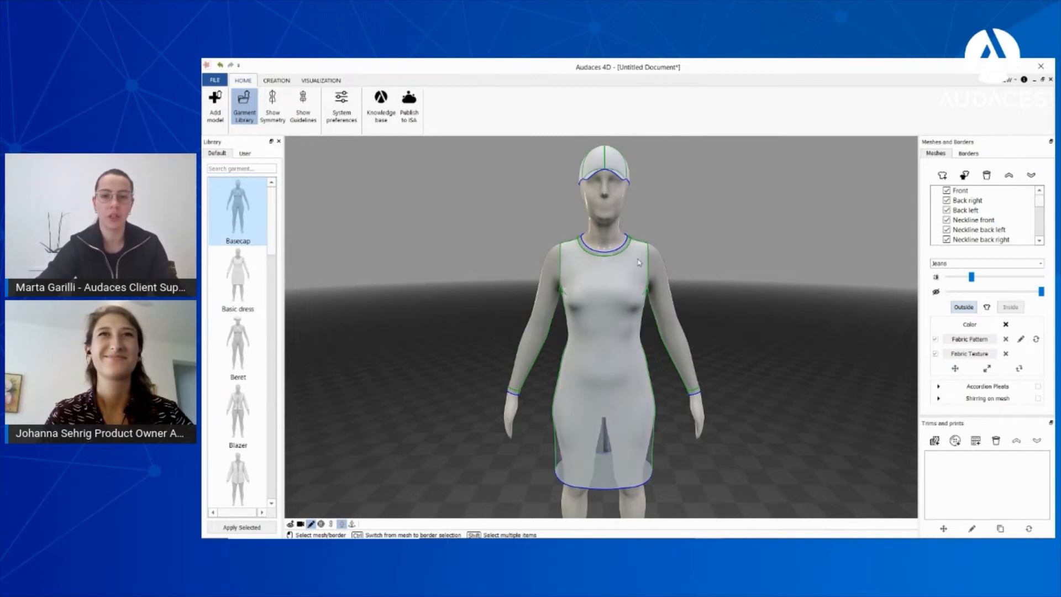
{"action": "middle_click_drag", "start_coordinate": [568, 223], "coordinate": [591, 237]}
{"action": "middle_click_drag", "start_coordinate": [684, 303], "coordinate": [679, 261]}
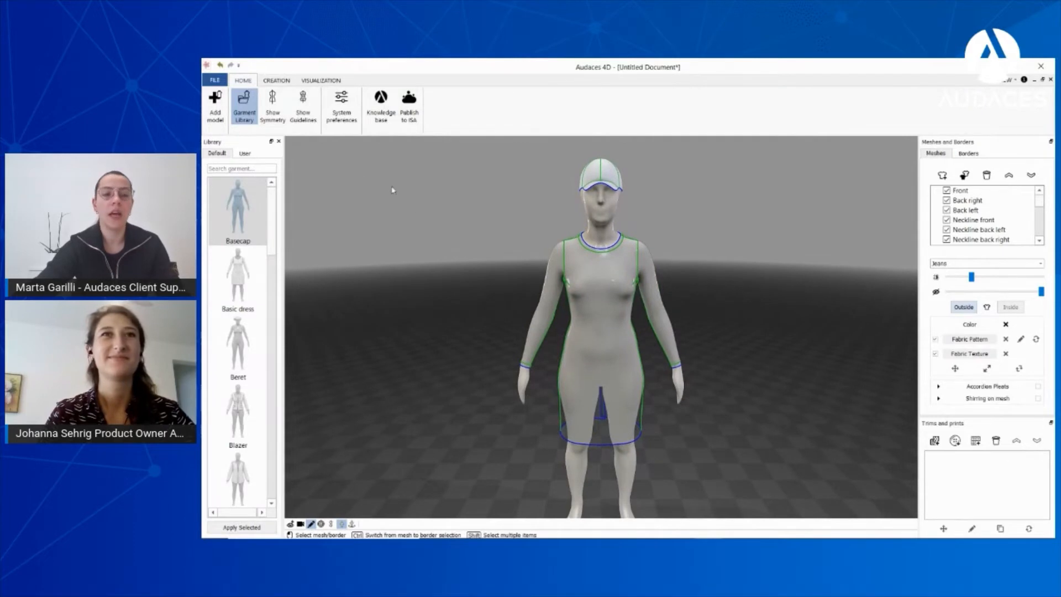
- Delete all dress and cap meshes and add a fresh full-body mesh to the mannequin
{"action": "left_click", "coordinate": [244, 155]}
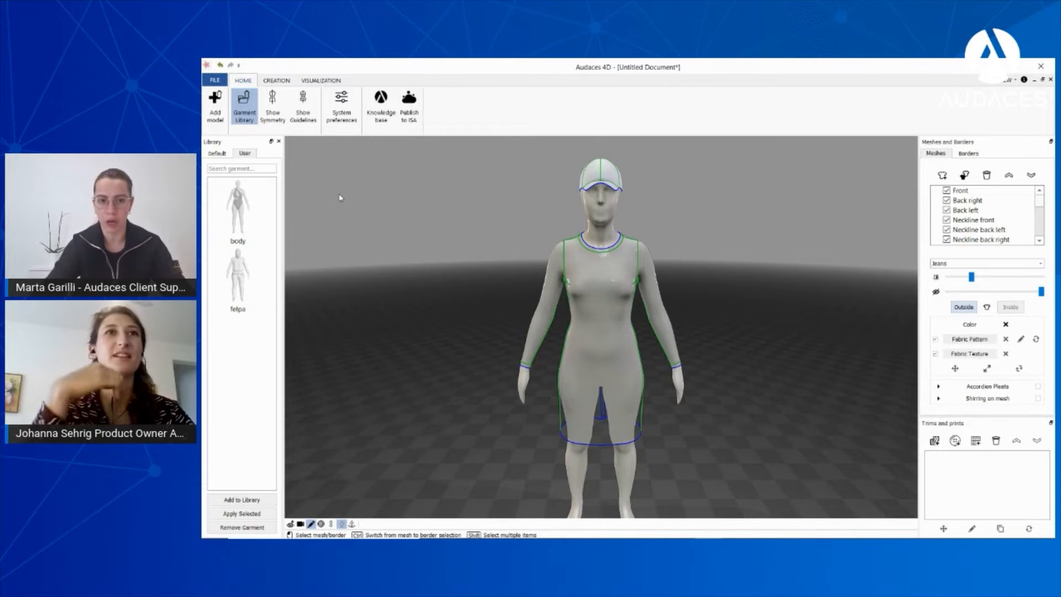
{"action": "left_click", "coordinate": [964, 190]}
{"action": "scroll", "coordinate": [976, 199], "scroll_direction": "down", "scroll_amount": 5}
{"action": "left_click", "coordinate": [986, 240], "text": "shift"}
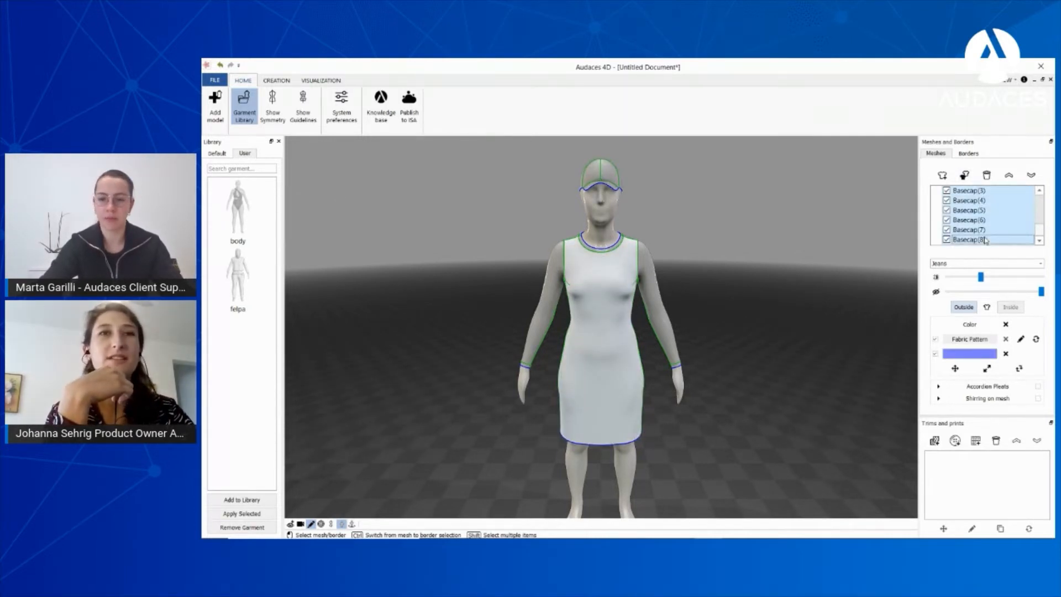
{"action": "scroll", "coordinate": [981, 231], "scroll_direction": "up", "scroll_amount": 5}
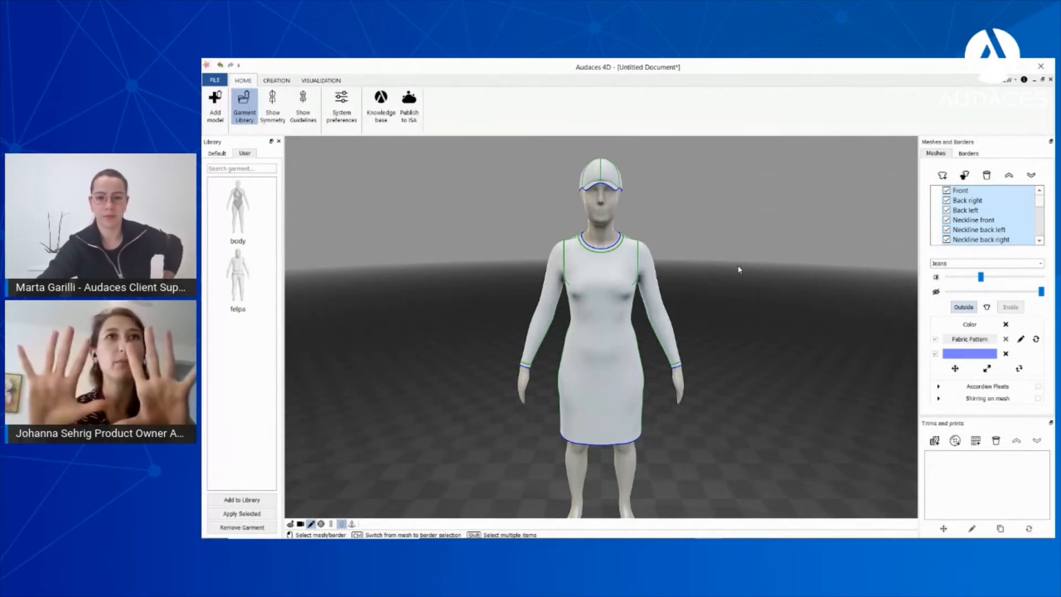
{"action": "left_click", "coordinate": [986, 176]}
{"action": "left_click", "coordinate": [942, 175]}
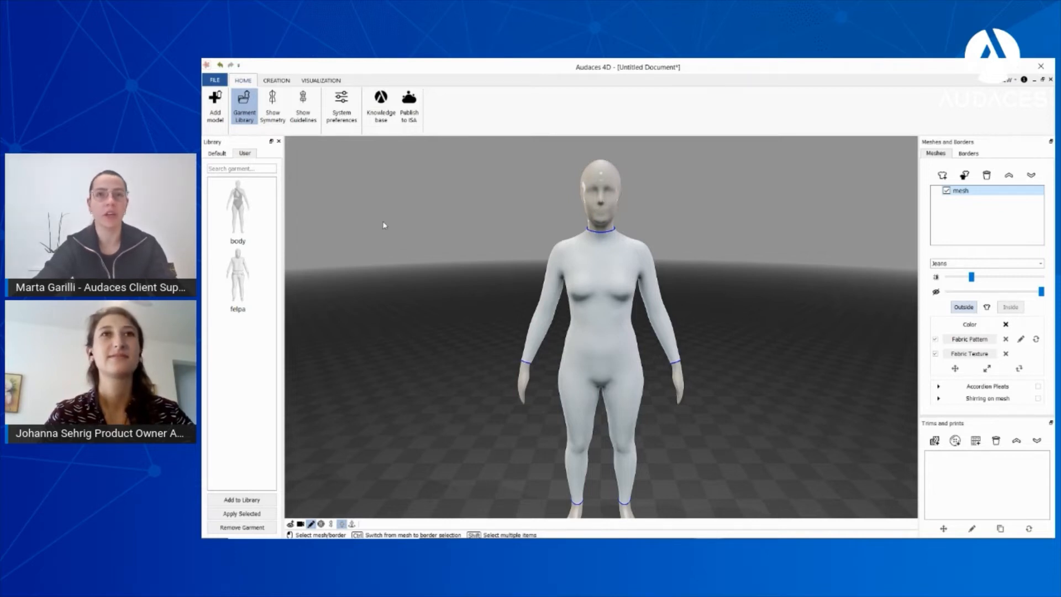
- Look through the default library's garments and the Creation, Visualization and Home tools
{"action": "left_click", "coordinate": [217, 153]}
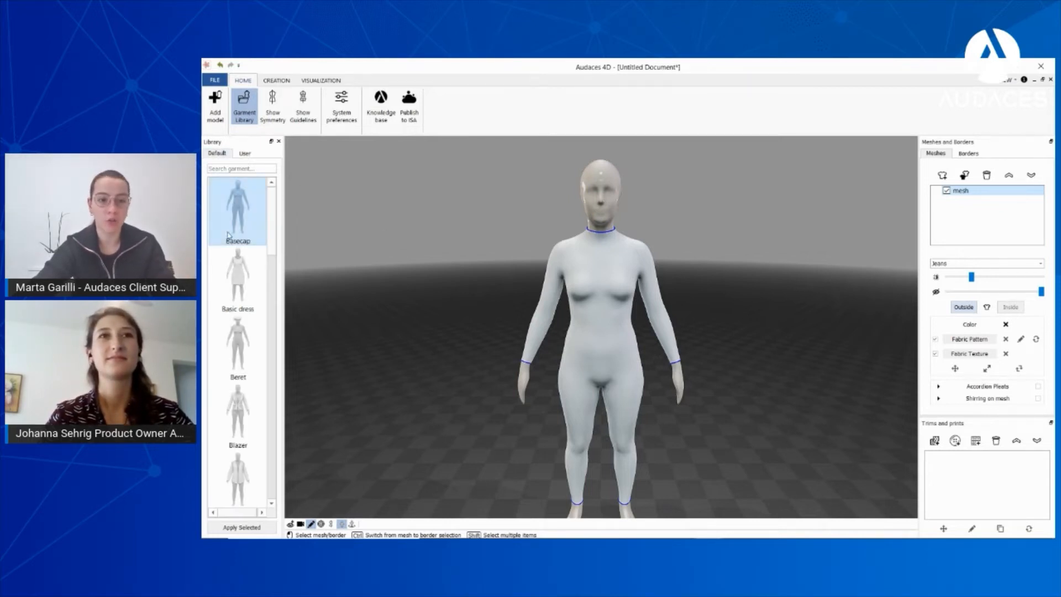
{"action": "scroll", "coordinate": [245, 277], "scroll_direction": "down", "scroll_amount": 5}
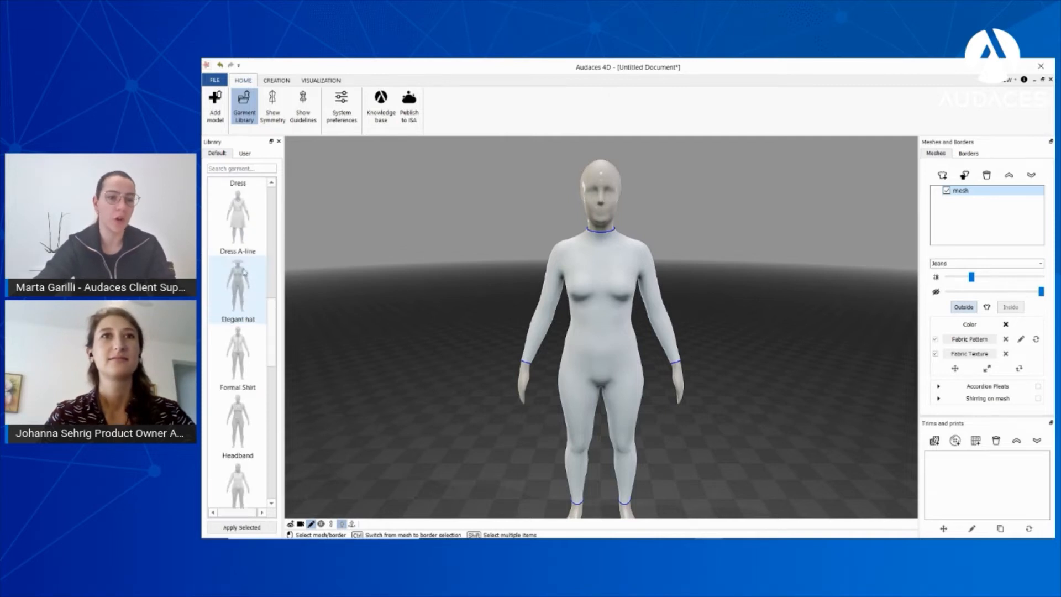
{"action": "scroll", "coordinate": [241, 262], "scroll_direction": "up", "scroll_amount": 3}
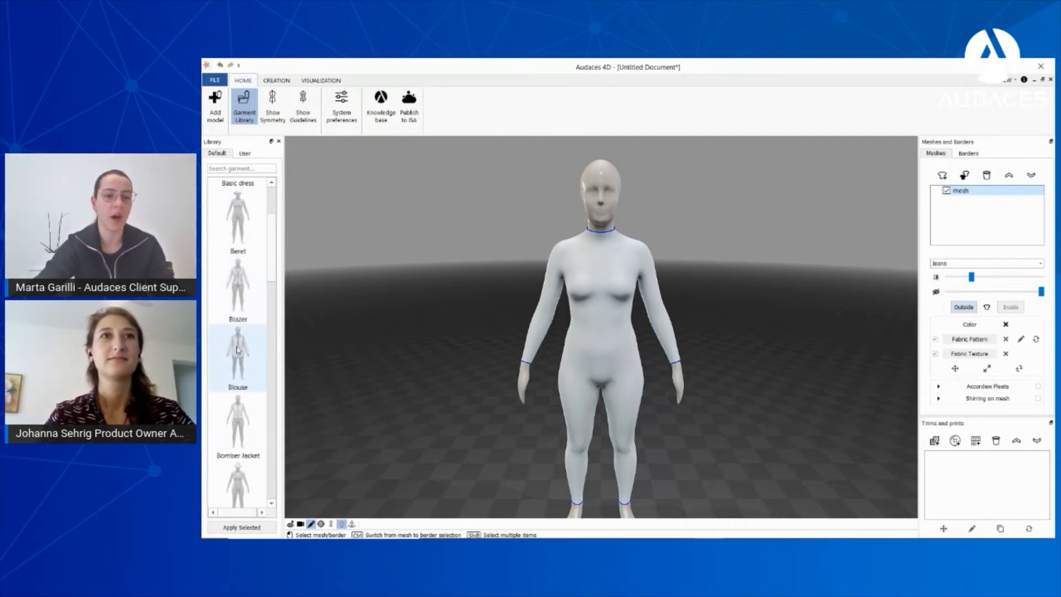
{"action": "scroll", "coordinate": [242, 371], "scroll_direction": "down", "scroll_amount": 8}
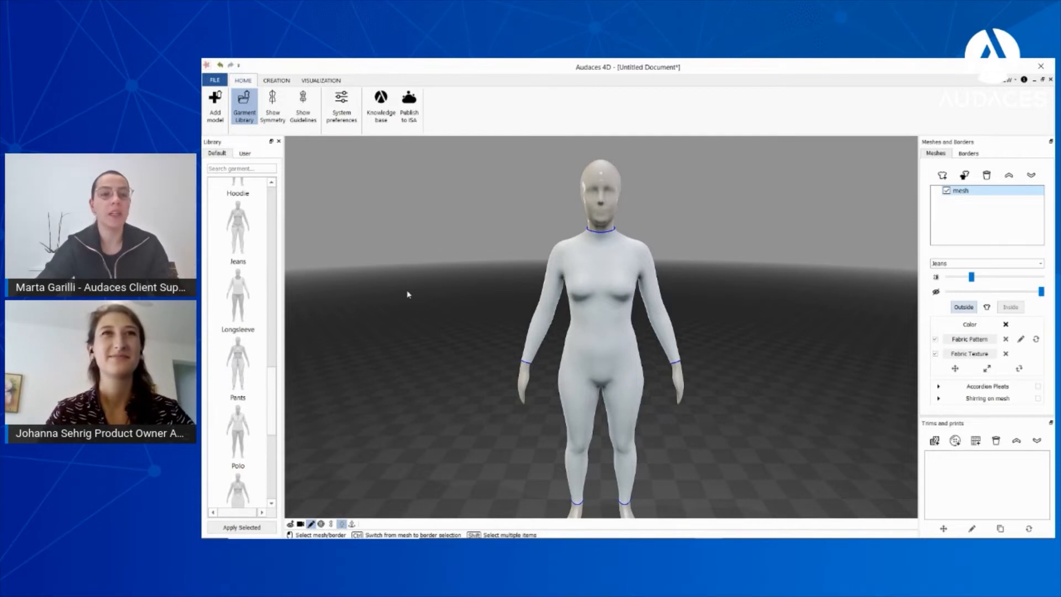
{"action": "left_click", "coordinate": [277, 80]}
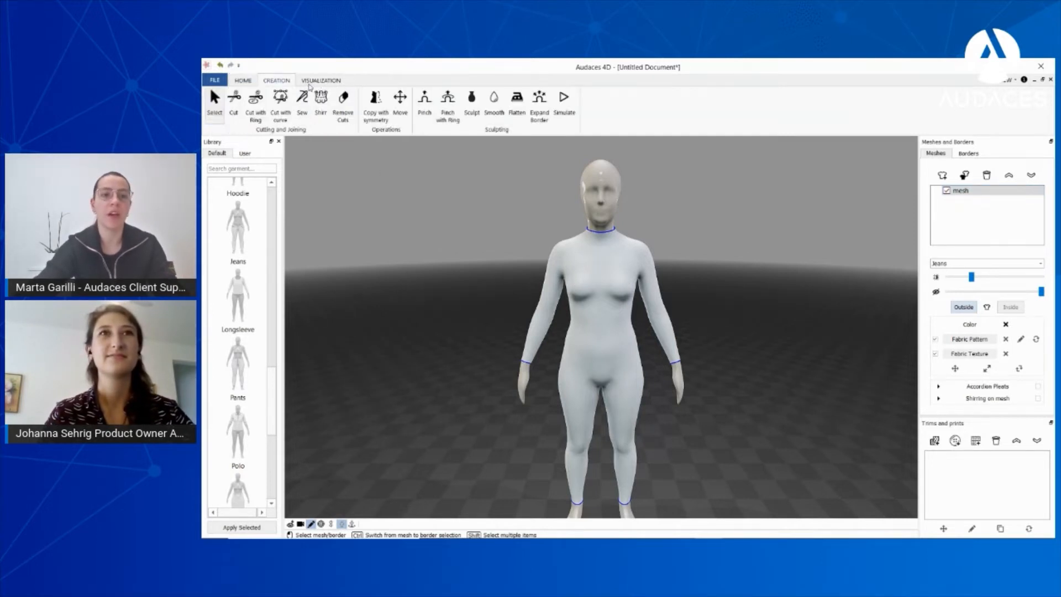
{"action": "left_click", "coordinate": [321, 81]}
{"action": "left_click", "coordinate": [244, 82]}
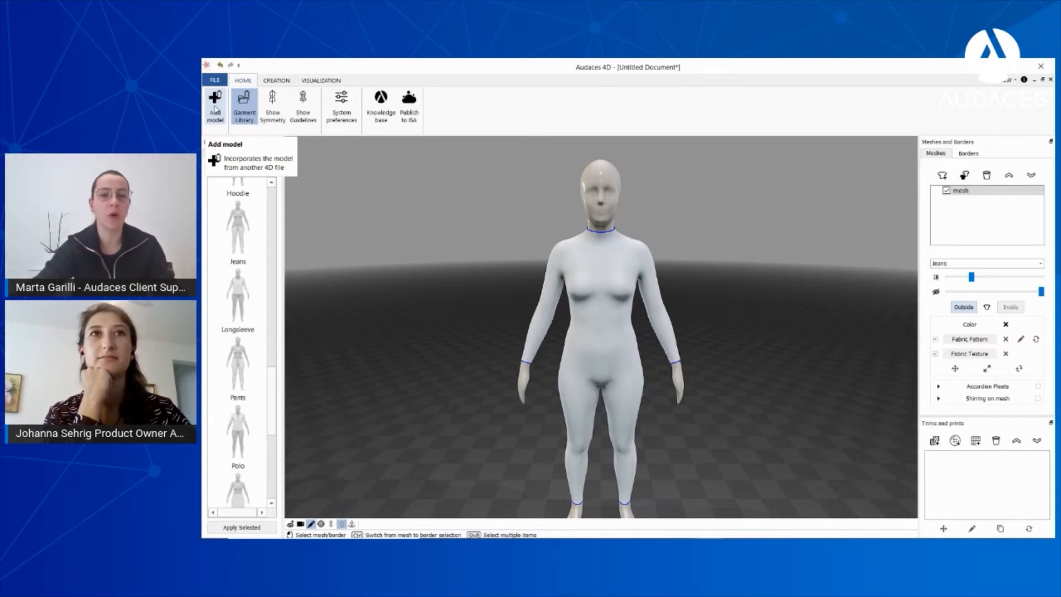
{"action": "left_click", "coordinate": [246, 116]}
{"action": "left_click", "coordinate": [247, 116]}
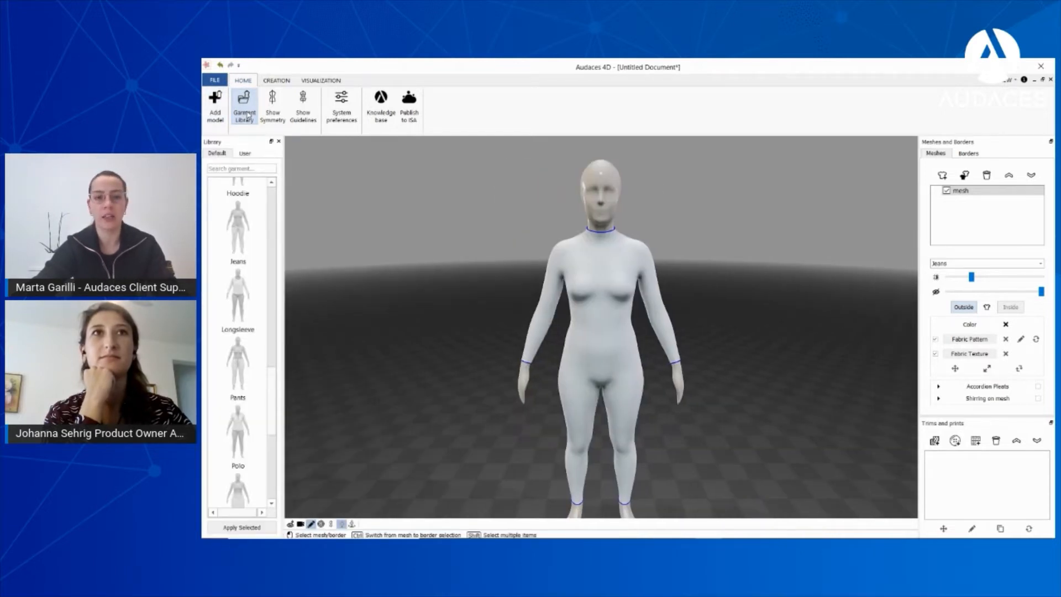
- Display the symmetry line and the body guidelines on the mannequin in turn, and hide them again
{"action": "left_click", "coordinate": [268, 114]}
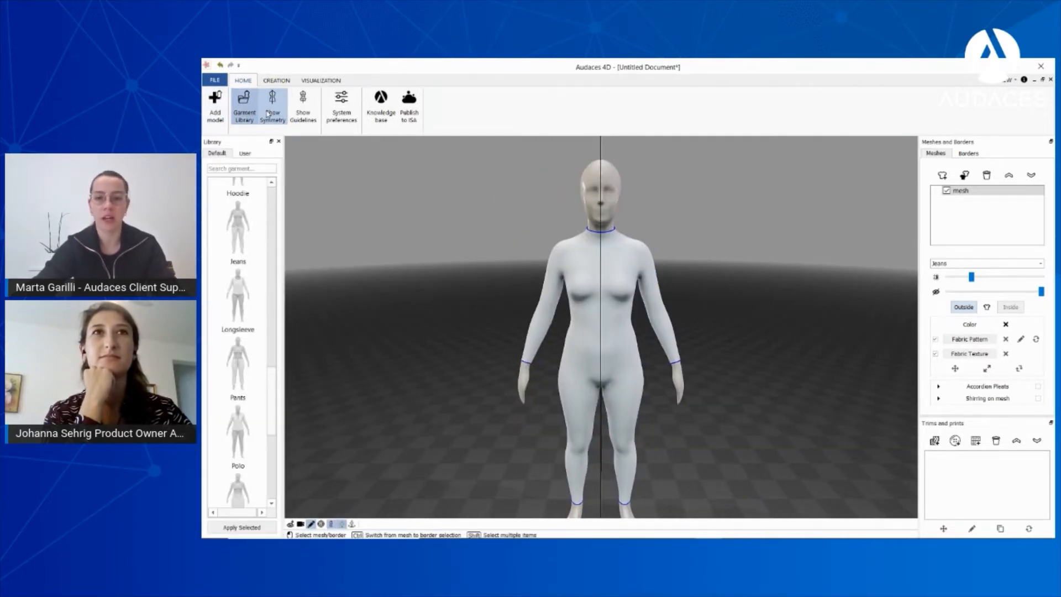
{"action": "left_click", "coordinate": [303, 107]}
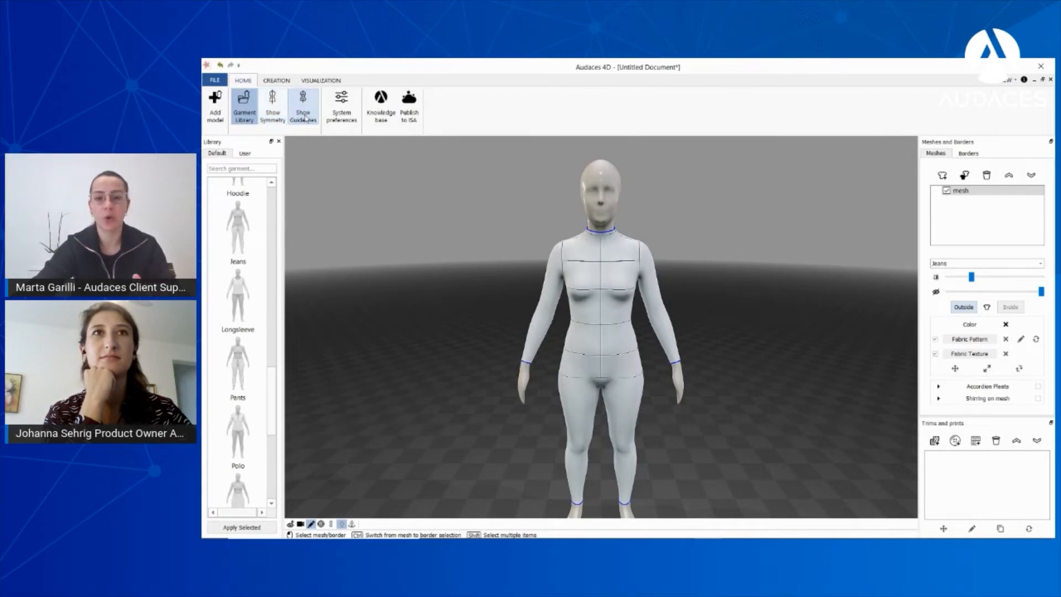
{"action": "scroll", "coordinate": [600, 362], "scroll_direction": "up", "scroll_amount": 5}
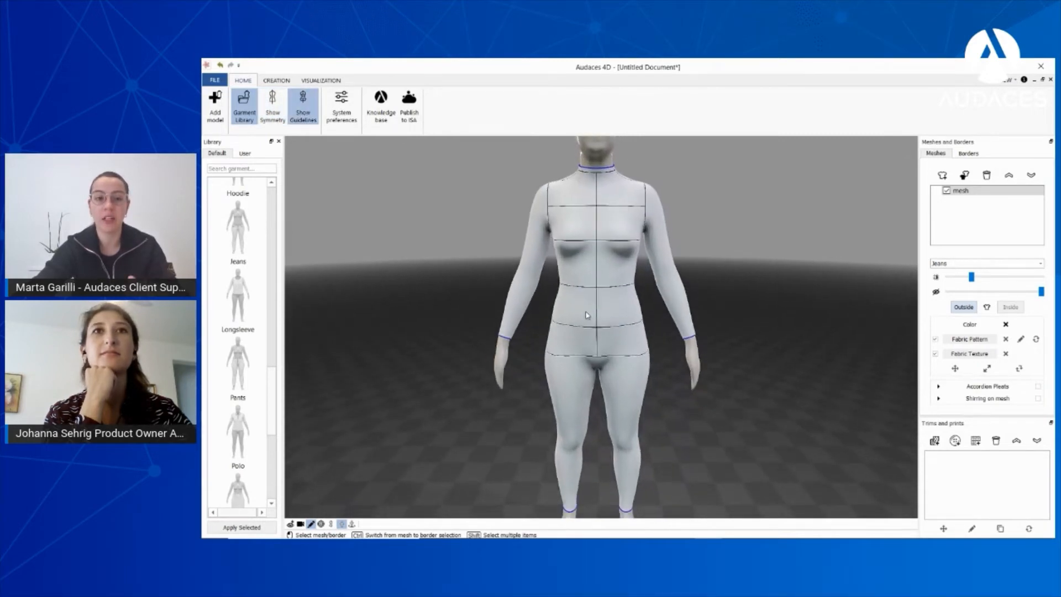
{"action": "middle_click_drag", "start_coordinate": [601, 296], "coordinate": [601, 288]}
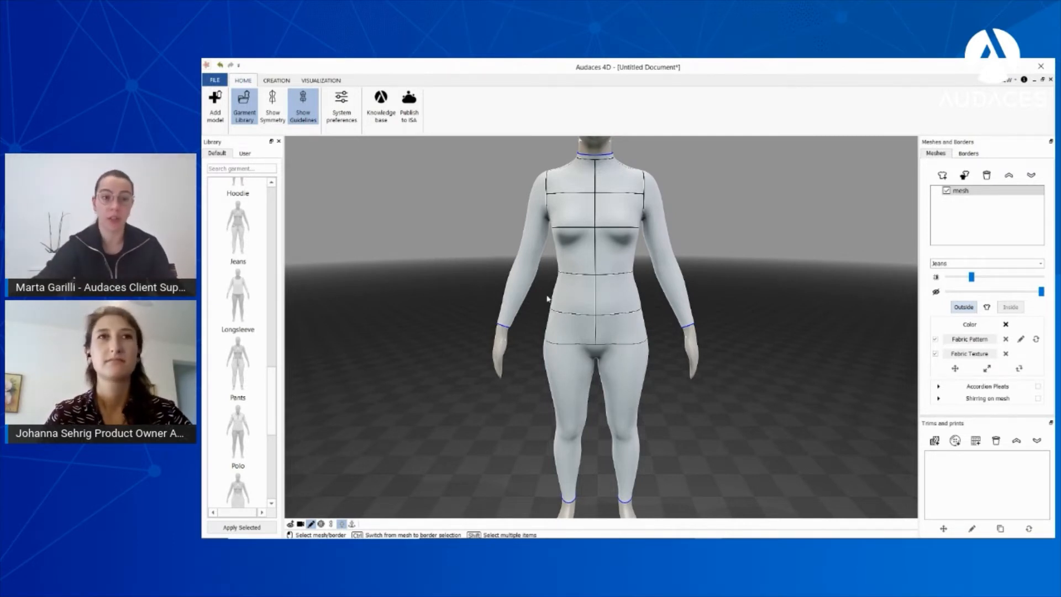
{"action": "left_click", "coordinate": [308, 102]}
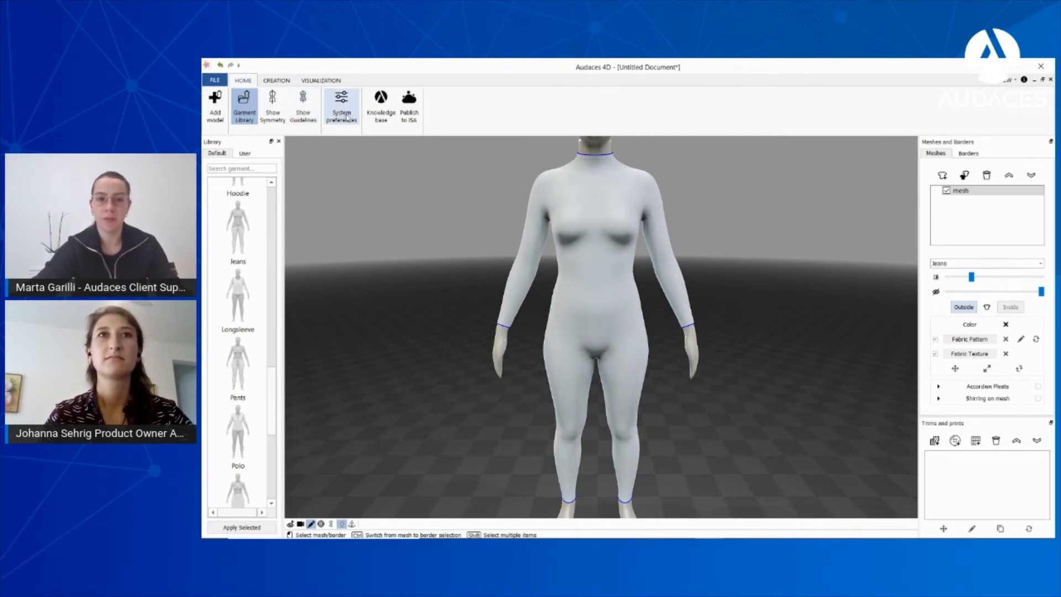
- Review the Mannequin, Garment and Measures system preferences, previewing the solid mannequin color, and discard any changes
{"action": "left_click", "coordinate": [347, 118]}
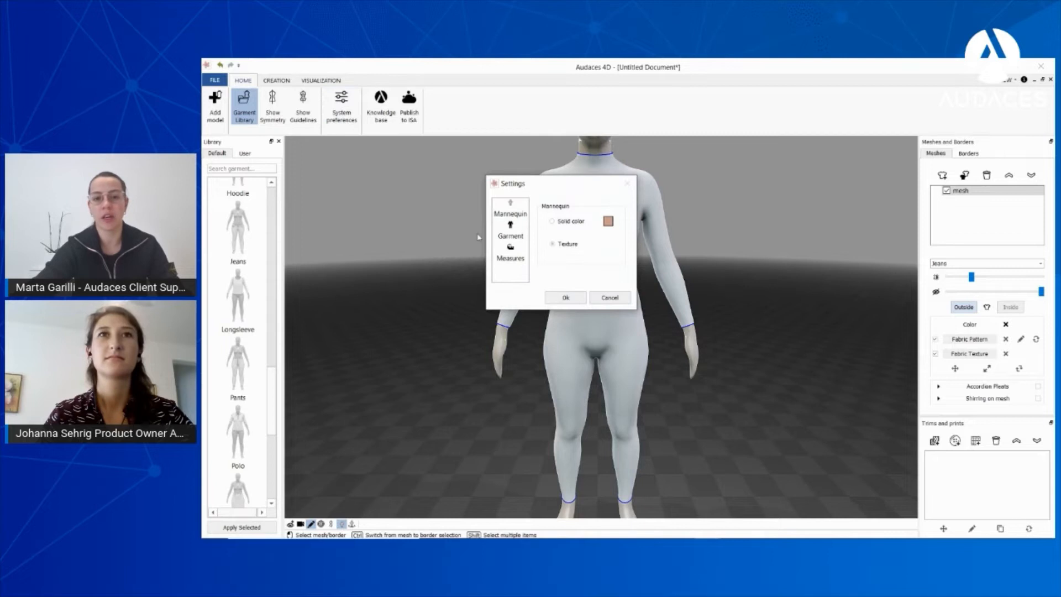
{"action": "left_click", "coordinate": [575, 224]}
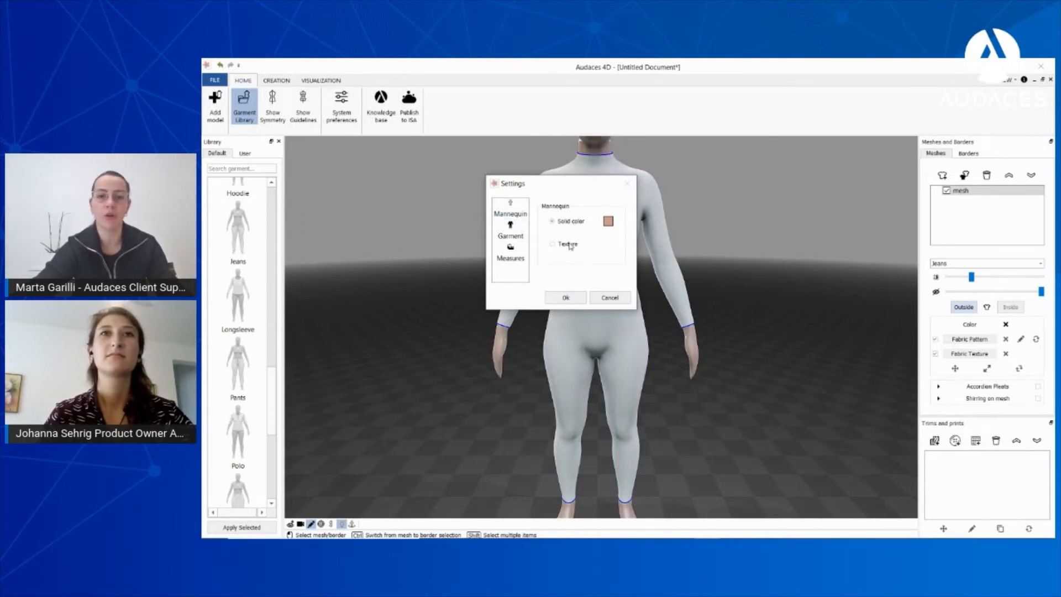
{"action": "left_click", "coordinate": [510, 236]}
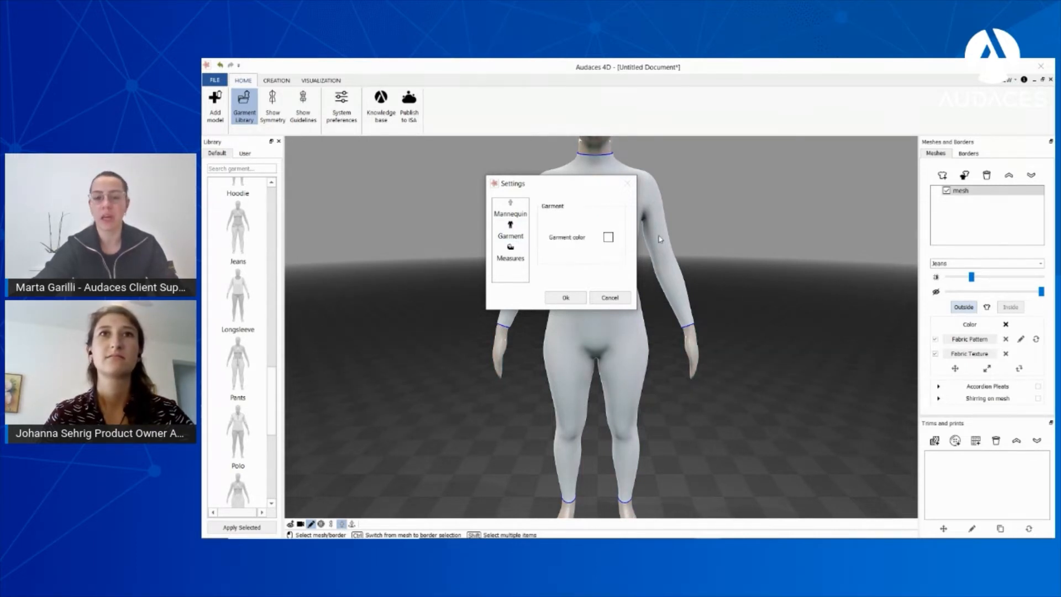
{"action": "left_click", "coordinate": [510, 256]}
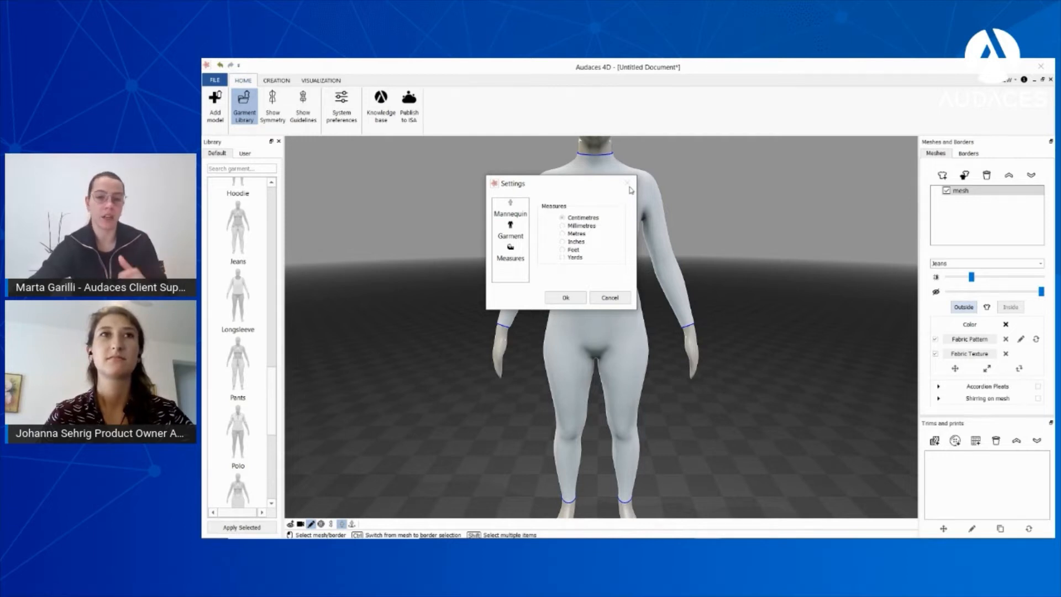
{"action": "left_click", "coordinate": [614, 298]}
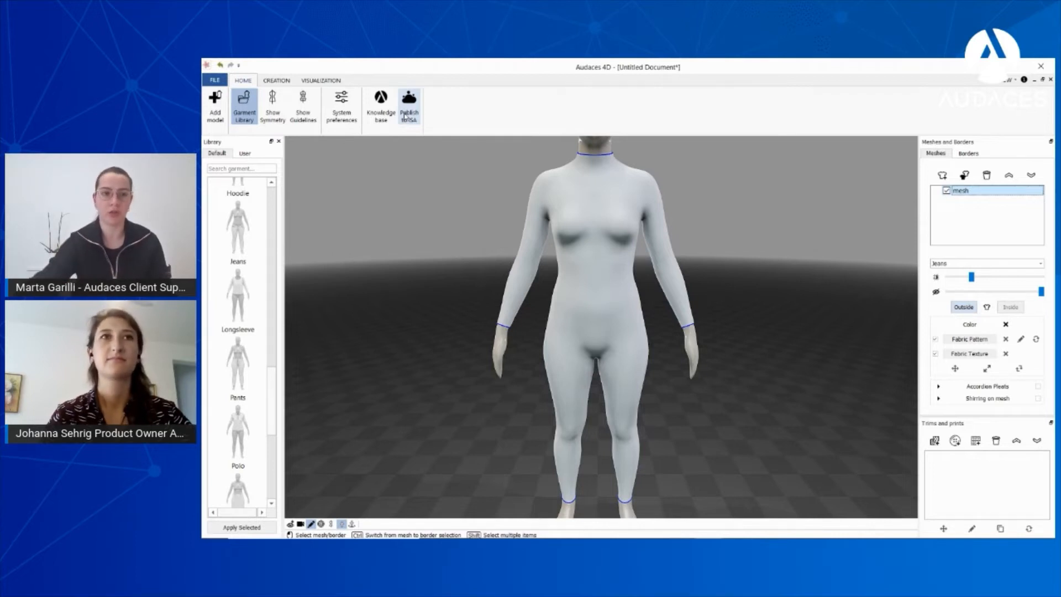
- Show the scene environment, apply the Columns environment and lighting, and hide the environment background again
{"action": "left_click", "coordinate": [283, 82]}
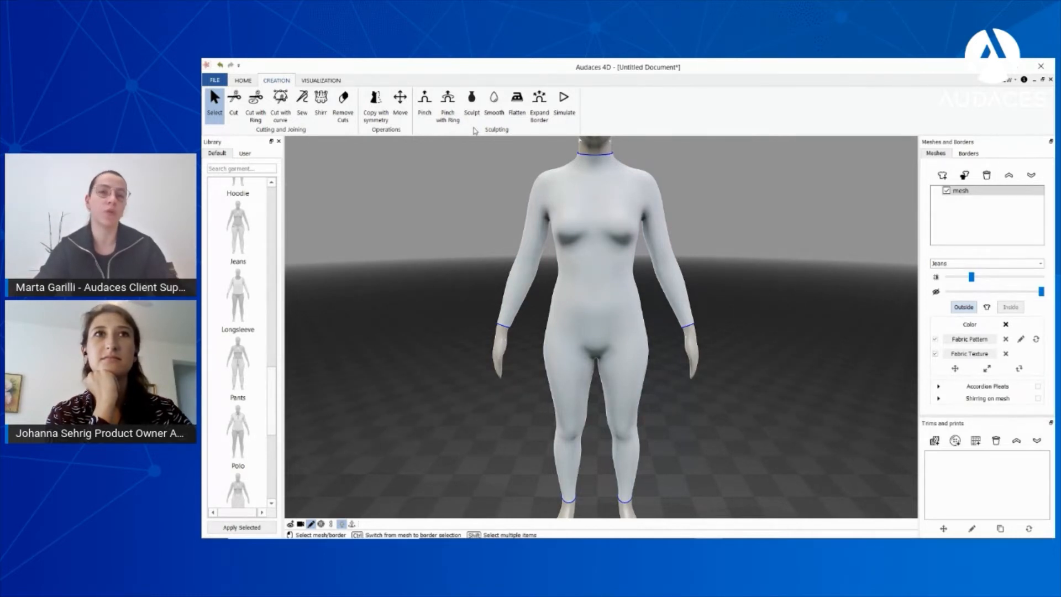
{"action": "left_click", "coordinate": [327, 84]}
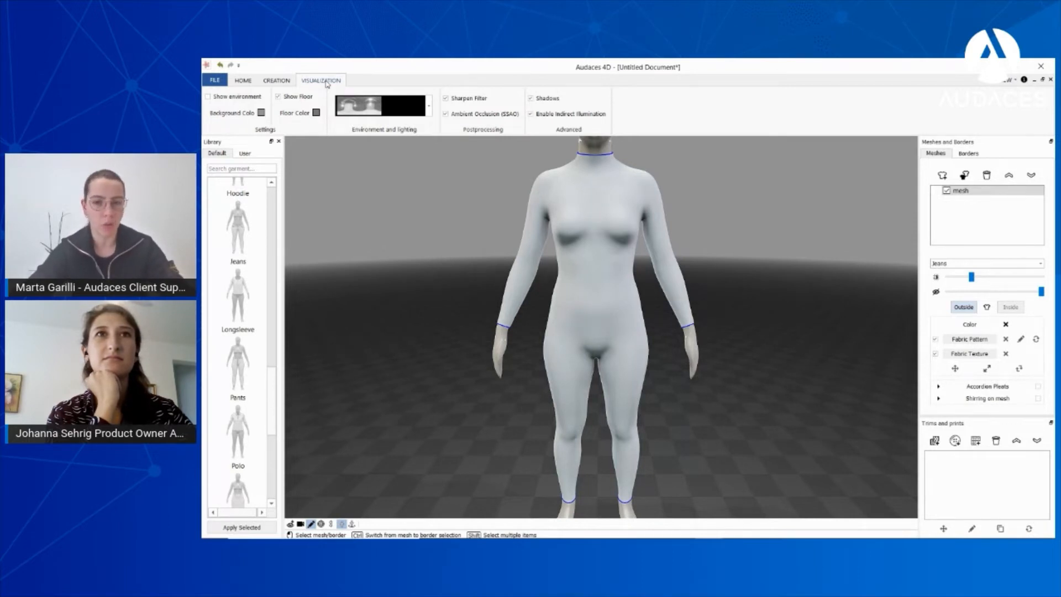
{"action": "left_click", "coordinate": [237, 97]}
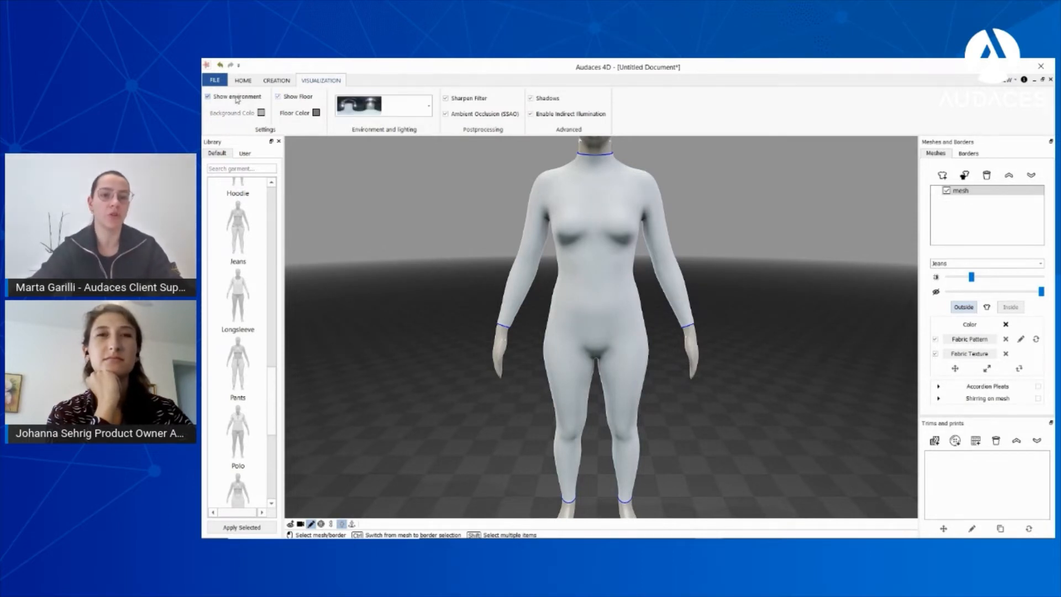
{"action": "left_click", "coordinate": [429, 111]}
{"action": "left_click", "coordinate": [402, 139]}
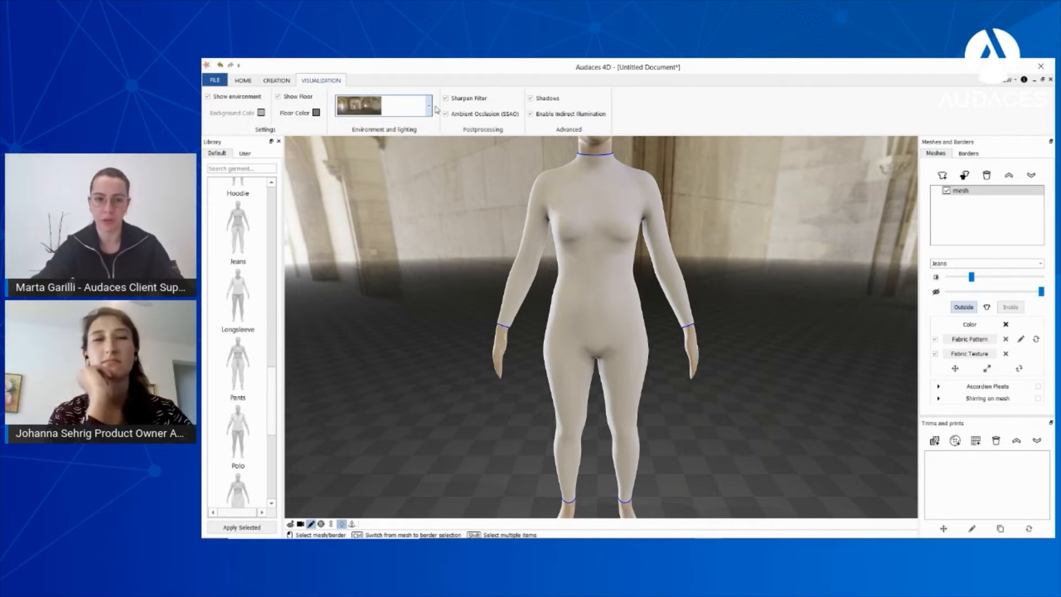
{"action": "left_click", "coordinate": [429, 108]}
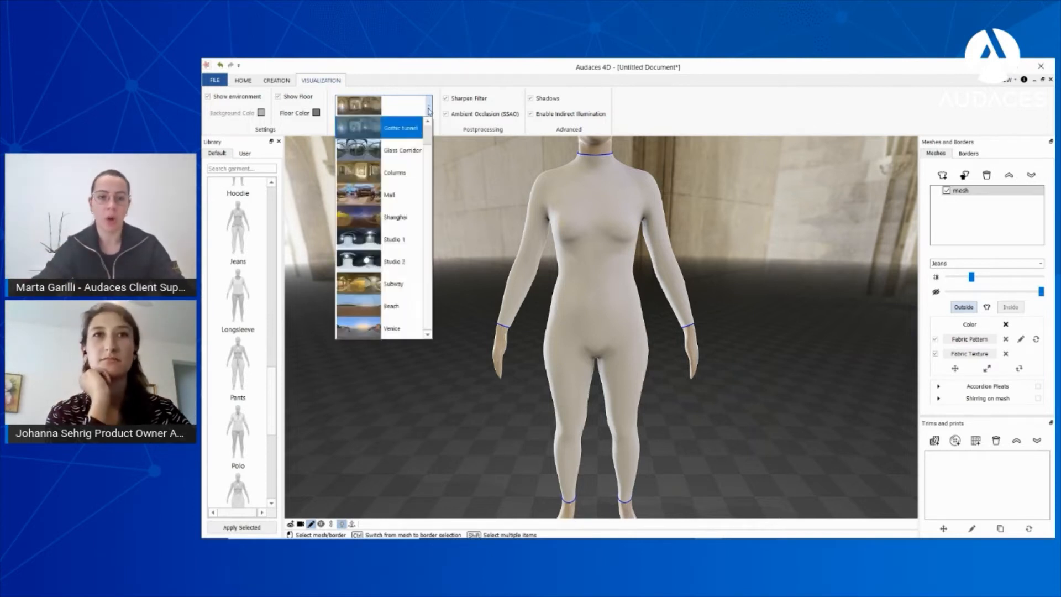
{"action": "left_click", "coordinate": [400, 174]}
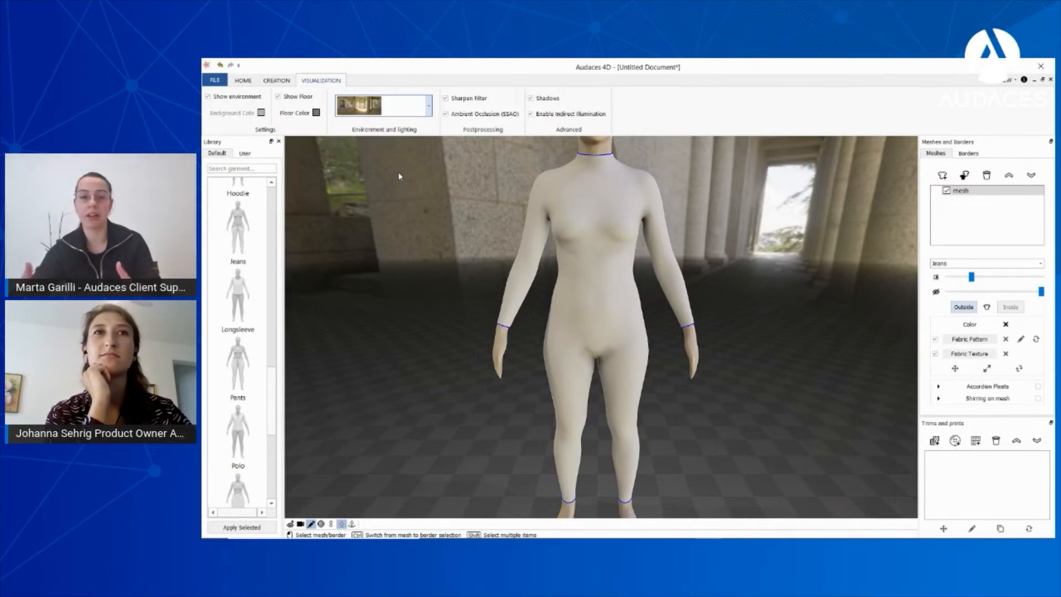
{"action": "left_click", "coordinate": [246, 96]}
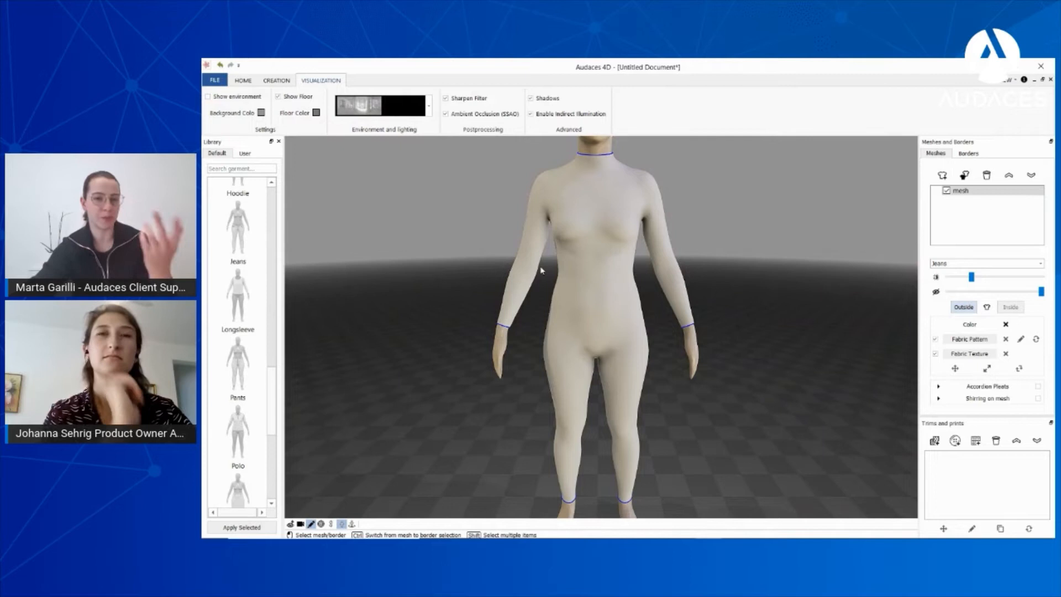
- Activate the Pinch tool and display the symmetry plane on the mannequin for mirrored sculpting
{"action": "left_click", "coordinate": [276, 81]}
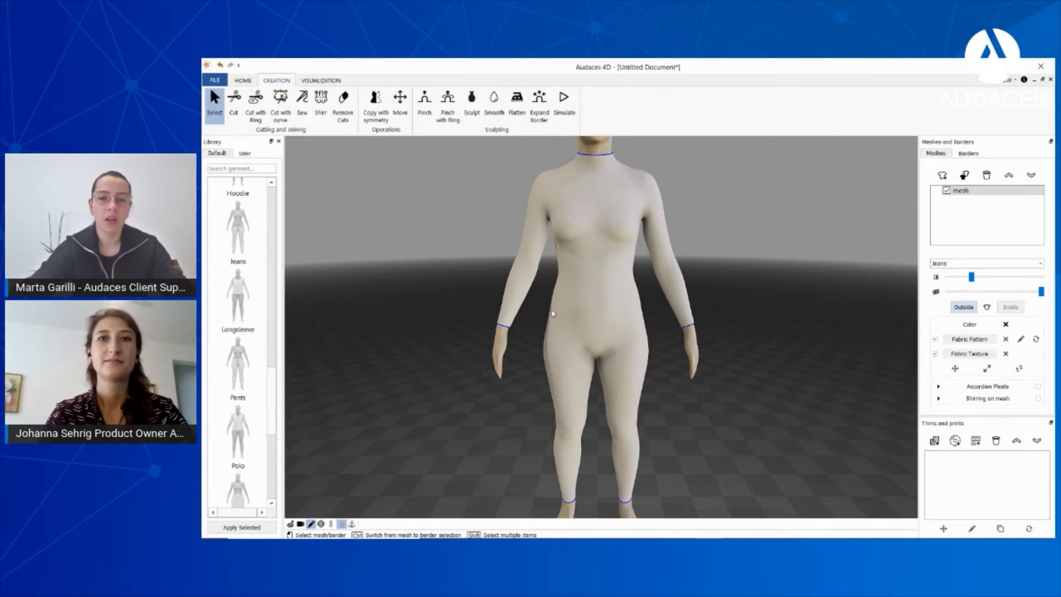
{"action": "scroll", "coordinate": [554, 313], "scroll_direction": "up", "scroll_amount": 2}
{"action": "right_click_drag", "start_coordinate": [581, 304], "coordinate": [607, 294]}
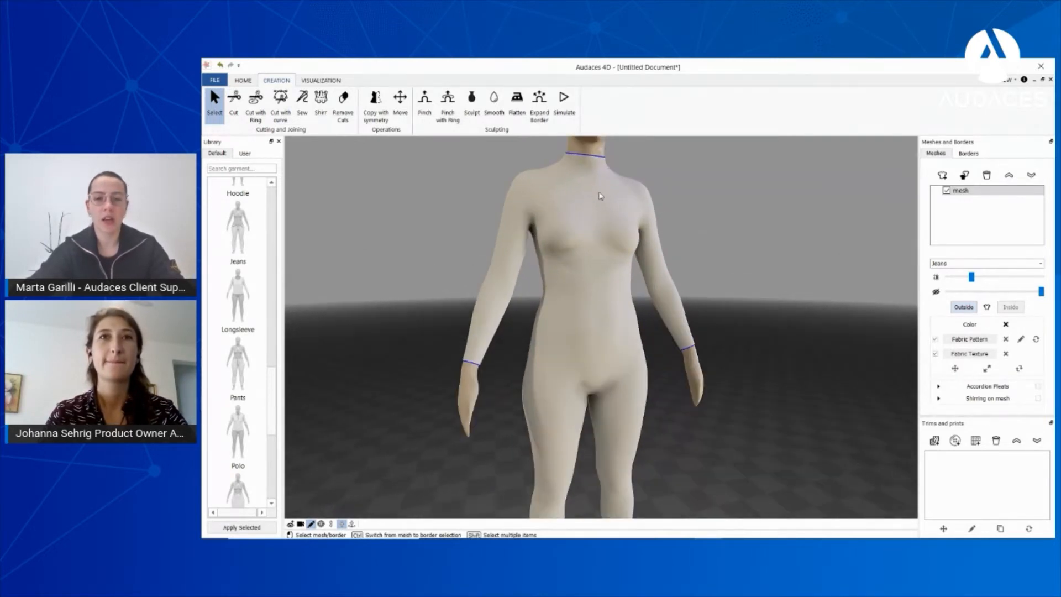
{"action": "scroll", "coordinate": [587, 215], "scroll_direction": "up", "scroll_amount": 1}
{"action": "right_click_drag", "start_coordinate": [587, 216], "coordinate": [561, 211]}
{"action": "right_click_drag", "start_coordinate": [480, 197], "coordinate": [554, 249]}
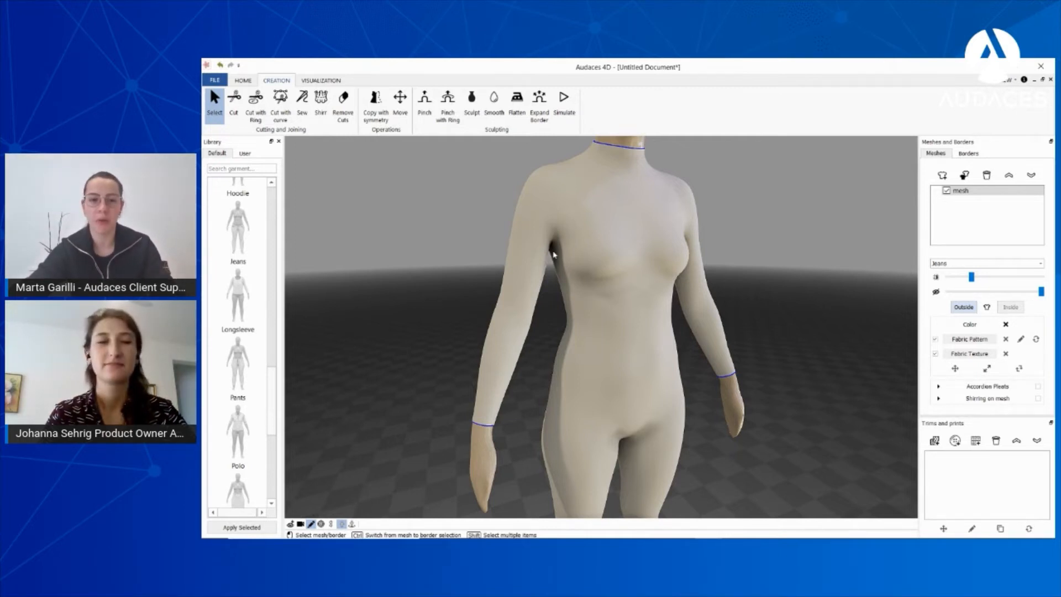
{"action": "scroll", "coordinate": [557, 246], "scroll_direction": "up", "scroll_amount": 3}
{"action": "left_click", "coordinate": [424, 104]}
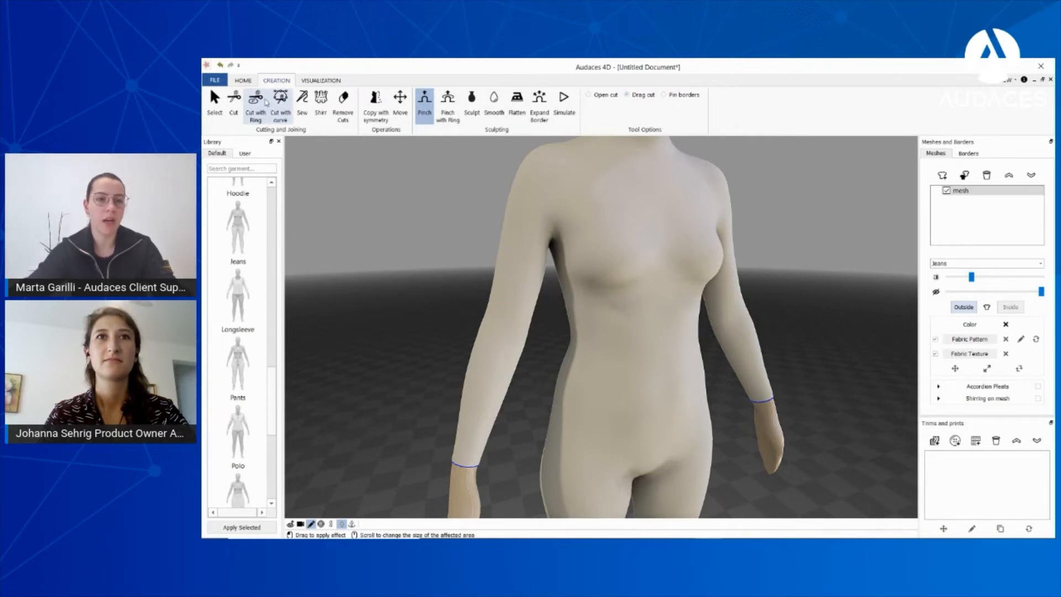
{"action": "left_click", "coordinate": [246, 81]}
{"action": "left_click", "coordinate": [270, 101]}
{"action": "left_click", "coordinate": [276, 80]}
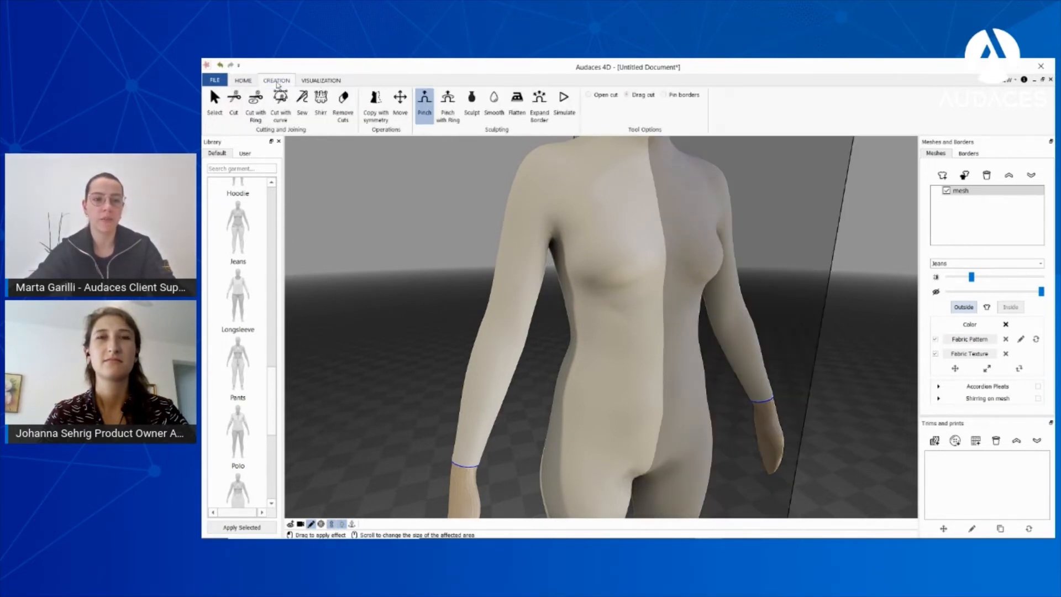
- Pinch the mesh at the underarm symmetrically, working on front and back with a reduced area of effect
{"action": "scroll", "coordinate": [546, 240], "scroll_direction": "down", "scroll_amount": 6}
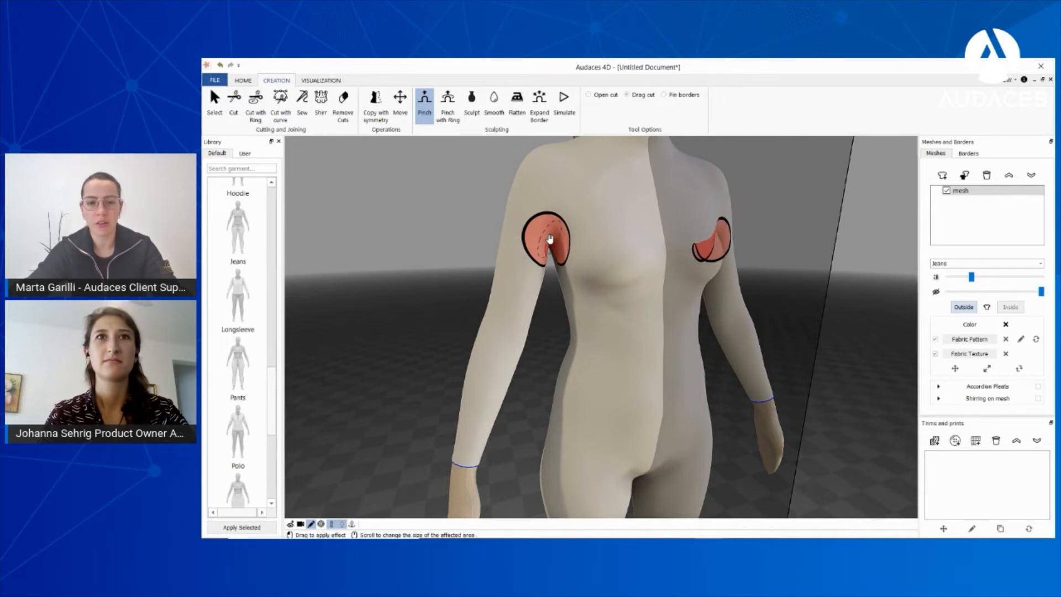
{"action": "scroll", "coordinate": [550, 241], "scroll_direction": "down", "scroll_amount": 3}
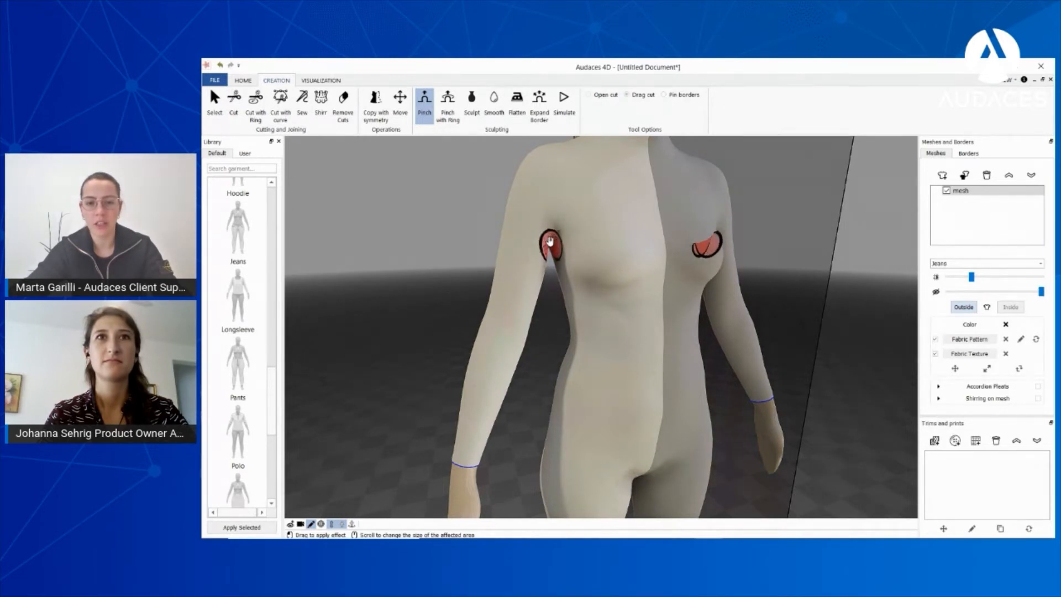
{"action": "scroll", "coordinate": [550, 244], "scroll_direction": "up", "scroll_amount": 2}
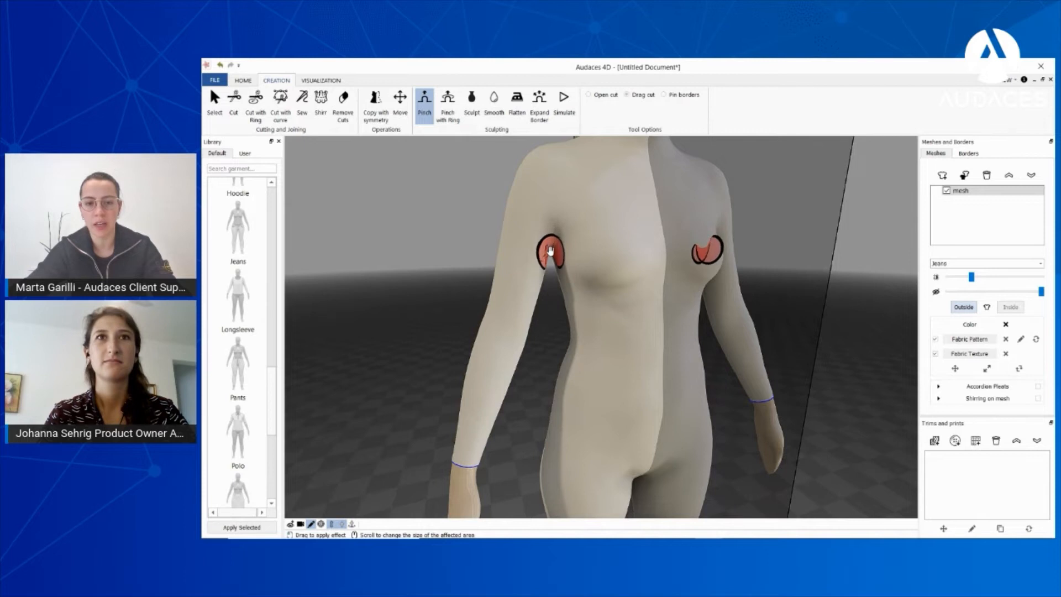
{"action": "middle_click_drag", "start_coordinate": [552, 292], "coordinate": [644, 251]}
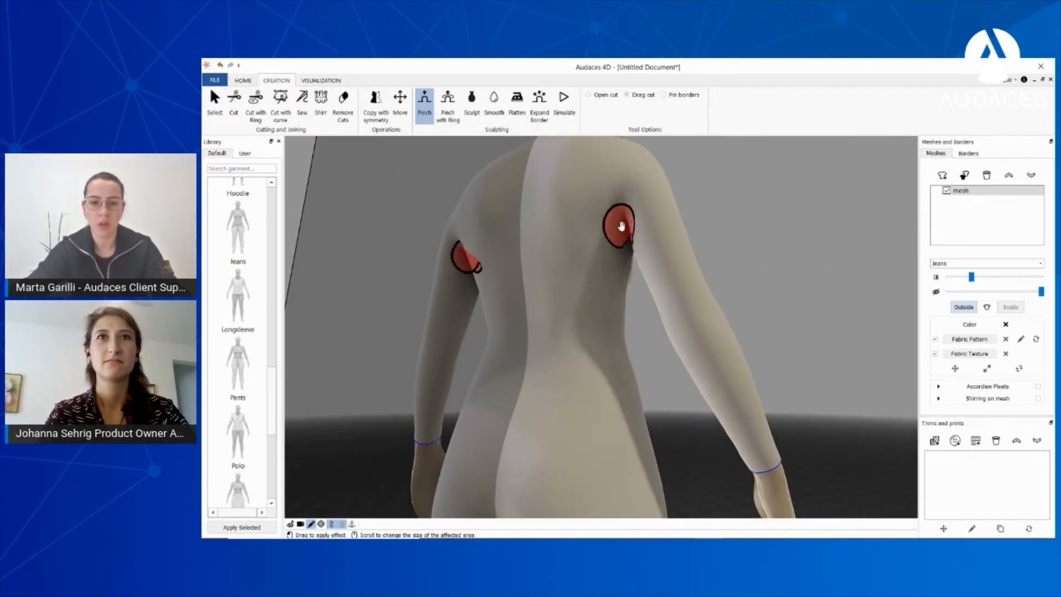
{"action": "scroll", "coordinate": [624, 226], "scroll_direction": "down", "scroll_amount": 2}
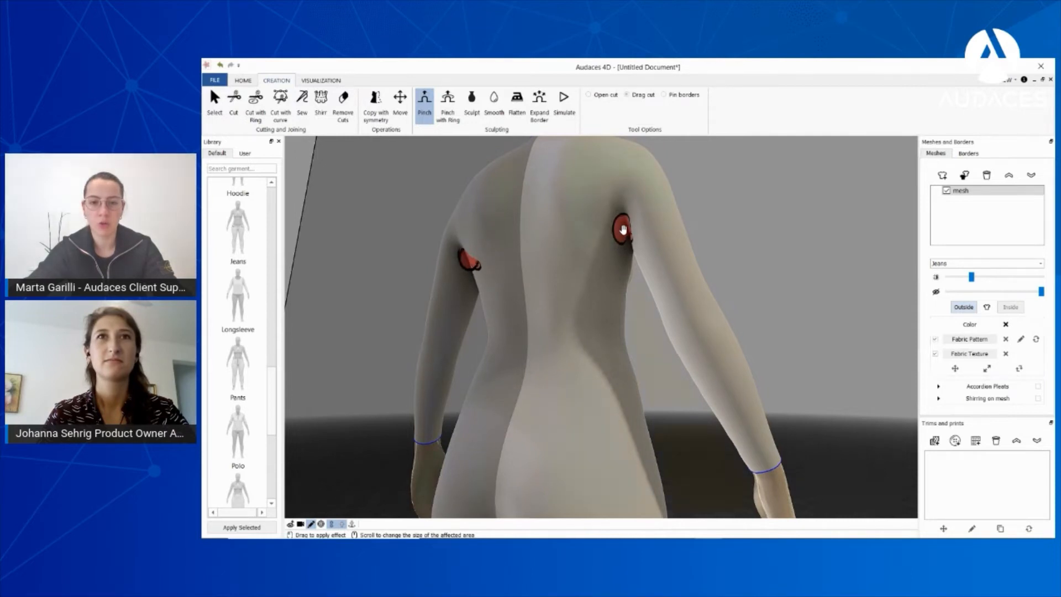
{"action": "mouse_move", "coordinate": [634, 245]}
{"action": "middle_mouse_down"}
{"action": "mouse_move", "coordinate": [641, 252]}
{"action": "mouse_move", "coordinate": [635, 246]}
{"action": "middle_mouse_up"}
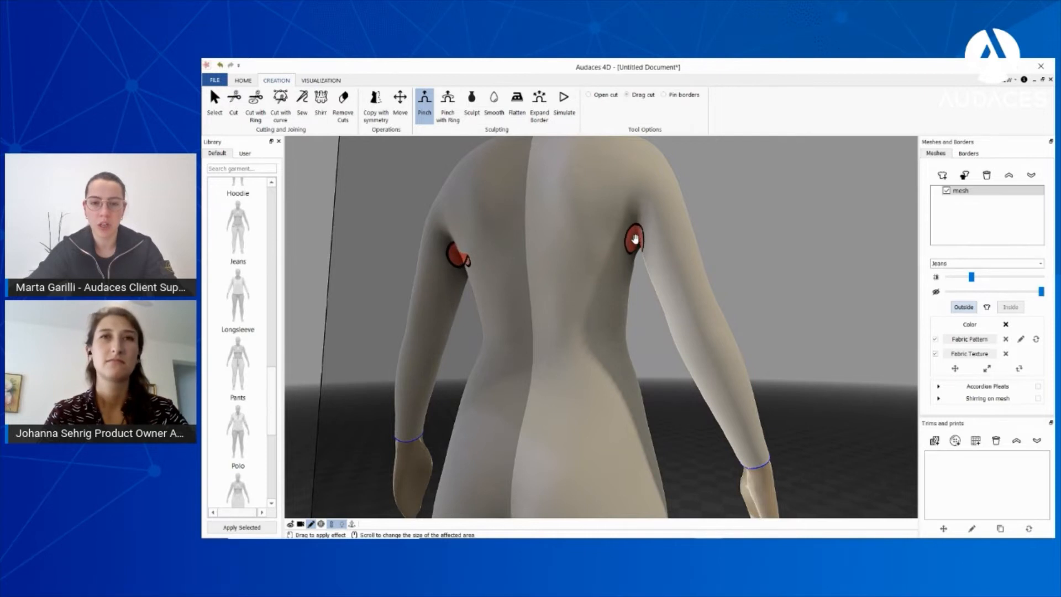
{"action": "middle_click_drag", "start_coordinate": [595, 240], "coordinate": [542, 259]}
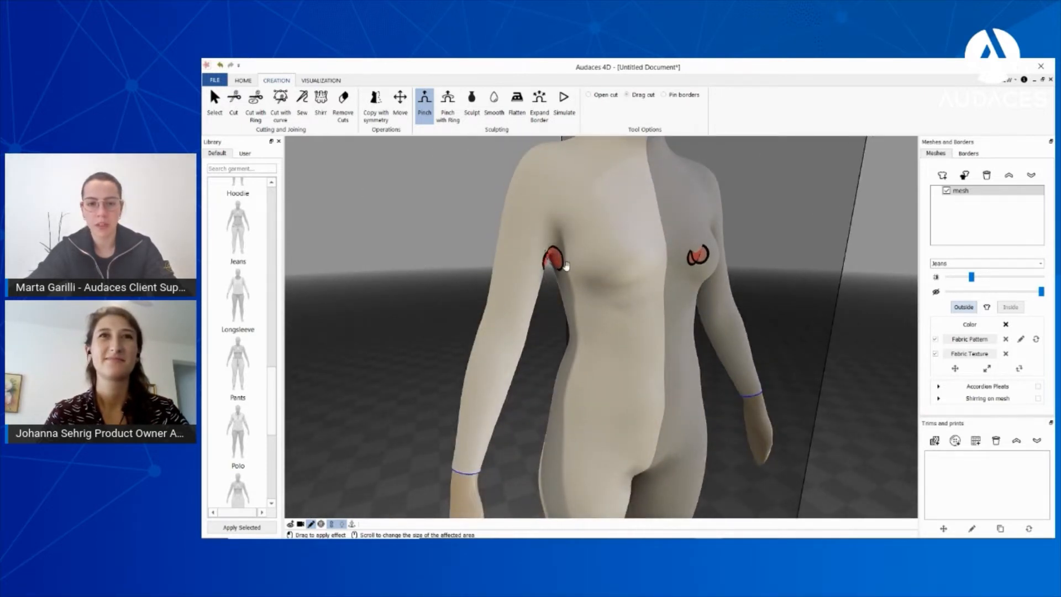
{"action": "middle_click_drag", "start_coordinate": [569, 287], "coordinate": [551, 278]}
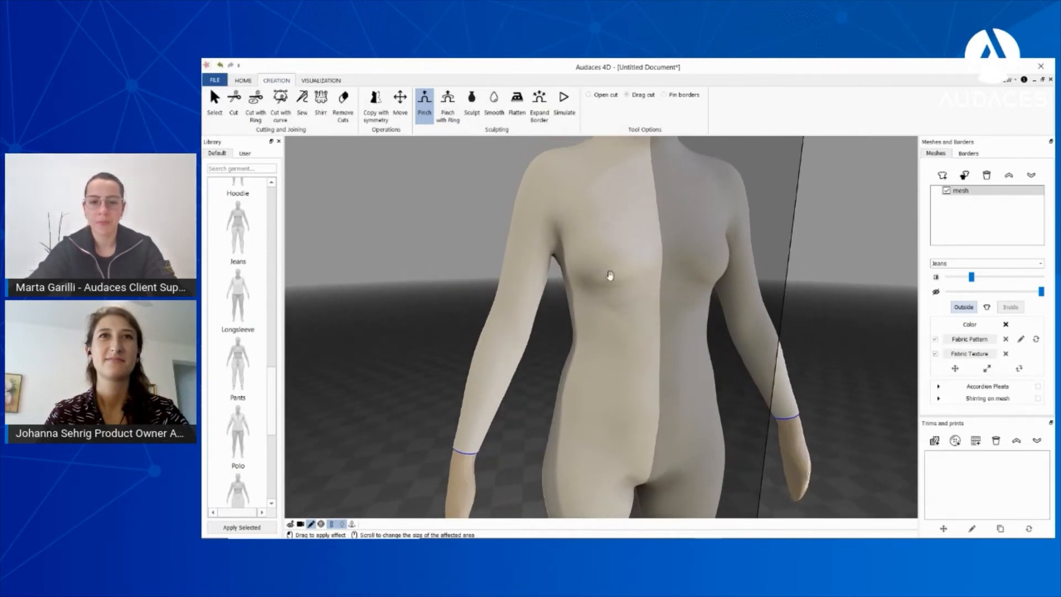
{"action": "key", "text": "Escape"}
- Smooth the pinched underarm areas of the mesh with a smaller Smooth brush, working from the front and the back
{"action": "middle_click_drag", "start_coordinate": [635, 252], "coordinate": [633, 242]}
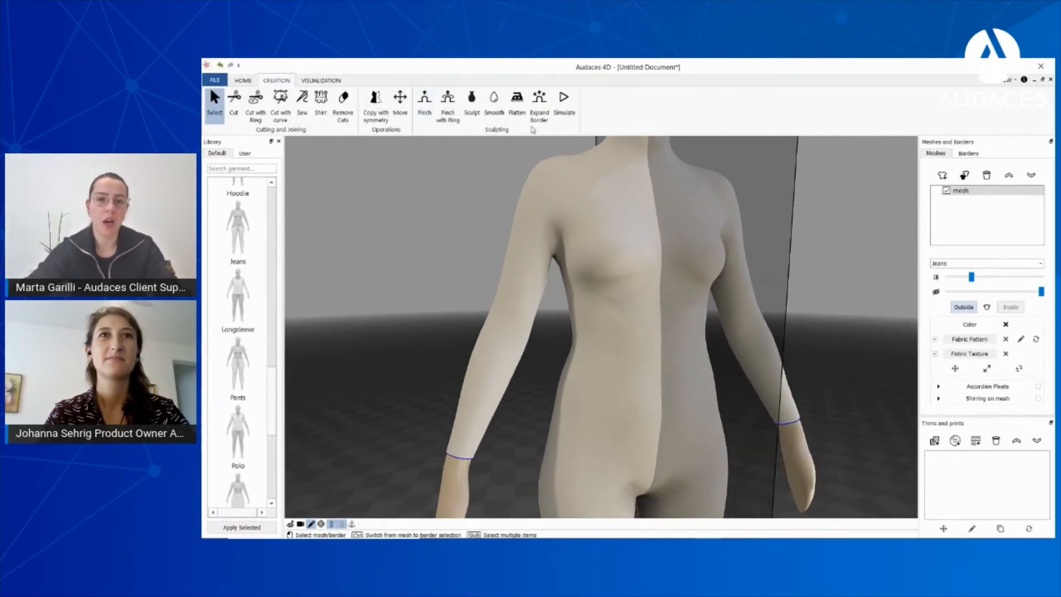
{"action": "left_click", "coordinate": [499, 107]}
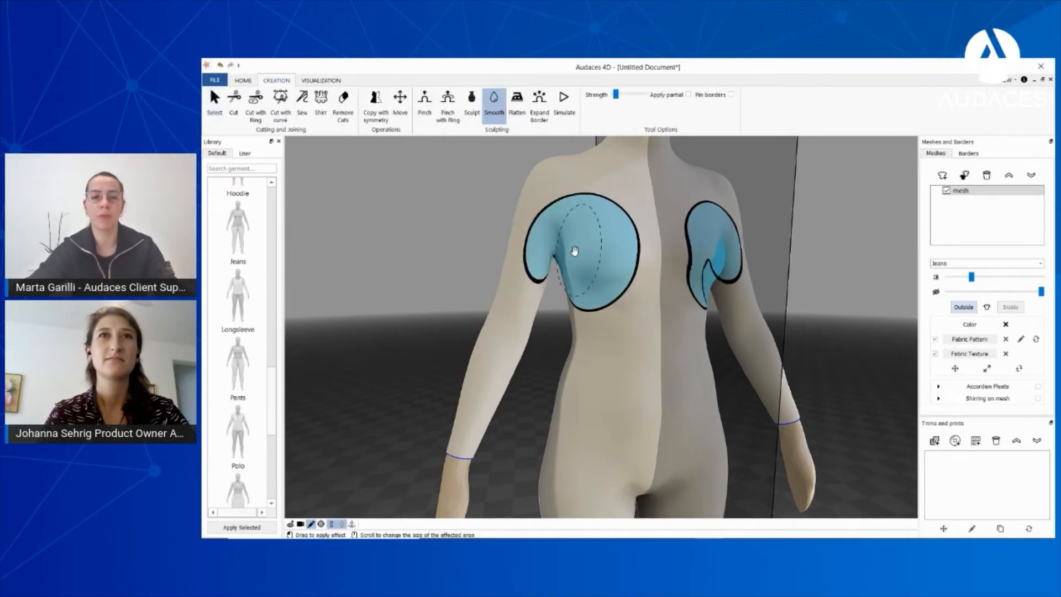
{"action": "scroll", "coordinate": [572, 250], "scroll_direction": "down", "scroll_amount": 3}
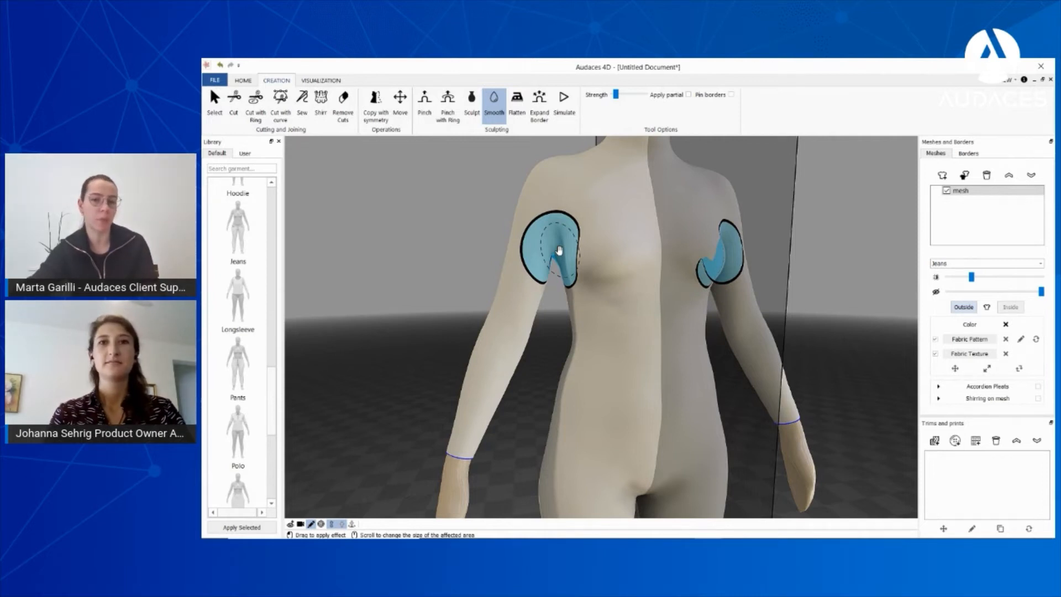
{"action": "left_click_drag", "start_coordinate": [559, 250], "coordinate": [555, 239]}
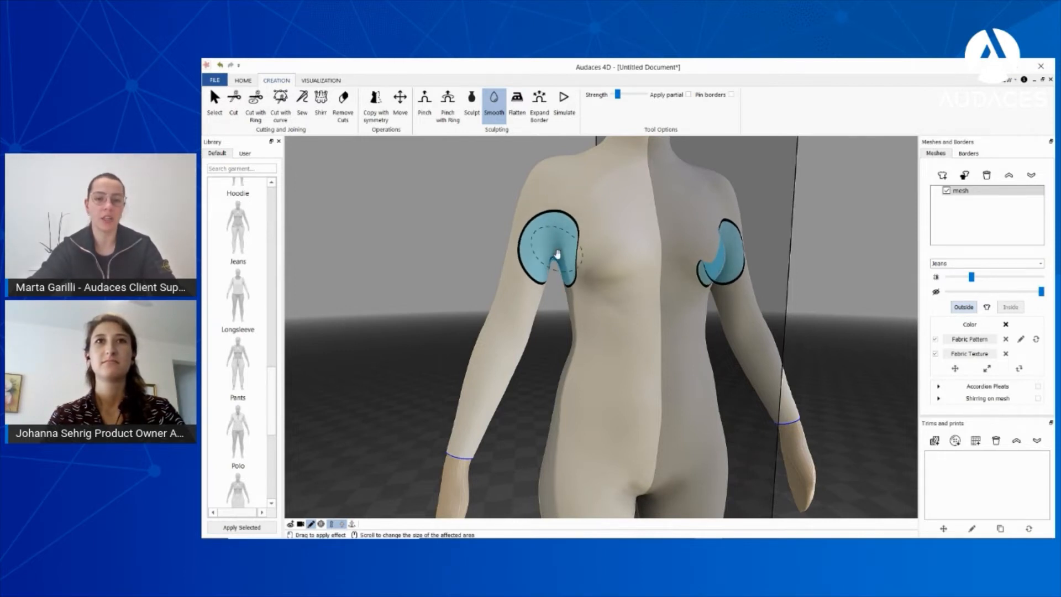
{"action": "mouse_move", "coordinate": [560, 260]}
{"action": "middle_mouse_down"}
{"action": "mouse_move", "coordinate": [695, 249]}
{"action": "mouse_move", "coordinate": [678, 224]}
{"action": "middle_mouse_up"}
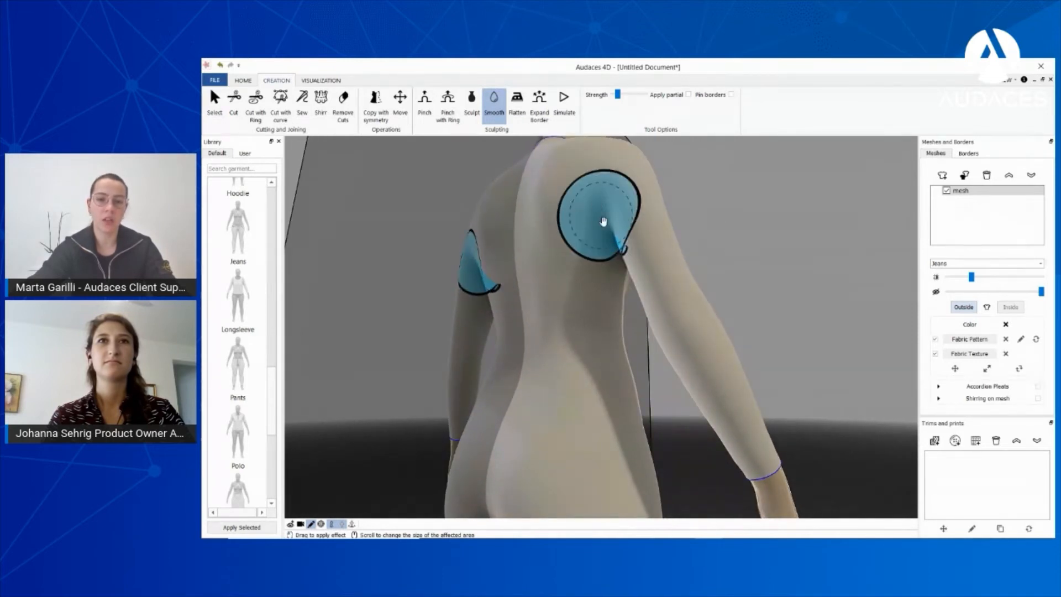
{"action": "middle_click_drag", "start_coordinate": [608, 260], "coordinate": [636, 238]}
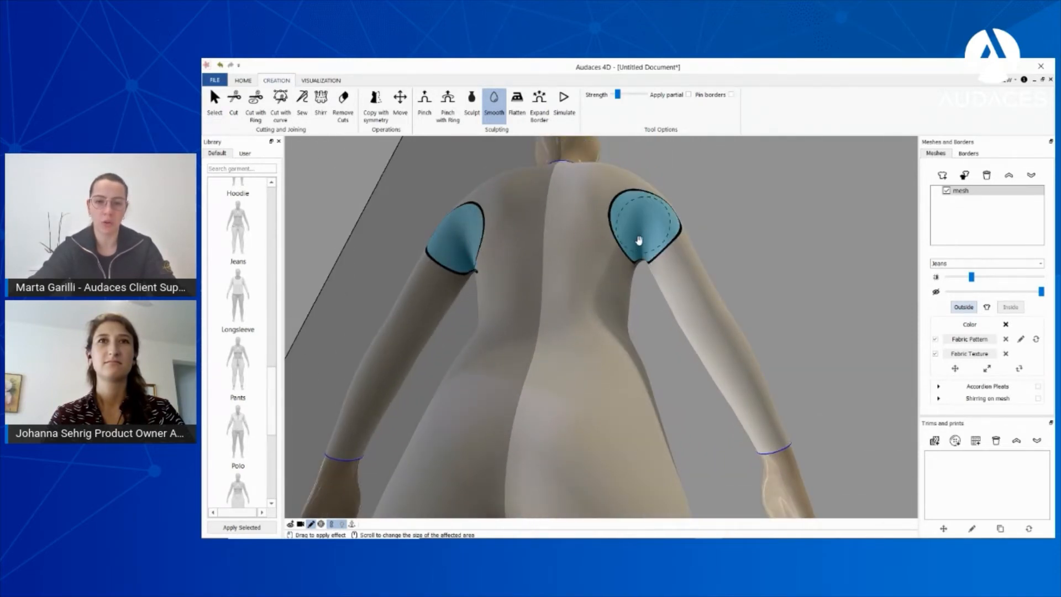
{"action": "mouse_move", "coordinate": [702, 287]}
{"action": "middle_mouse_down"}
{"action": "mouse_move", "coordinate": [590, 330]}
{"action": "mouse_move", "coordinate": [533, 322]}
{"action": "mouse_move", "coordinate": [611, 287]}
{"action": "mouse_move", "coordinate": [569, 293]}
{"action": "mouse_move", "coordinate": [580, 287]}
{"action": "mouse_move", "coordinate": [561, 249]}
{"action": "middle_mouse_up"}
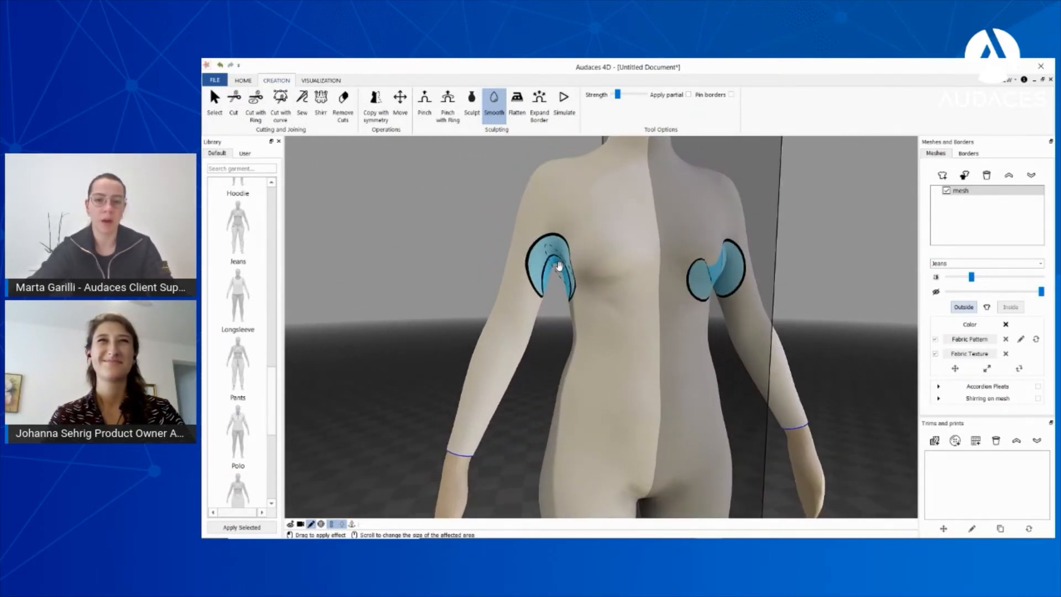
{"action": "key", "text": "Escape"}
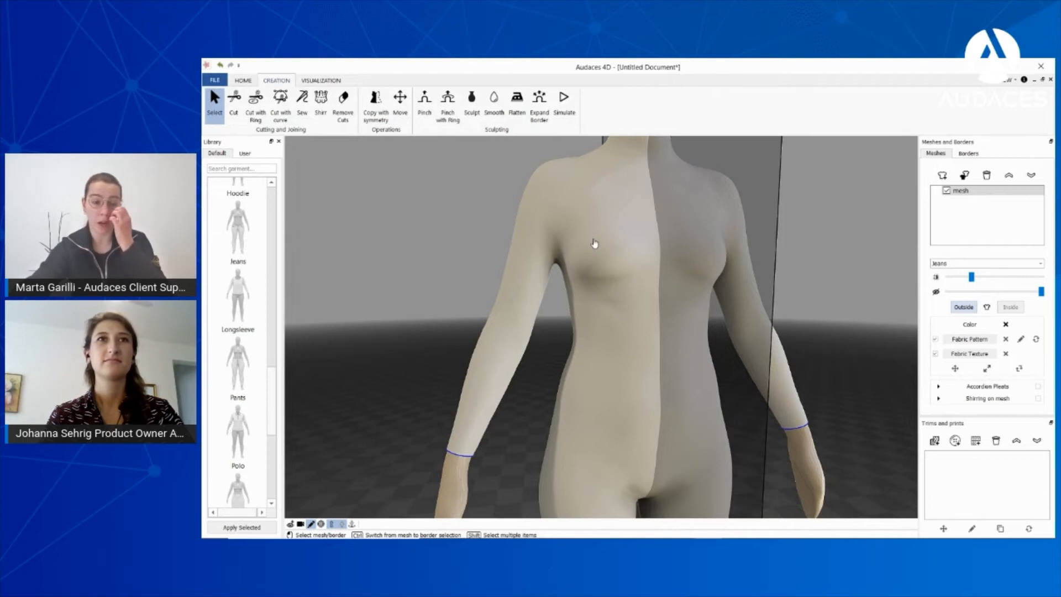
- Hide the symmetry plane on the mannequin and show it again using the quick view toggle
{"action": "scroll", "coordinate": [597, 263], "scroll_direction": "down", "scroll_amount": 2}
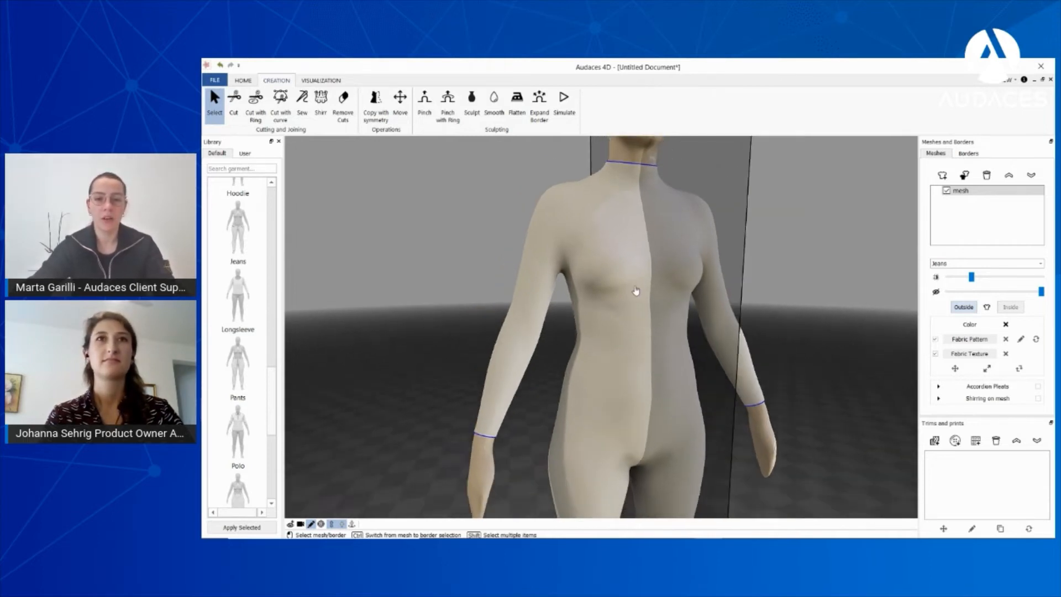
{"action": "middle_click_drag", "start_coordinate": [636, 292], "coordinate": [631, 284]}
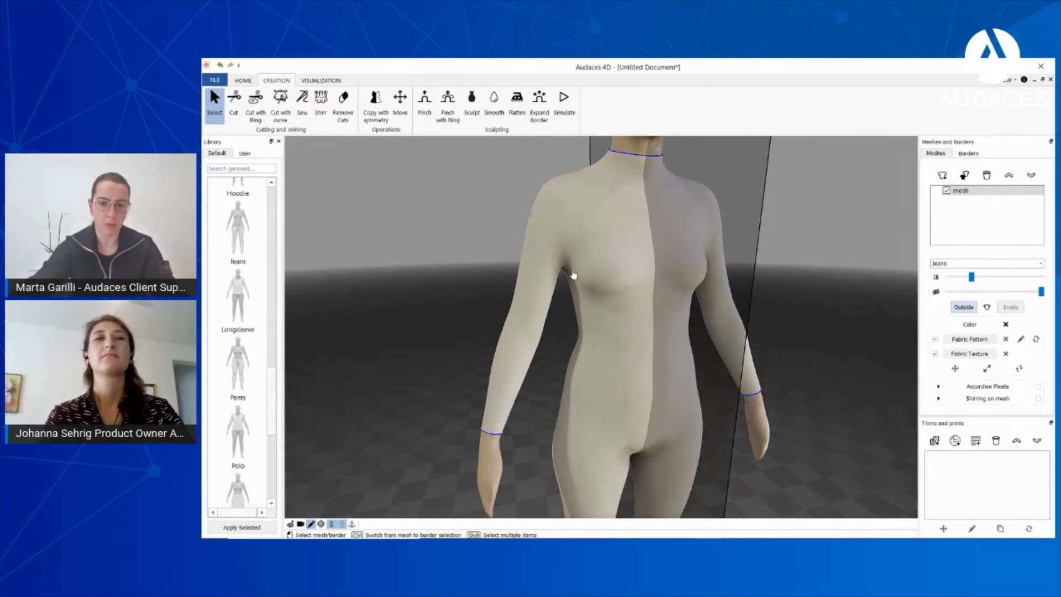
{"action": "middle_click_drag", "start_coordinate": [573, 276], "coordinate": [572, 262]}
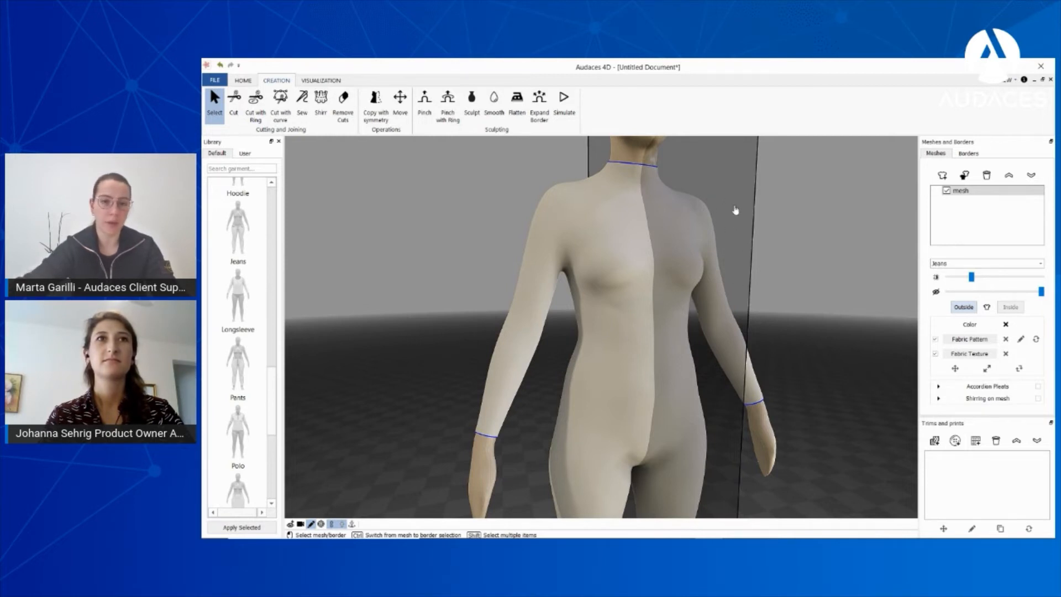
{"action": "left_click", "coordinate": [244, 80]}
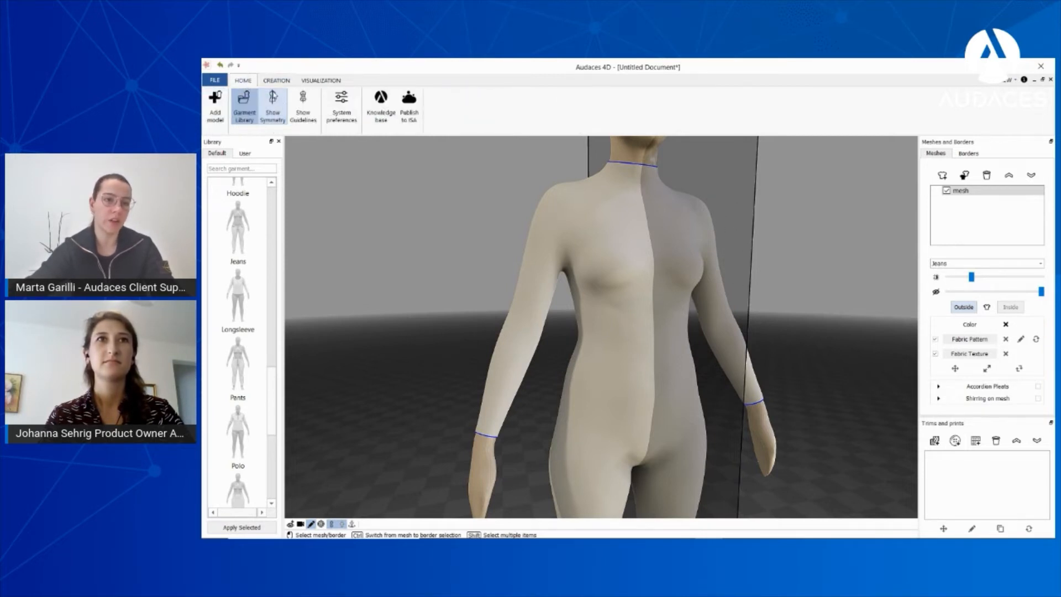
{"action": "left_click", "coordinate": [276, 81]}
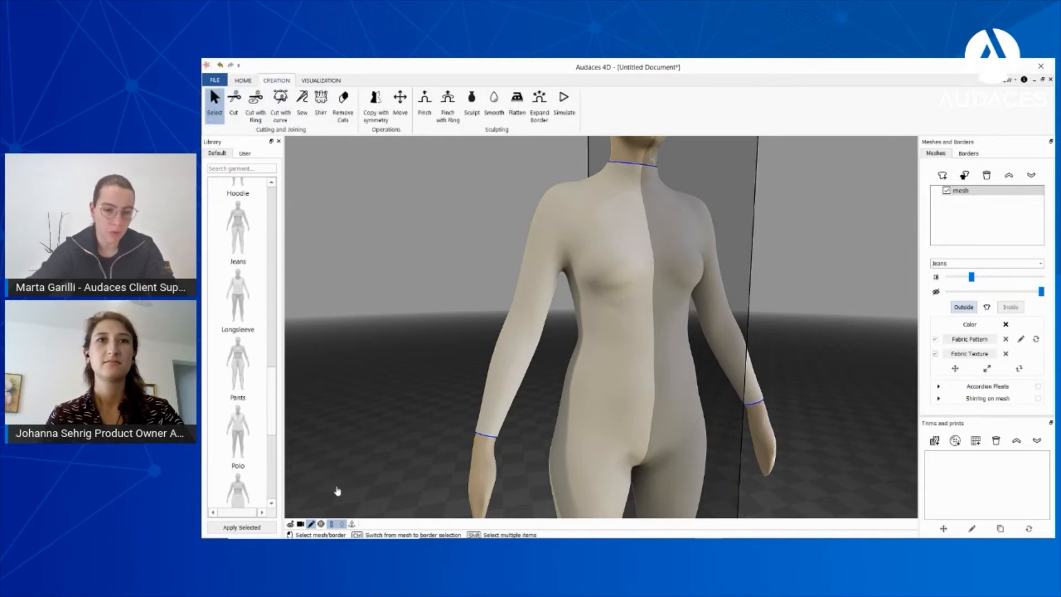
{"action": "left_click", "coordinate": [331, 524]}
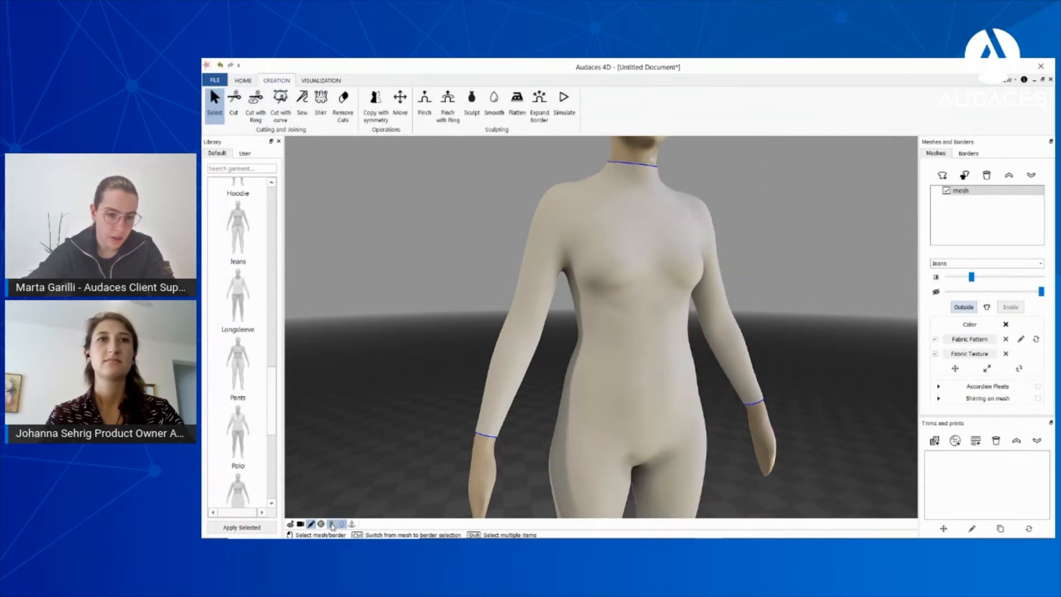
{"action": "left_click", "coordinate": [331, 525]}
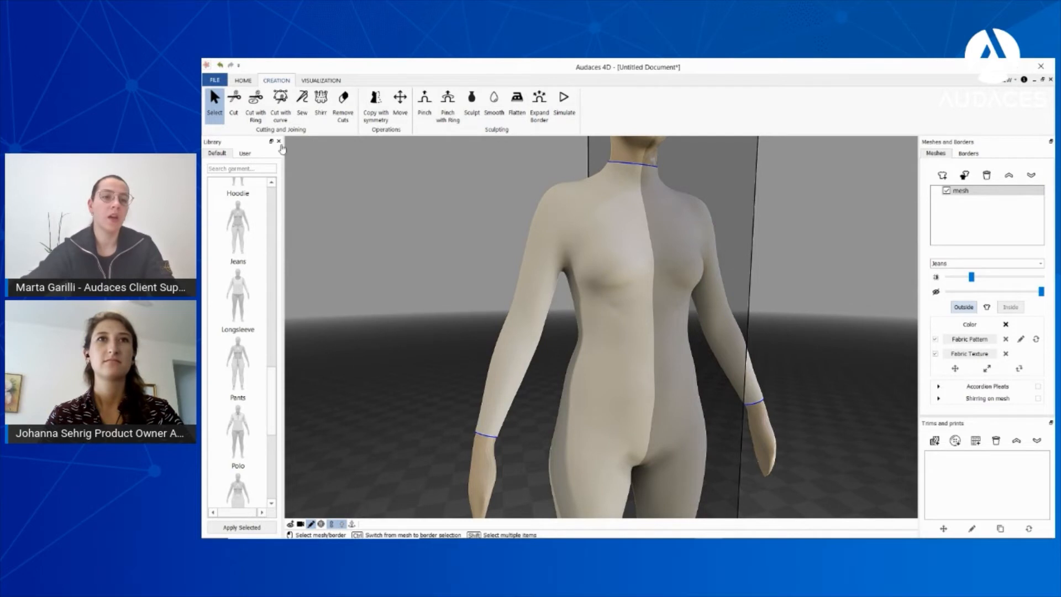
- Cut both sleeves off the body mesh symmetrically at the armholes, using an enlarged cut ring rotated upright at the shoulder
{"action": "left_click", "coordinate": [255, 104]}
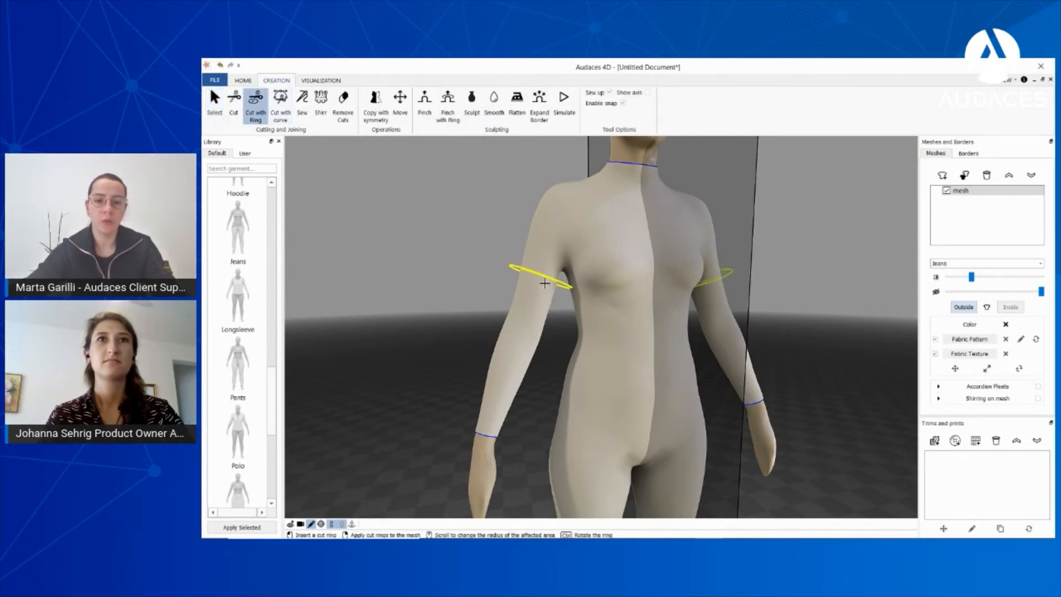
{"action": "scroll", "coordinate": [531, 271], "scroll_direction": "up", "scroll_amount": 4}
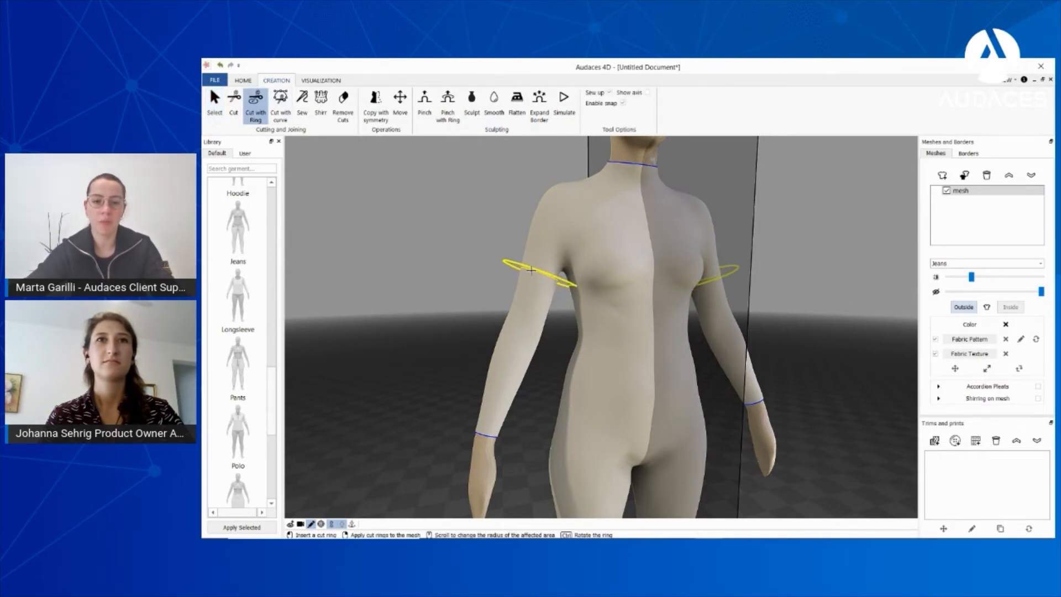
{"action": "scroll", "coordinate": [531, 272], "scroll_direction": "up", "scroll_amount": 2}
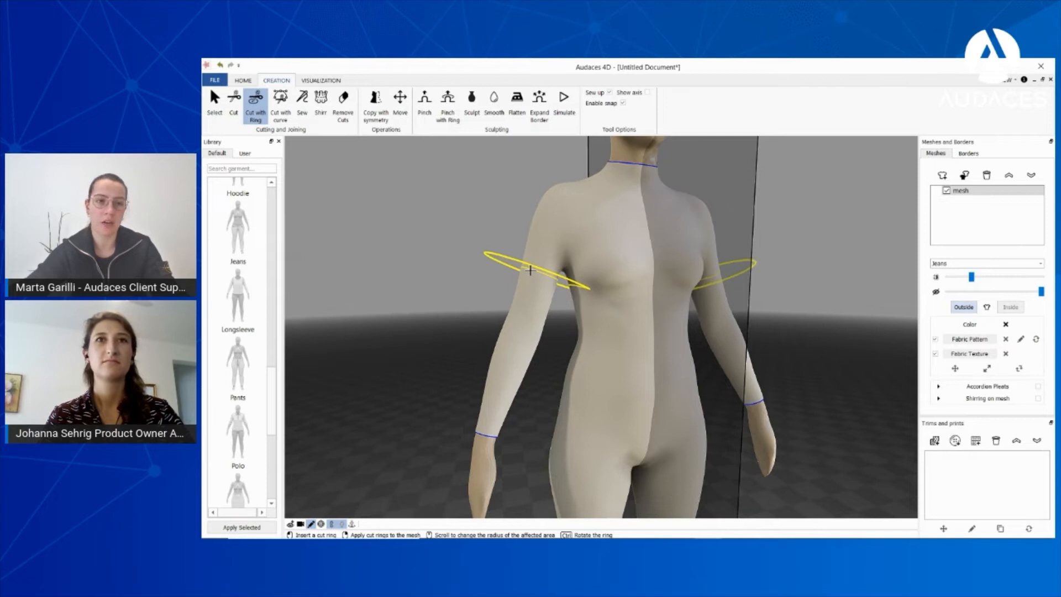
{"action": "scroll", "coordinate": [530, 271], "scroll_direction": "up", "scroll_amount": 3}
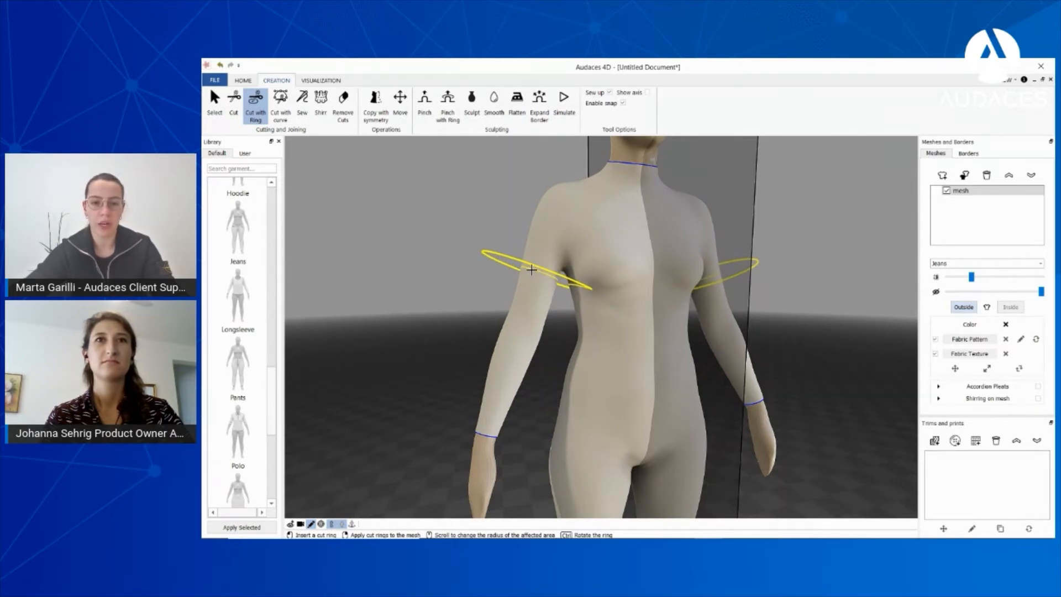
{"action": "scroll", "coordinate": [532, 269], "scroll_direction": "up", "scroll_amount": 3}
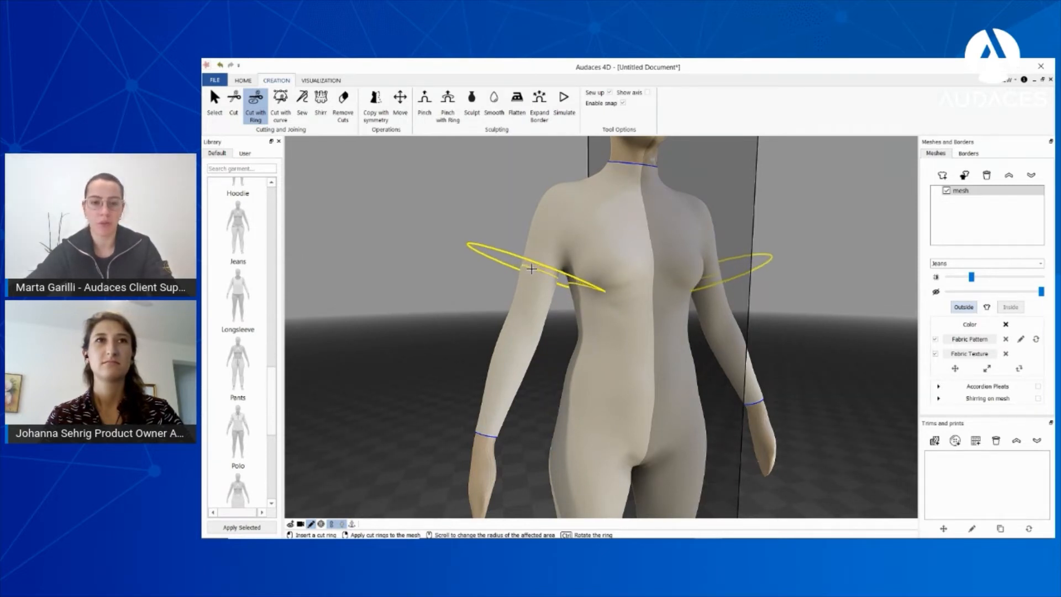
{"action": "key", "text": "ctrl"}
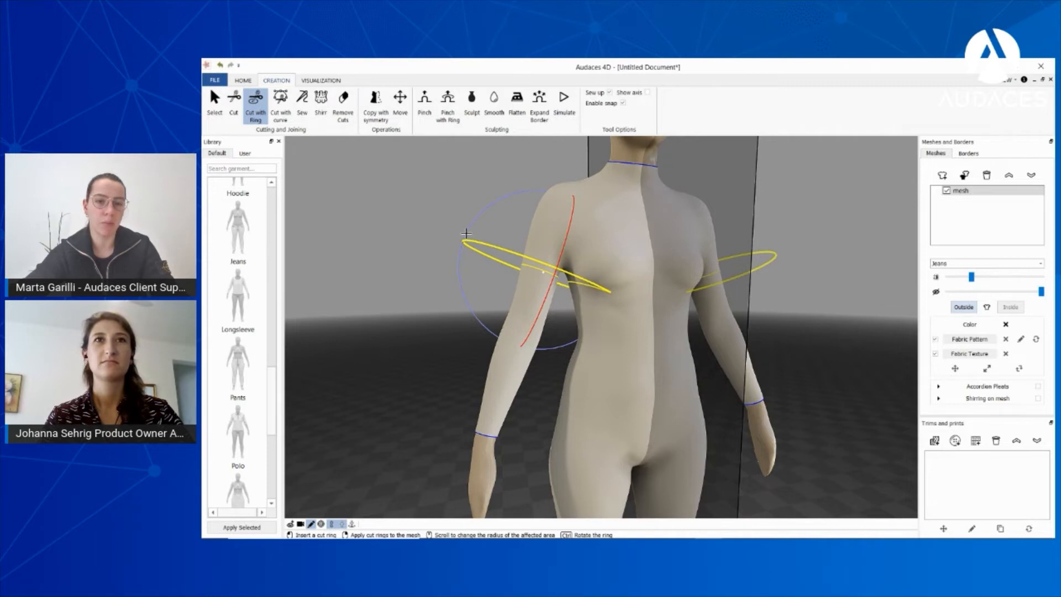
{"action": "left_click_drag", "start_coordinate": [466, 232], "coordinate": [545, 193], "text": "ctrl"}
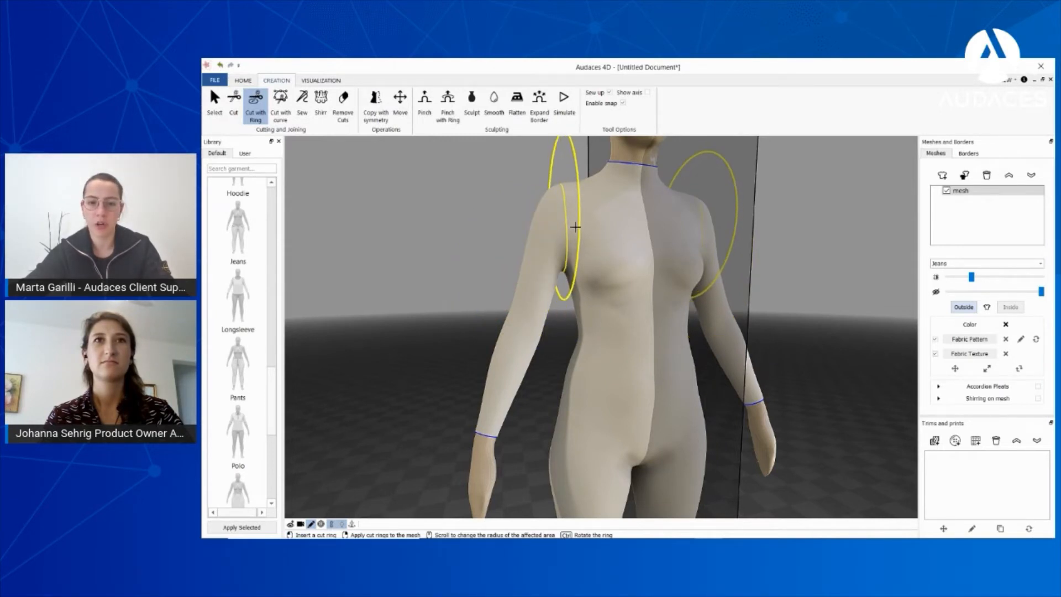
{"action": "left_click", "coordinate": [575, 226]}
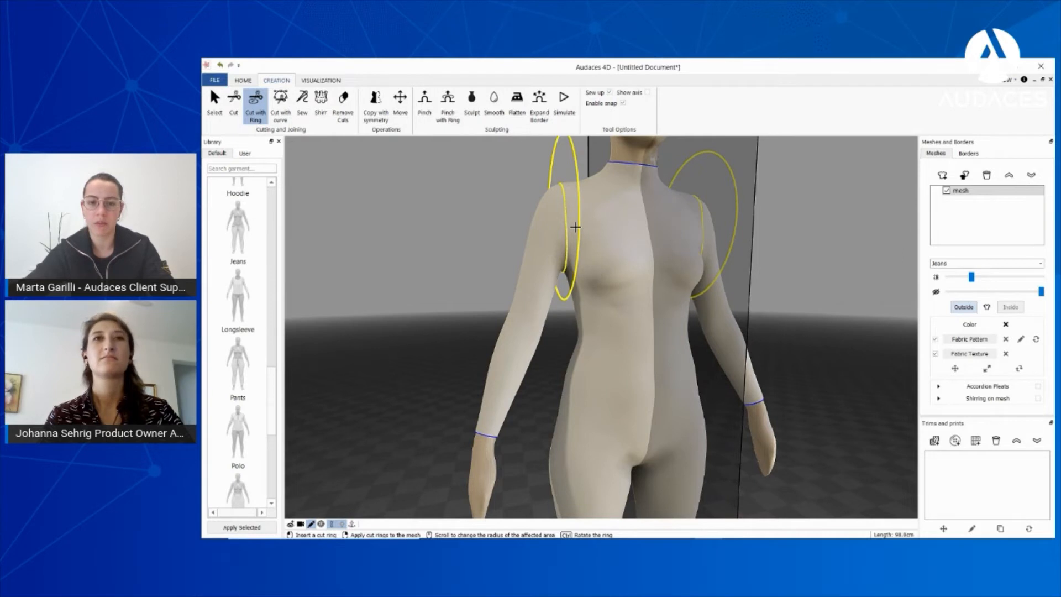
{"action": "right_click", "coordinate": [576, 227]}
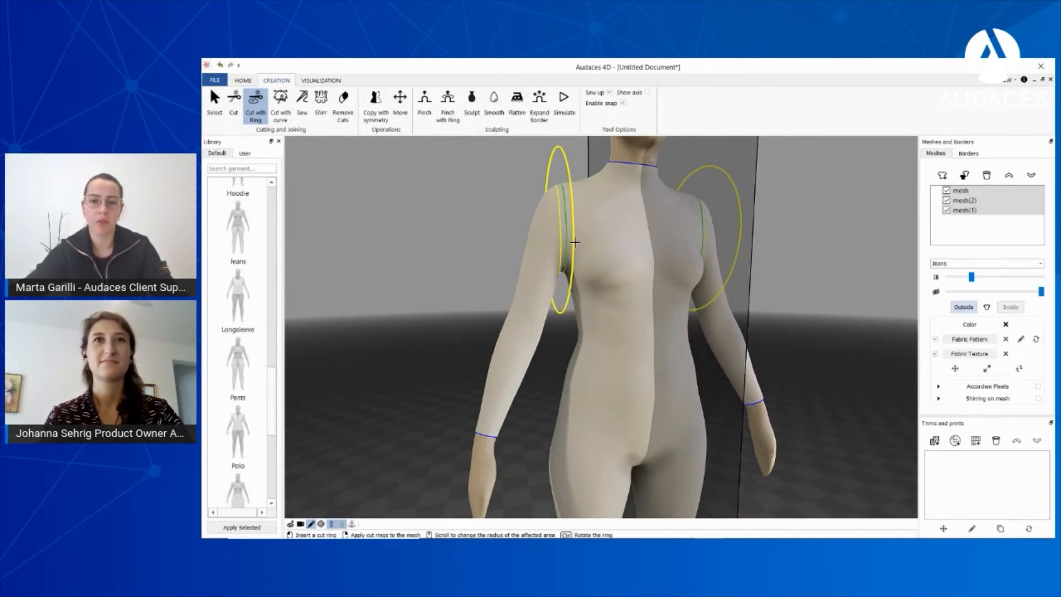
{"action": "key", "text": "Escape"}
- Select the separated torso mesh to examine how the armhole cuts divide the full-body garment
{"action": "scroll", "coordinate": [531, 232], "scroll_direction": "down", "scroll_amount": 4}
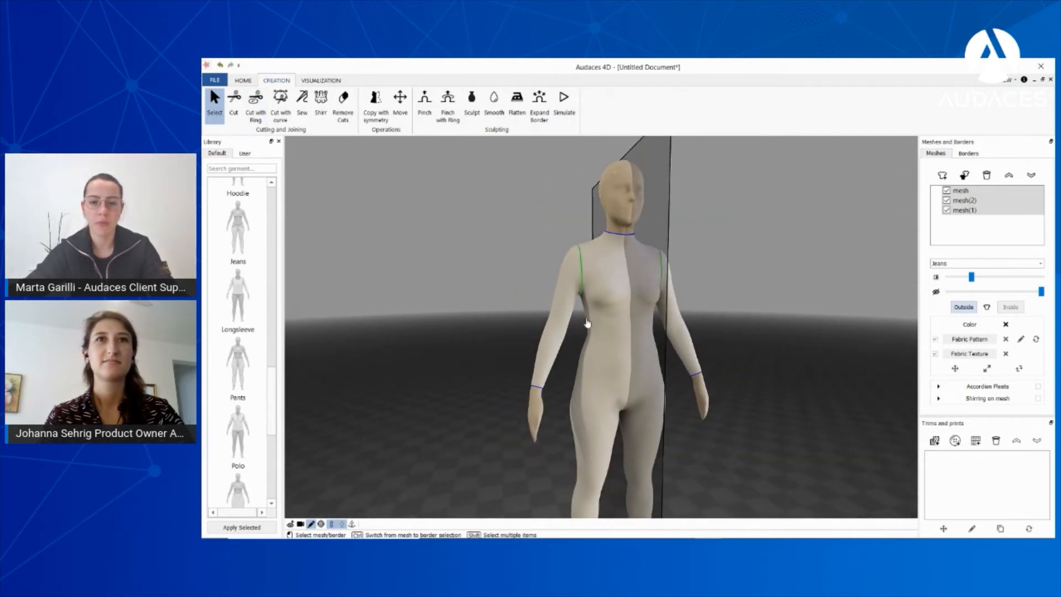
{"action": "middle_click_drag", "start_coordinate": [620, 332], "coordinate": [608, 366]}
{"action": "left_click", "coordinate": [612, 338]}
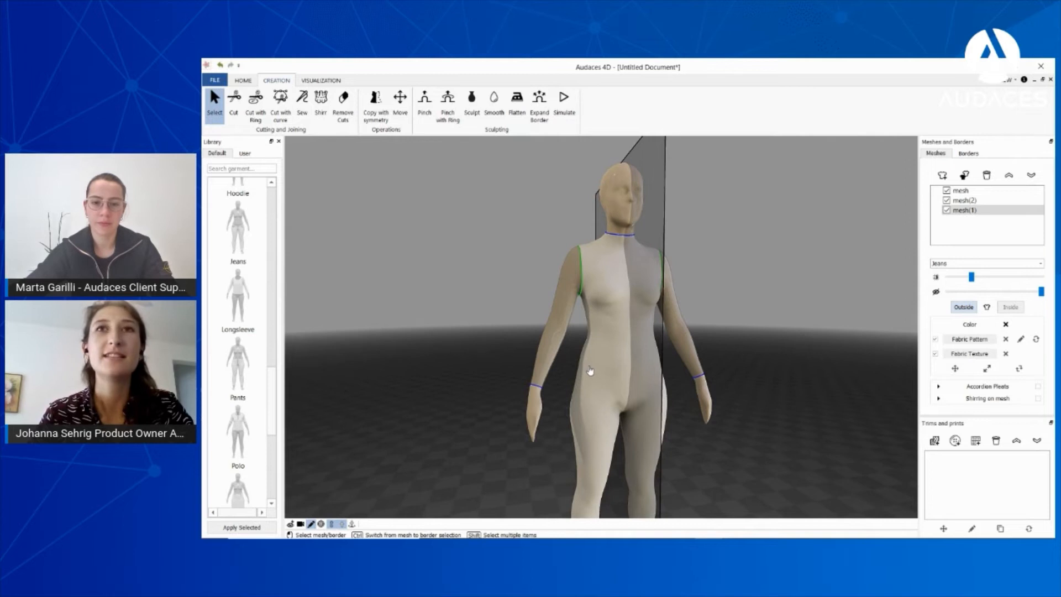
{"action": "scroll", "coordinate": [590, 371], "scroll_direction": "up", "scroll_amount": 2}
{"action": "scroll", "coordinate": [590, 369], "scroll_direction": "up", "scroll_amount": 1}
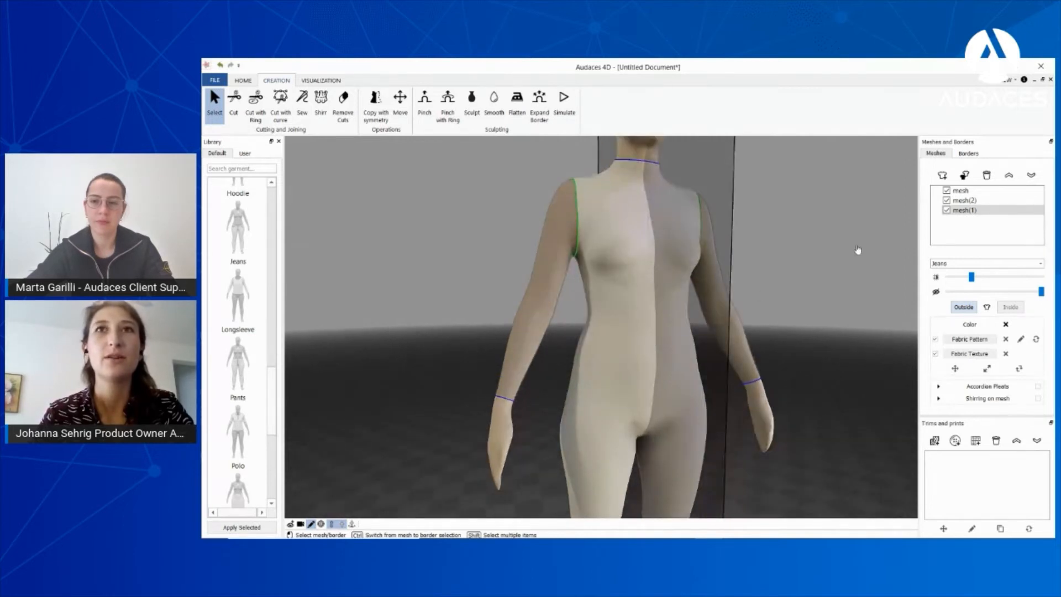
- Identify the separated meshes in the mesh list and rename the first one as "left sleeve"
{"action": "double_click", "coordinate": [962, 191]}
{"action": "double_click", "coordinate": [972, 201]}
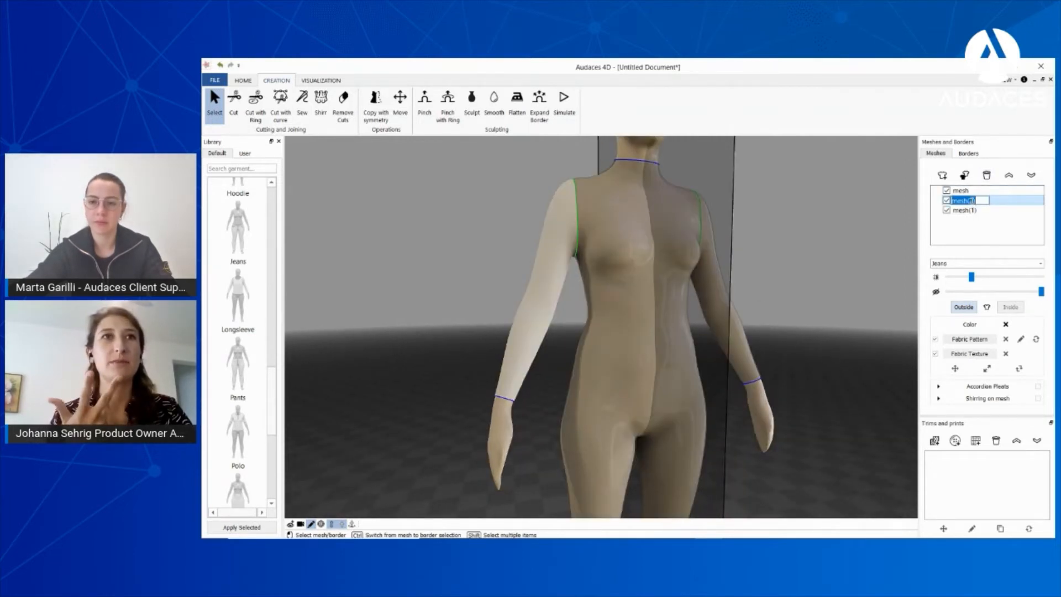
{"action": "double_click", "coordinate": [973, 211]}
{"action": "double_click", "coordinate": [976, 191]}
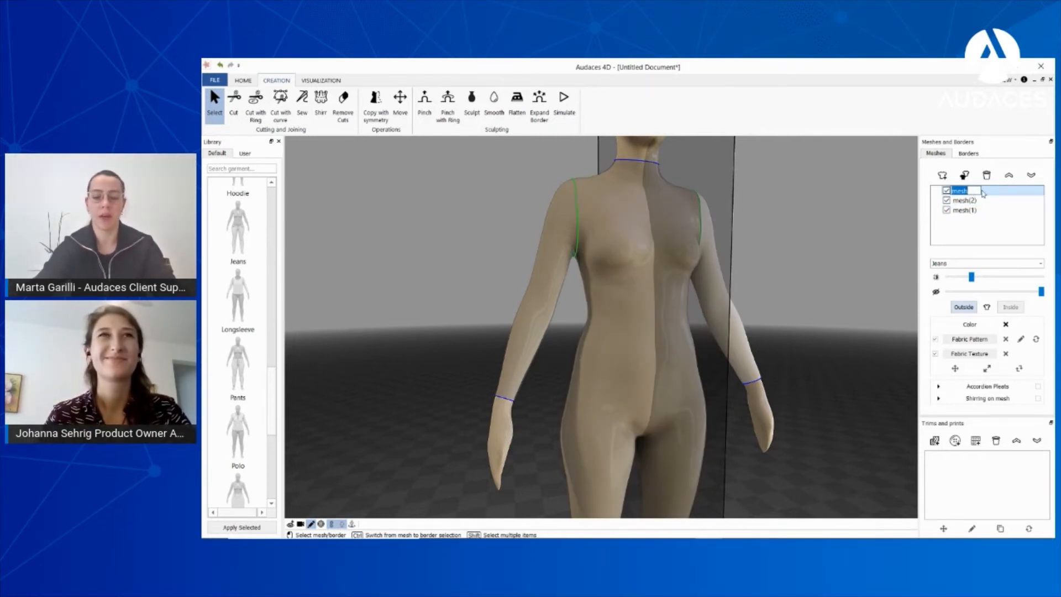
{"action": "type", "text": "sleeve"}
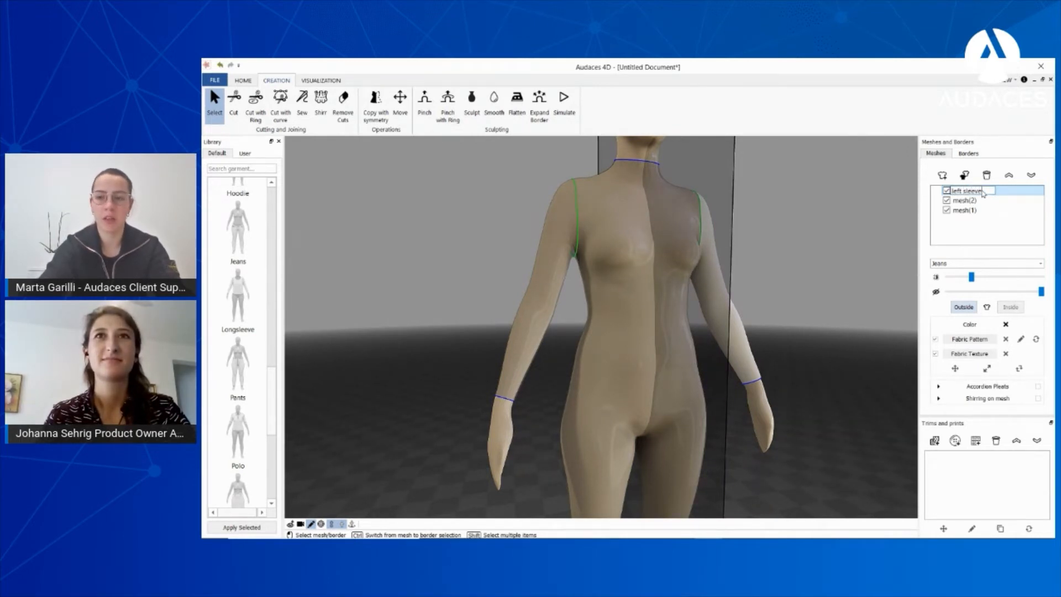
- Rename mesh(2) as "right sleeve" and the body mesh, mesh(1), as "dress"
{"action": "double_click", "coordinate": [974, 200]}
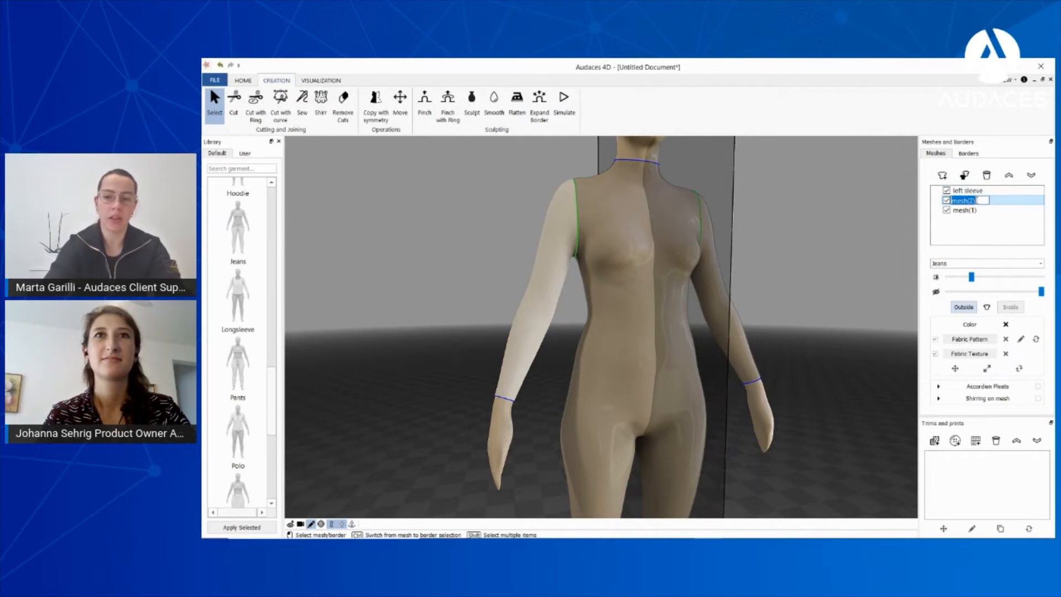
{"action": "type", "text": "right sl"}
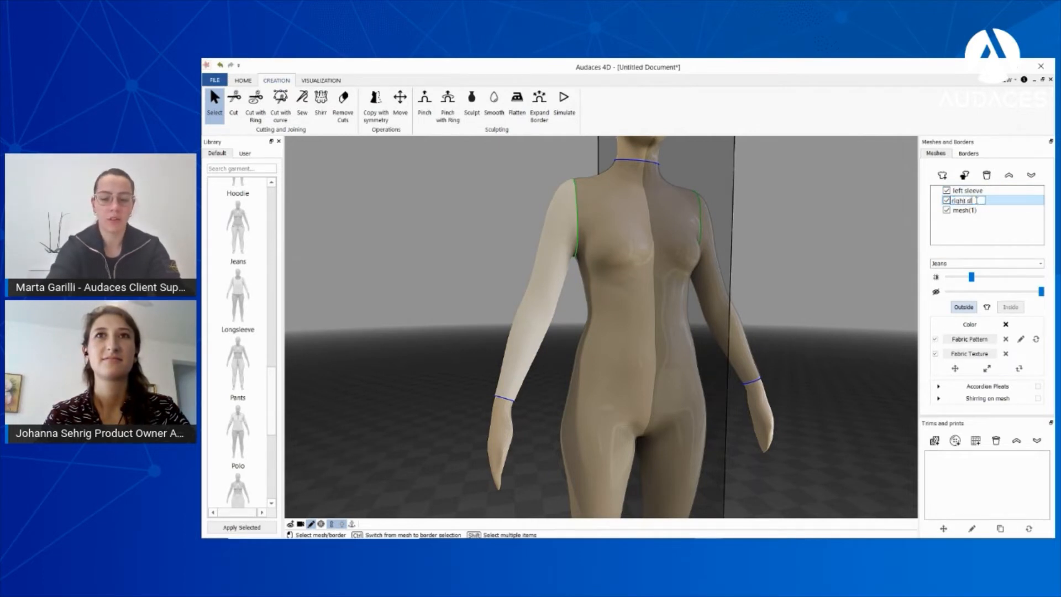
{"action": "type", "text": "eeve"}
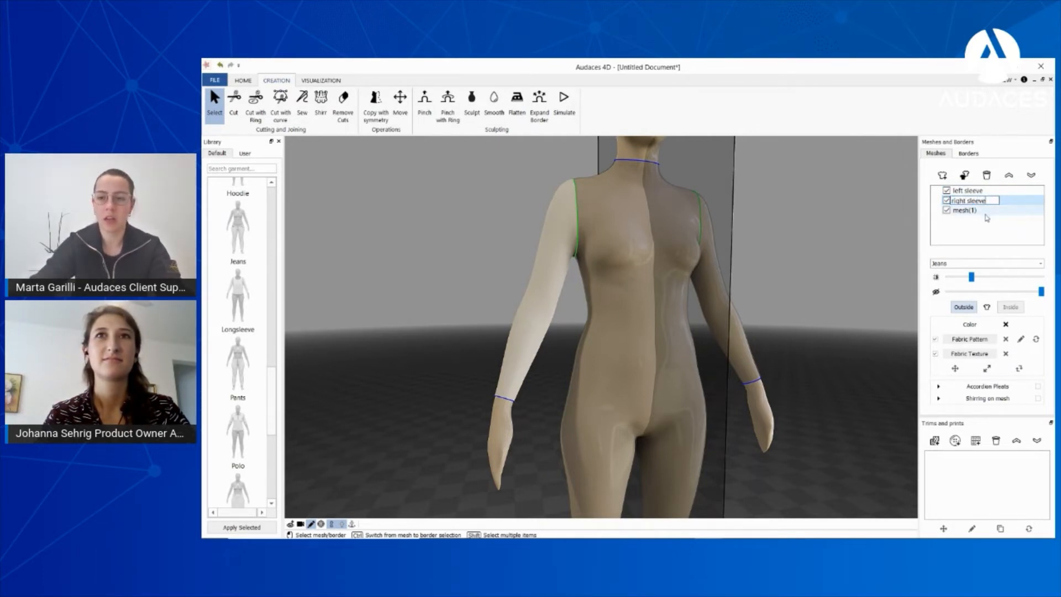
{"action": "double_click", "coordinate": [986, 211]}
{"action": "type", "text": "dres"}
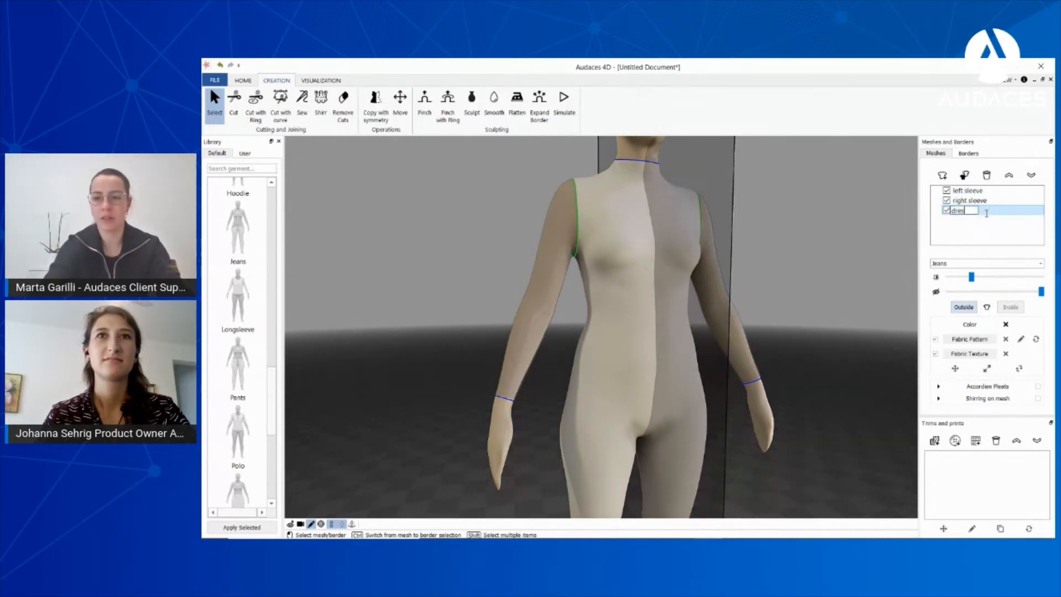
{"action": "type", "text": "s"}
{"action": "left_click", "coordinate": [988, 230]}
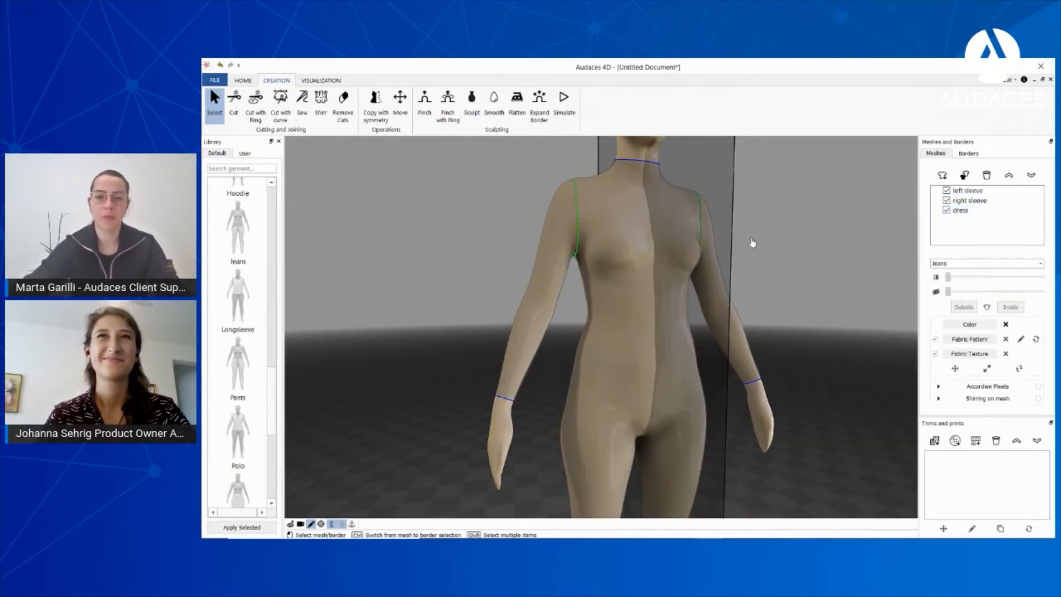
- Cut the dress mesh horizontally at hip level with a cut ring enlarged to surround the whole body
{"action": "scroll", "coordinate": [597, 282], "scroll_direction": "down", "scroll_amount": 3}
{"action": "scroll", "coordinate": [597, 324], "scroll_direction": "down", "scroll_amount": 3}
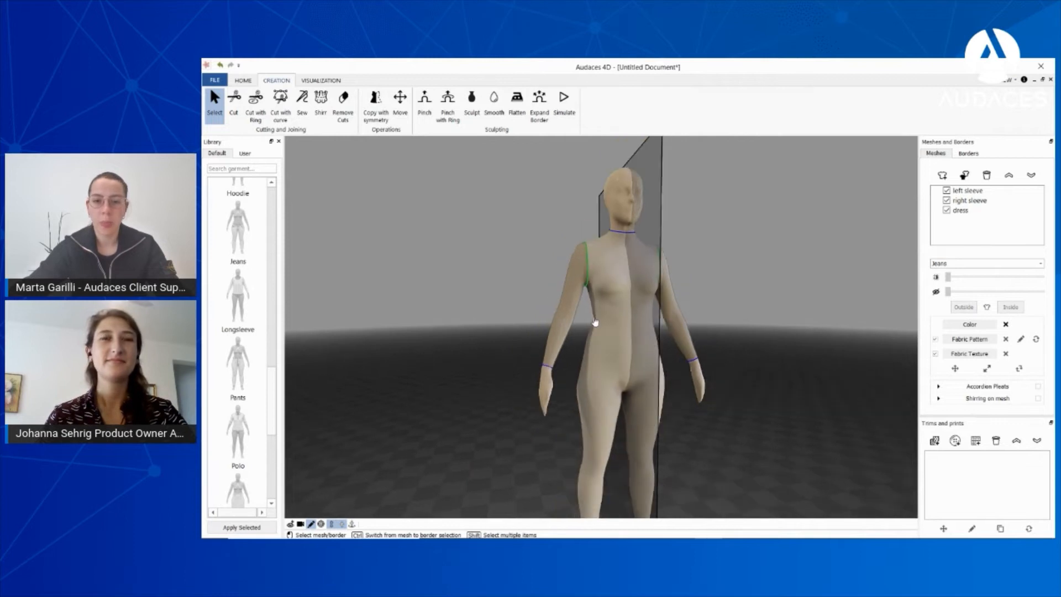
{"action": "left_click", "coordinate": [609, 369]}
{"action": "scroll", "coordinate": [608, 381], "scroll_direction": "up", "scroll_amount": 3}
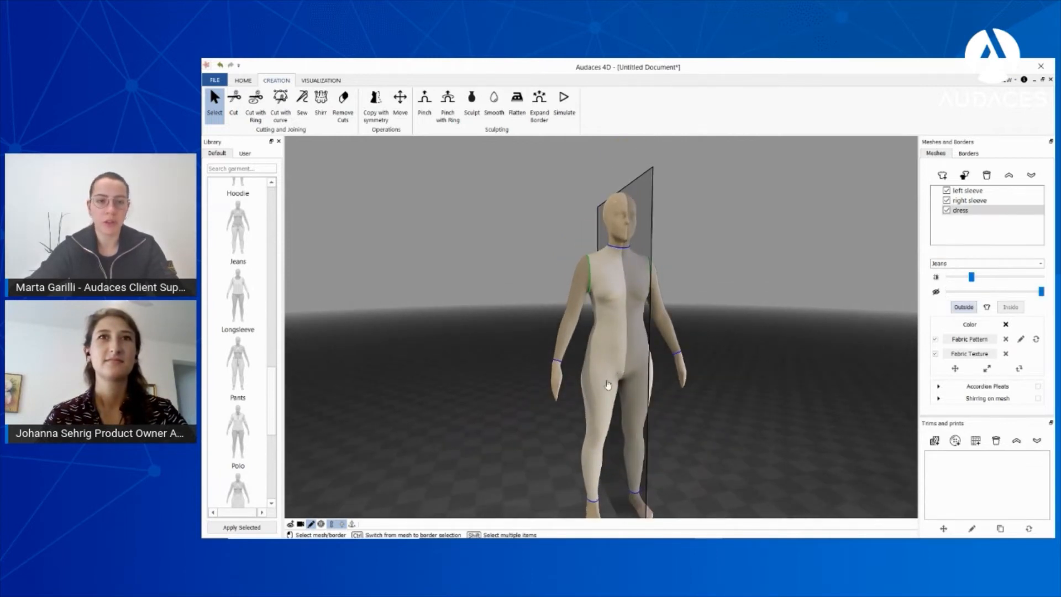
{"action": "left_click", "coordinate": [256, 106]}
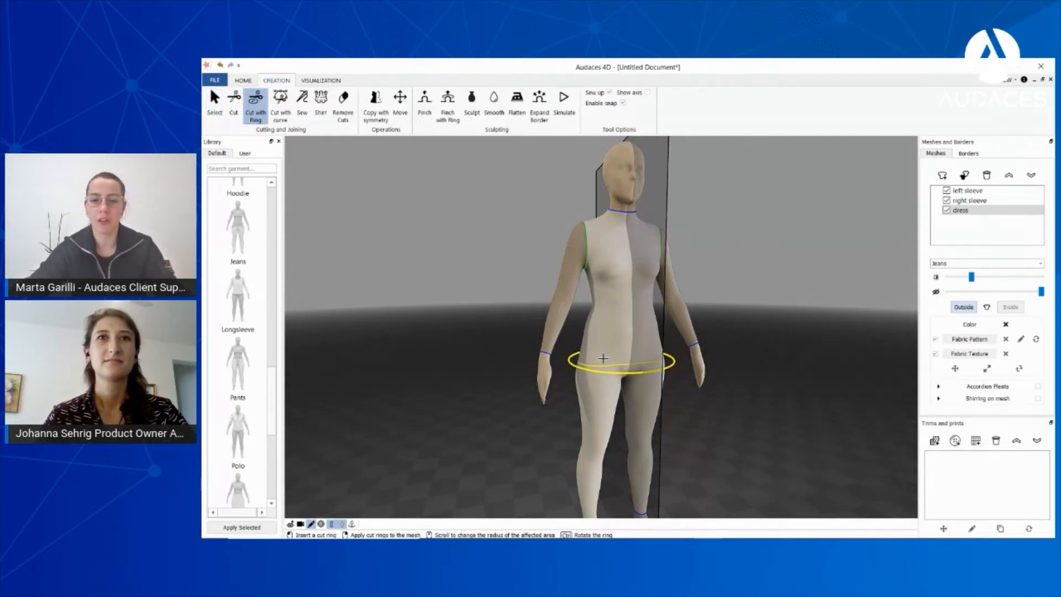
{"action": "scroll", "coordinate": [603, 358], "scroll_direction": "up", "scroll_amount": 2}
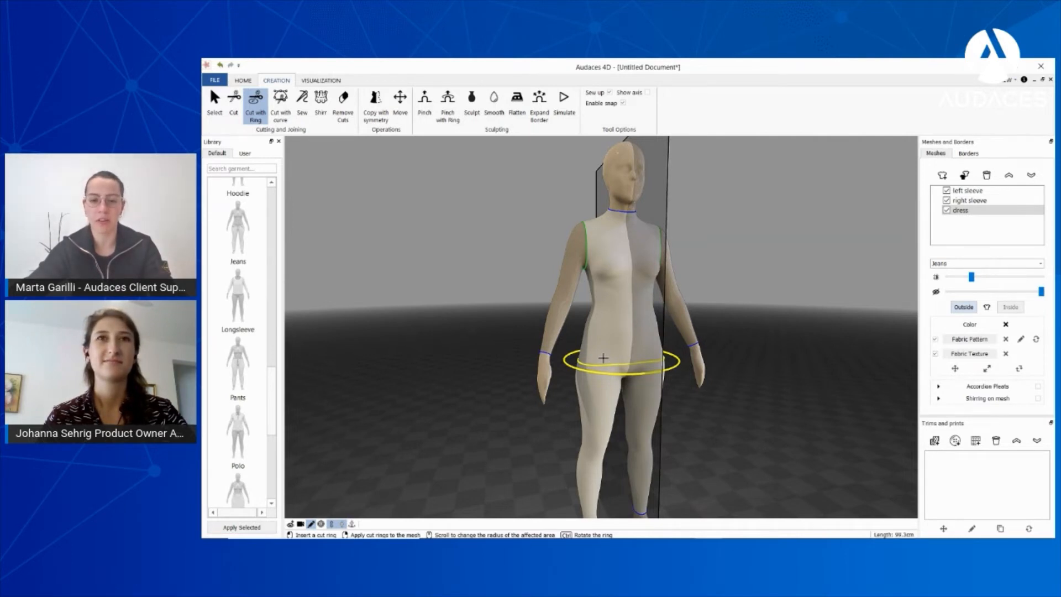
{"action": "left_click", "coordinate": [604, 358]}
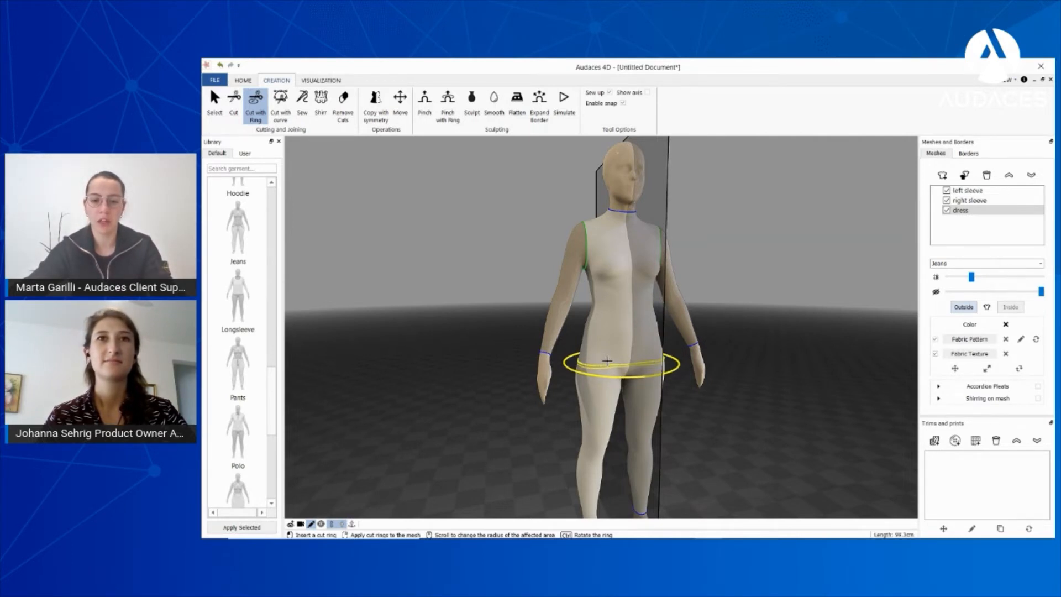
{"action": "right_click", "coordinate": [607, 361]}
{"action": "key", "text": "Escape"}
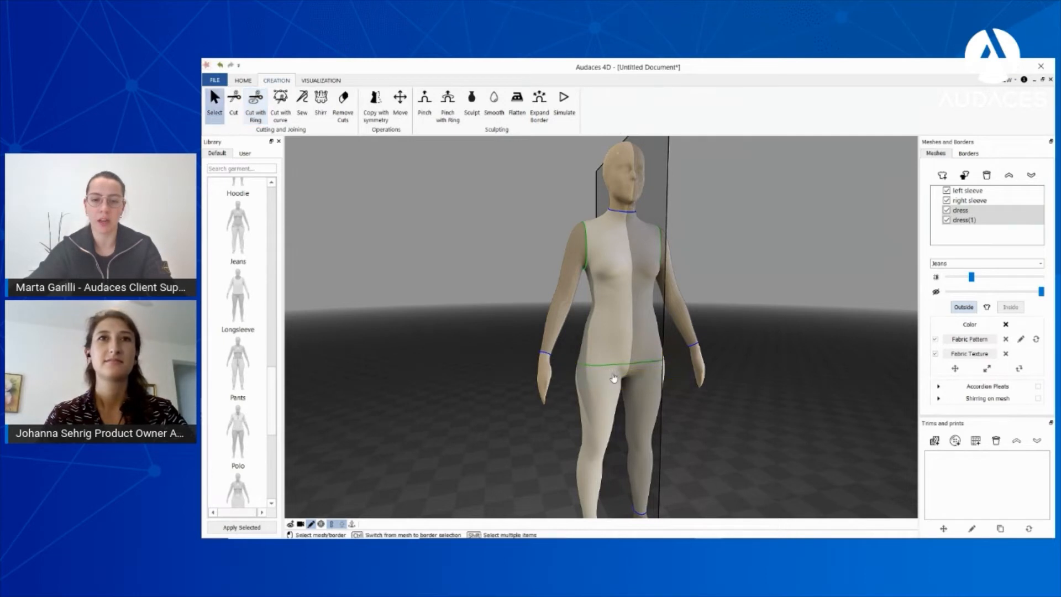
- Delete the leg part of the mesh below the hip cut, keeping the upper body
{"action": "left_click", "coordinate": [608, 390]}
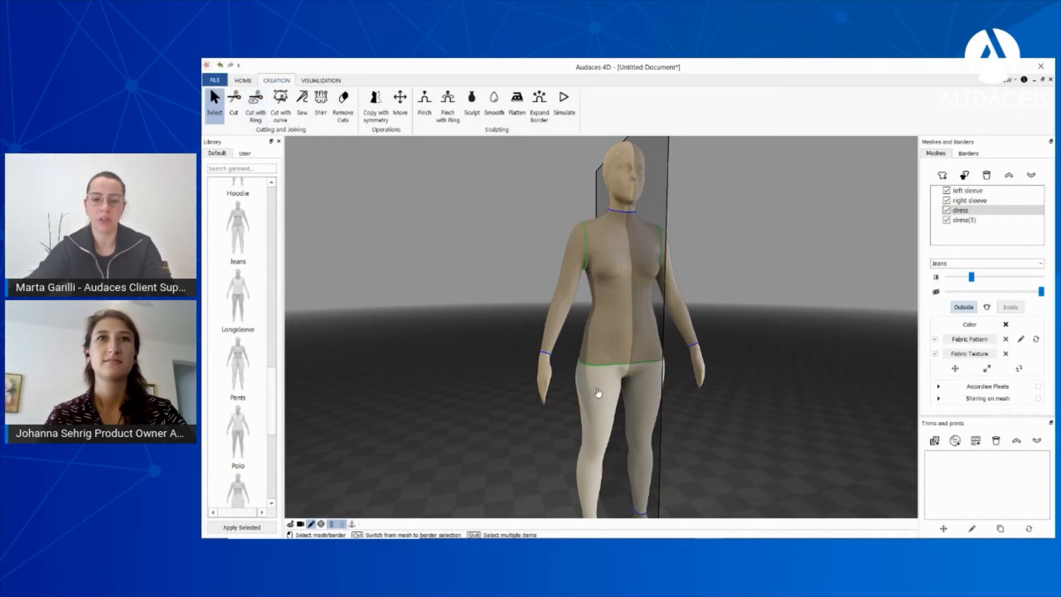
{"action": "left_click", "coordinate": [987, 176]}
{"action": "mouse_move", "coordinate": [640, 327]}
{"action": "right_mouse_down"}
{"action": "mouse_move", "coordinate": [625, 334]}
{"action": "mouse_move", "coordinate": [632, 317]}
{"action": "right_mouse_up"}
- Cut a rounded neckline through the front and back of the dress mesh below the neck border using Cut with curve
{"action": "left_click", "coordinate": [623, 299]}
{"action": "scroll", "coordinate": [623, 300], "scroll_direction": "up", "scroll_amount": 1}
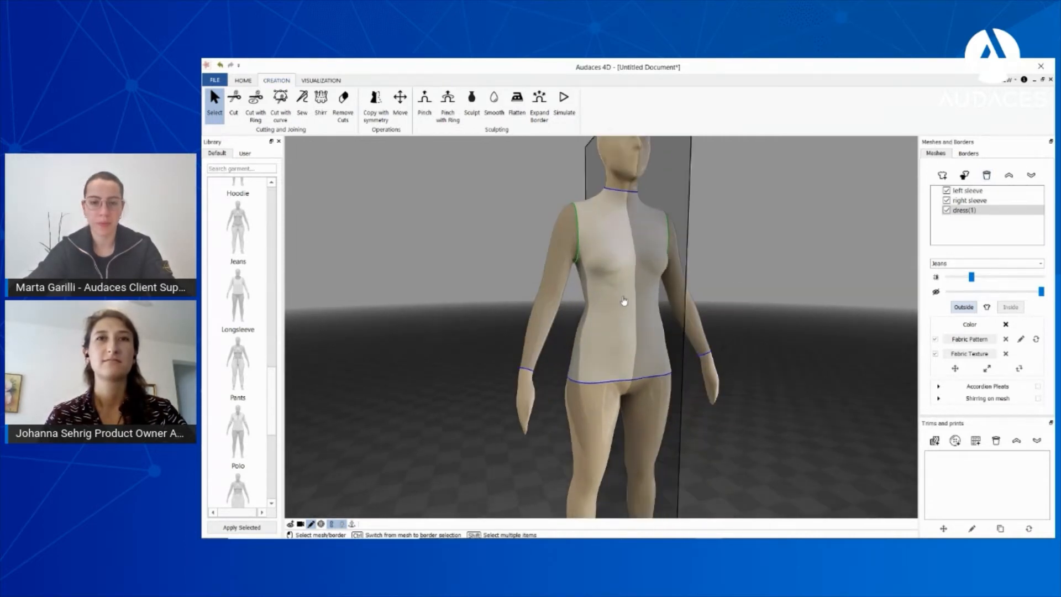
{"action": "scroll", "coordinate": [624, 302], "scroll_direction": "up", "scroll_amount": 2}
{"action": "scroll", "coordinate": [608, 158], "scroll_direction": "up", "scroll_amount": 1}
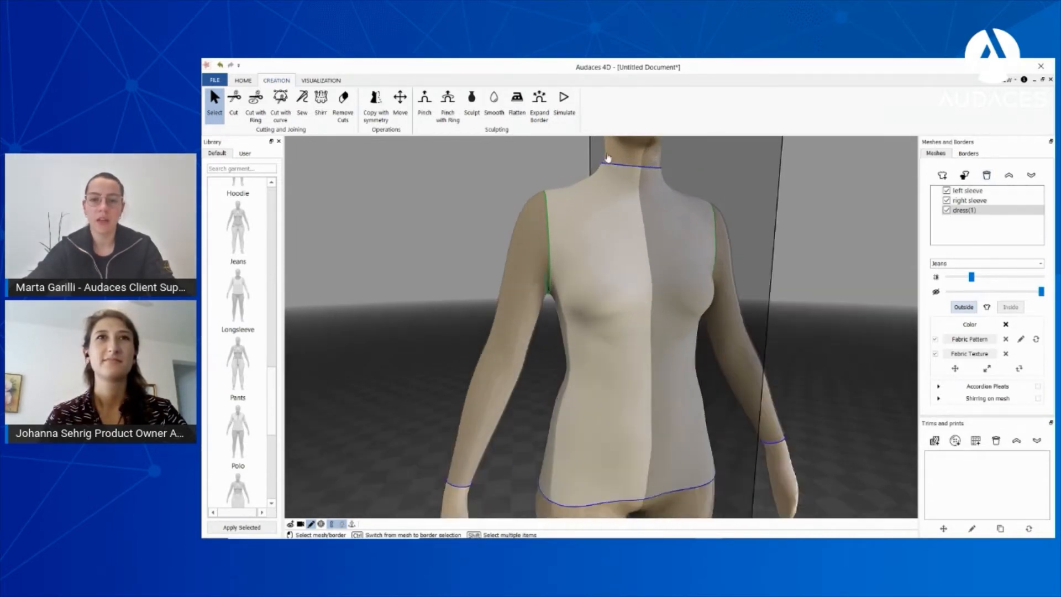
{"action": "scroll", "coordinate": [608, 158], "scroll_direction": "up", "scroll_amount": 1}
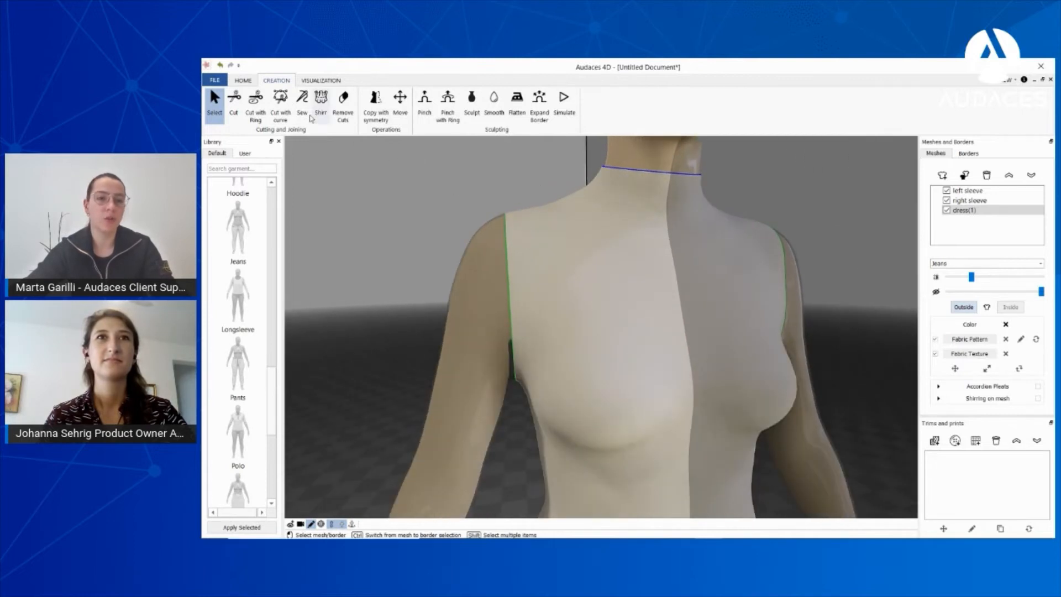
{"action": "left_click", "coordinate": [283, 107]}
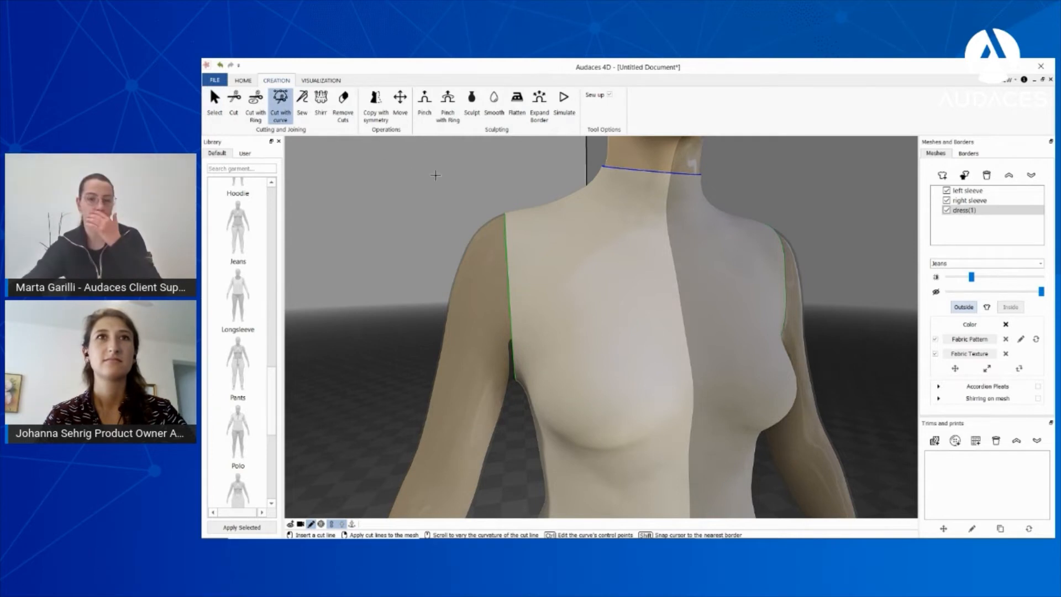
{"action": "left_click", "coordinate": [668, 227]}
{"action": "left_click", "coordinate": [615, 212]}
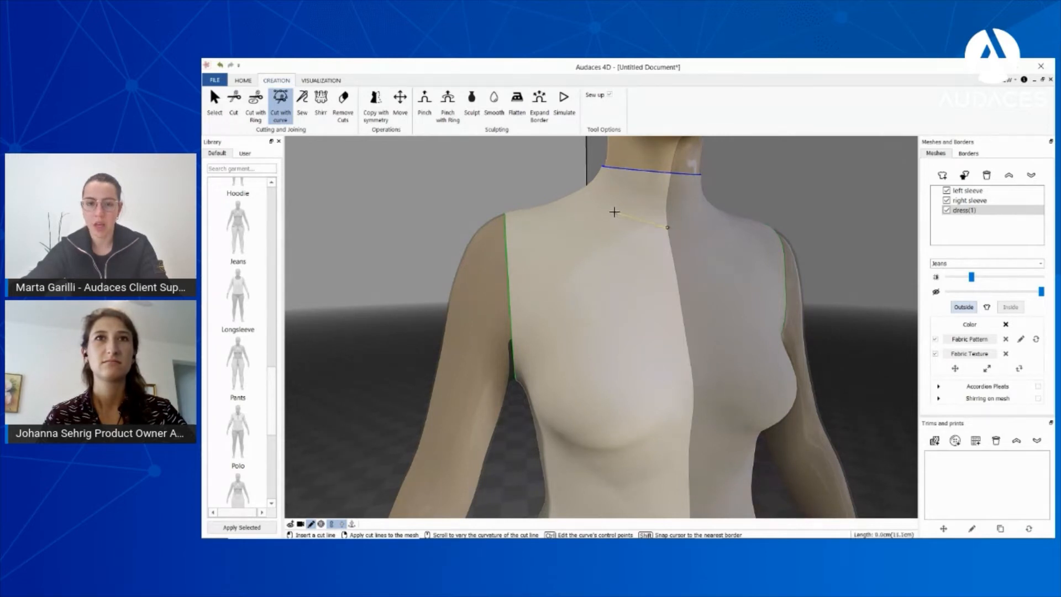
{"action": "left_click", "coordinate": [588, 188]}
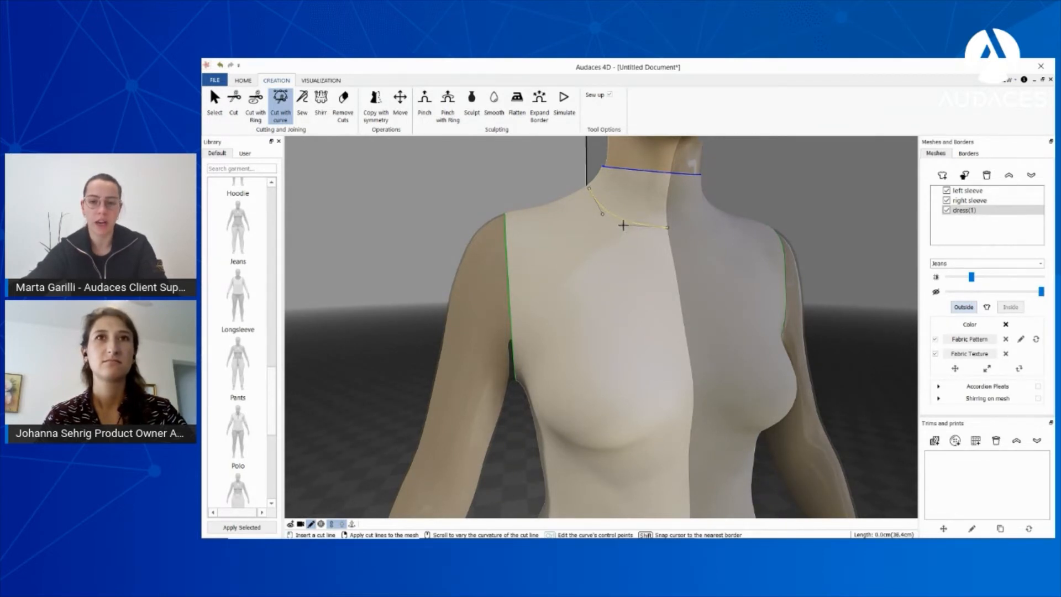
{"action": "left_click", "coordinate": [590, 188]}
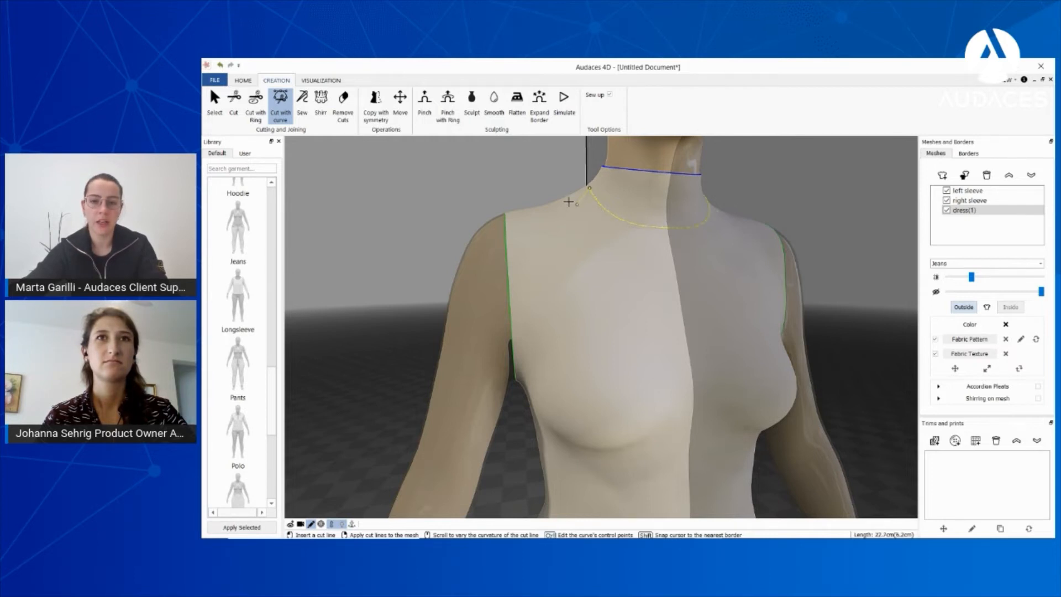
{"action": "middle_click_drag", "start_coordinate": [577, 208], "coordinate": [796, 290]}
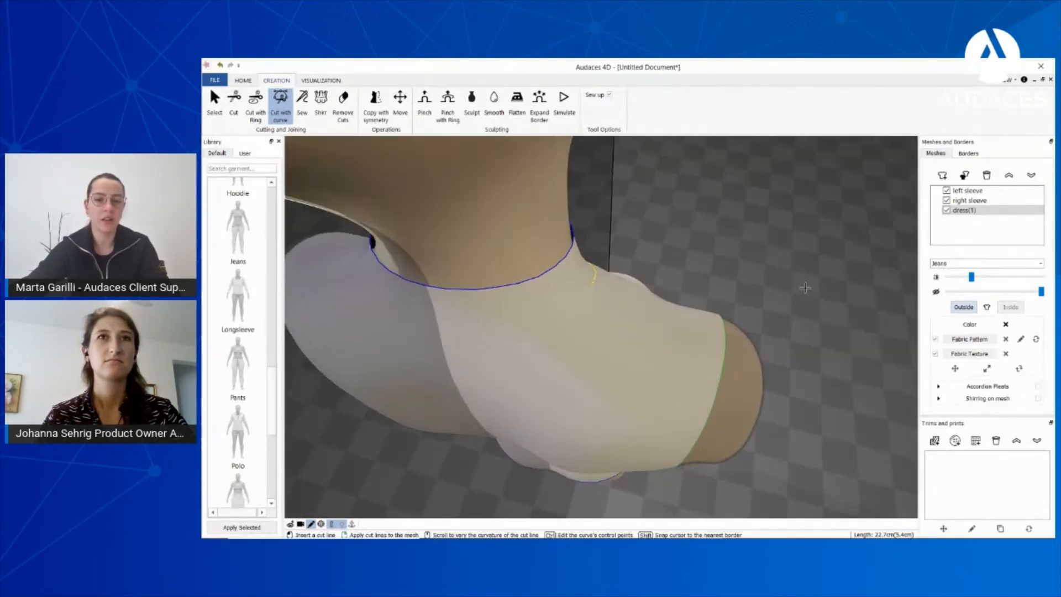
{"action": "right_click", "coordinate": [435, 314]}
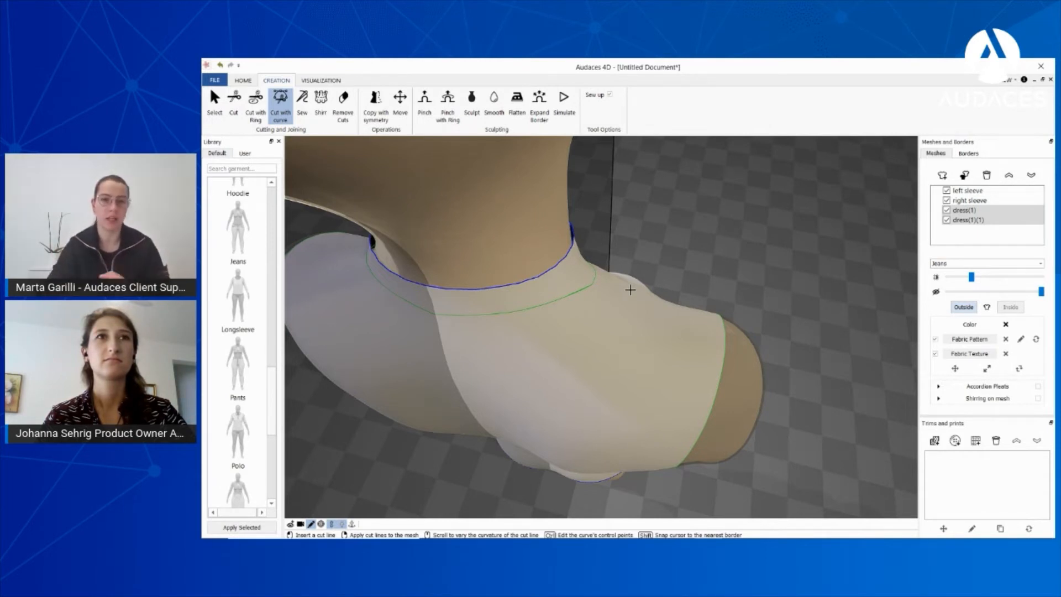
- Smooth the new neckline cut on the two dress meshes with the Smooth tool, using a reduced brush size
{"action": "middle_click_drag", "start_coordinate": [576, 357], "coordinate": [578, 281]}
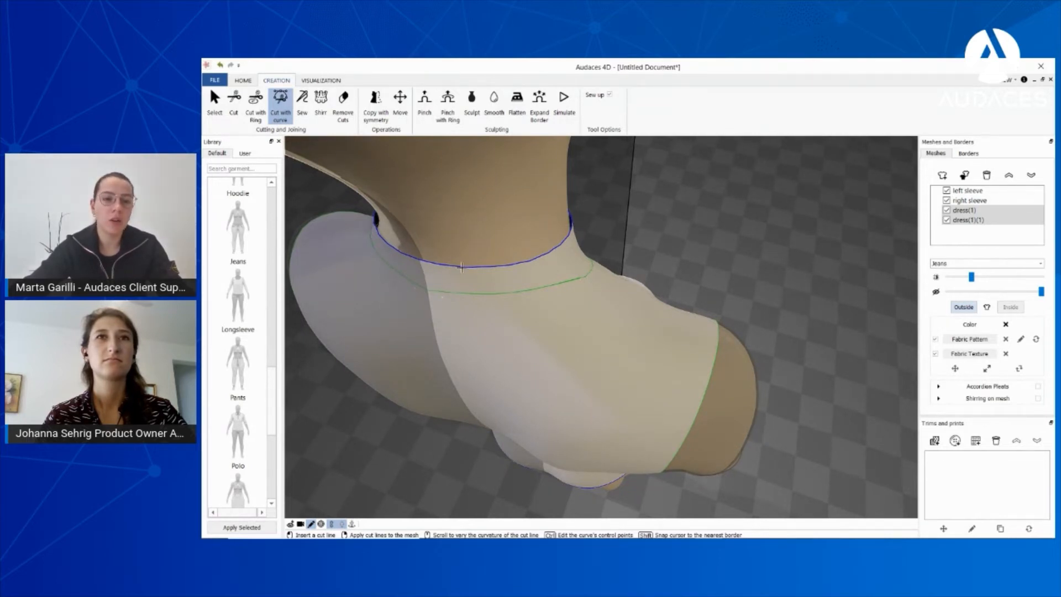
{"action": "left_click", "coordinate": [496, 115]}
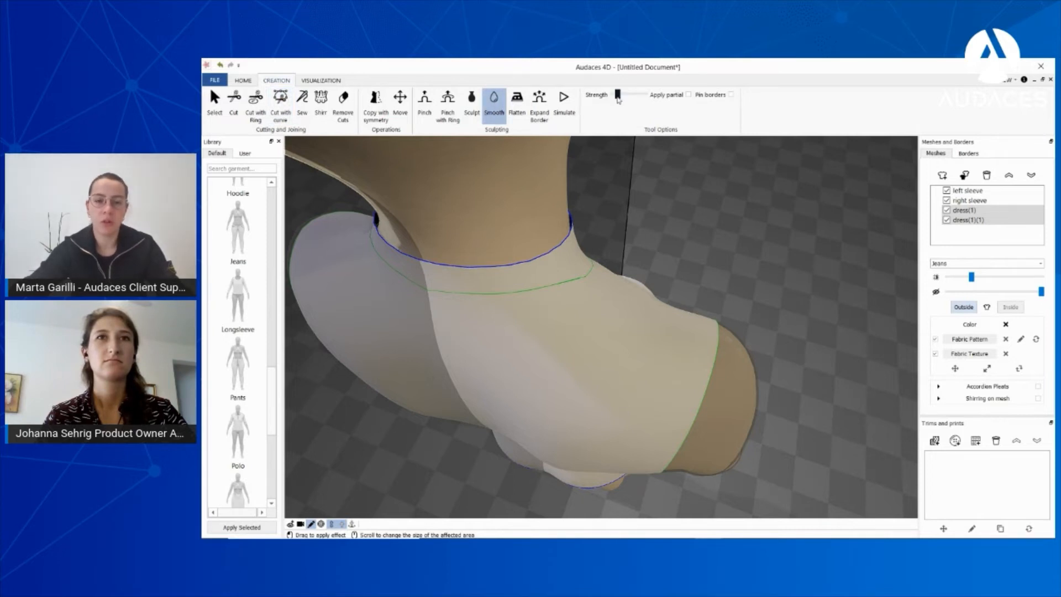
{"action": "scroll", "coordinate": [587, 283], "scroll_direction": "down", "scroll_amount": 4}
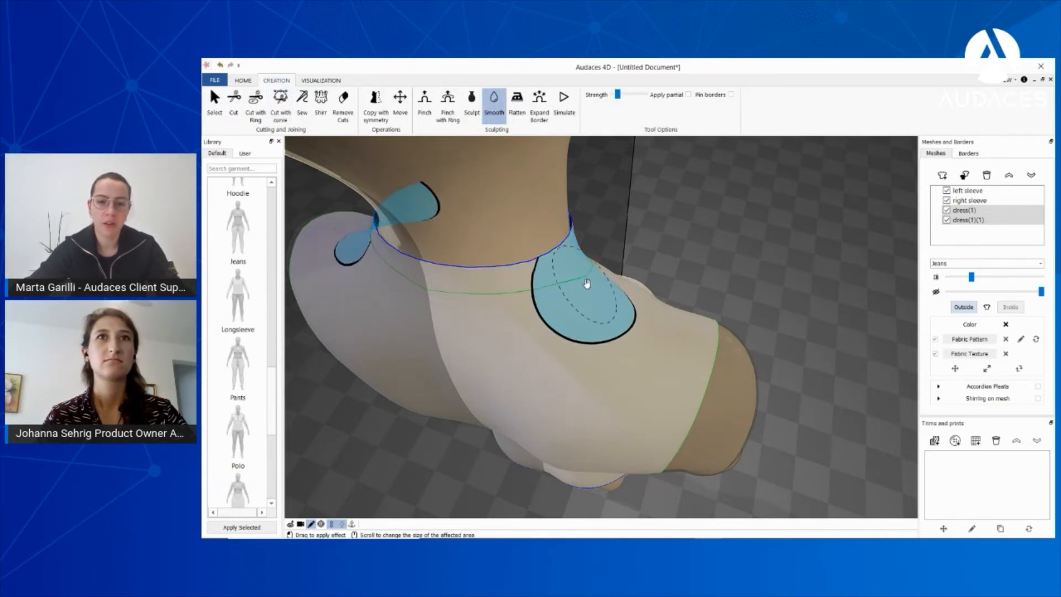
{"action": "scroll", "coordinate": [587, 284], "scroll_direction": "down", "scroll_amount": 3}
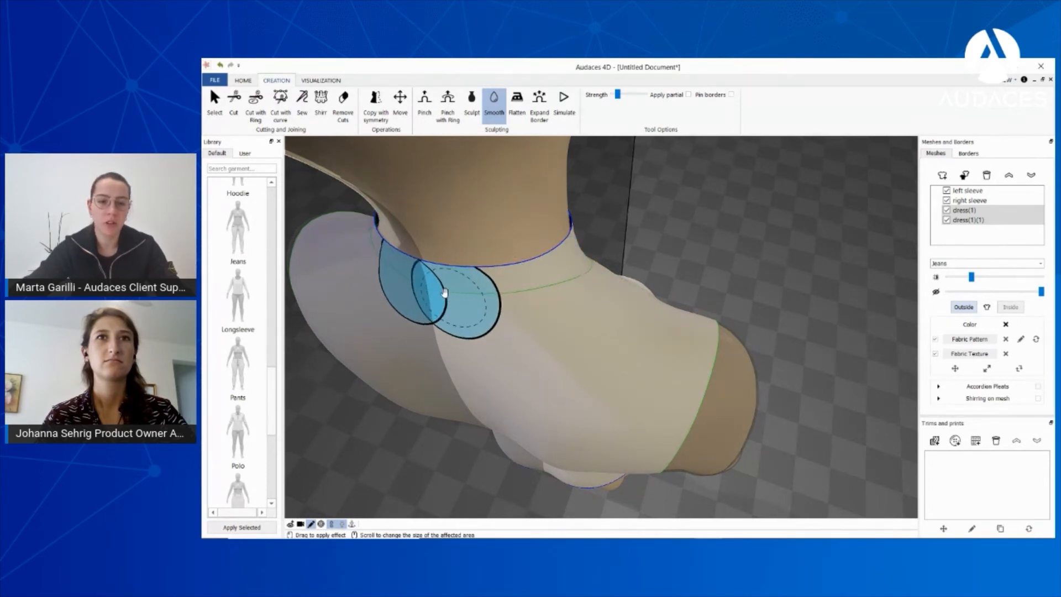
{"action": "mouse_move", "coordinate": [769, 276]}
{"action": "middle_mouse_down"}
{"action": "mouse_move", "coordinate": [543, 241]}
{"action": "mouse_move", "coordinate": [637, 246]}
{"action": "mouse_move", "coordinate": [634, 228]}
{"action": "middle_mouse_up"}
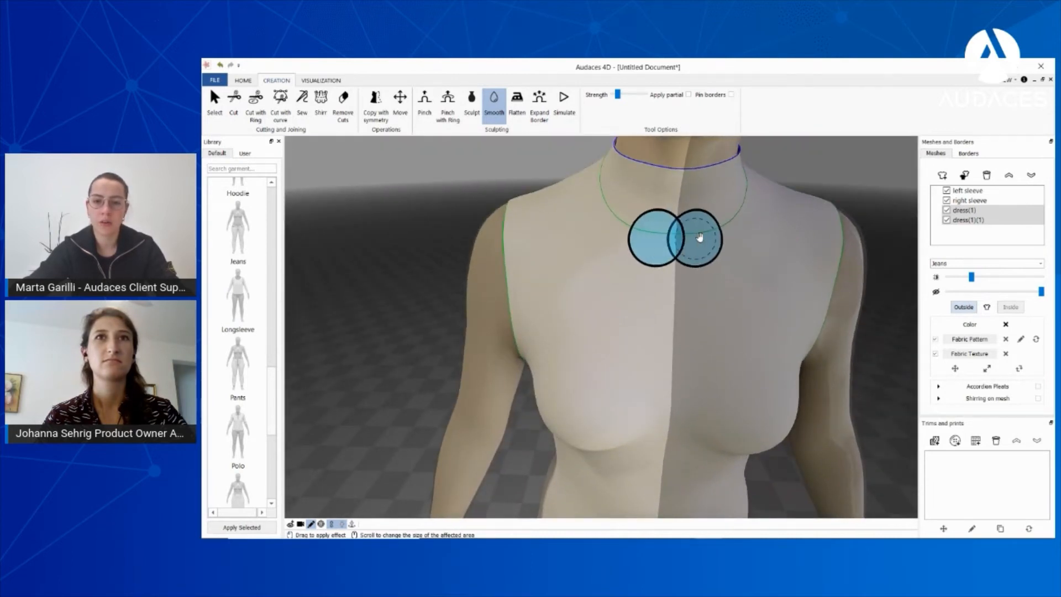
{"action": "mouse_move", "coordinate": [746, 245]}
{"action": "middle_mouse_down"}
{"action": "mouse_move", "coordinate": [699, 334]}
{"action": "mouse_move", "coordinate": [686, 330]}
{"action": "middle_mouse_up"}
{"action": "key", "text": "Escape"}
- Delete the neck piece of the mesh above the neckline cut
{"action": "scroll", "coordinate": [749, 242], "scroll_direction": "down", "scroll_amount": 5}
{"action": "left_click", "coordinate": [618, 288]}
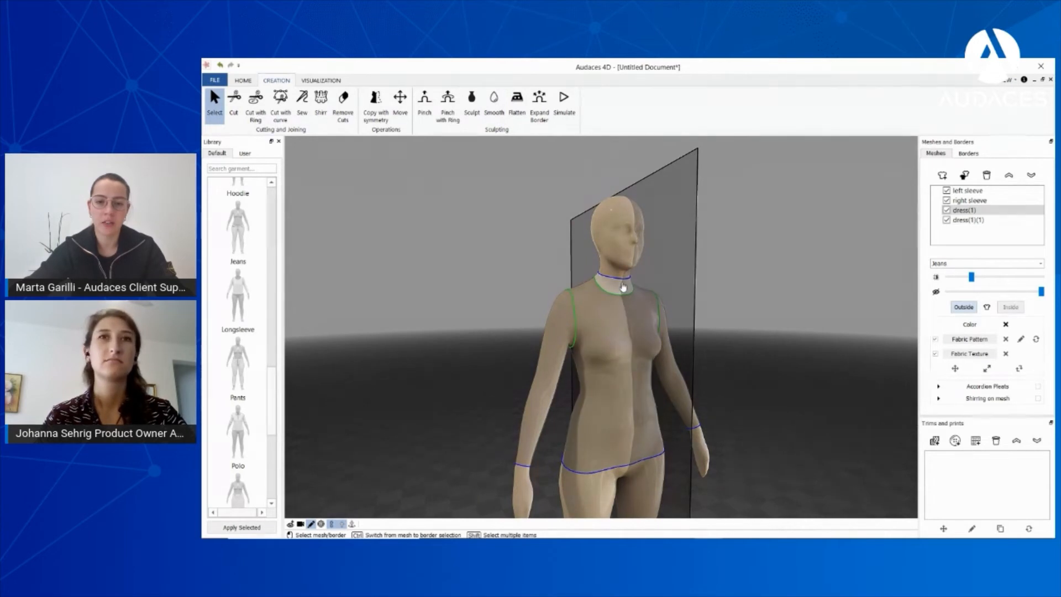
{"action": "left_click", "coordinate": [987, 176]}
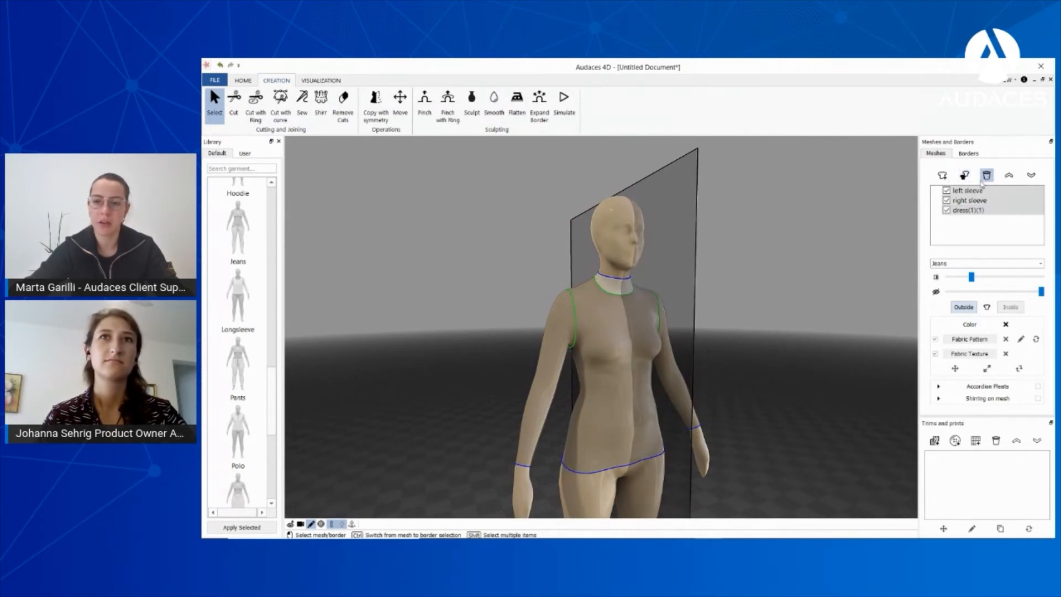
- Cut both sleeve meshes with a symmetric cut ring just above the wrists to separate the cuffs
{"action": "scroll", "coordinate": [598, 429], "scroll_direction": "down", "scroll_amount": 3}
{"action": "scroll", "coordinate": [598, 429], "scroll_direction": "up", "scroll_amount": 4}
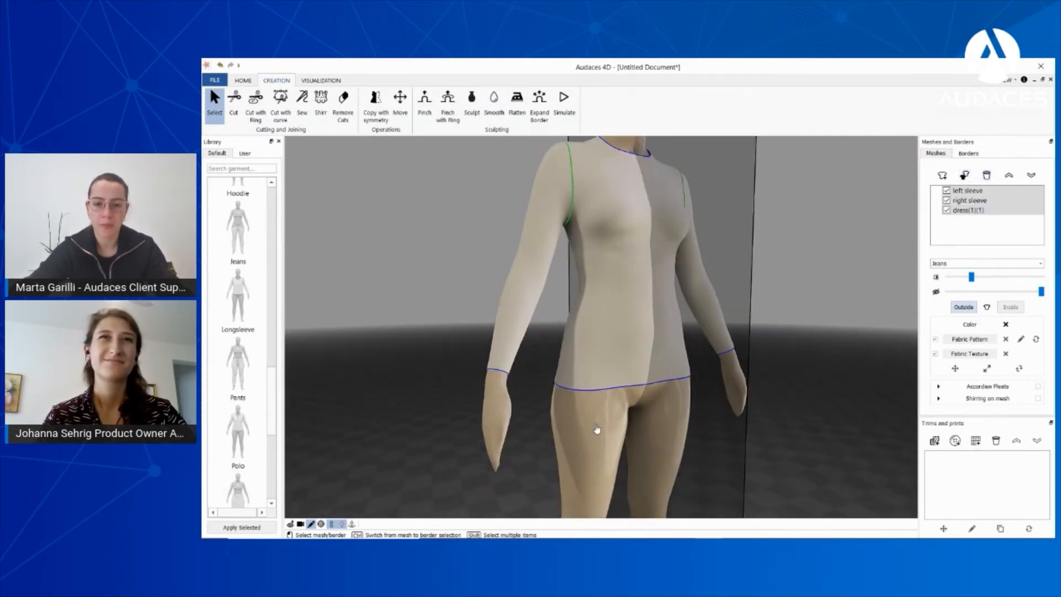
{"action": "scroll", "coordinate": [594, 419], "scroll_direction": "down", "scroll_amount": 2}
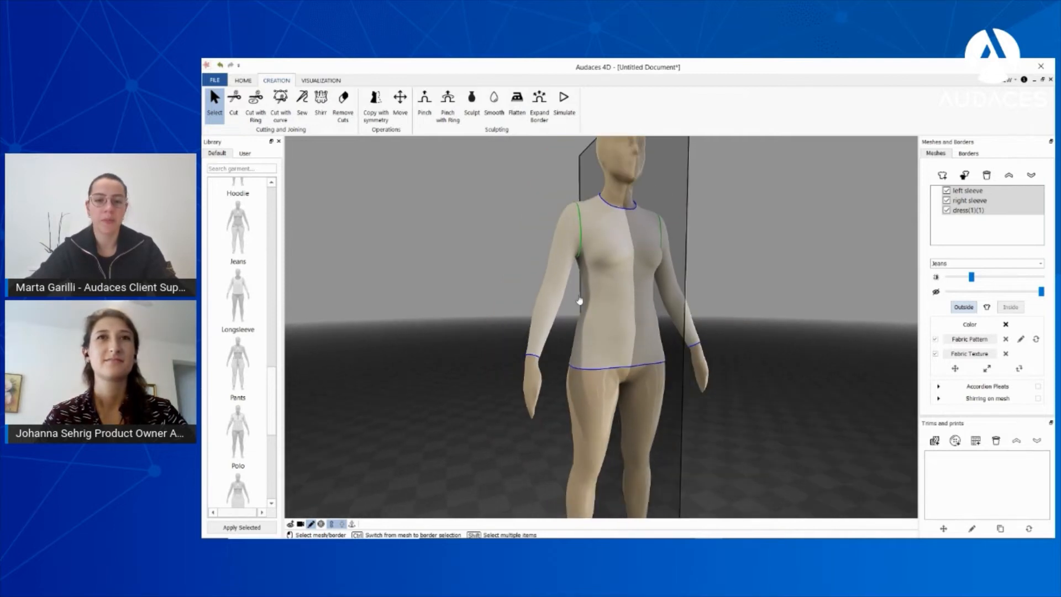
{"action": "left_click", "coordinate": [555, 269]}
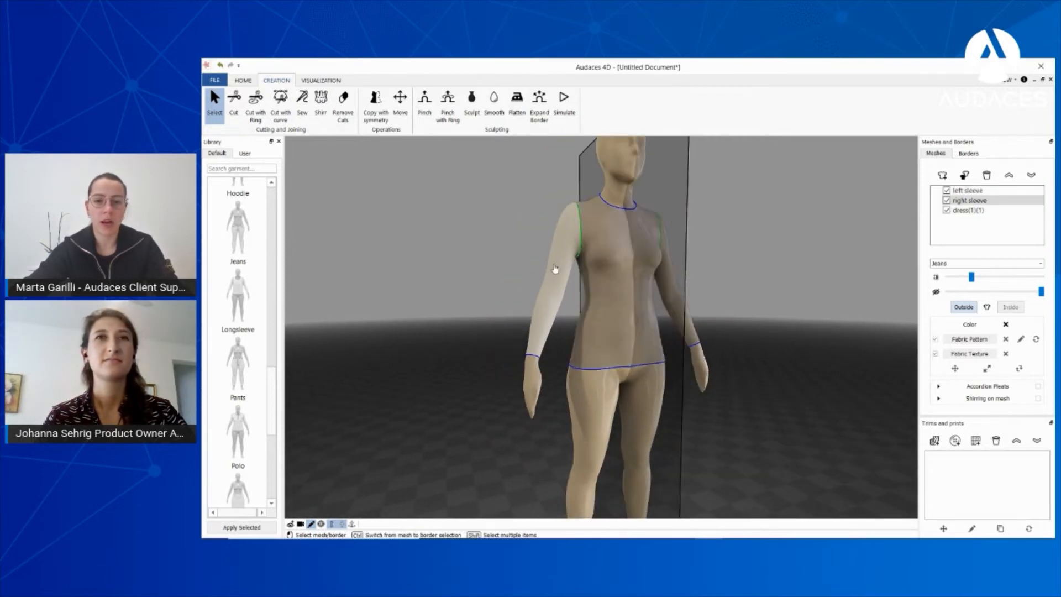
{"action": "left_click", "coordinate": [679, 314], "text": "shift"}
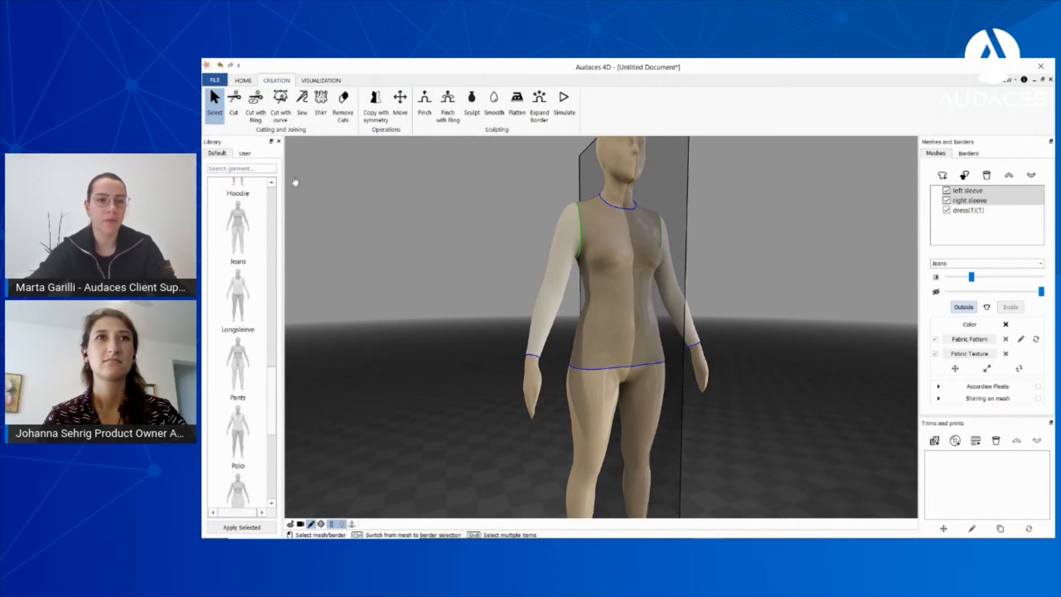
{"action": "left_click", "coordinate": [255, 104]}
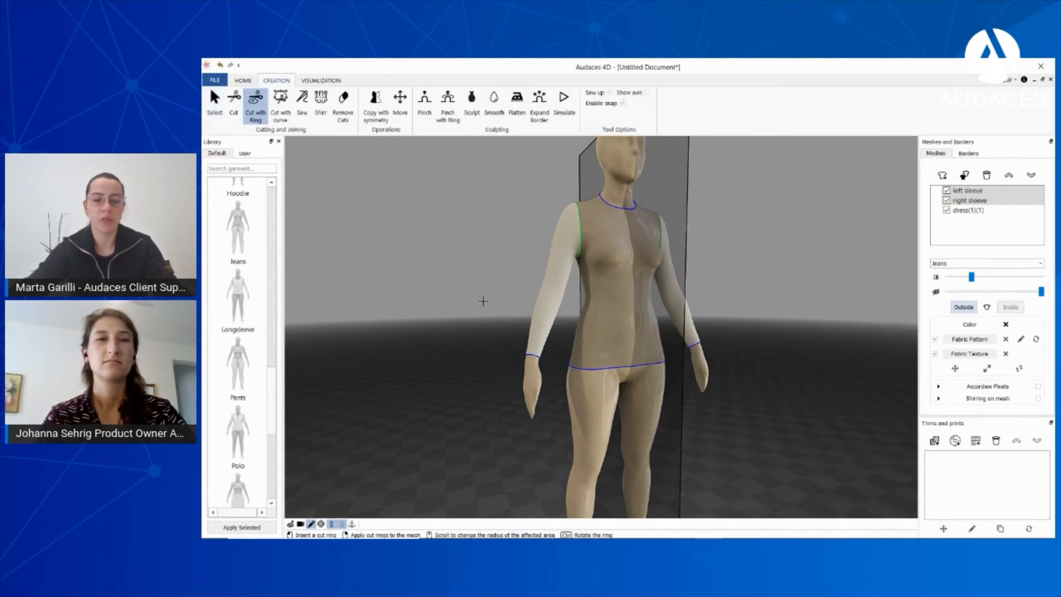
{"action": "left_click", "coordinate": [539, 343]}
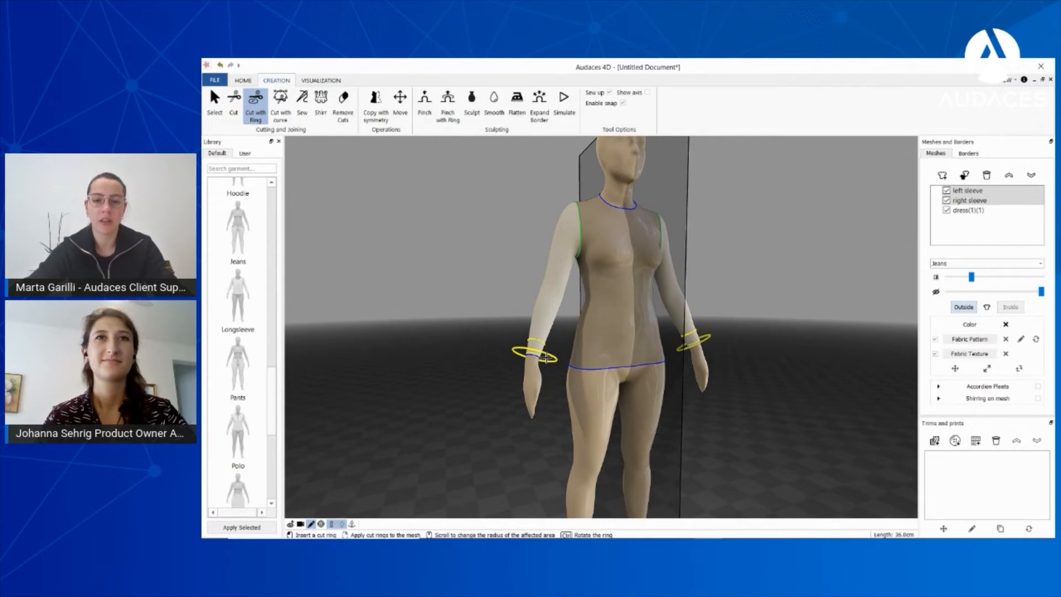
{"action": "right_click", "coordinate": [546, 358]}
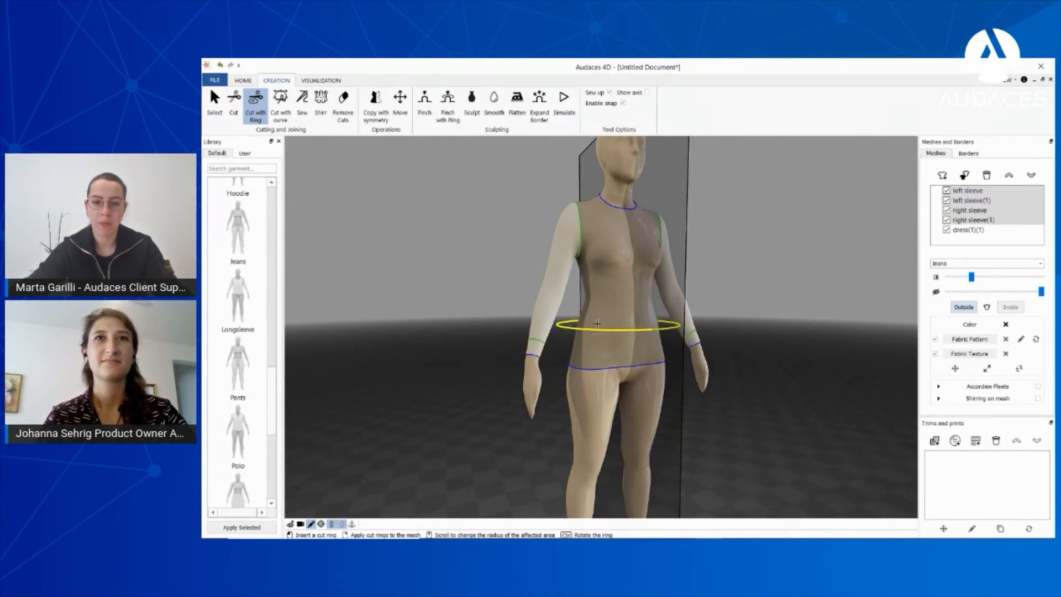
{"action": "key", "text": "Escape"}
- Stretch the dress body's lower edge below the knees into a flared skirt using Pinch with Ring with slightly increased Radial Growth
{"action": "scroll", "coordinate": [610, 330], "scroll_direction": "down", "scroll_amount": 1}
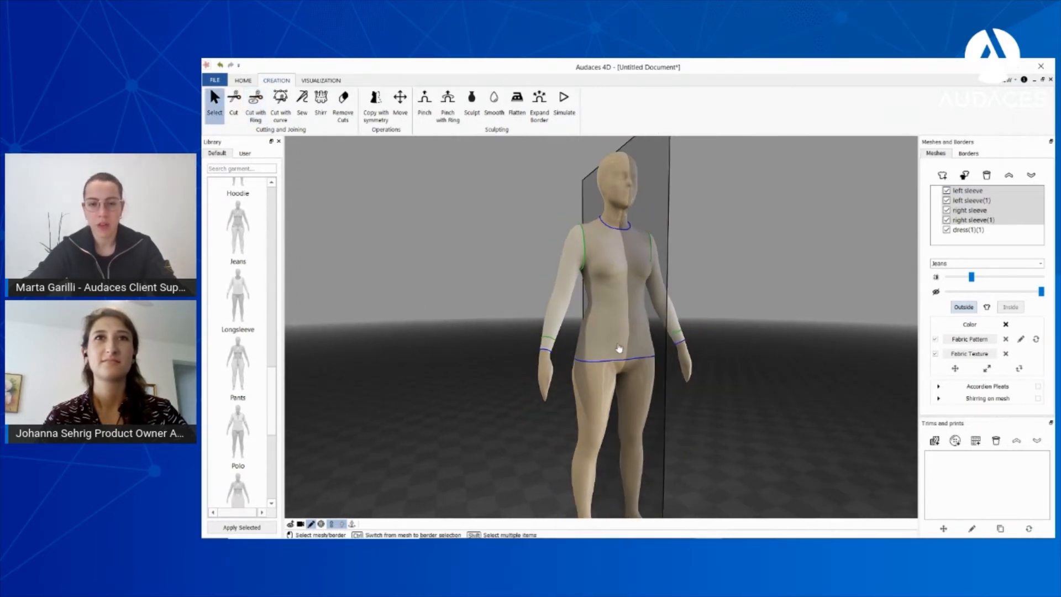
{"action": "left_click", "coordinate": [619, 348]}
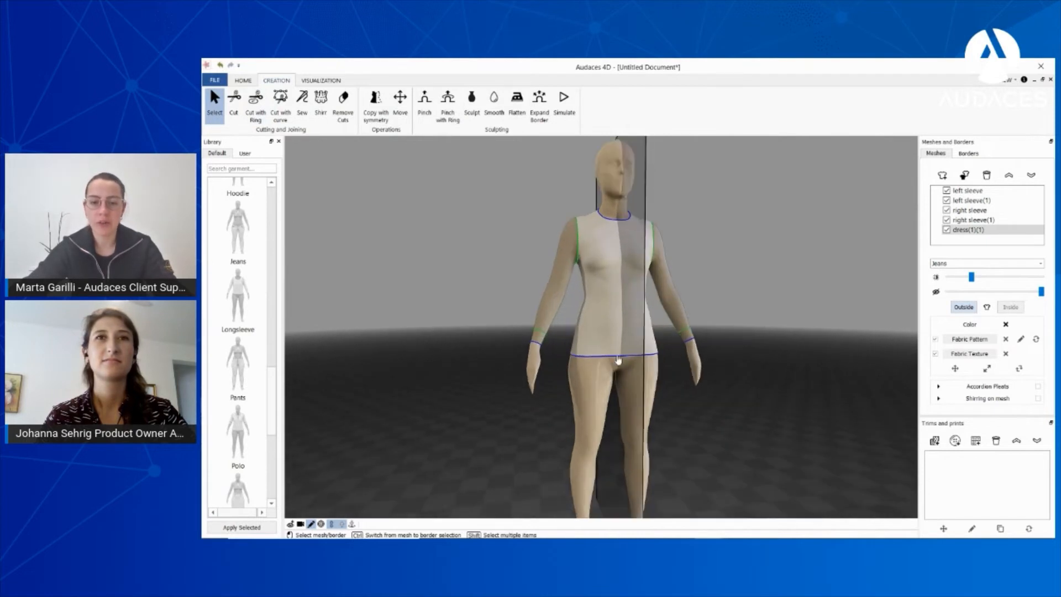
{"action": "scroll", "coordinate": [618, 362], "scroll_direction": "down", "scroll_amount": 1}
{"action": "middle_click_drag", "start_coordinate": [618, 362], "coordinate": [638, 372]}
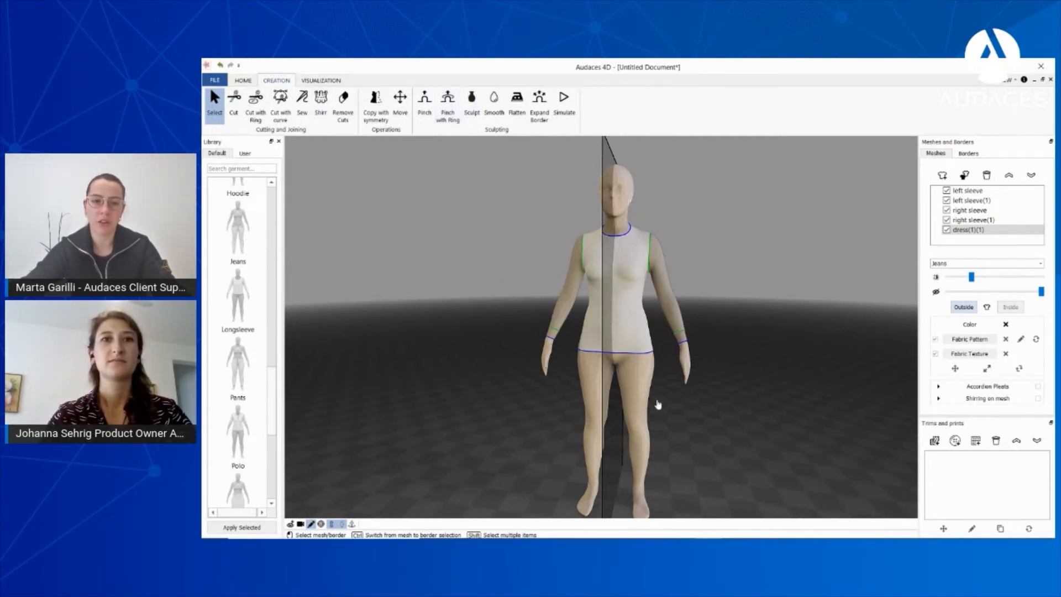
{"action": "left_click", "coordinate": [449, 106]}
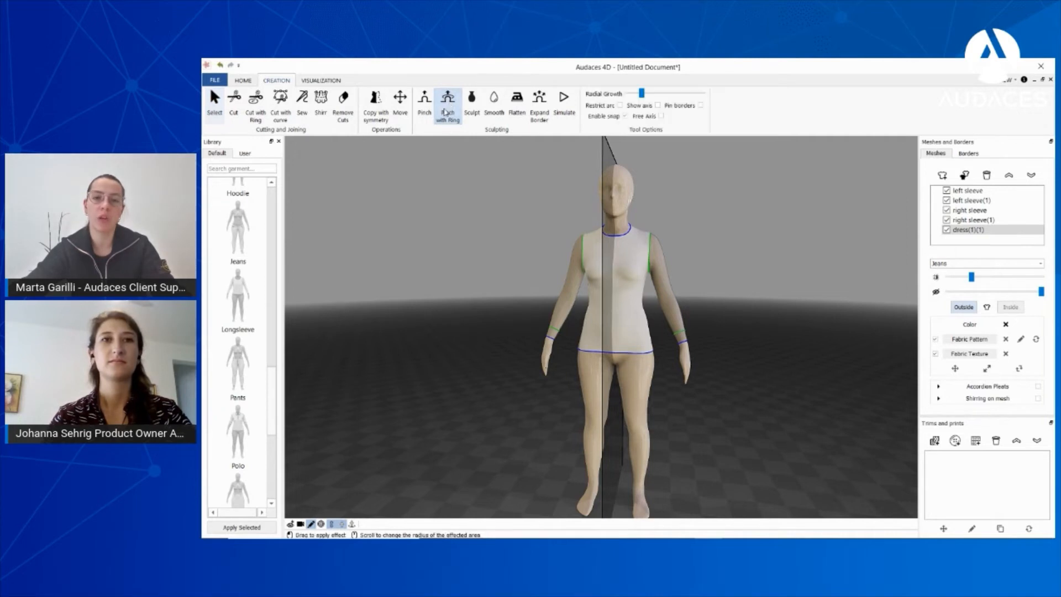
{"action": "left_click", "coordinate": [642, 97]}
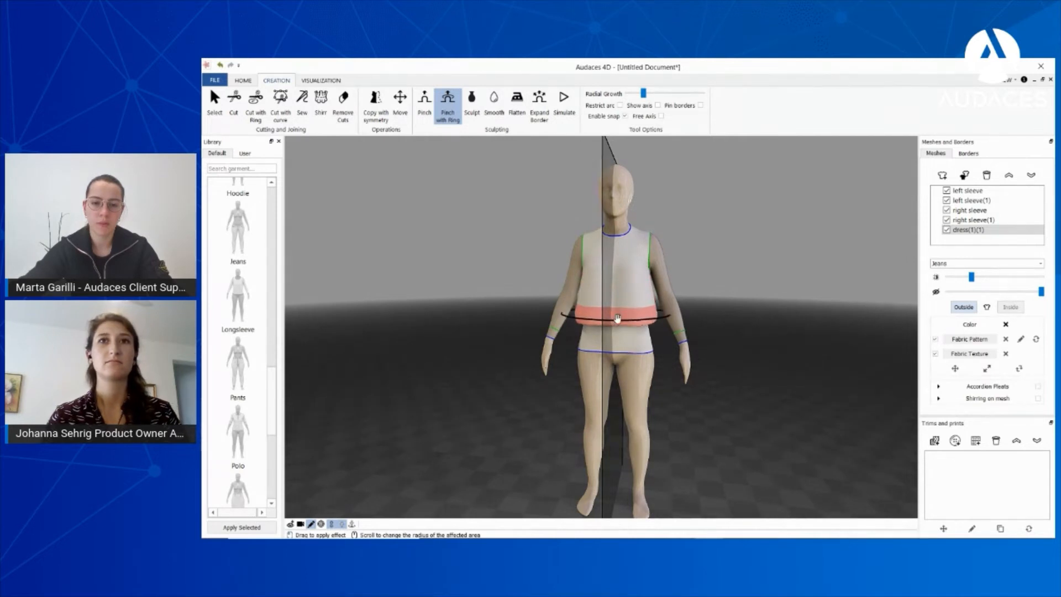
{"action": "left_click_drag", "start_coordinate": [618, 326], "coordinate": [617, 404]}
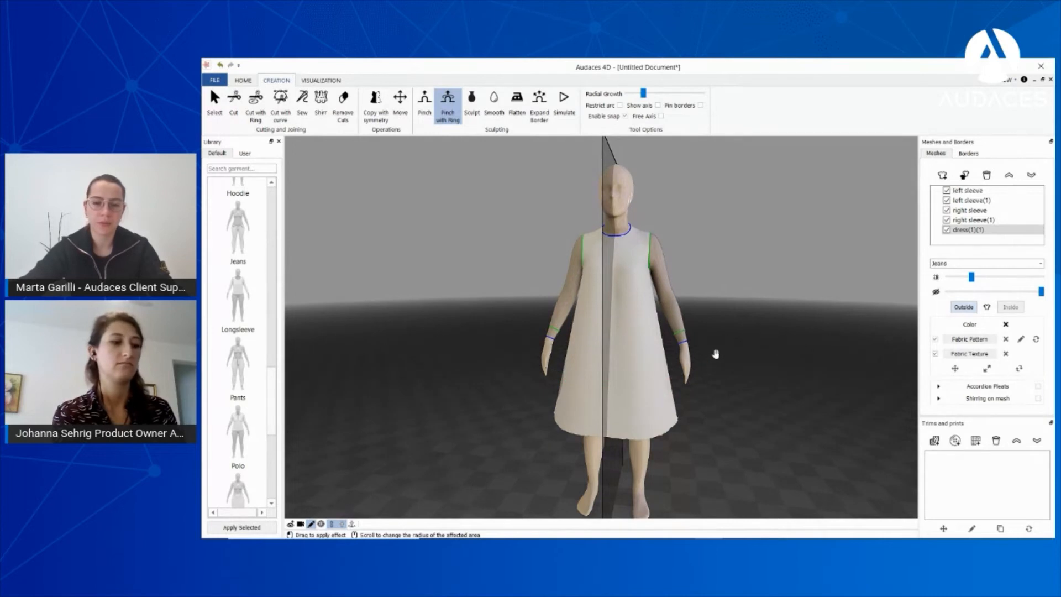
{"action": "left_click_drag", "start_coordinate": [715, 355], "coordinate": [723, 347]}
{"action": "key", "text": "Escape"}
- Cut the flared dress horizontally just above its lower edge with a cut ring to even the hem
{"action": "left_click_drag", "start_coordinate": [612, 372], "coordinate": [649, 382]}
{"action": "left_click", "coordinate": [256, 105]}
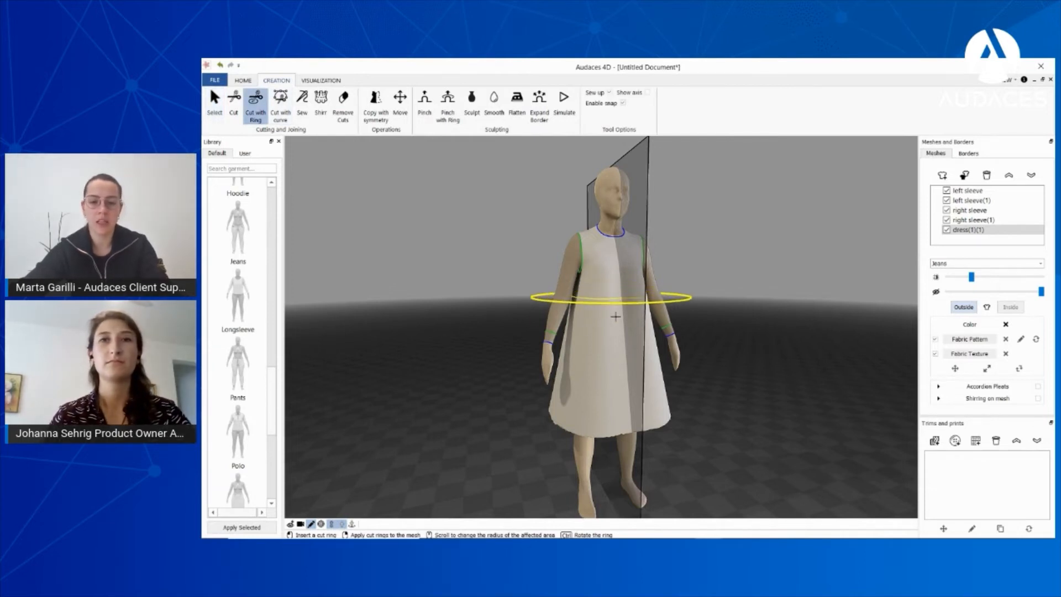
{"action": "left_click", "coordinate": [617, 403]}
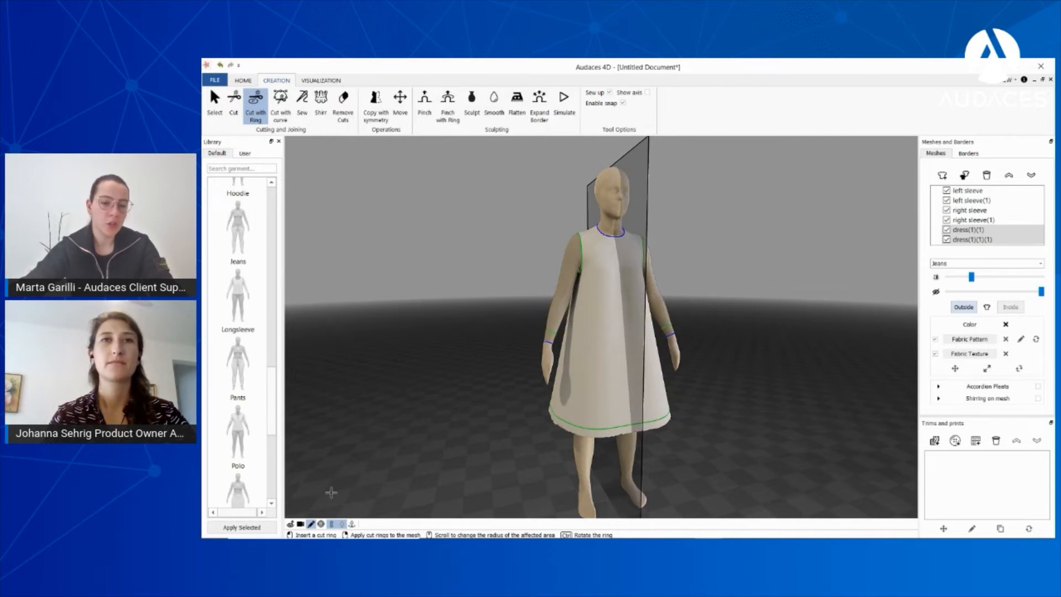
- Display the garment as a wireframe mesh and turn on the mannequin's body guidelines
{"action": "left_click", "coordinate": [321, 524]}
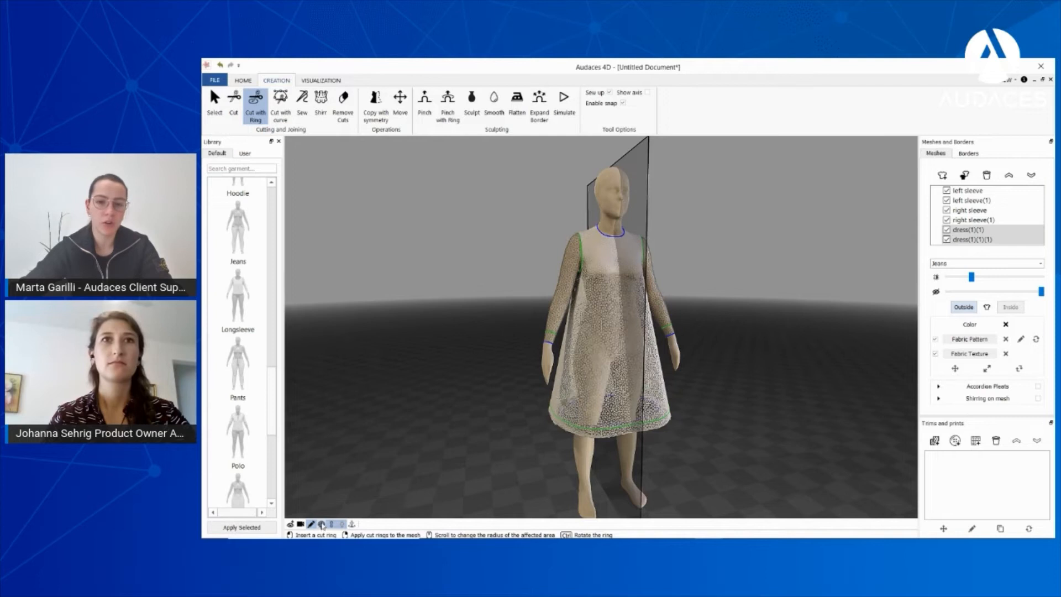
{"action": "mouse_move", "coordinate": [625, 329]}
{"action": "right_mouse_down"}
{"action": "mouse_move", "coordinate": [588, 312]}
{"action": "mouse_move", "coordinate": [644, 322]}
{"action": "right_mouse_up"}
{"action": "scroll", "coordinate": [588, 313], "scroll_direction": "up", "scroll_amount": 5, "text": "ctrl"}
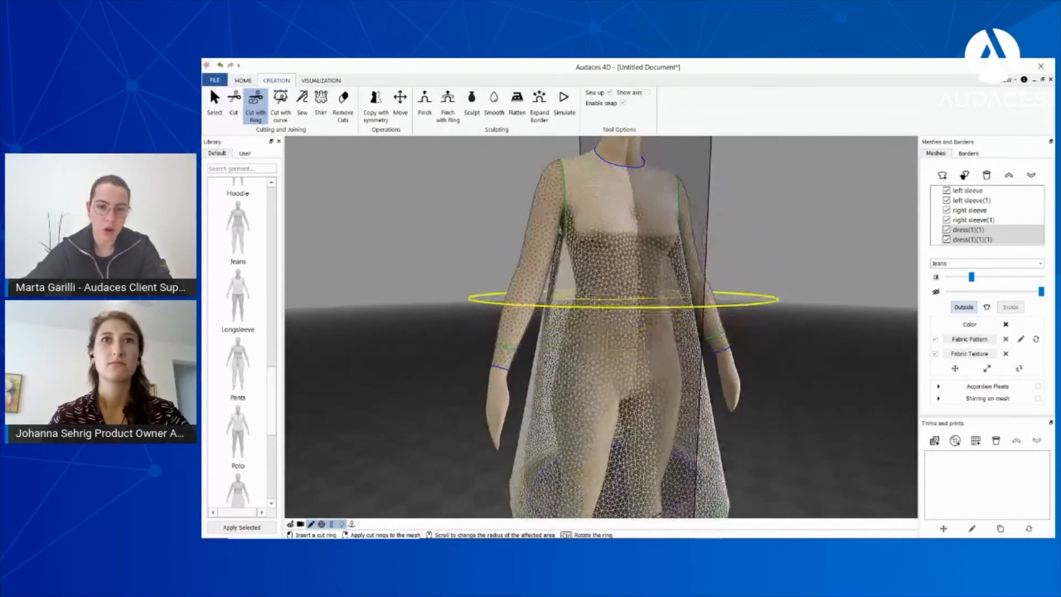
{"action": "left_click", "coordinate": [243, 81]}
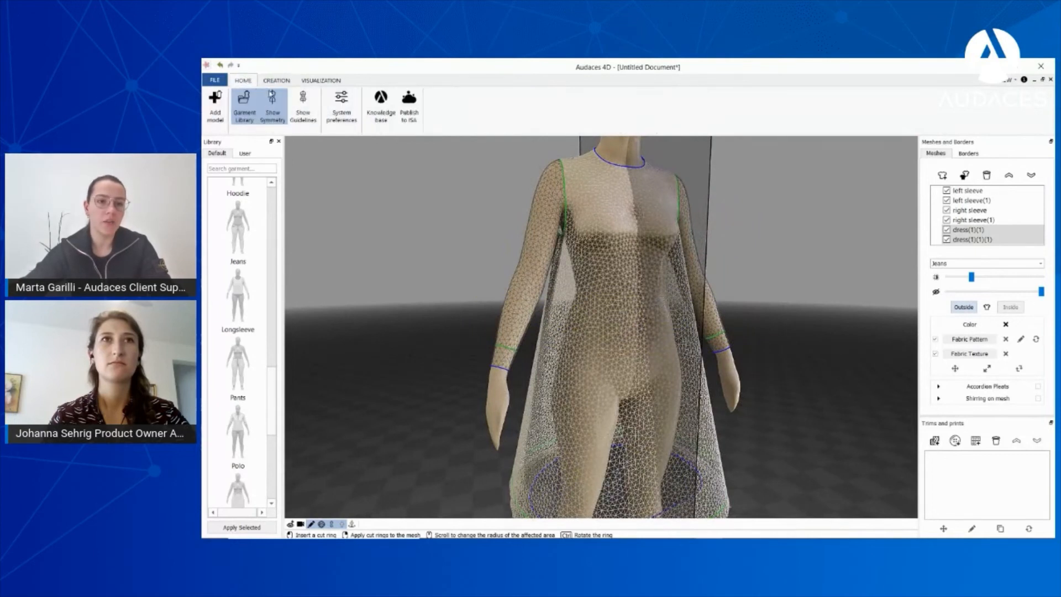
{"action": "left_click", "coordinate": [309, 108]}
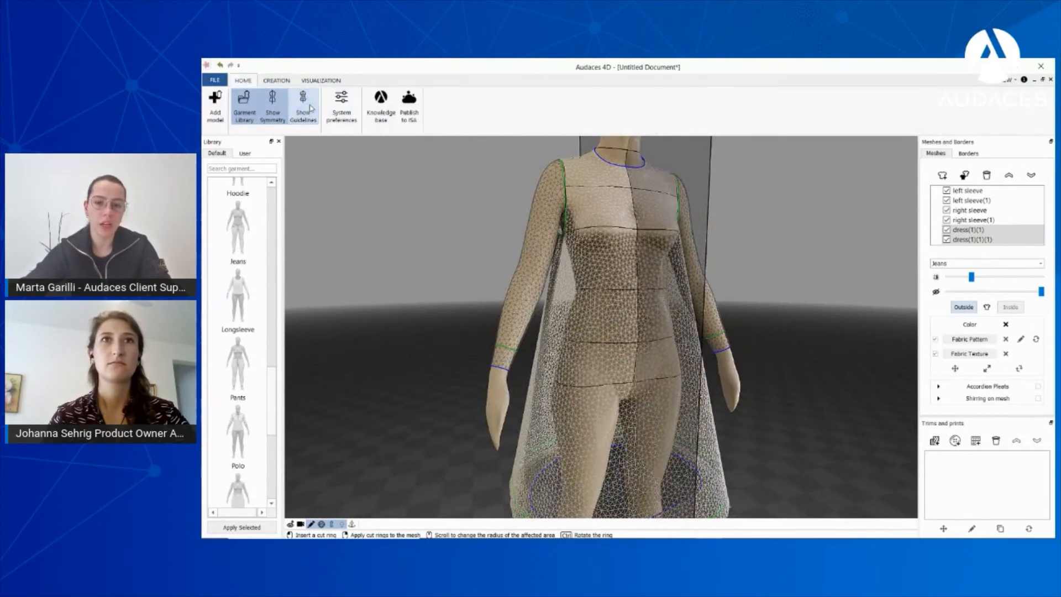
- Cut the dress horizontally along the waist guideline with a cut ring, and hide the guidelines and wireframe display
{"action": "left_click", "coordinate": [601, 287]}
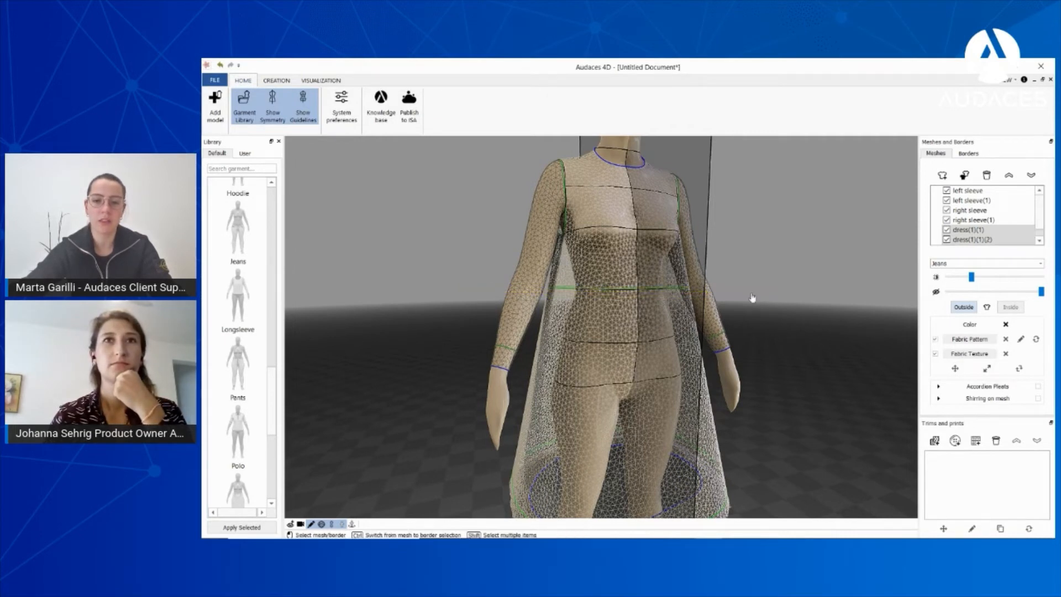
{"action": "scroll", "coordinate": [561, 294], "scroll_direction": "down", "scroll_amount": 3}
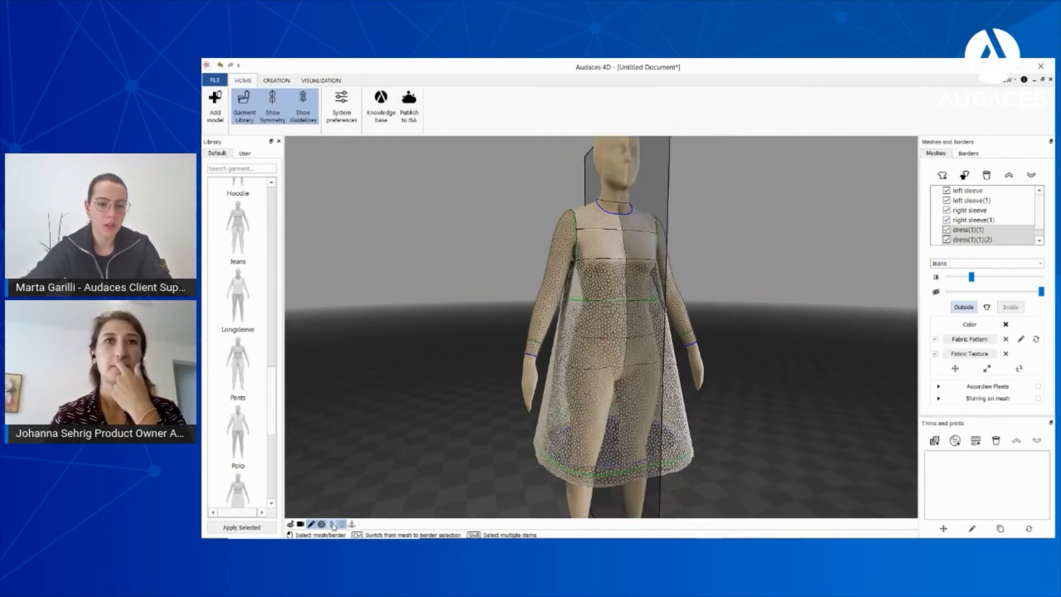
{"action": "left_click", "coordinate": [302, 113]}
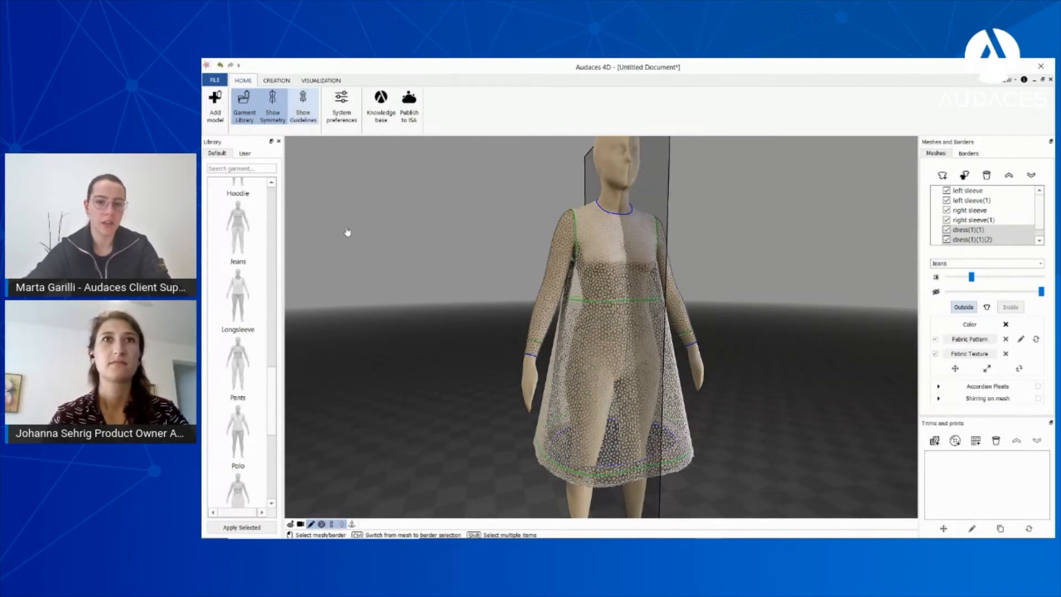
{"action": "left_click", "coordinate": [323, 524]}
{"action": "middle_click_drag", "start_coordinate": [699, 421], "coordinate": [675, 422]}
- Delete the narrow strip of dress mesh below the hem cut
{"action": "left_click", "coordinate": [676, 487]}
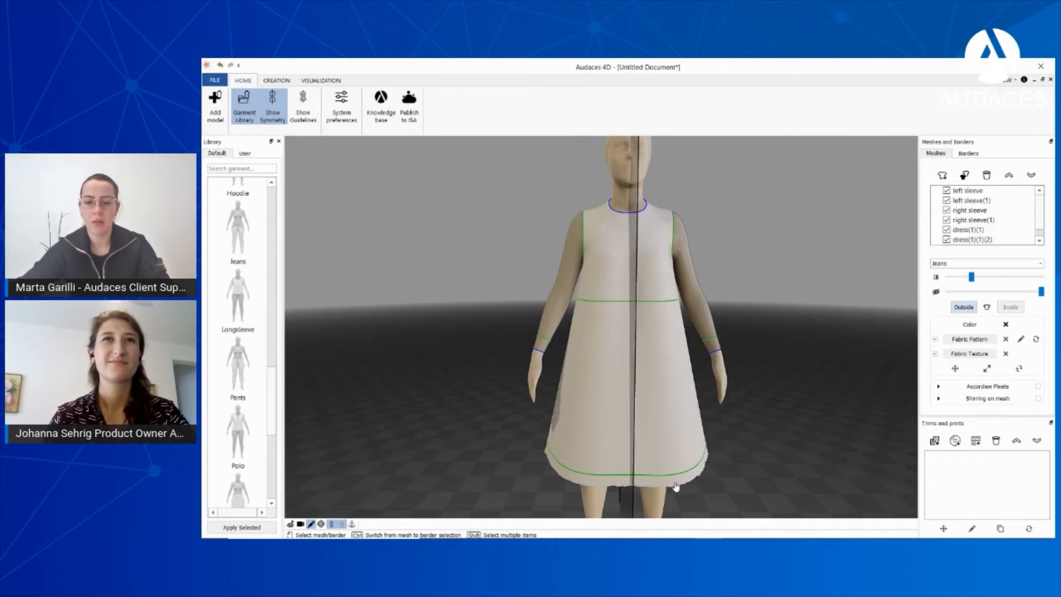
{"action": "middle_click_drag", "start_coordinate": [728, 478], "coordinate": [704, 476]}
{"action": "left_click", "coordinate": [704, 476], "text": "shift"}
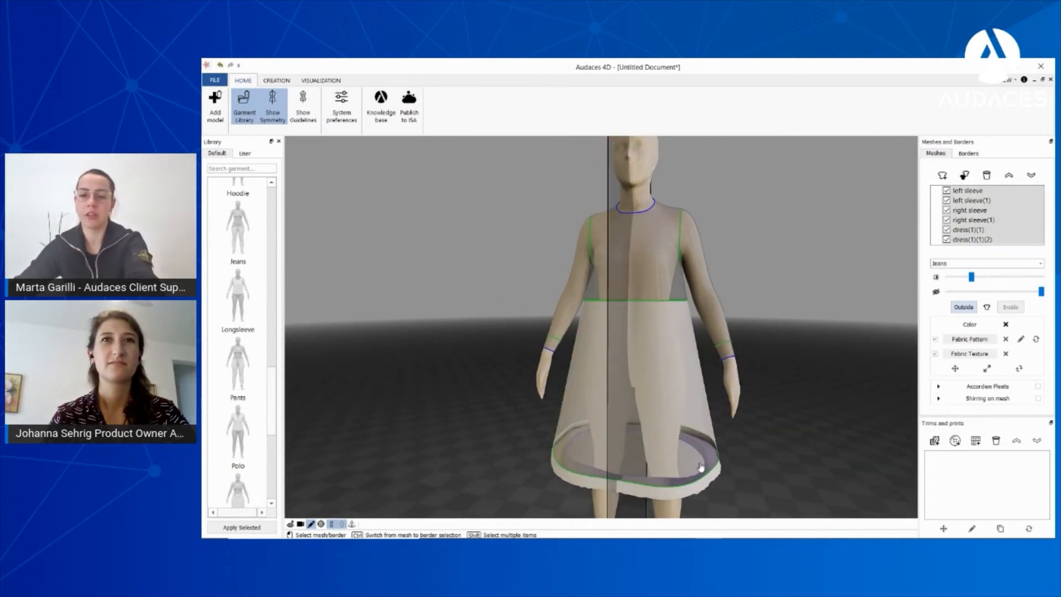
{"action": "key", "text": "Delete"}
{"action": "scroll", "coordinate": [635, 406], "scroll_direction": "down", "scroll_amount": 5}
{"action": "middle_click_drag", "start_coordinate": [616, 417], "coordinate": [680, 424]}
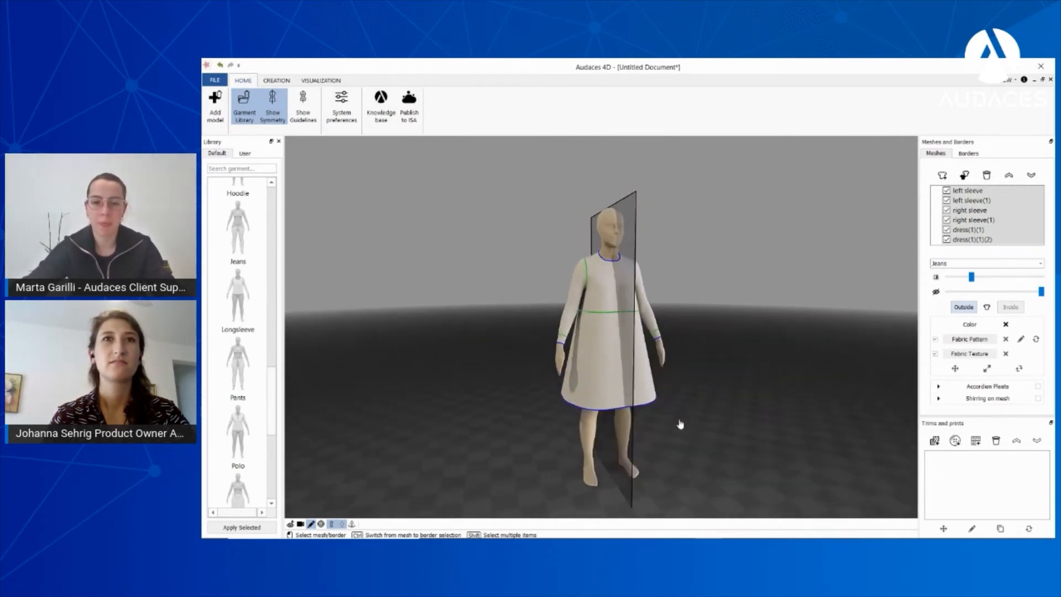
- Gather the dress's waist seam with the Shirr tool and apply the shirring
{"action": "scroll", "coordinate": [585, 307], "scroll_direction": "up", "scroll_amount": 4}
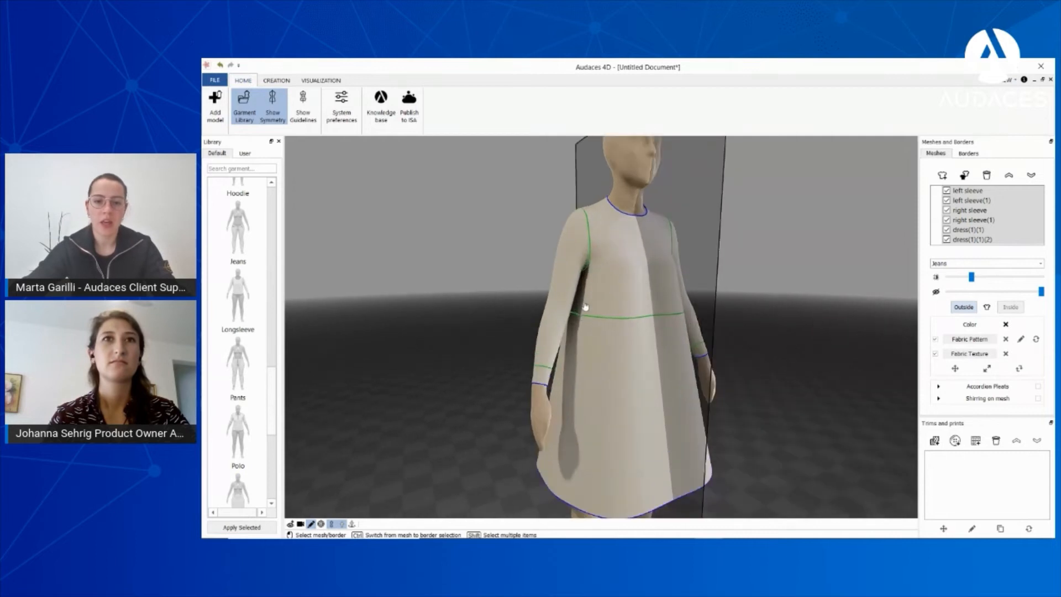
{"action": "left_click", "coordinate": [276, 81]}
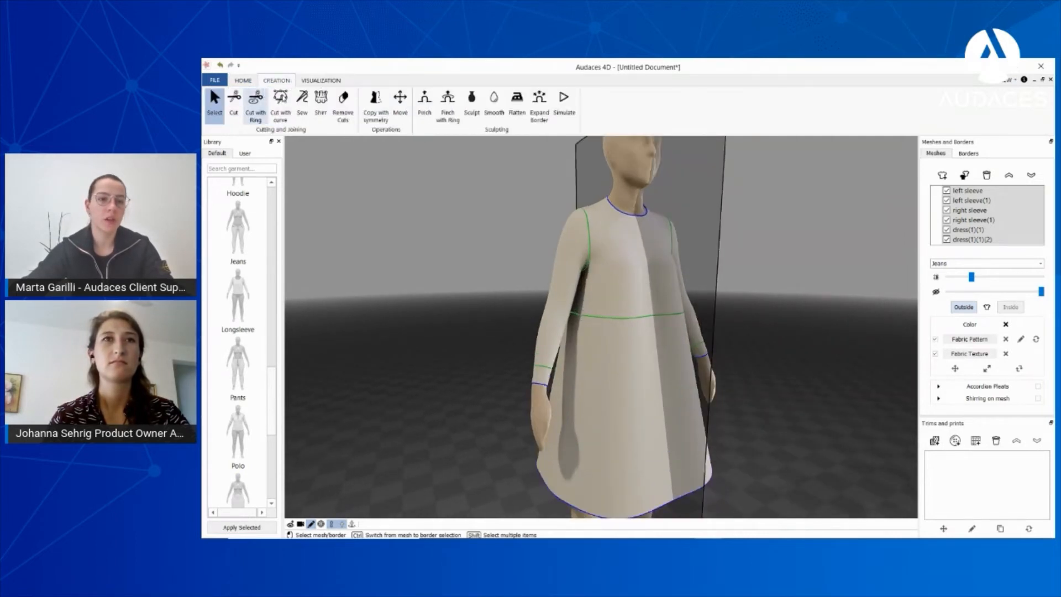
{"action": "left_click", "coordinate": [320, 103]}
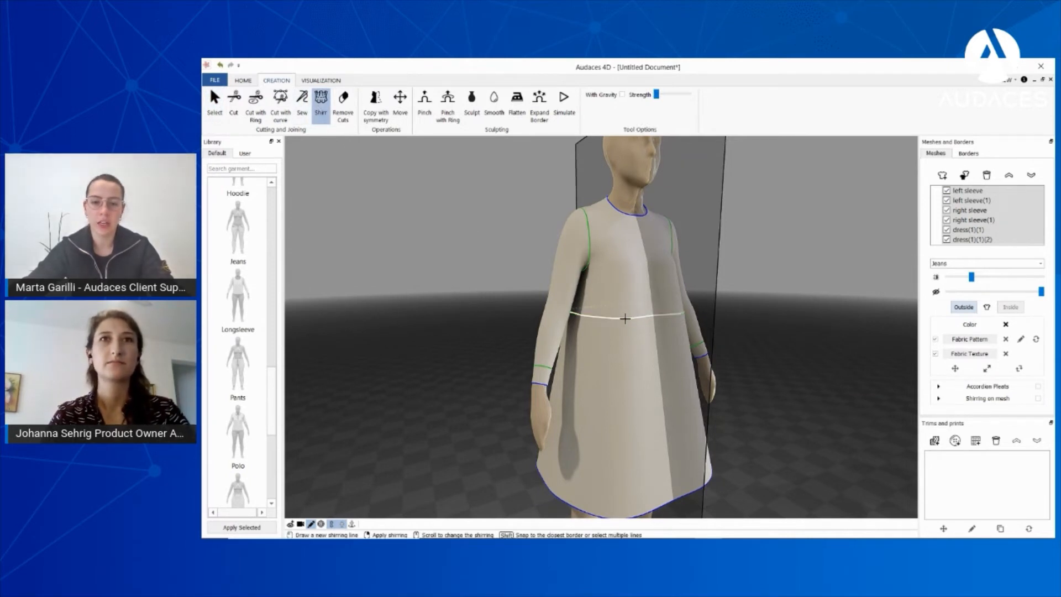
{"action": "left_click", "coordinate": [625, 319]}
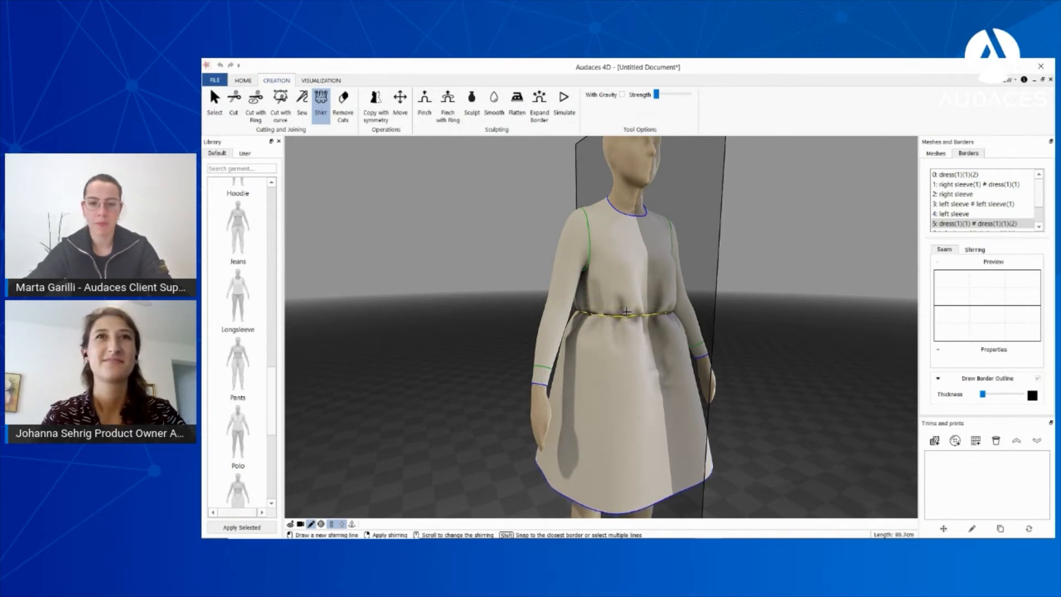
{"action": "right_click", "coordinate": [618, 317]}
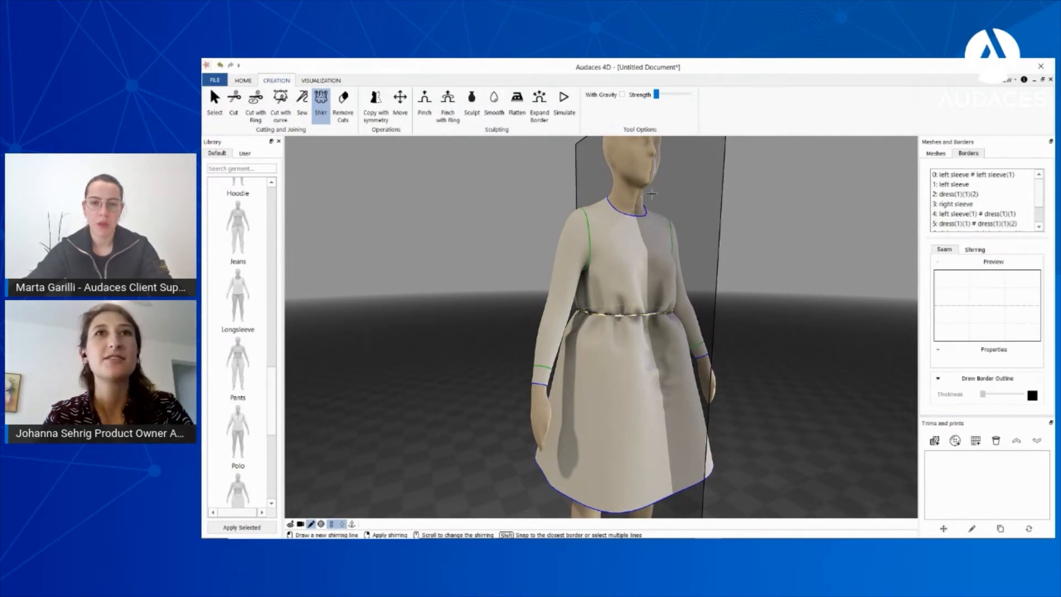
- Shirr the waist seam again with slightly higher Strength, tightening it to a length of about 70 cm
{"action": "left_click_drag", "start_coordinate": [656, 95], "coordinate": [668, 96]}
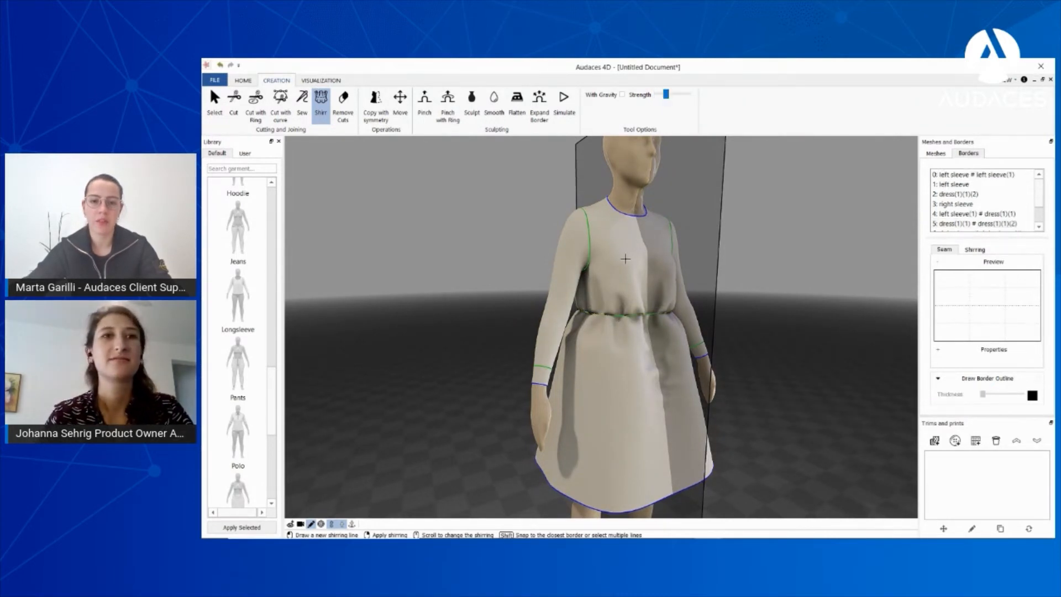
{"action": "left_click", "coordinate": [619, 312]}
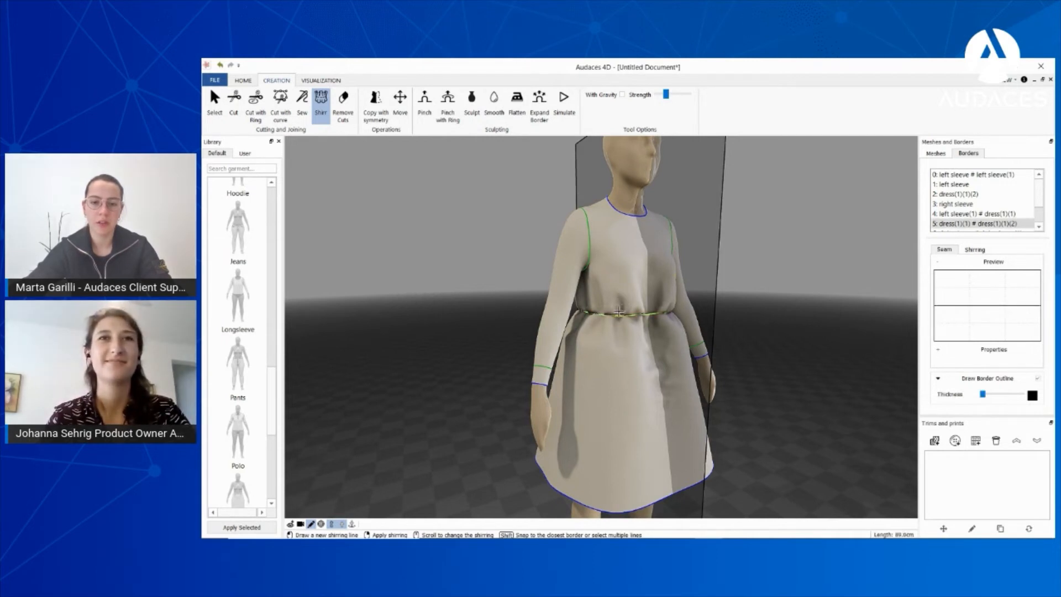
{"action": "scroll", "coordinate": [619, 311], "scroll_direction": "down", "scroll_amount": 2}
{"action": "scroll", "coordinate": [619, 312], "scroll_direction": "down", "scroll_amount": 2}
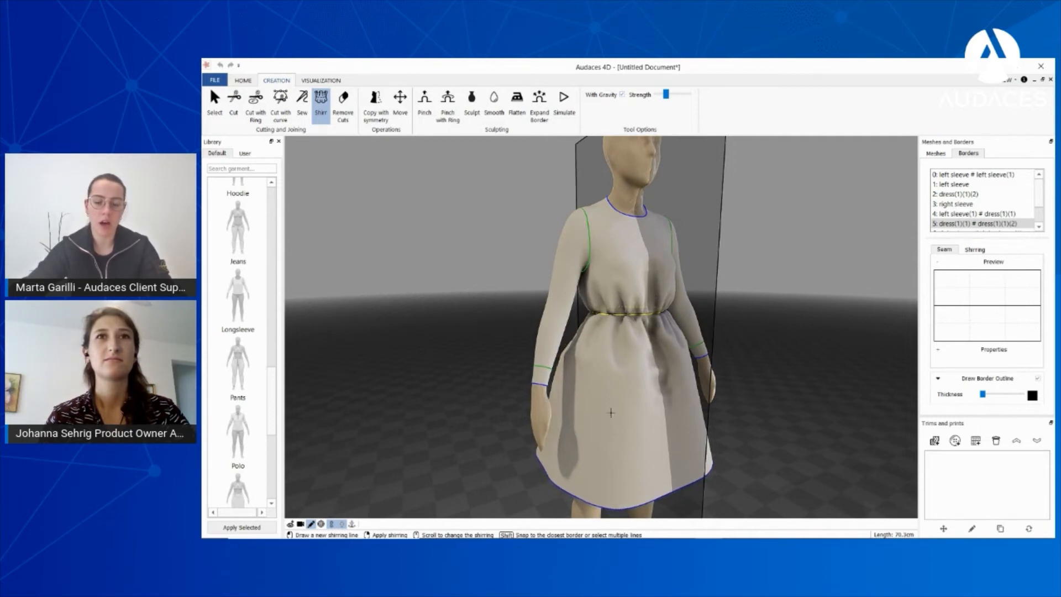
{"action": "right_click", "coordinate": [642, 391]}
{"action": "right_click_drag", "start_coordinate": [752, 404], "coordinate": [695, 401]}
{"action": "scroll", "coordinate": [695, 400], "scroll_direction": "down", "scroll_amount": 4}
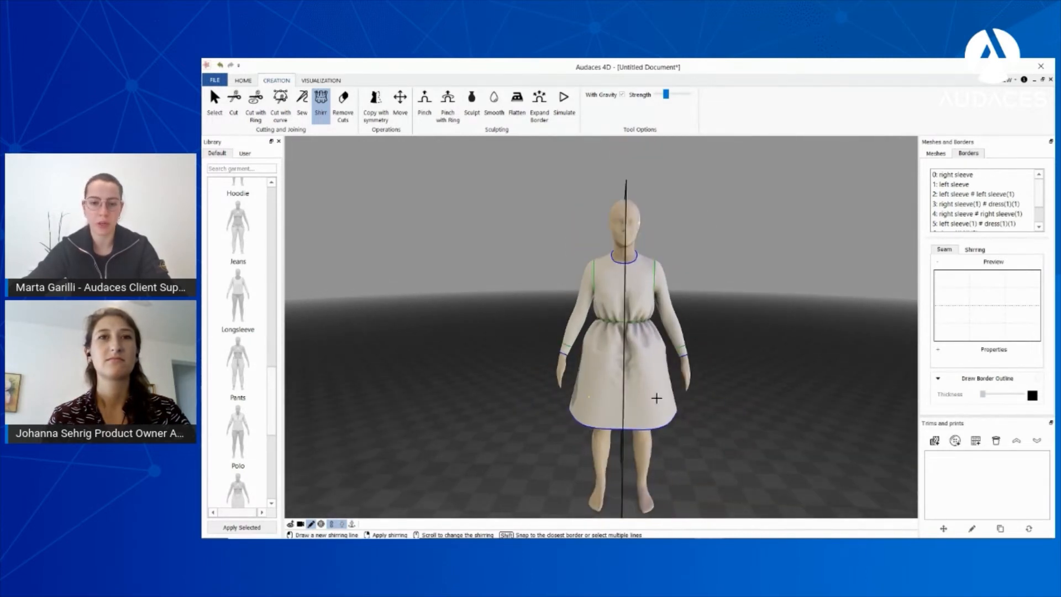
- Run a gravity simulation on the skirt mesh alone with the Jeans fabric, and stop it once the skirt drapes
{"action": "key", "text": "Escape"}
{"action": "scroll", "coordinate": [600, 383], "scroll_direction": "up", "scroll_amount": 3}
{"action": "right_click_drag", "start_coordinate": [599, 383], "coordinate": [622, 344]}
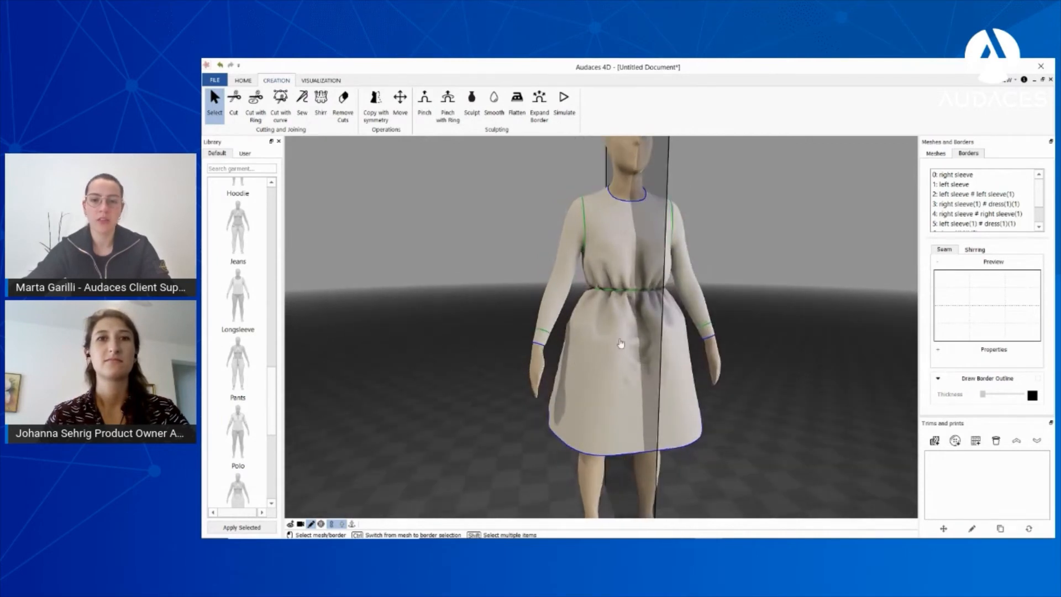
{"action": "left_click", "coordinate": [601, 354]}
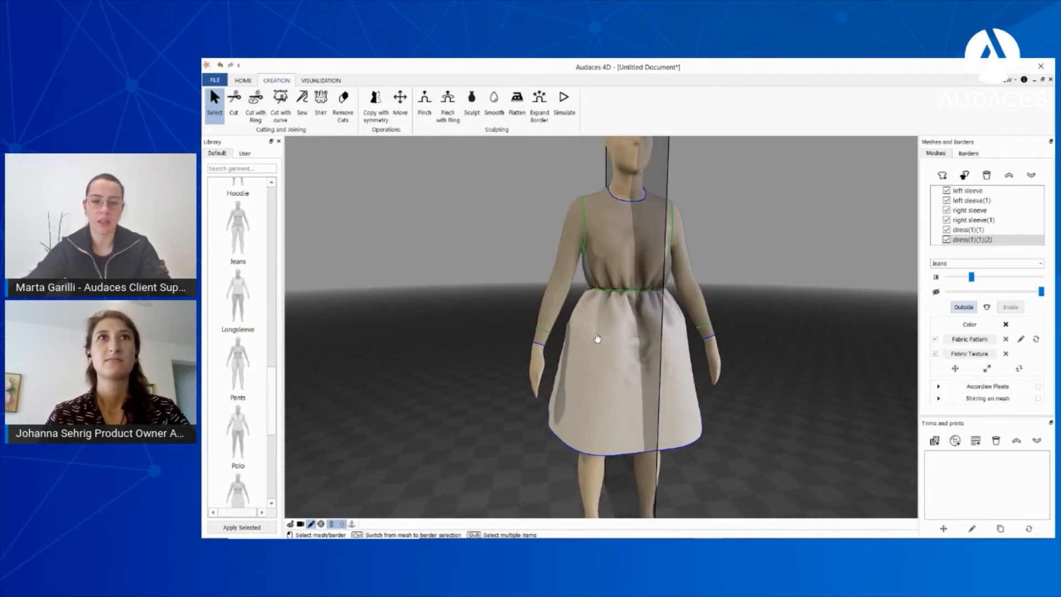
{"action": "left_click", "coordinate": [564, 104]}
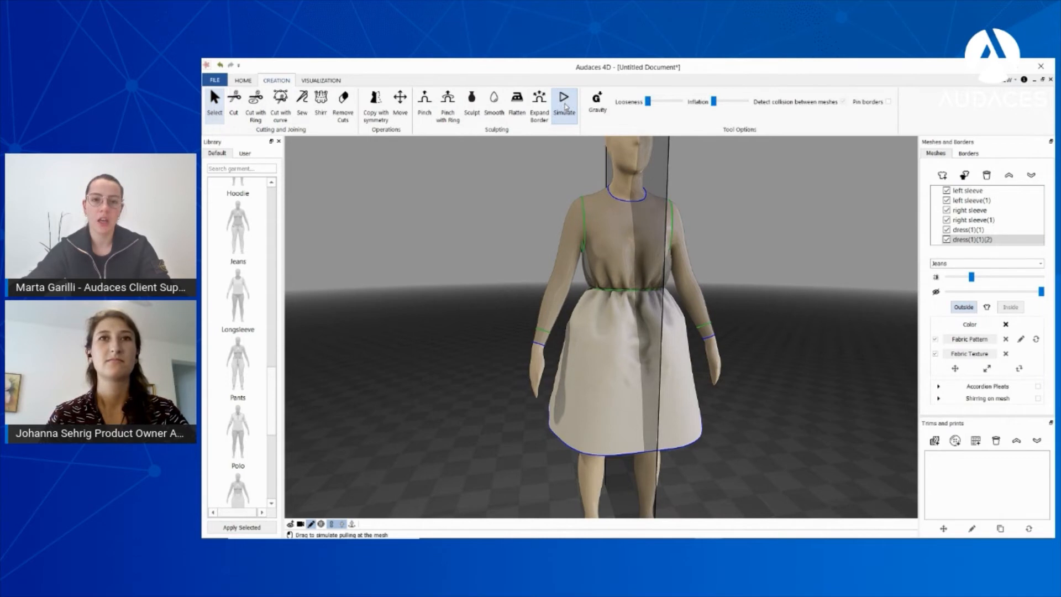
{"action": "left_click", "coordinate": [596, 105]}
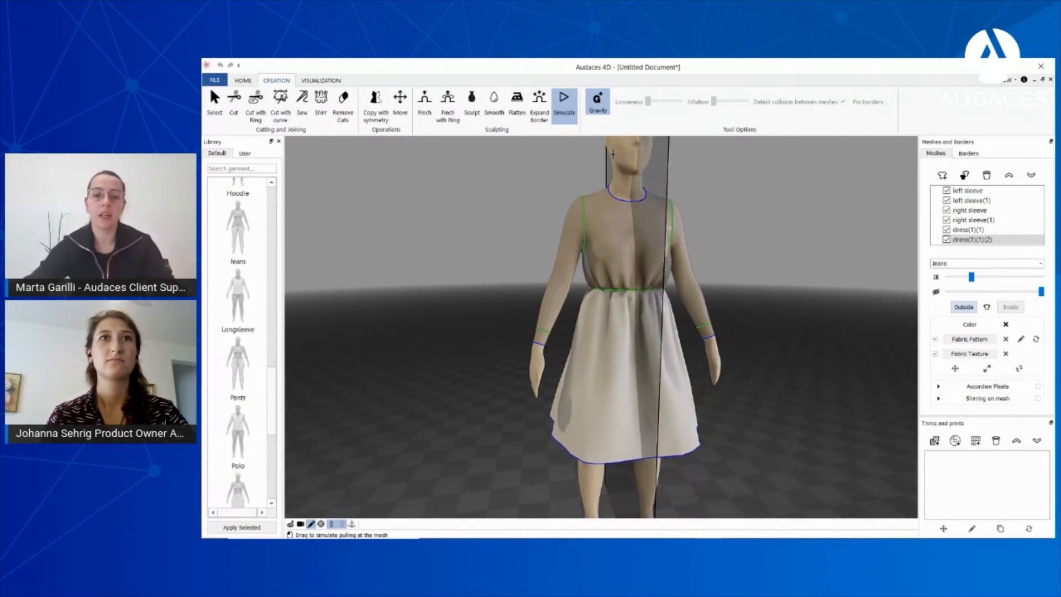
{"action": "left_click", "coordinate": [597, 102]}
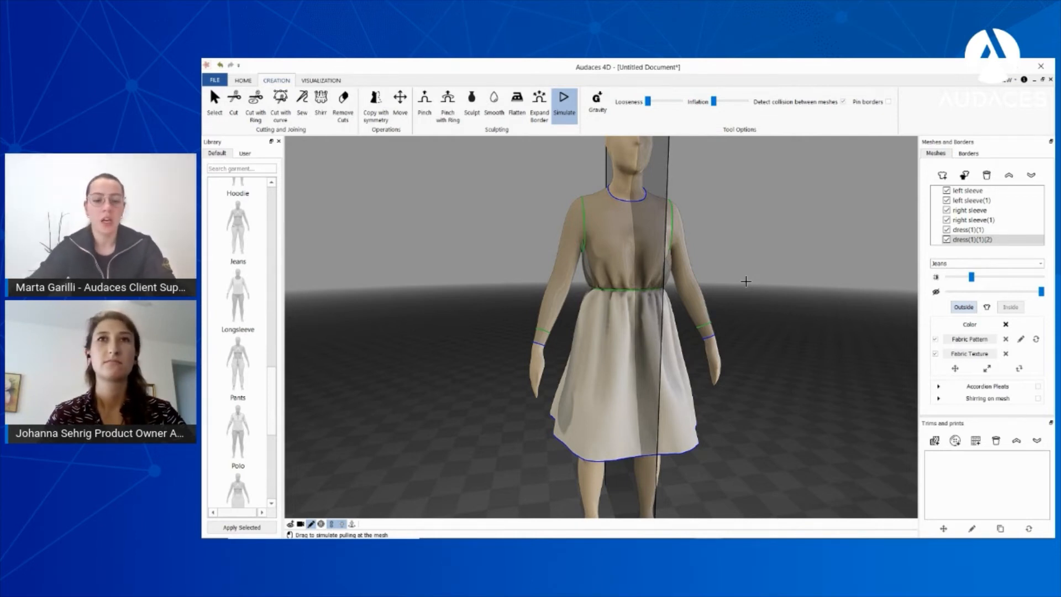
- Set the skirt's fabric to Cotton and try out its drape with the gravity simulation
{"action": "left_click", "coordinate": [950, 265]}
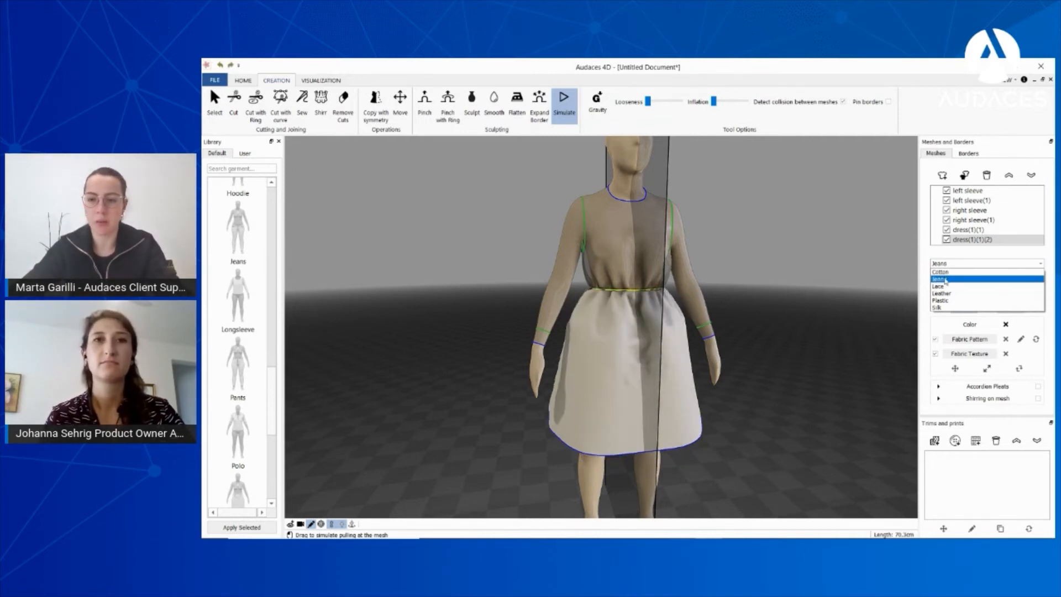
{"action": "left_click", "coordinate": [941, 272]}
{"action": "left_click", "coordinate": [597, 101]}
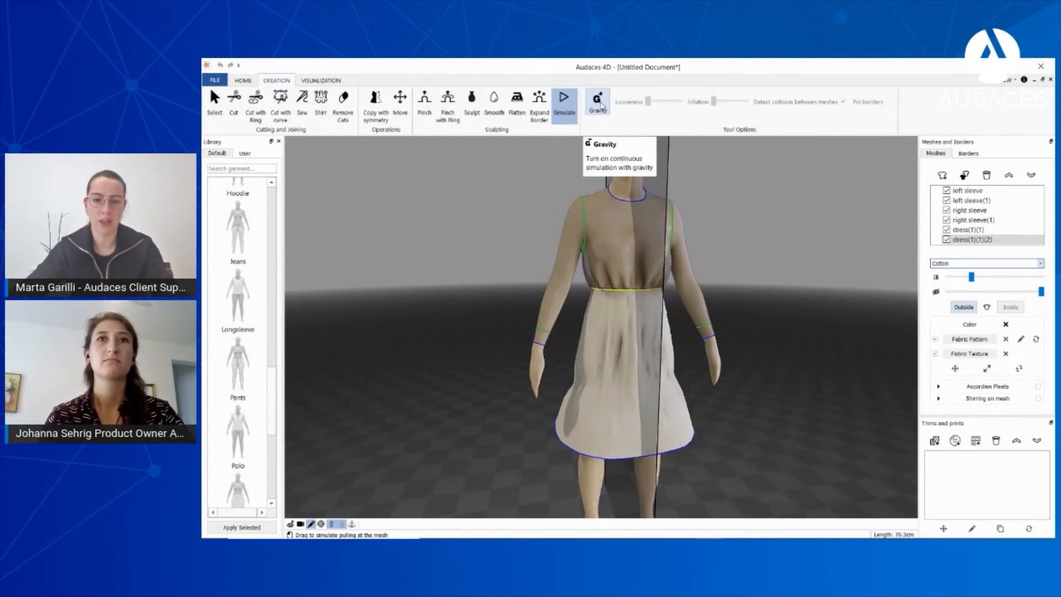
{"action": "left_click", "coordinate": [601, 104]}
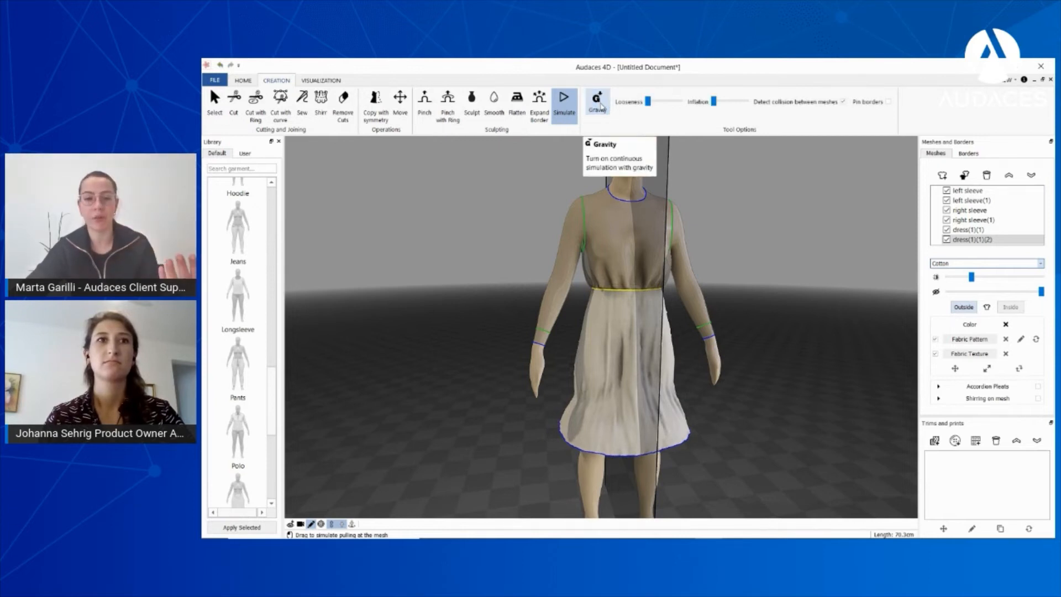
{"action": "left_click", "coordinate": [601, 104]}
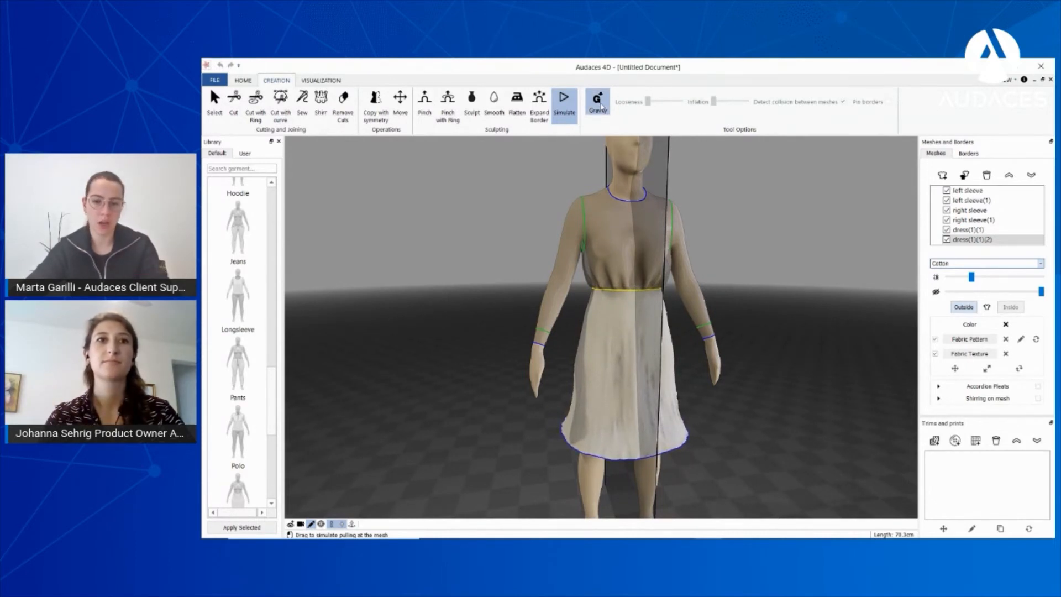
{"action": "left_click", "coordinate": [601, 105]}
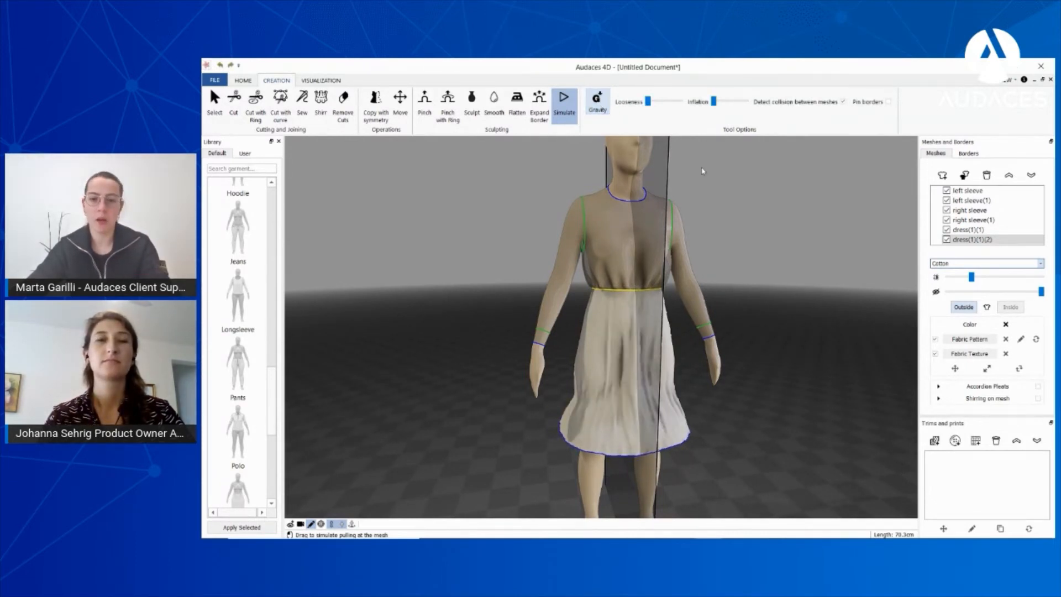
- Drape the skirt with a gravity simulation using the Leather fabric, and return its fabric to Jeans
{"action": "left_click", "coordinate": [942, 263]}
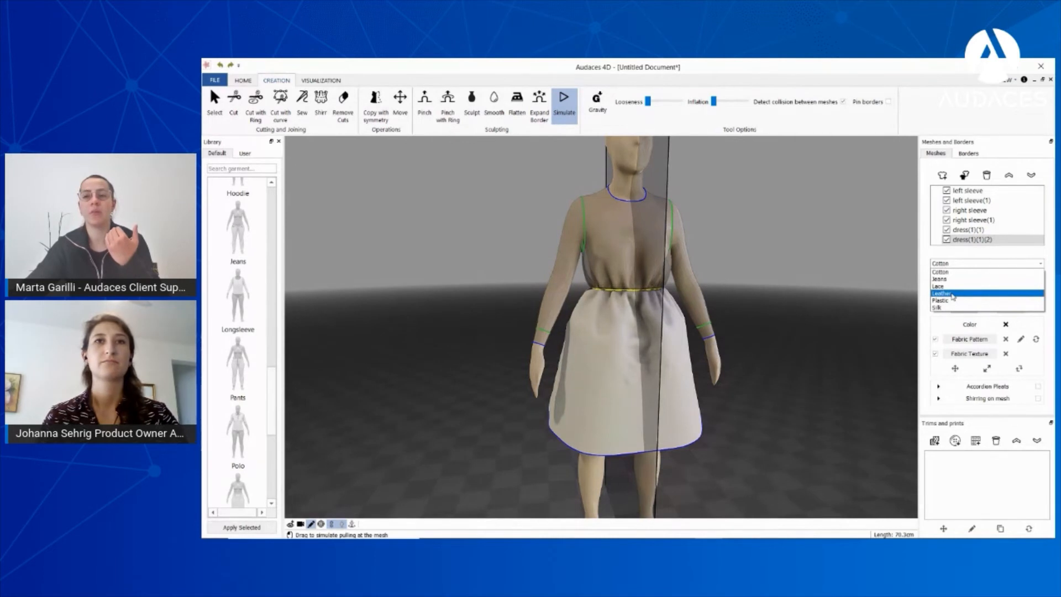
{"action": "left_click", "coordinate": [953, 295]}
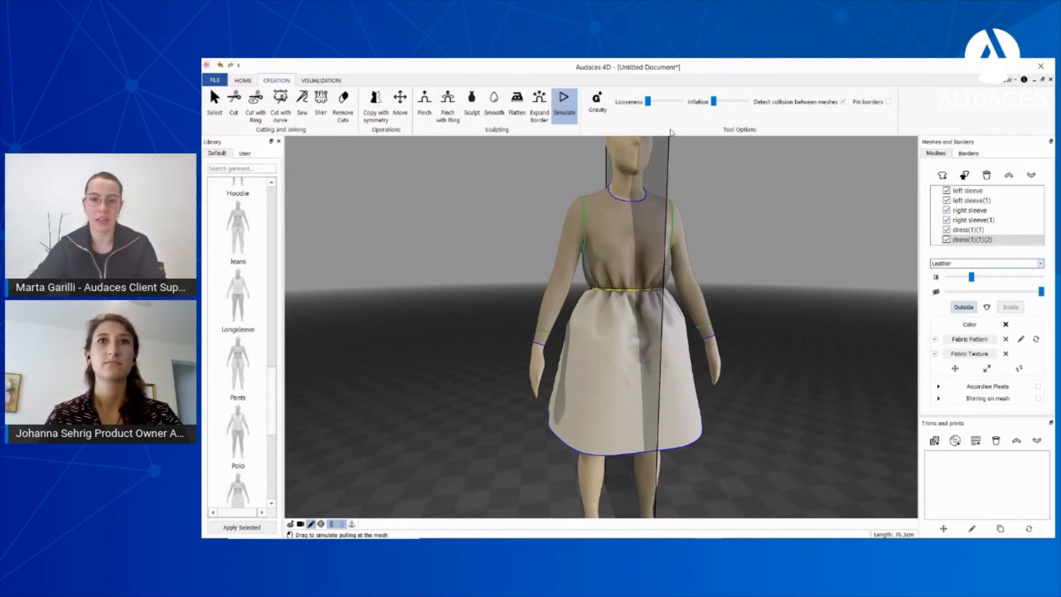
{"action": "left_click", "coordinate": [597, 102]}
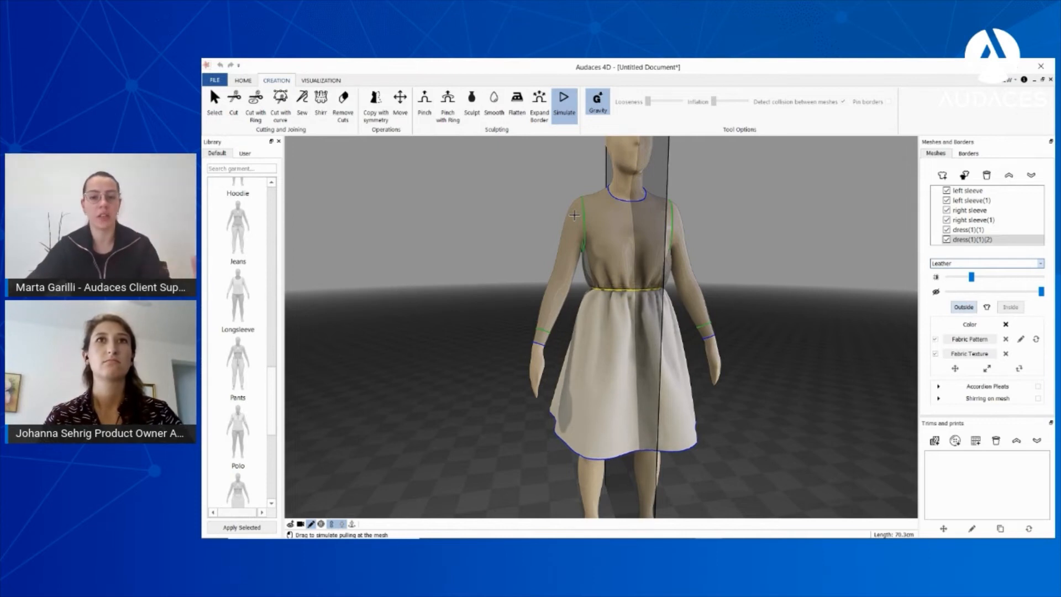
{"action": "left_click", "coordinate": [598, 104]}
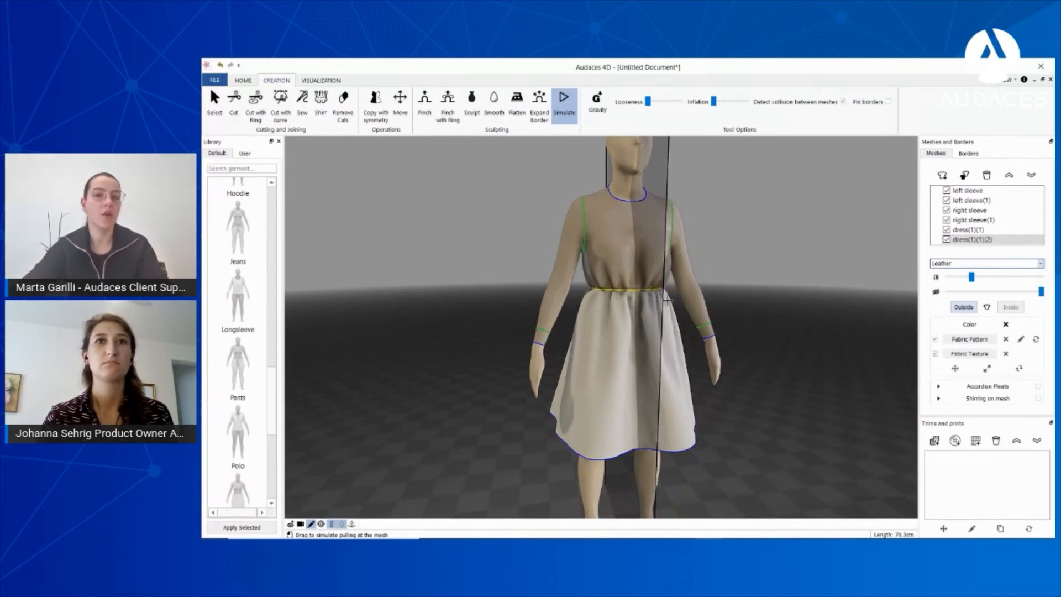
{"action": "key", "text": "Escape"}
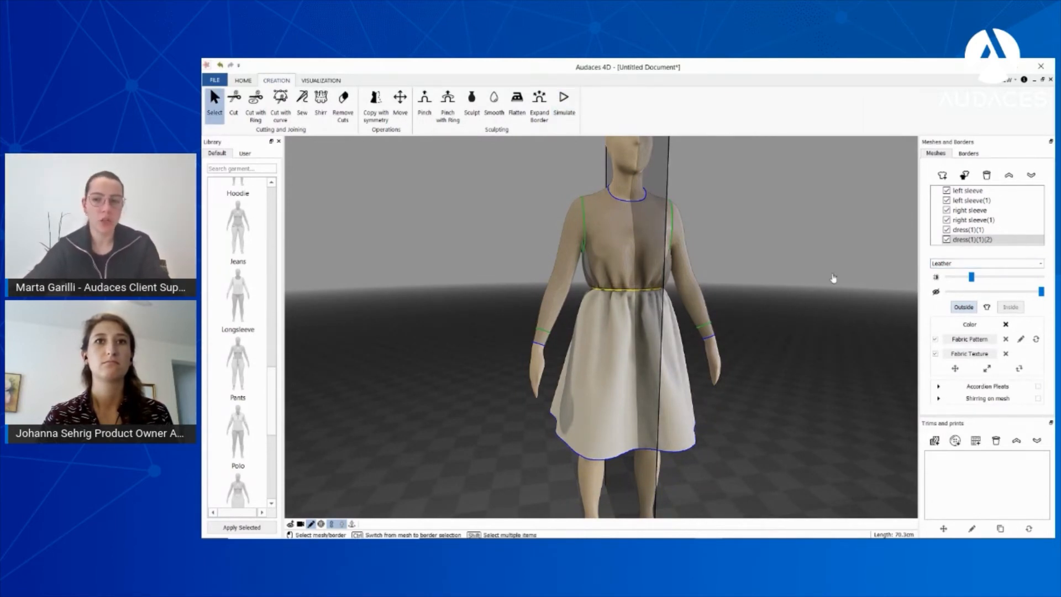
{"action": "left_click", "coordinate": [940, 263]}
{"action": "left_click", "coordinate": [962, 280]}
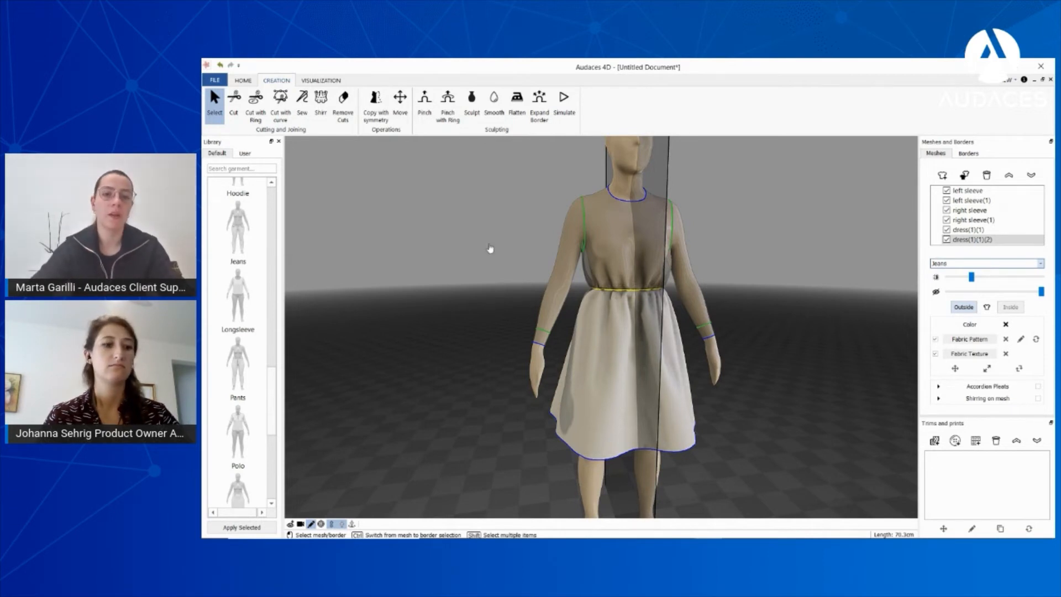
- Duplicate the dress's bodice mesh between the neckline and the waist seam
{"action": "left_click", "coordinate": [635, 264]}
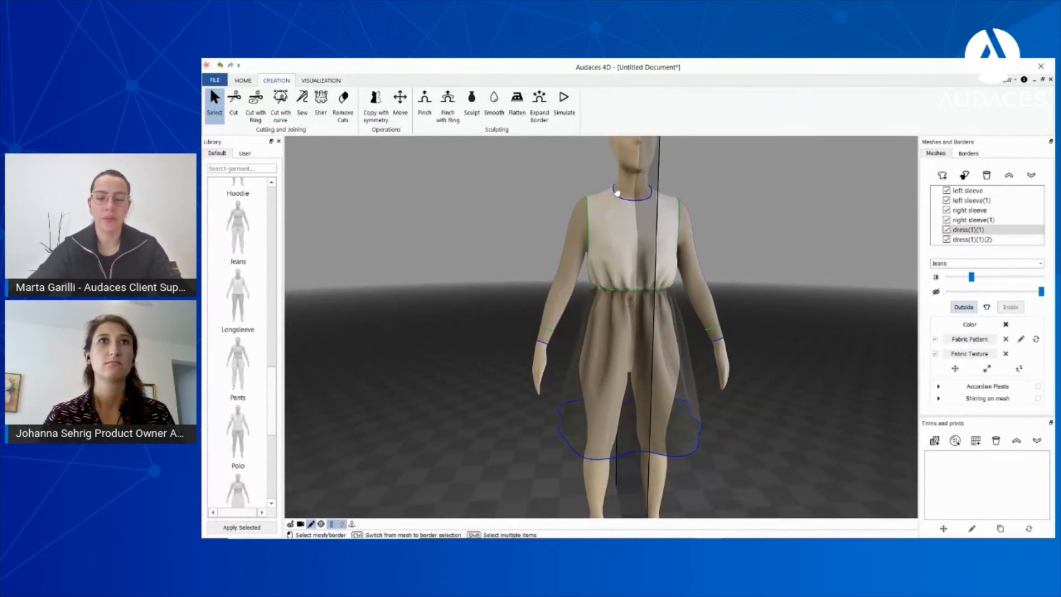
{"action": "scroll", "coordinate": [615, 192], "scroll_direction": "up", "scroll_amount": 5}
{"action": "middle_click_drag", "start_coordinate": [630, 250], "coordinate": [603, 255]}
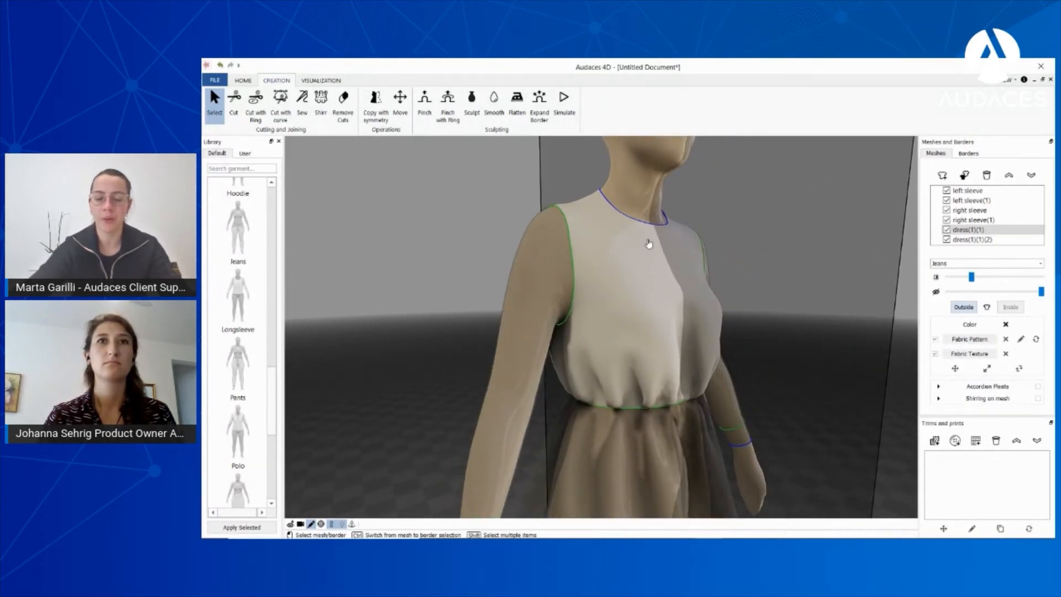
{"action": "scroll", "coordinate": [649, 242], "scroll_direction": "up", "scroll_amount": 2}
{"action": "scroll", "coordinate": [664, 226], "scroll_direction": "up", "scroll_amount": 3}
{"action": "middle_click_drag", "start_coordinate": [659, 236], "coordinate": [561, 278]}
{"action": "scroll", "coordinate": [608, 255], "scroll_direction": "down", "scroll_amount": 3}
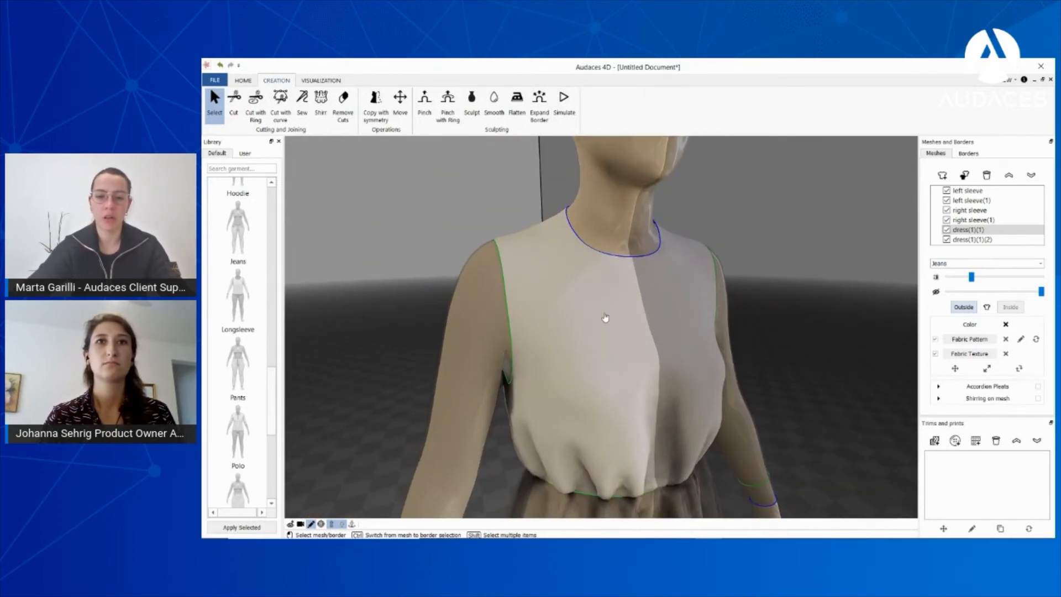
{"action": "left_click", "coordinate": [965, 177]}
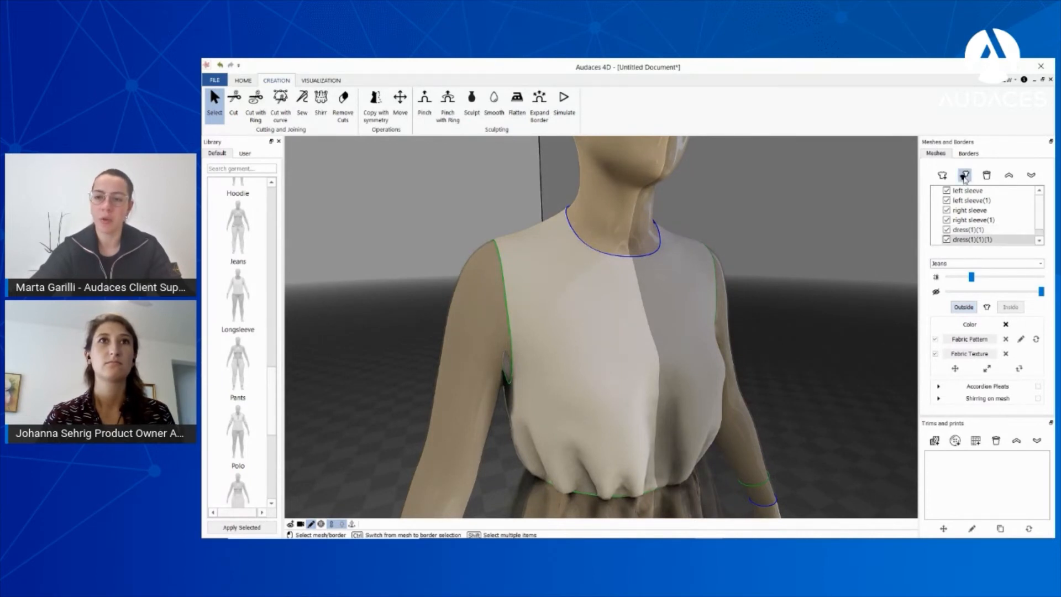
- Cut a pointed collar outline into the duplicated bodice mesh with a curved cut line from the front neckline around to the back
{"action": "left_click", "coordinate": [280, 104]}
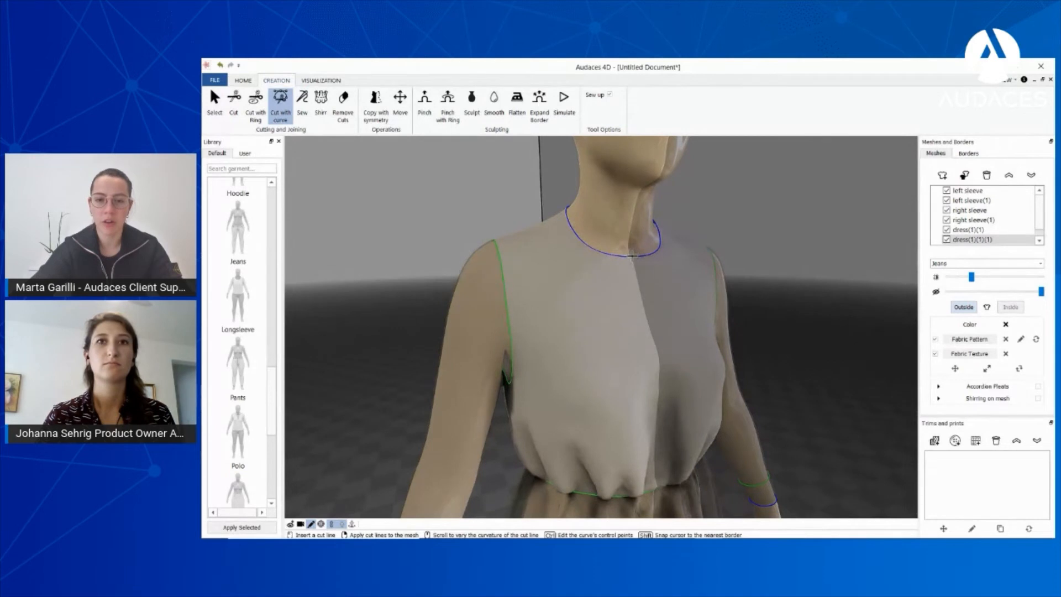
{"action": "scroll", "coordinate": [631, 262], "scroll_direction": "up", "scroll_amount": 5}
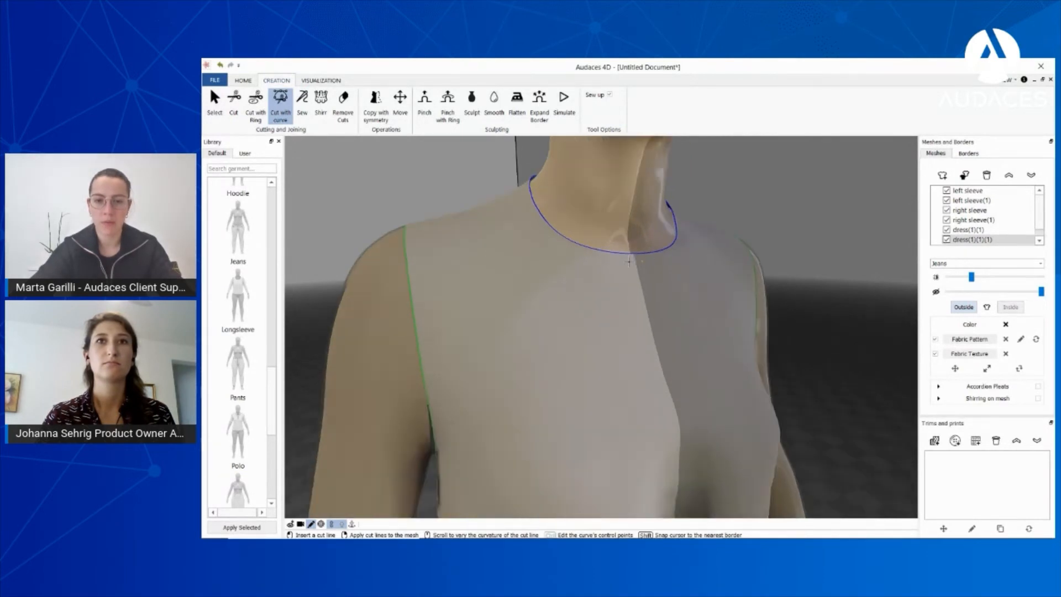
{"action": "left_click", "coordinate": [635, 252]}
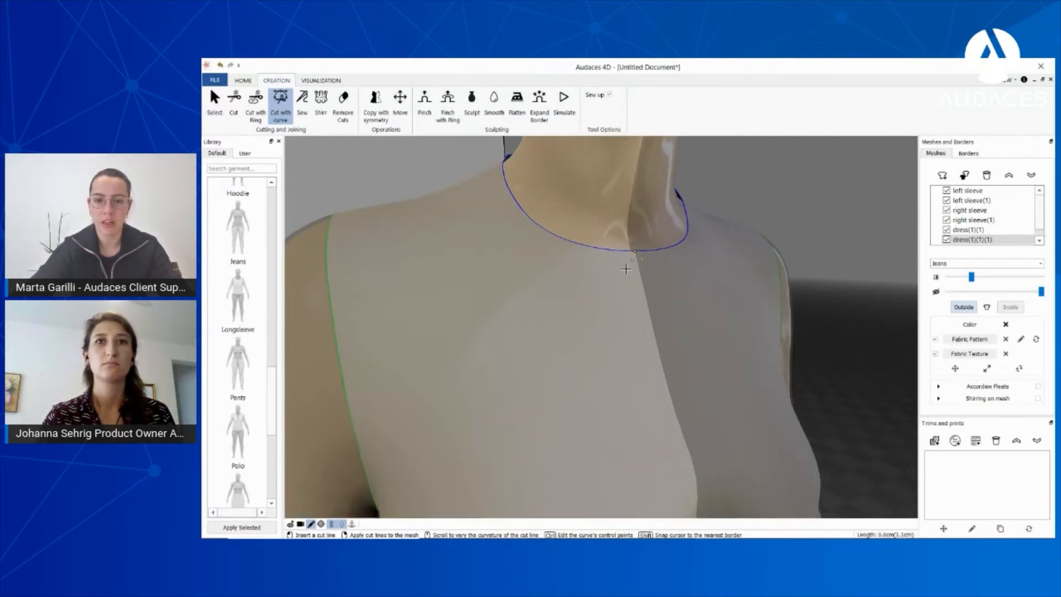
{"action": "left_click", "coordinate": [532, 327]}
{"action": "left_click", "coordinate": [494, 306]}
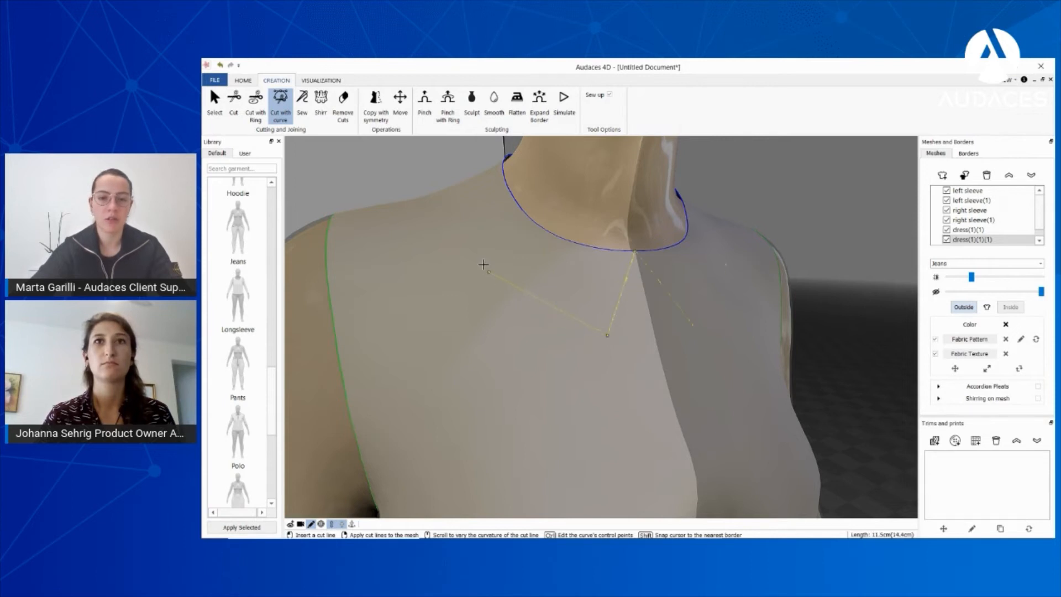
{"action": "left_click", "coordinate": [445, 196]}
{"action": "scroll", "coordinate": [462, 287], "scroll_direction": "down", "scroll_amount": 4, "text": "ctrl"}
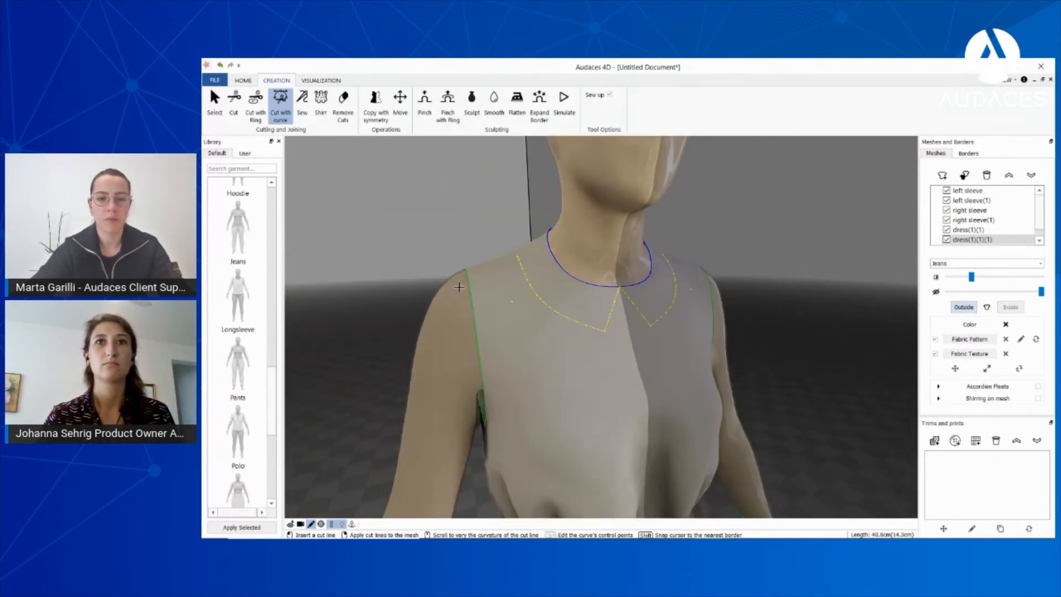
{"action": "middle_click_drag", "start_coordinate": [491, 312], "coordinate": [634, 396]}
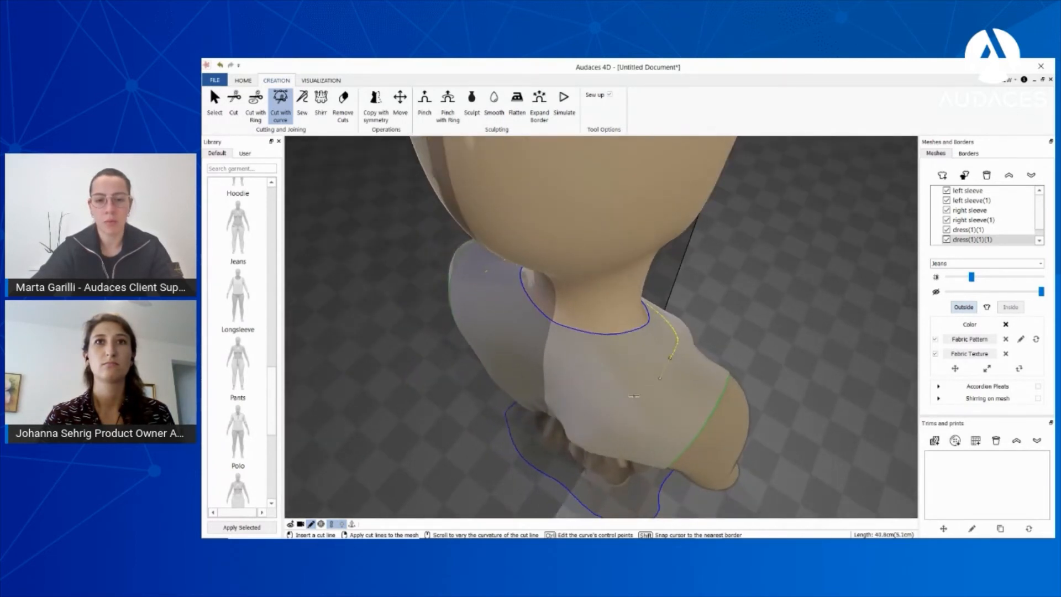
{"action": "right_click", "coordinate": [563, 370]}
{"action": "middle_click_drag", "start_coordinate": [760, 338], "coordinate": [577, 289]}
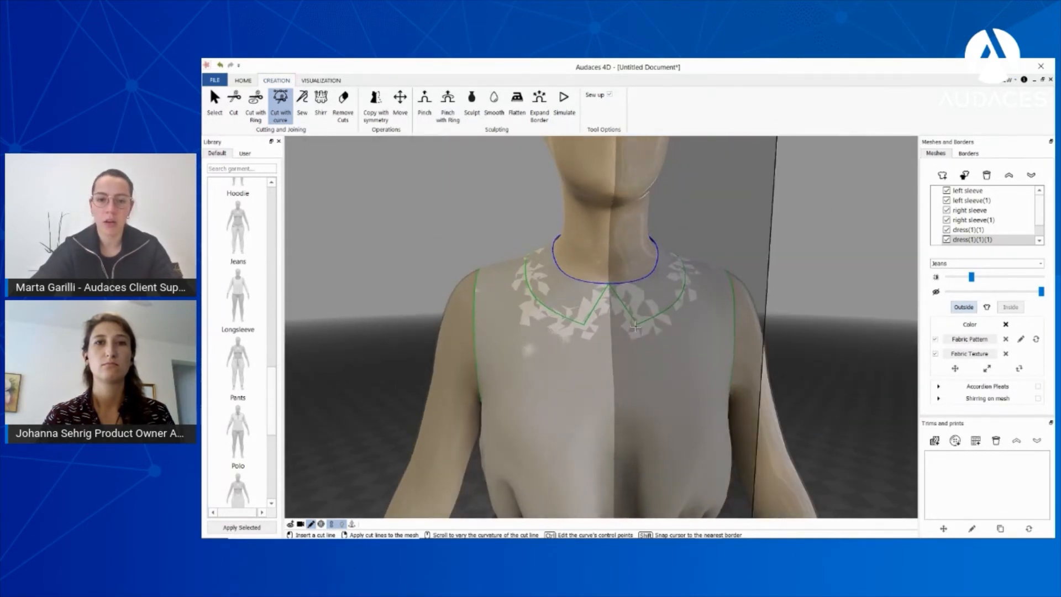
{"action": "key", "text": "Escape"}
- Delete the part of the duplicated bodice mesh that lies outside the collar outline
{"action": "left_click", "coordinate": [972, 230]}
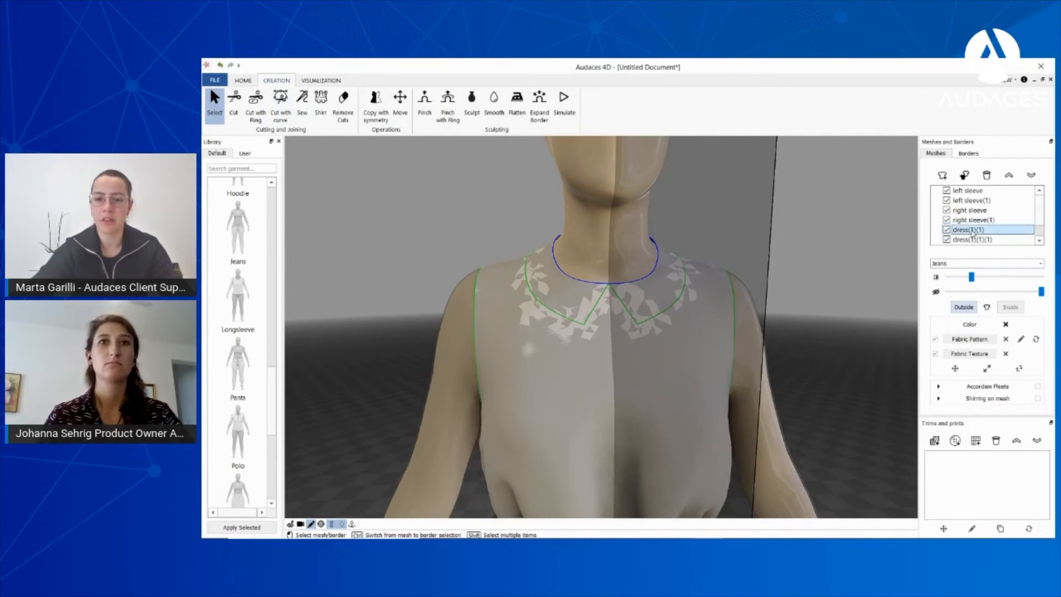
{"action": "left_click", "coordinate": [974, 239]}
{"action": "scroll", "coordinate": [974, 236], "scroll_direction": "down", "scroll_amount": 1}
{"action": "left_click", "coordinate": [974, 233]}
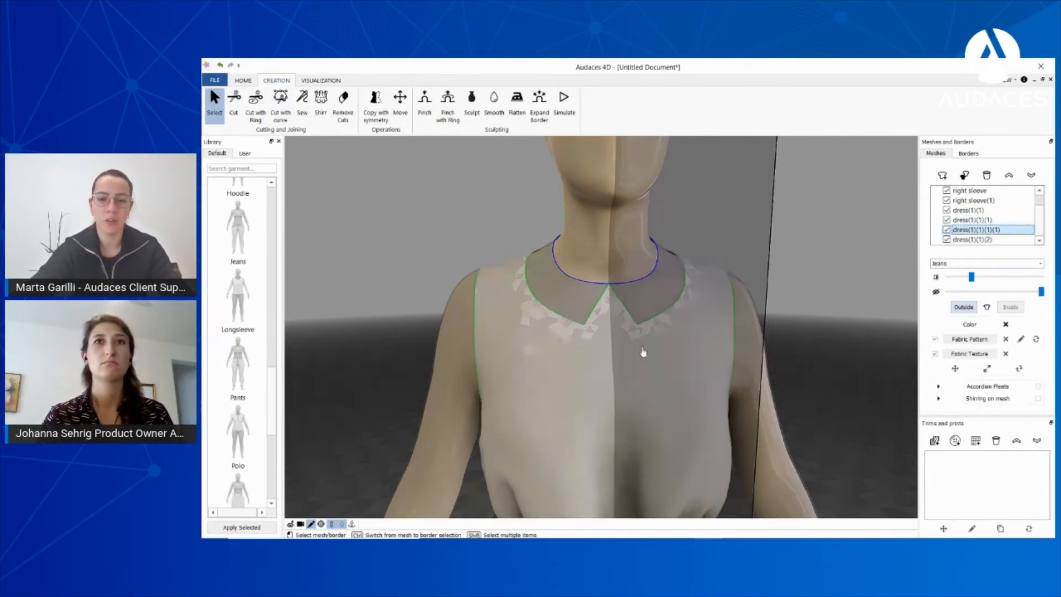
{"action": "left_click", "coordinate": [986, 177]}
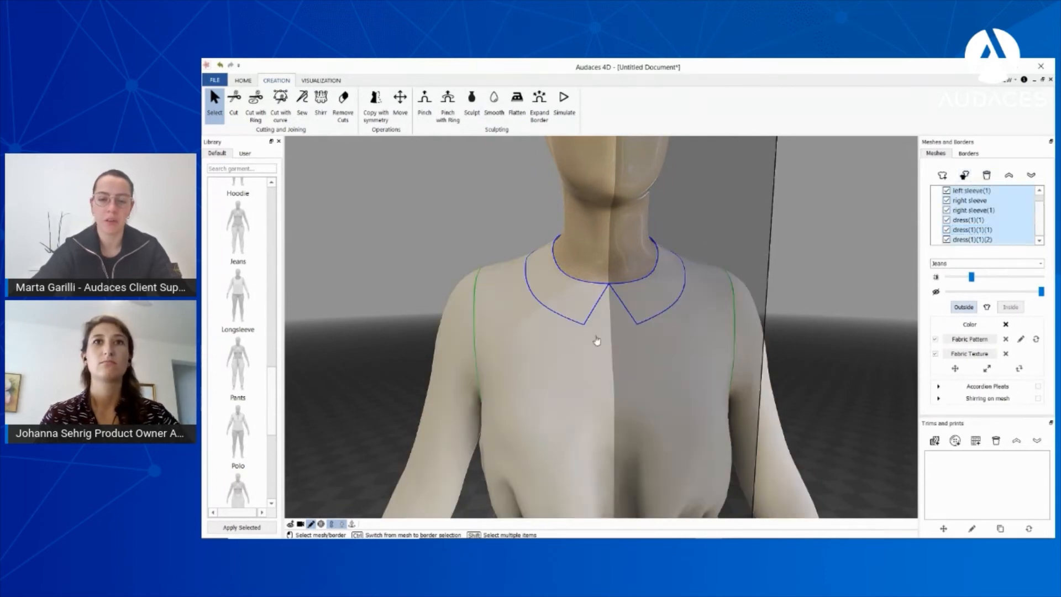
- Smooth the collar mesh along its outer edge around the shoulder
{"action": "left_click", "coordinate": [571, 310]}
{"action": "scroll", "coordinate": [562, 320], "scroll_direction": "up", "scroll_amount": 2}
{"action": "scroll", "coordinate": [562, 319], "scroll_direction": "up", "scroll_amount": 2}
{"action": "mouse_move", "coordinate": [562, 319]}
{"action": "middle_mouse_down"}
{"action": "mouse_move", "coordinate": [585, 336]}
{"action": "mouse_move", "coordinate": [549, 317]}
{"action": "middle_mouse_up"}
{"action": "scroll", "coordinate": [579, 335], "scroll_direction": "down", "scroll_amount": 2}
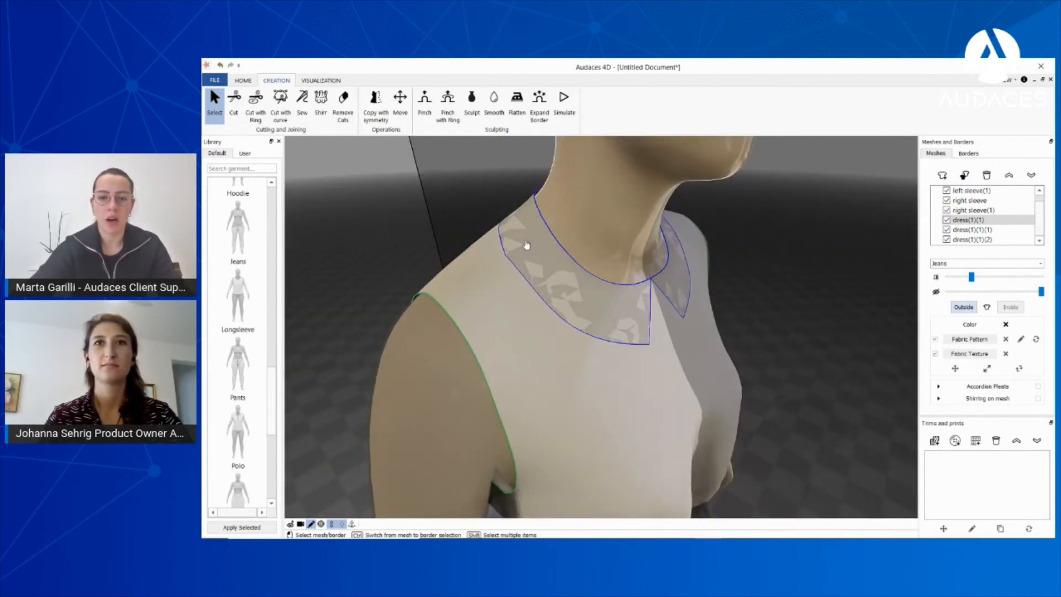
{"action": "left_click", "coordinate": [974, 228]}
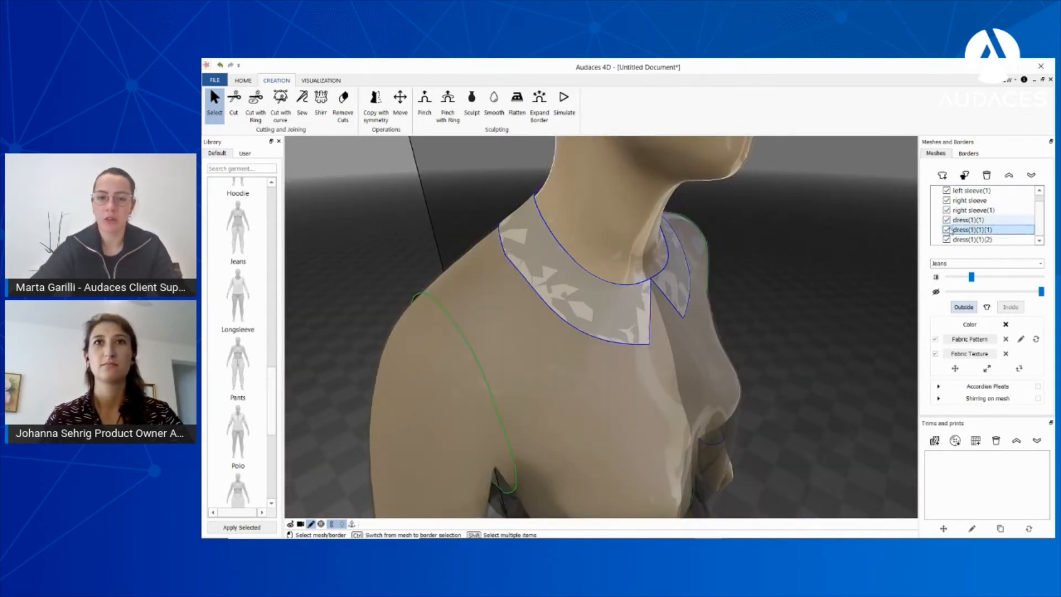
{"action": "left_click", "coordinate": [493, 101]}
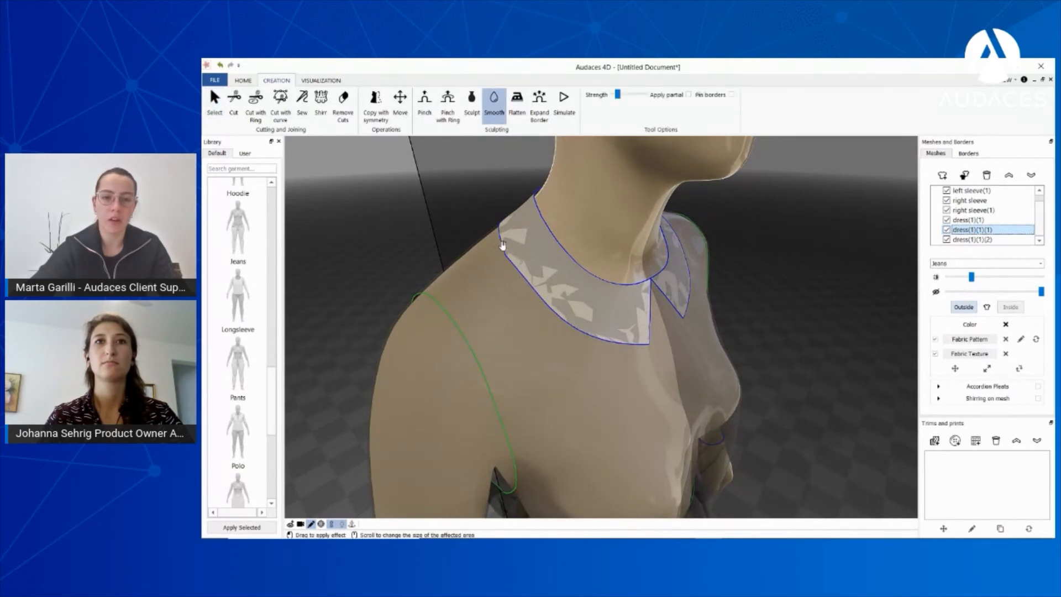
{"action": "left_click_drag", "start_coordinate": [502, 247], "coordinate": [528, 281]}
{"action": "right_click_drag", "start_coordinate": [529, 283], "coordinate": [708, 320]}
{"action": "mouse_move", "coordinate": [505, 277]}
{"action": "left_mouse_down"}
{"action": "mouse_move", "coordinate": [488, 277]}
{"action": "mouse_move", "coordinate": [499, 265]}
{"action": "left_mouse_up"}
{"action": "mouse_move", "coordinate": [765, 299]}
{"action": "right_mouse_down"}
{"action": "mouse_move", "coordinate": [582, 315]}
{"action": "mouse_move", "coordinate": [642, 307]}
{"action": "mouse_move", "coordinate": [641, 297]}
{"action": "right_mouse_up"}
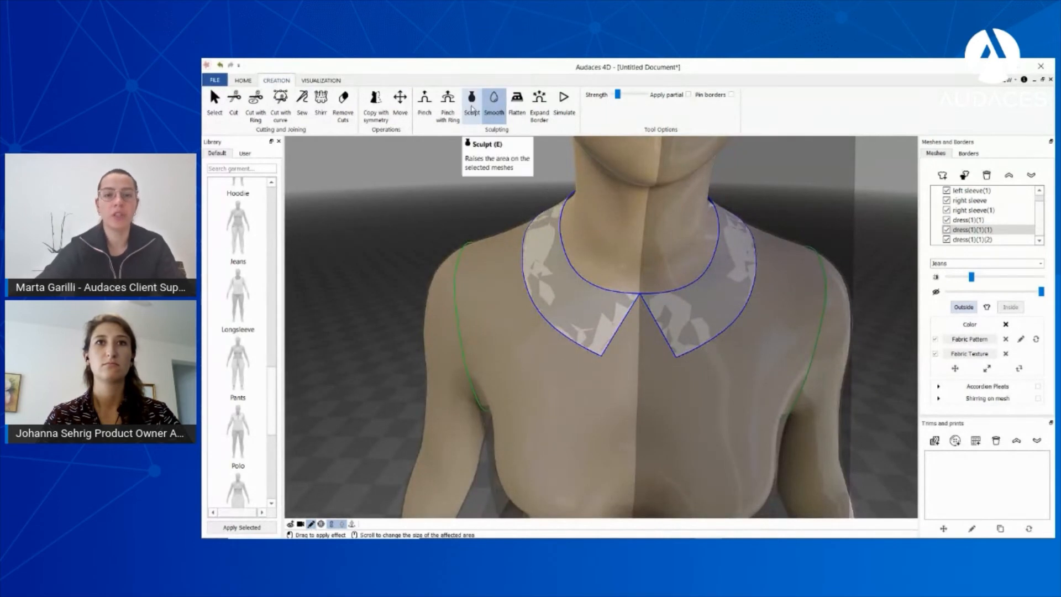
- Raise the collar mesh off the bodice using Sculpt with Extrusion enabled and a slightly reduced strength
{"action": "left_click", "coordinate": [472, 109]}
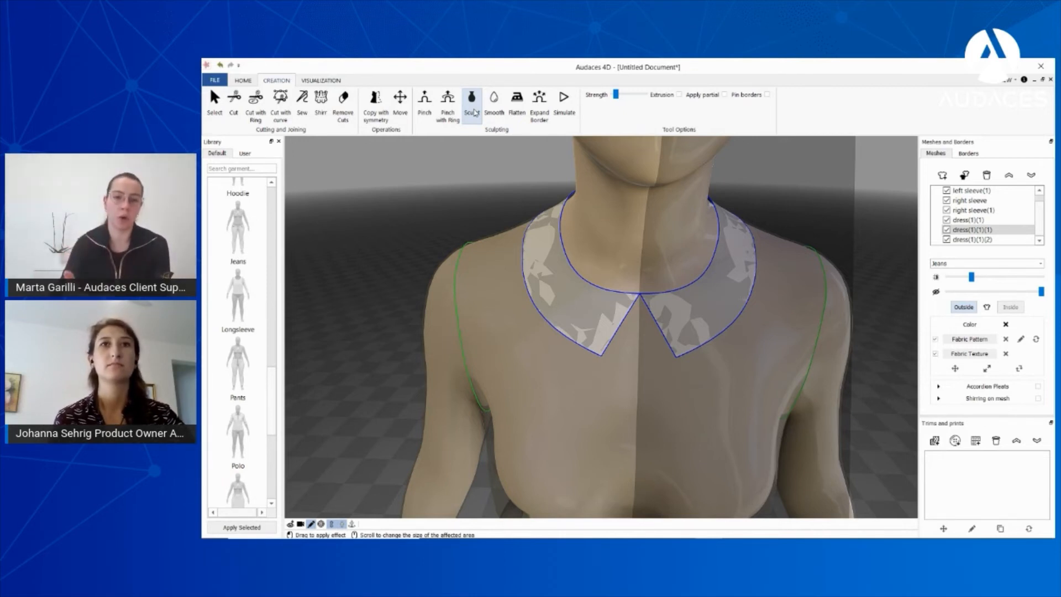
{"action": "left_click", "coordinate": [473, 110]}
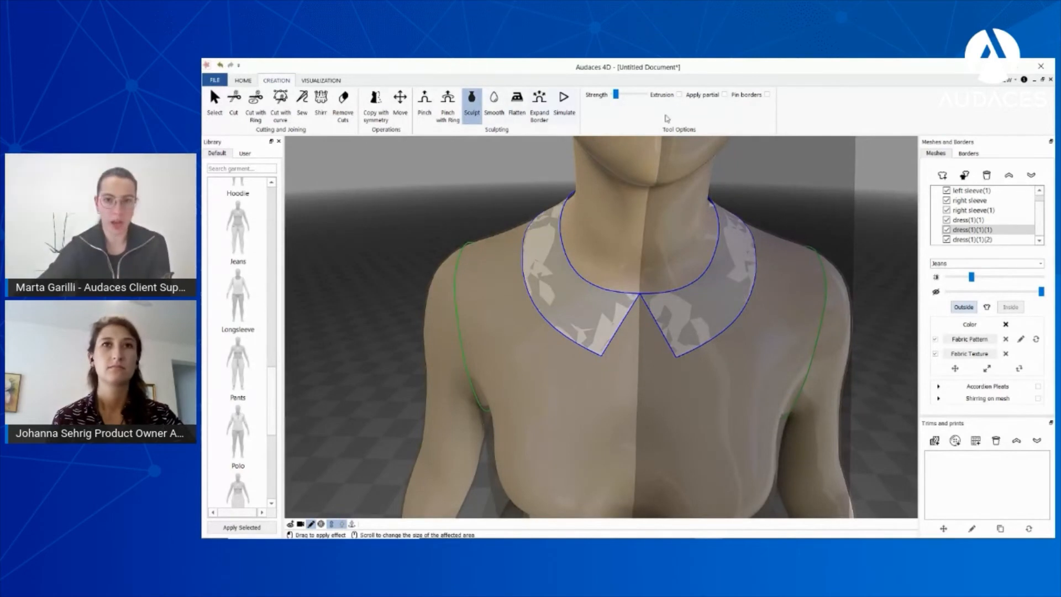
{"action": "left_click", "coordinate": [680, 95]}
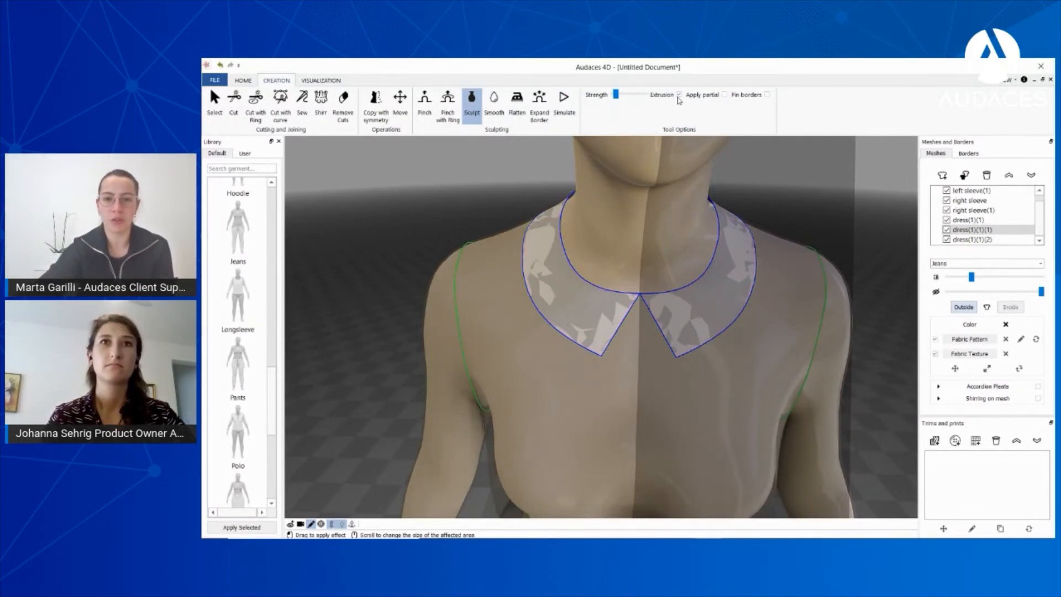
{"action": "left_click_drag", "start_coordinate": [617, 95], "coordinate": [616, 98]}
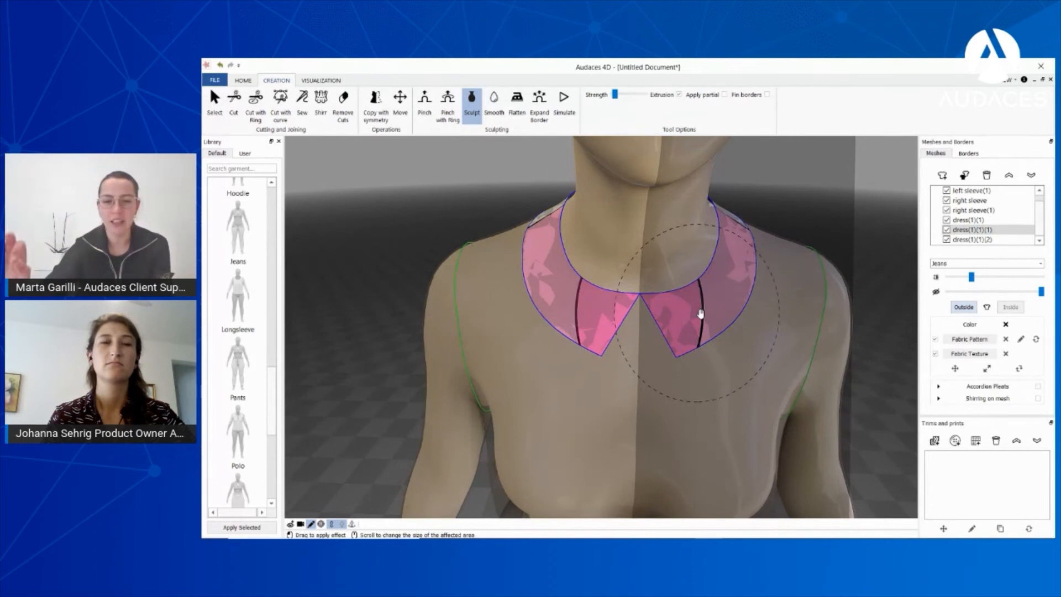
{"action": "mouse_move", "coordinate": [701, 313]}
{"action": "left_mouse_down"}
{"action": "mouse_move", "coordinate": [692, 312]}
{"action": "mouse_move", "coordinate": [704, 305]}
{"action": "left_mouse_up"}
{"action": "middle_click_drag", "start_coordinate": [801, 301], "coordinate": [660, 308]}
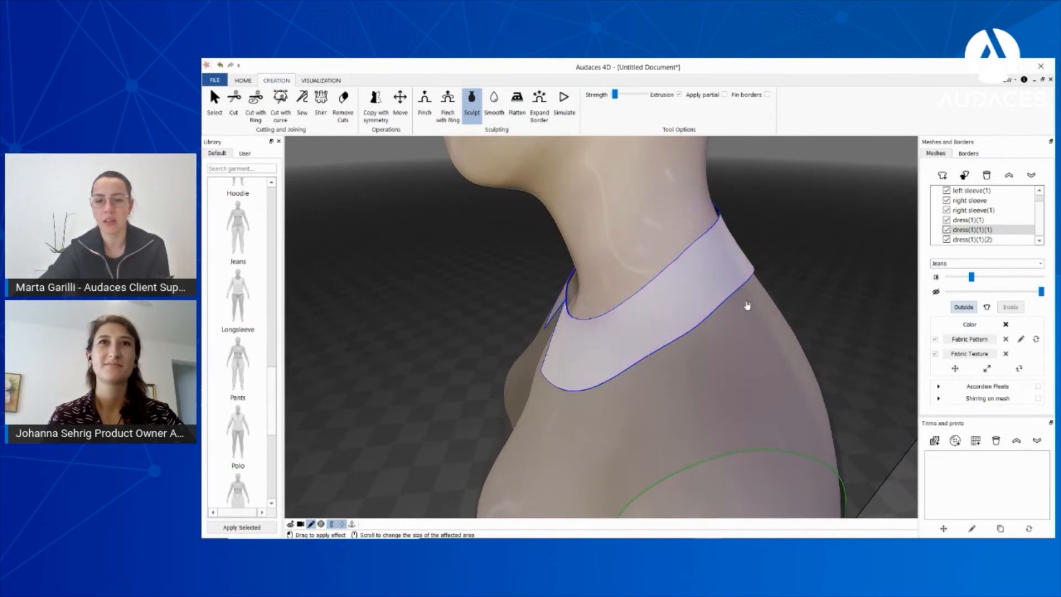
{"action": "middle_click_drag", "start_coordinate": [749, 303], "coordinate": [645, 308]}
{"action": "mouse_move", "coordinate": [617, 267]}
{"action": "middle_mouse_down"}
{"action": "mouse_move", "coordinate": [654, 265]}
{"action": "mouse_move", "coordinate": [672, 332]}
{"action": "mouse_move", "coordinate": [838, 332]}
{"action": "mouse_move", "coordinate": [742, 320]}
{"action": "middle_mouse_up"}
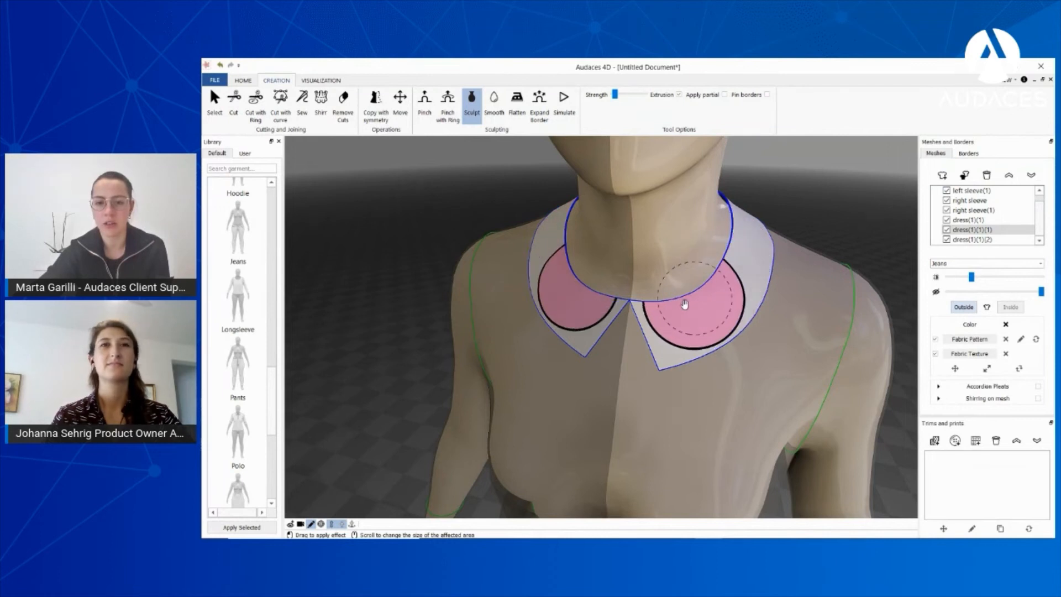
{"action": "key", "text": "Escape"}
- Try to sew the collar's inner border to the bodice neckline with the seam positioned midway between the two borders
{"action": "mouse_move", "coordinate": [667, 330]}
{"action": "right_mouse_down"}
{"action": "mouse_move", "coordinate": [702, 320]}
{"action": "mouse_move", "coordinate": [635, 339]}
{"action": "right_mouse_up"}
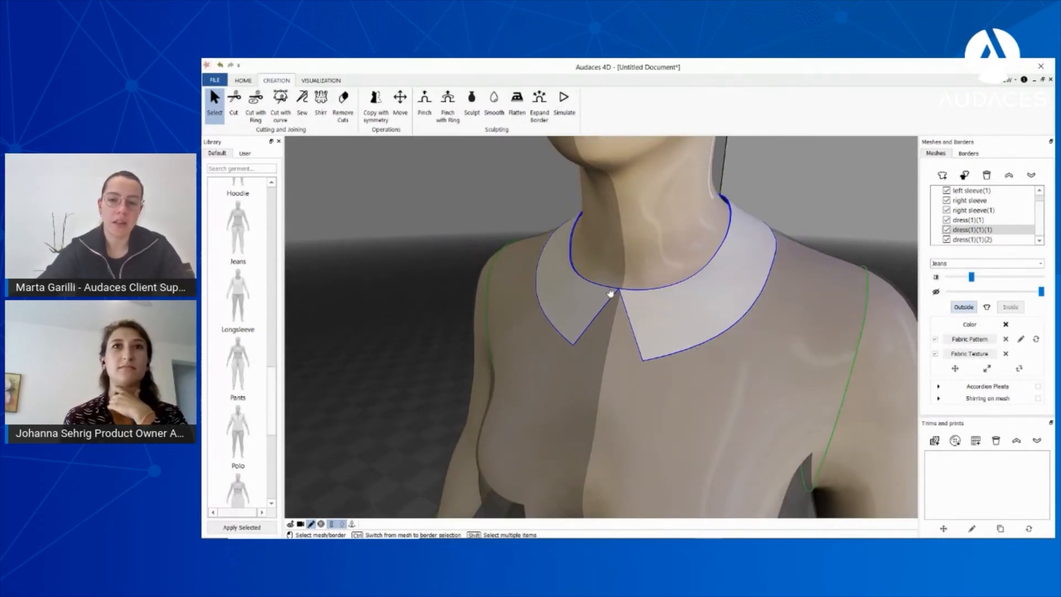
{"action": "scroll", "coordinate": [611, 294], "scroll_direction": "down", "scroll_amount": 2}
{"action": "scroll", "coordinate": [685, 300], "scroll_direction": "down", "scroll_amount": 1}
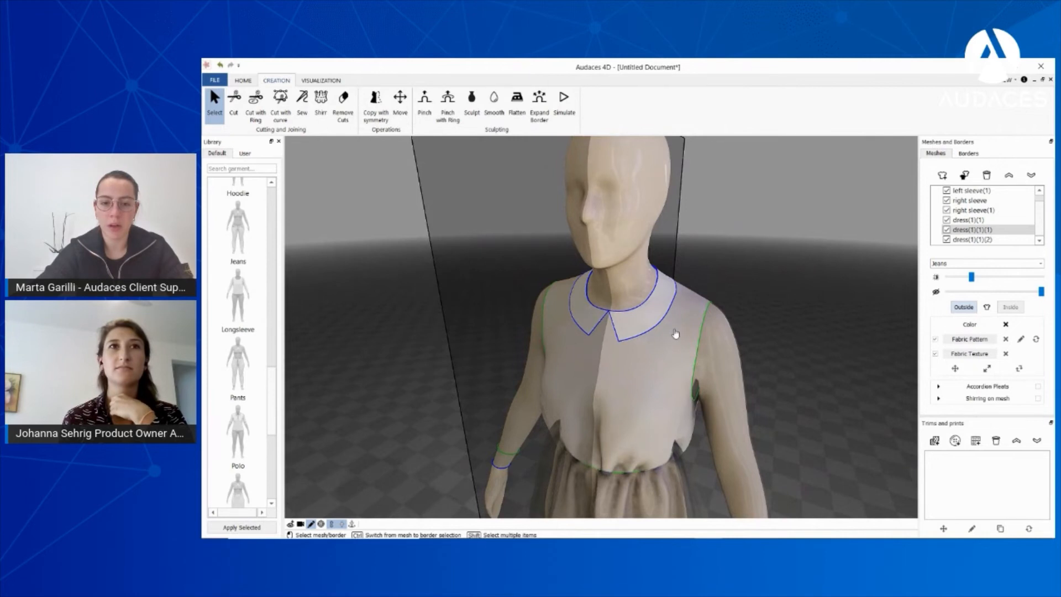
{"action": "right_click_drag", "start_coordinate": [679, 331], "coordinate": [680, 325]}
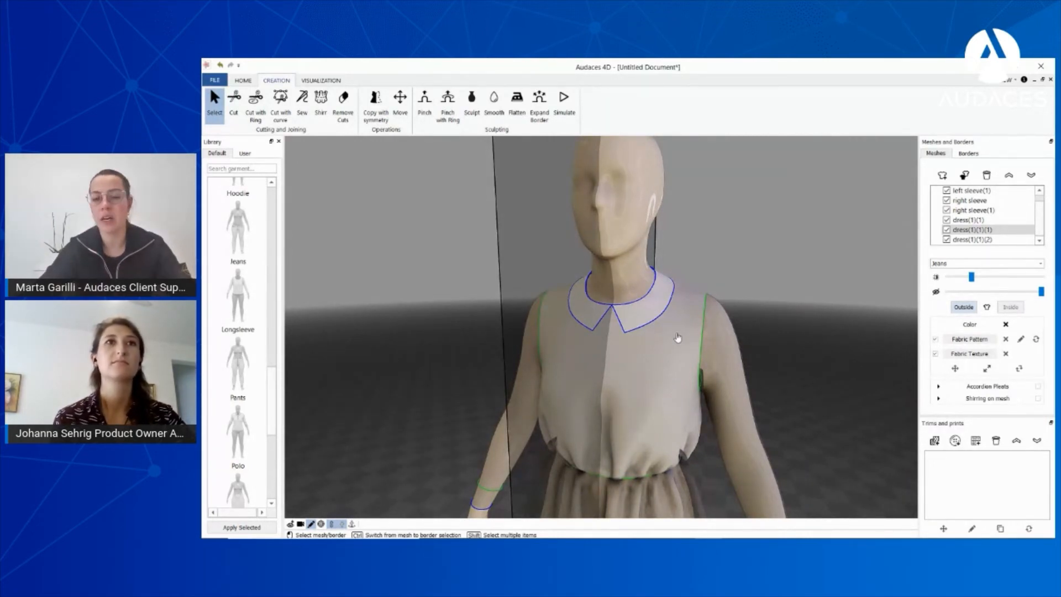
{"action": "scroll", "coordinate": [628, 304], "scroll_direction": "up", "scroll_amount": 3}
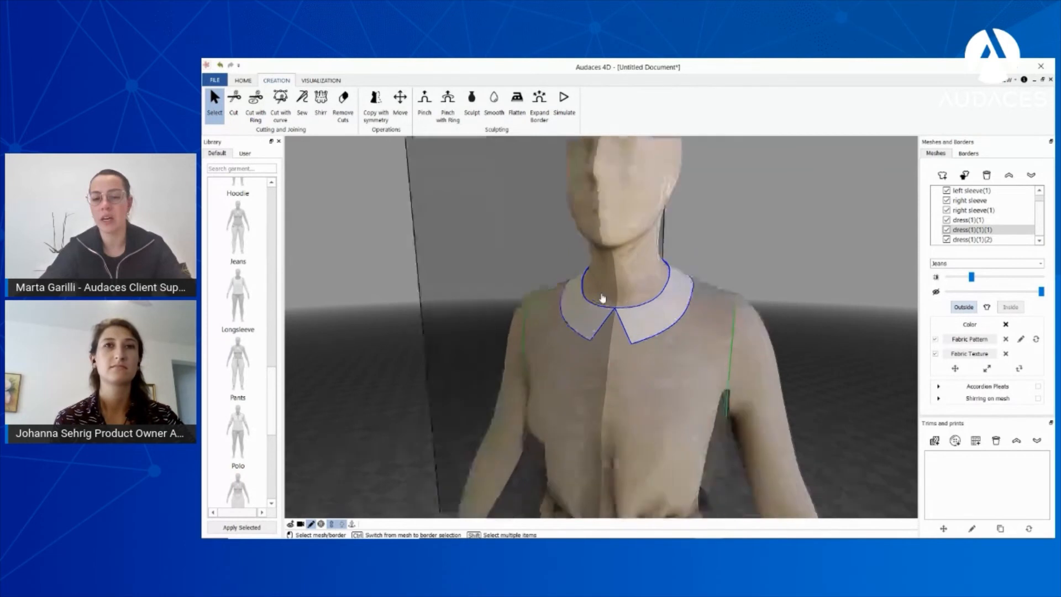
{"action": "scroll", "coordinate": [616, 312], "scroll_direction": "up", "scroll_amount": 1}
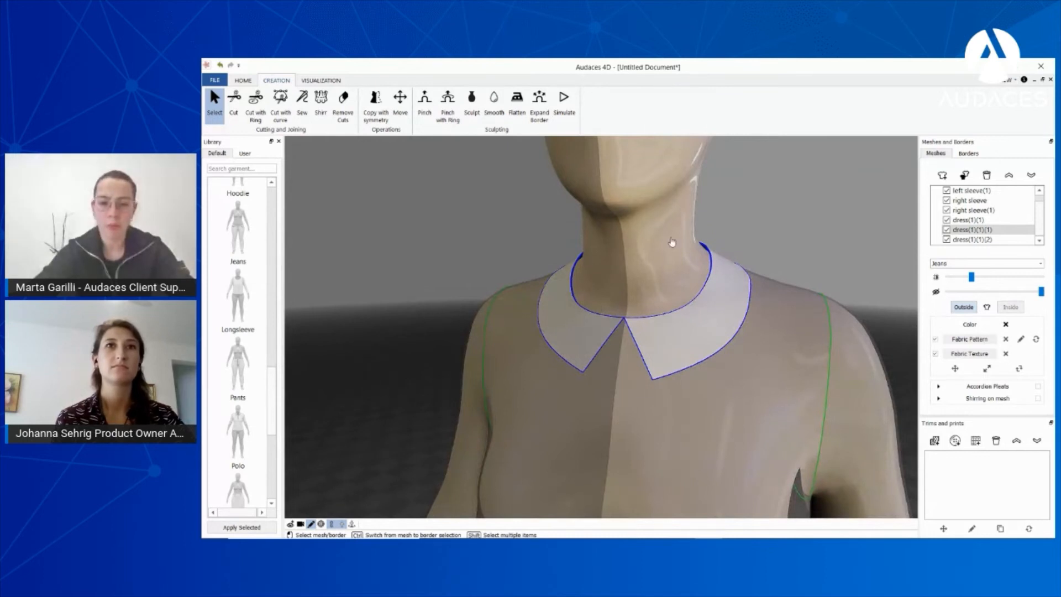
{"action": "left_click", "coordinate": [302, 104]}
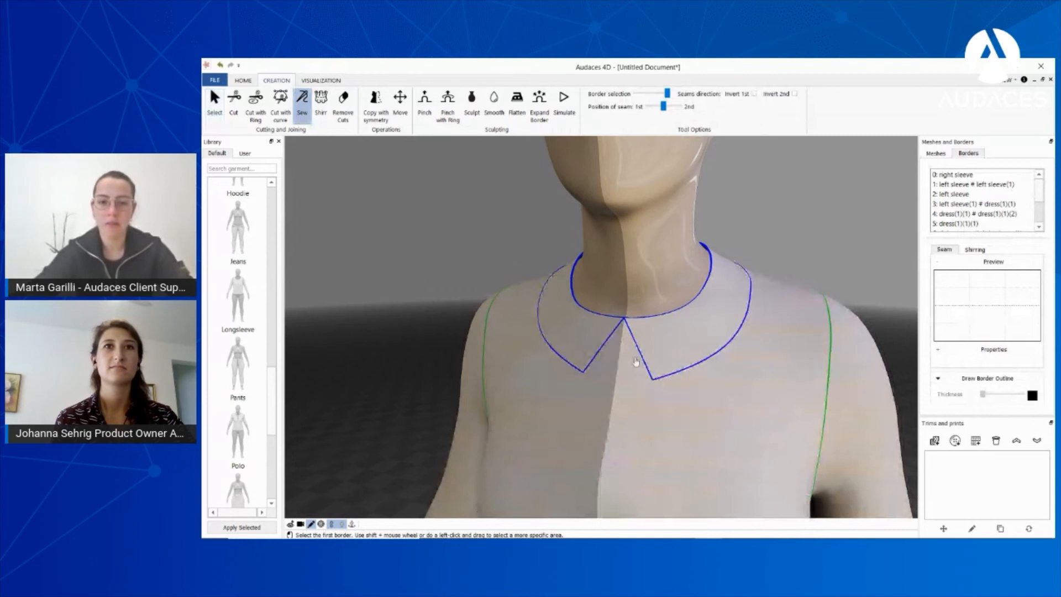
{"action": "scroll", "coordinate": [635, 356], "scroll_direction": "up", "scroll_amount": 3}
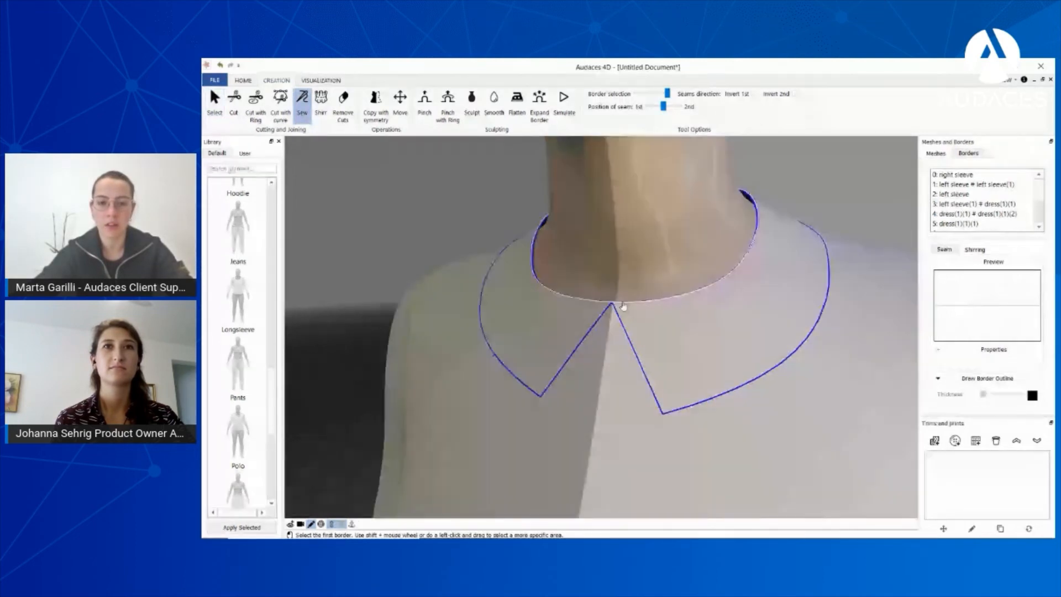
{"action": "left_click", "coordinate": [623, 306]}
{"action": "left_click", "coordinate": [536, 266]}
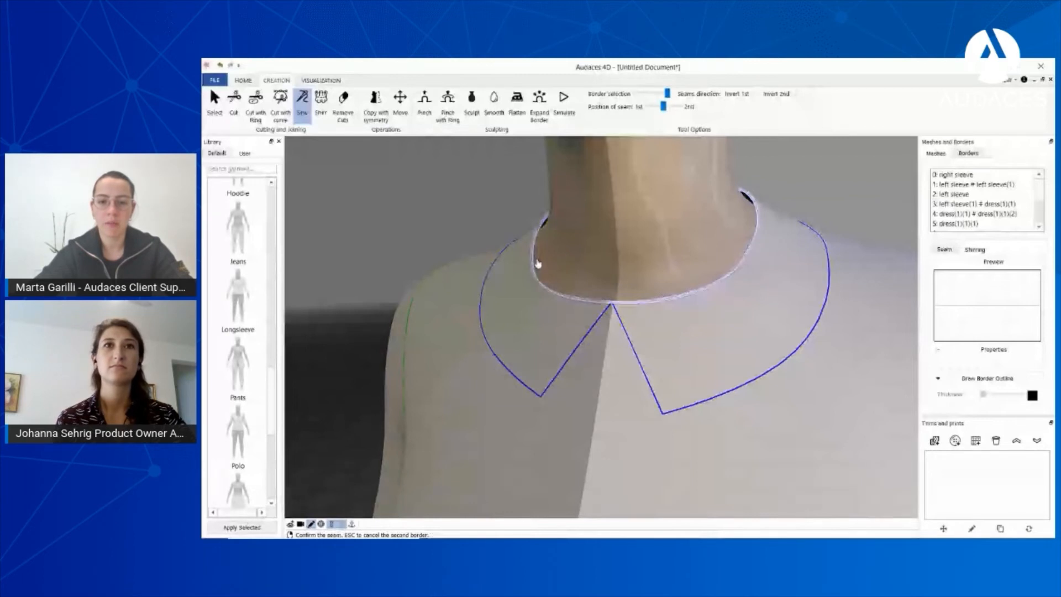
{"action": "left_click", "coordinate": [537, 264]}
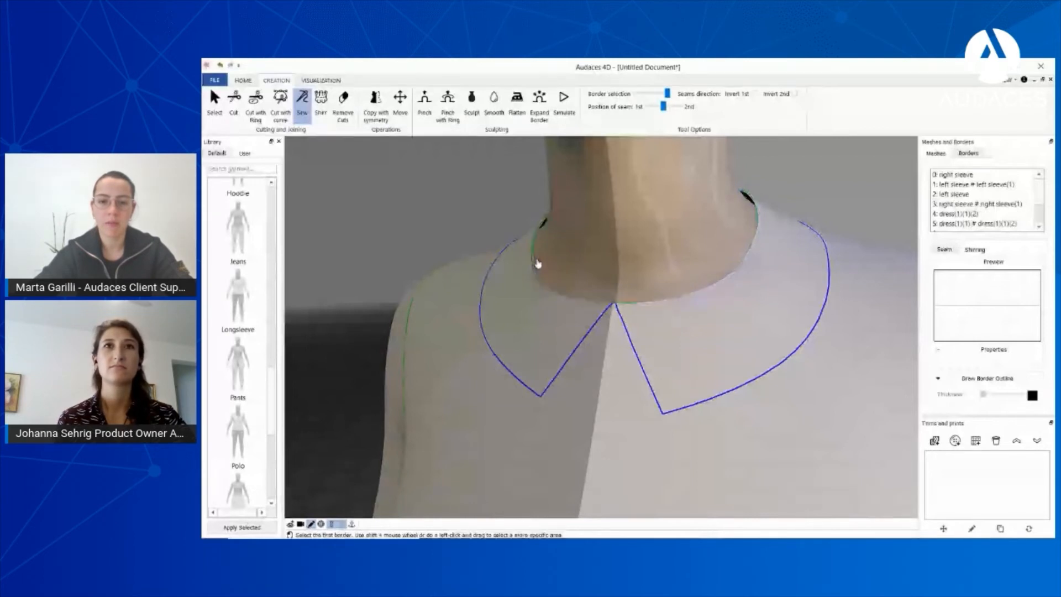
{"action": "left_click", "coordinate": [537, 264]}
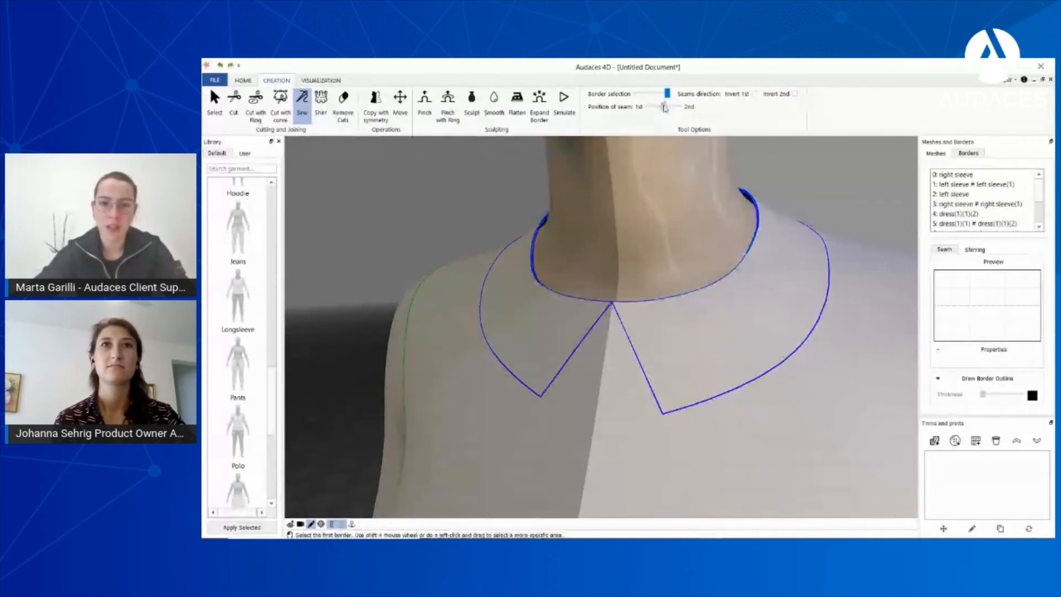
- Shift the seam position fully to the 1st border and sew the collar's inner border to the bodice neckline
{"action": "left_click_drag", "start_coordinate": [665, 108], "coordinate": [628, 112]}
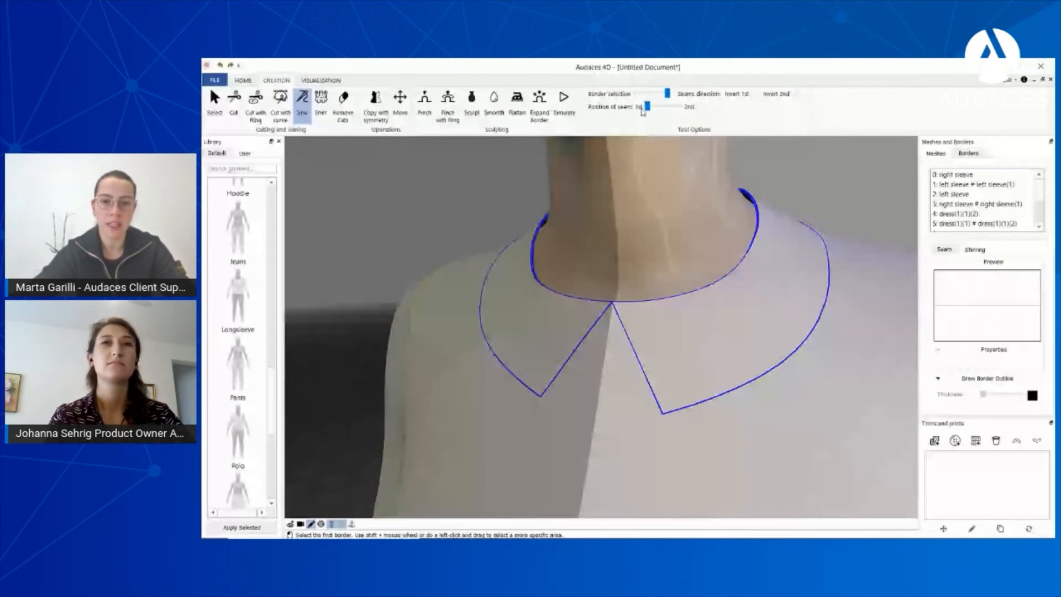
{"action": "left_click", "coordinate": [539, 243]}
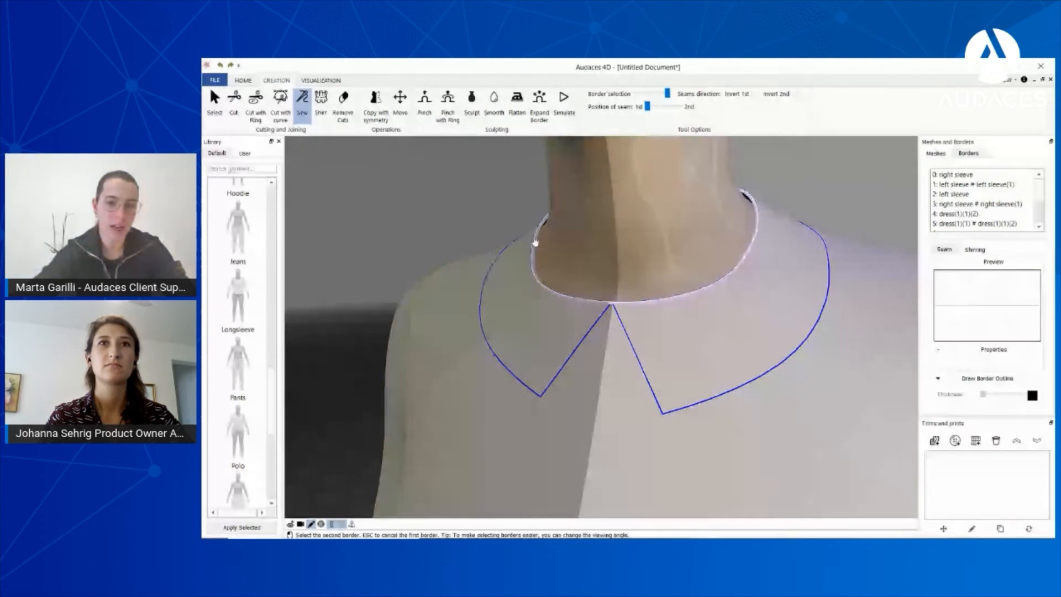
{"action": "left_click", "coordinate": [531, 247]}
{"action": "right_click", "coordinate": [531, 248]}
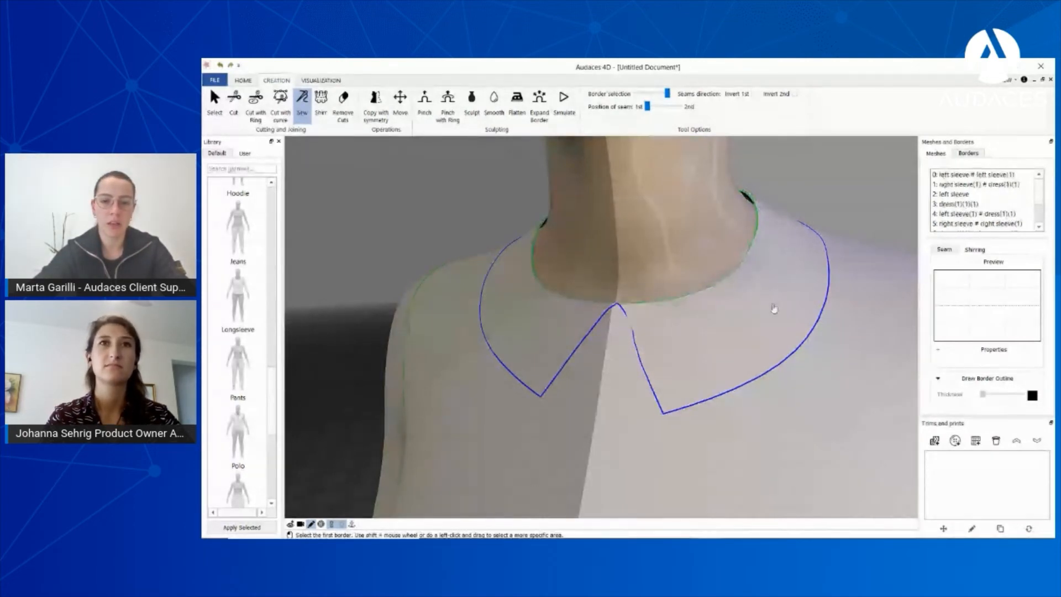
{"action": "right_click_drag", "start_coordinate": [774, 308], "coordinate": [652, 356]}
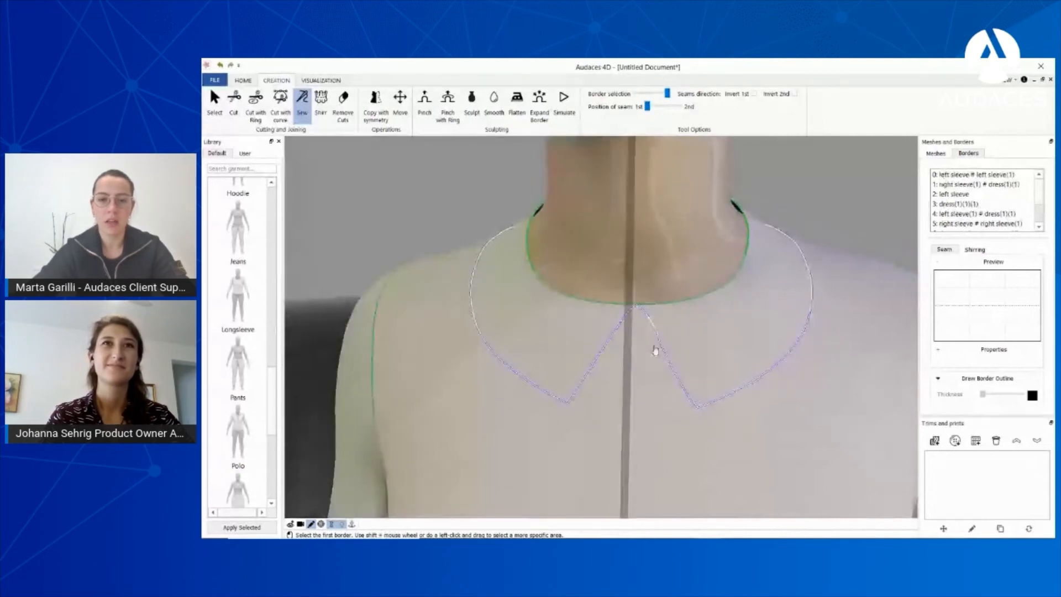
{"action": "scroll", "coordinate": [657, 352], "scroll_direction": "down", "scroll_amount": 3}
{"action": "key", "text": "Escape"}
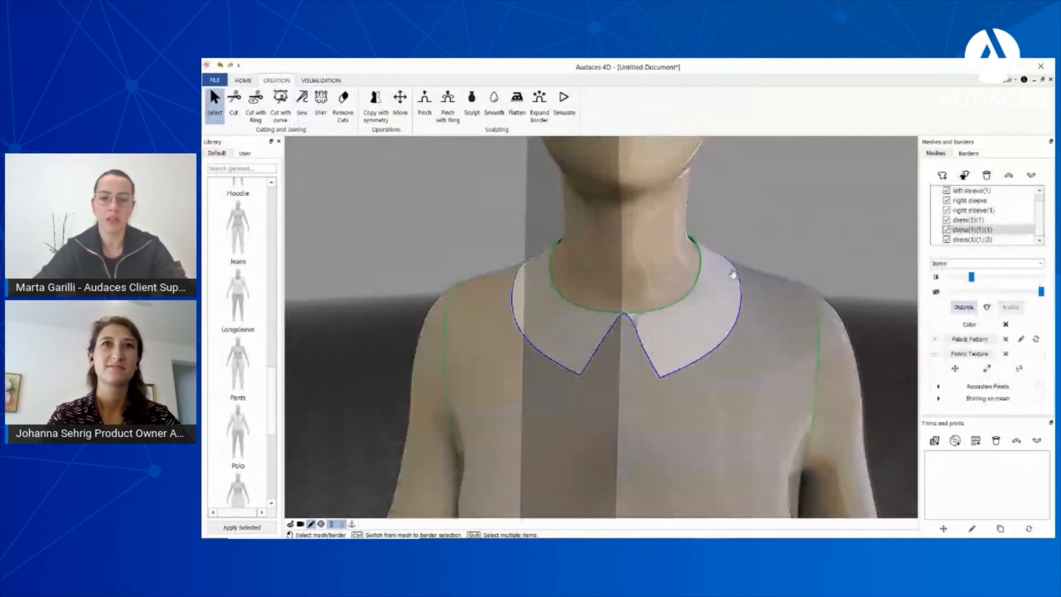
- Sculpt the sewn collar beside the neck and shoulder to lift it off the bodice along the neckline
{"action": "left_click", "coordinate": [472, 105]}
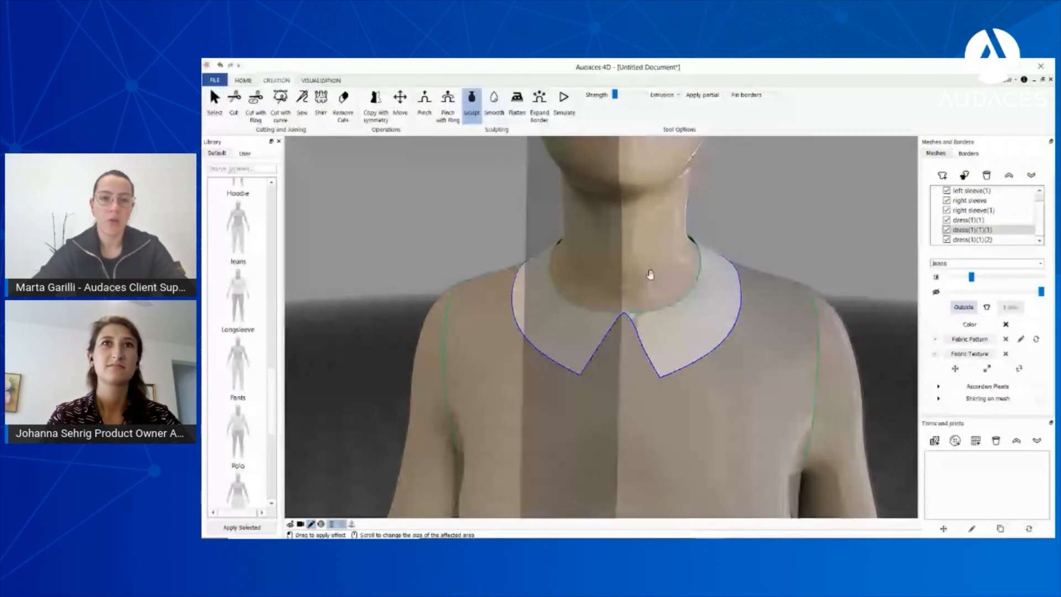
{"action": "scroll", "coordinate": [646, 313], "scroll_direction": "down", "scroll_amount": 3}
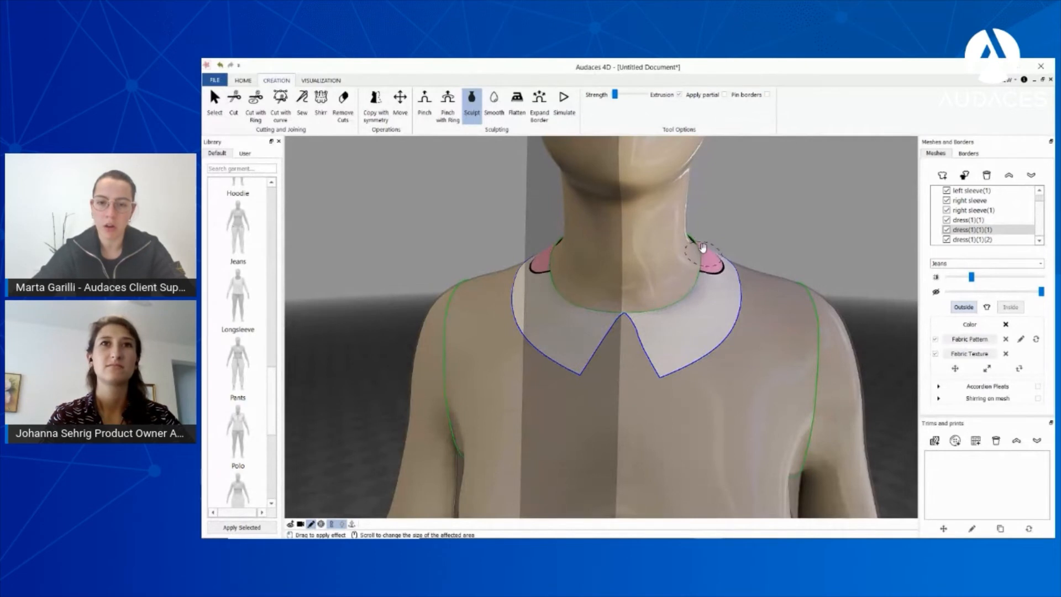
{"action": "left_click_drag", "start_coordinate": [705, 258], "coordinate": [702, 258]}
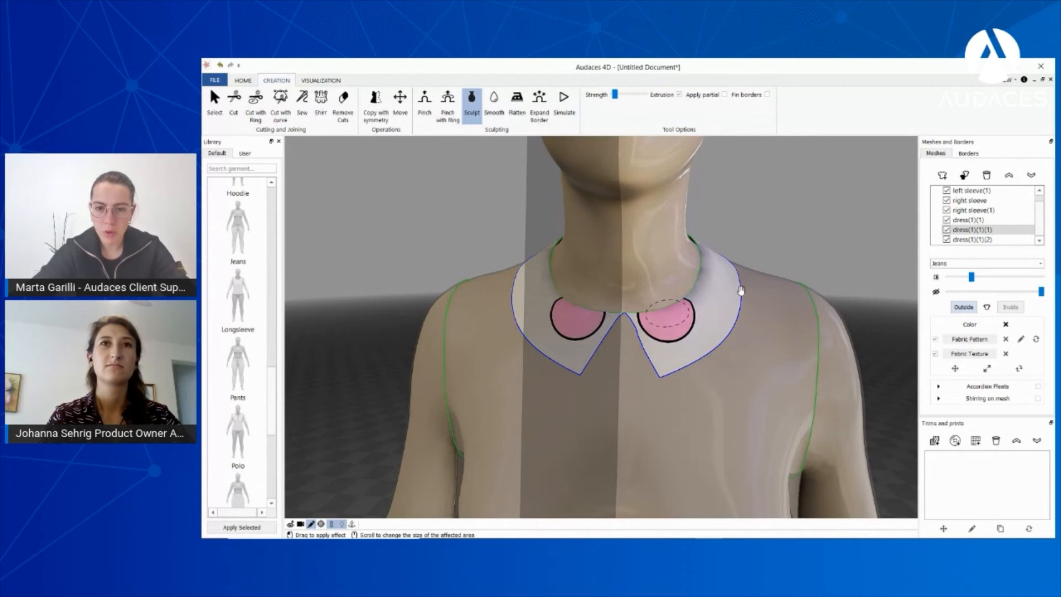
{"action": "middle_click_drag", "start_coordinate": [742, 290], "coordinate": [708, 294]}
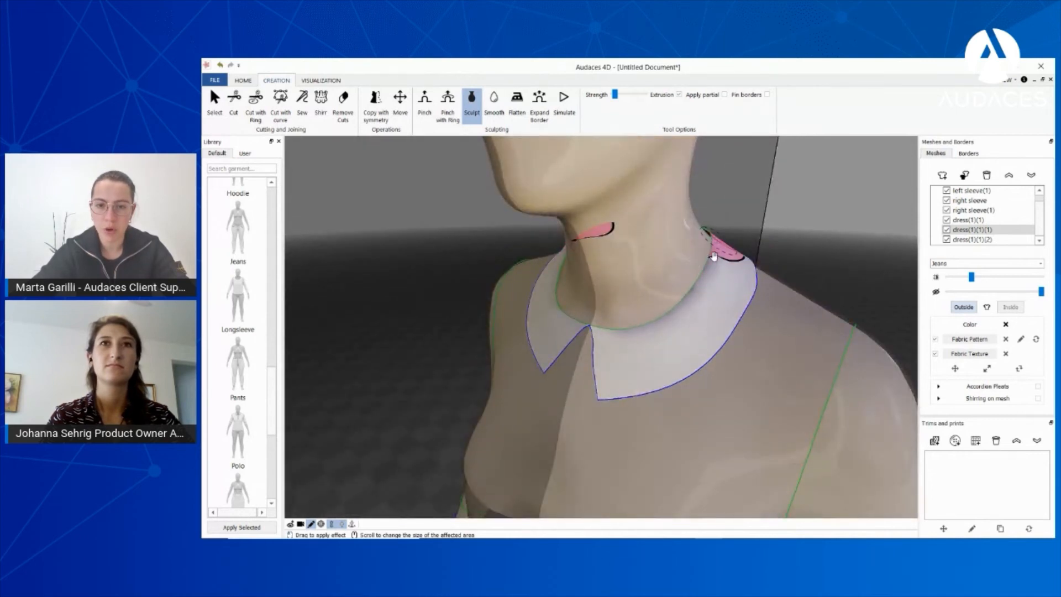
{"action": "left_click_drag", "start_coordinate": [714, 256], "coordinate": [714, 240]}
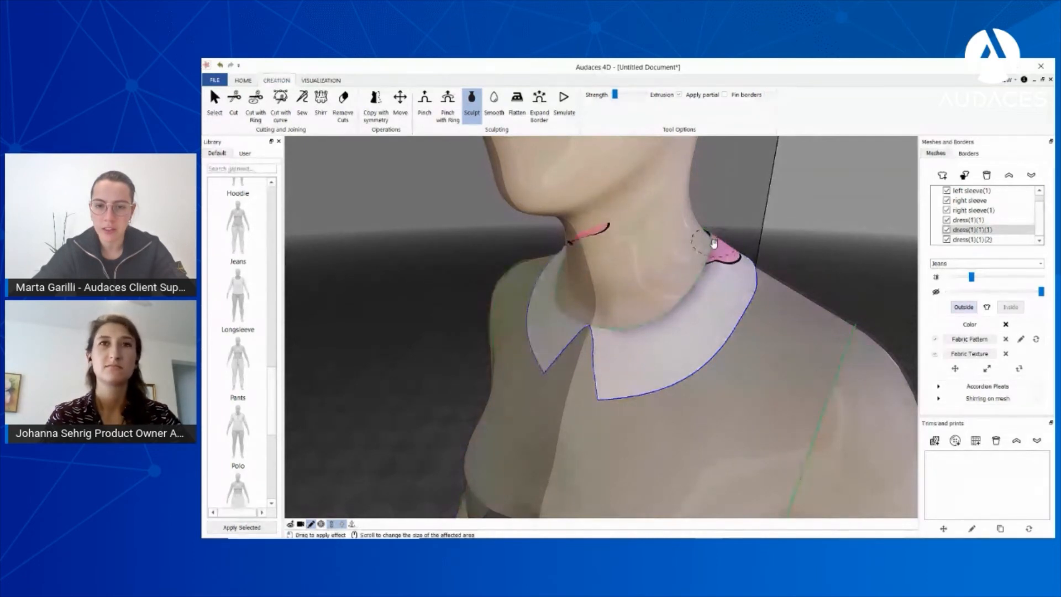
{"action": "middle_click_drag", "start_coordinate": [713, 243], "coordinate": [691, 268]}
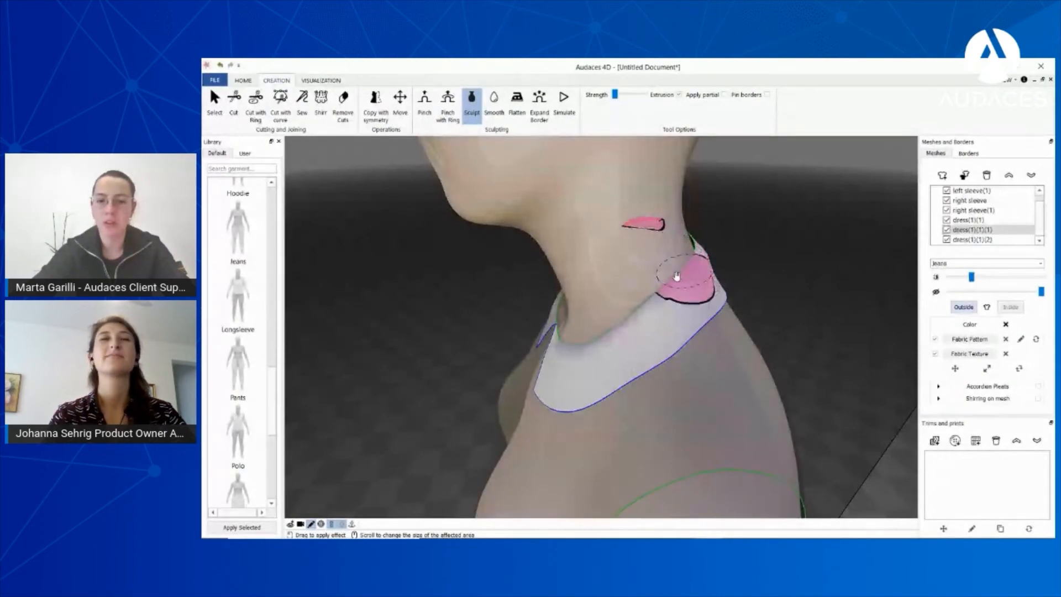
{"action": "middle_click_drag", "start_coordinate": [681, 271], "coordinate": [685, 265]}
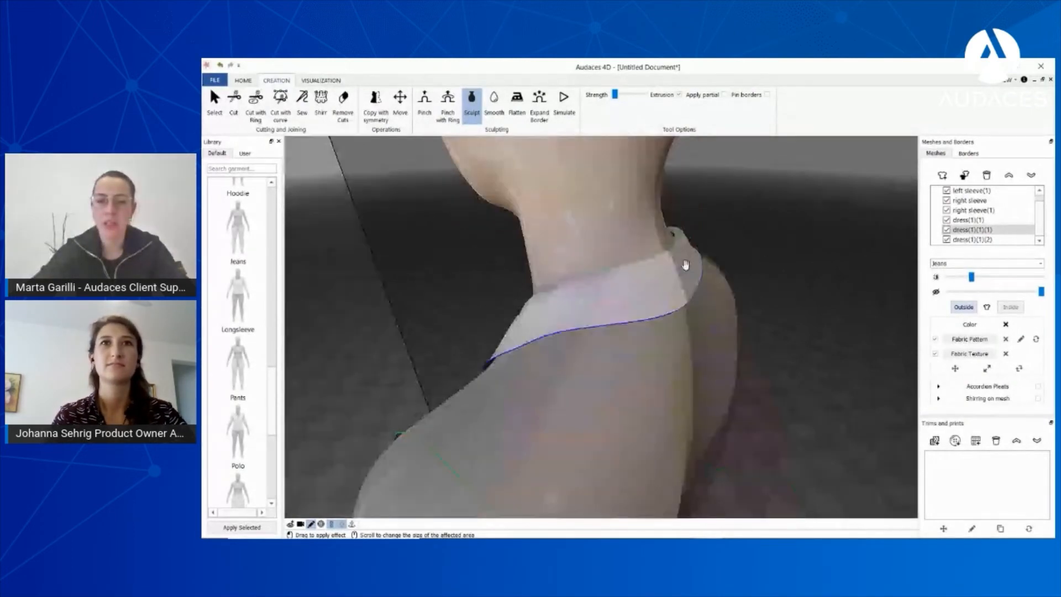
{"action": "middle_click_drag", "start_coordinate": [685, 265], "coordinate": [680, 256]}
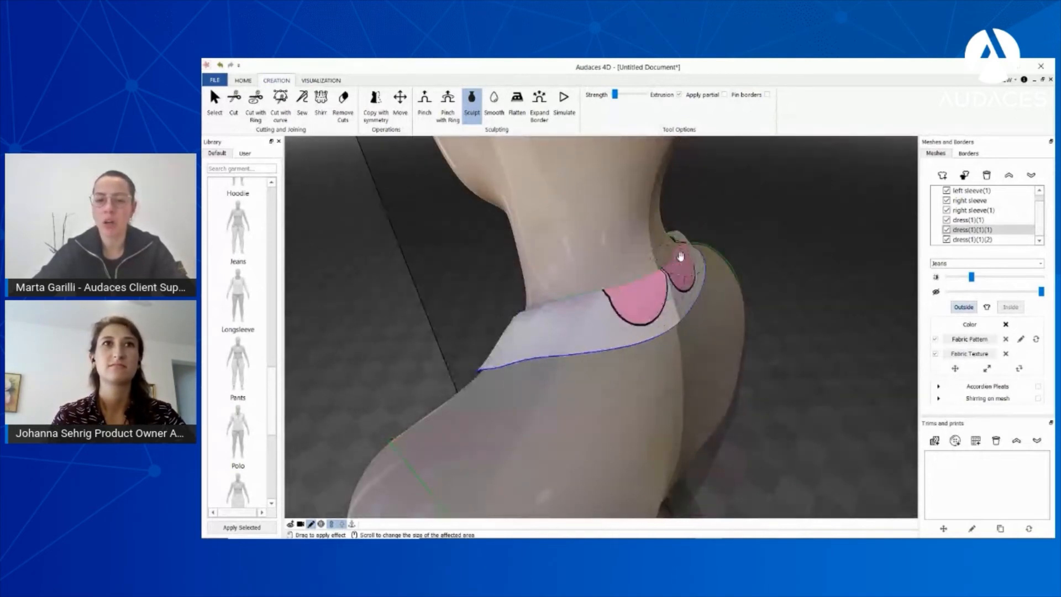
{"action": "middle_click_drag", "start_coordinate": [678, 253], "coordinate": [665, 328]}
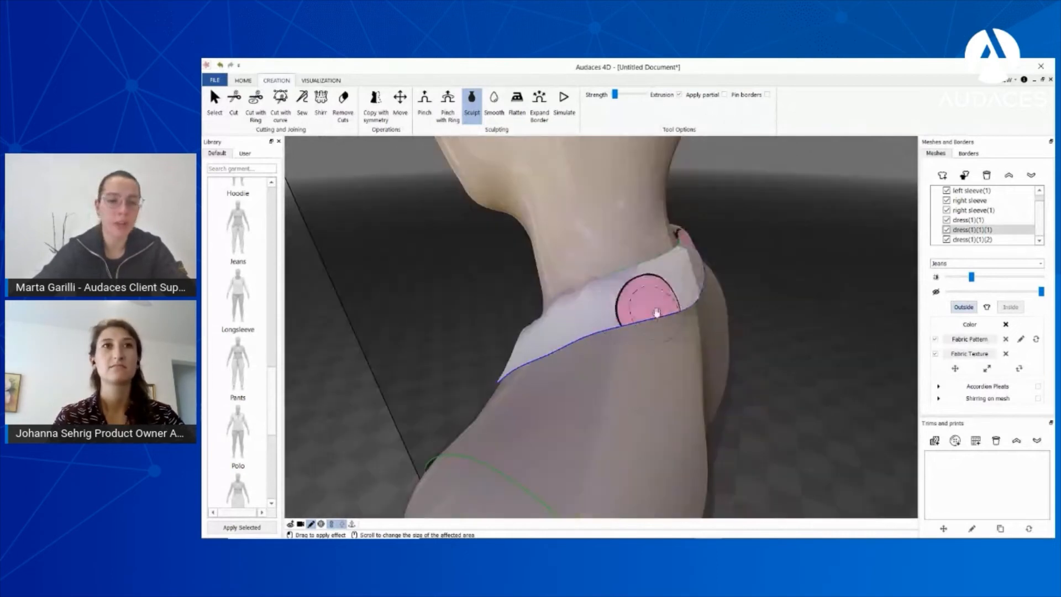
{"action": "middle_click_drag", "start_coordinate": [640, 303], "coordinate": [732, 239]}
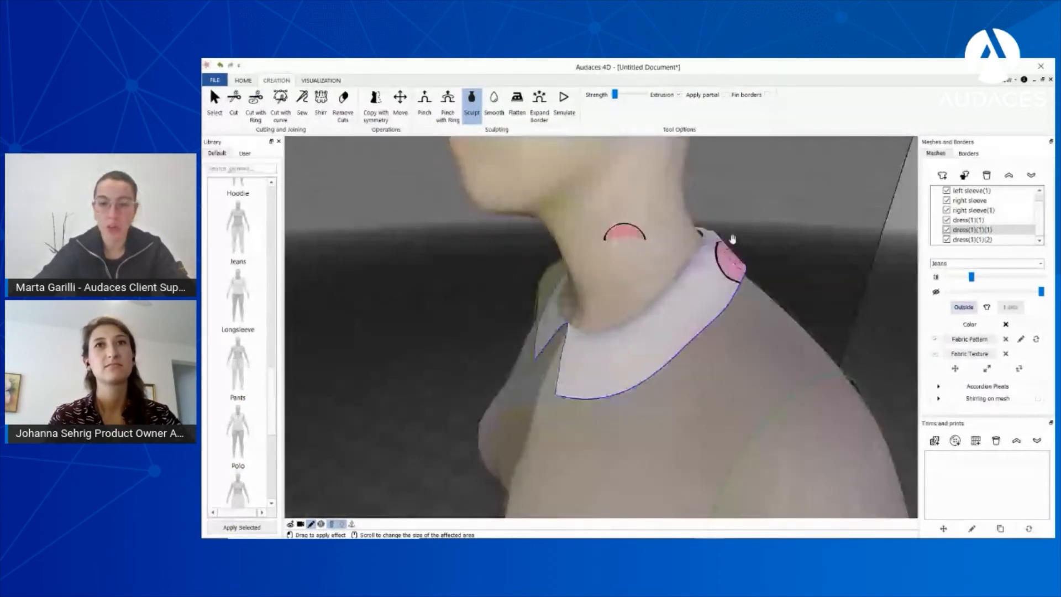
{"action": "mouse_move", "coordinate": [732, 239]}
{"action": "middle_mouse_down"}
{"action": "mouse_move", "coordinate": [618, 318]}
{"action": "mouse_move", "coordinate": [765, 341]}
{"action": "middle_mouse_up"}
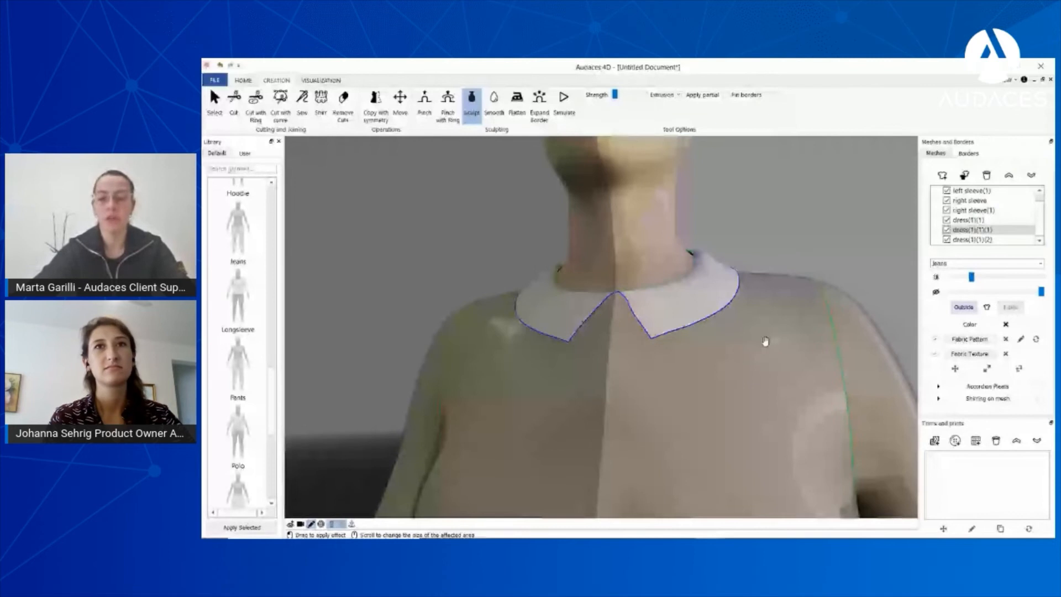
{"action": "key", "text": "Escape"}
- Select the bodice mesh and begin a Cut with curve on its front at the collar opening
{"action": "scroll", "coordinate": [765, 341], "scroll_direction": "down", "scroll_amount": 5}
{"action": "middle_click_drag", "start_coordinate": [765, 341], "coordinate": [610, 383]}
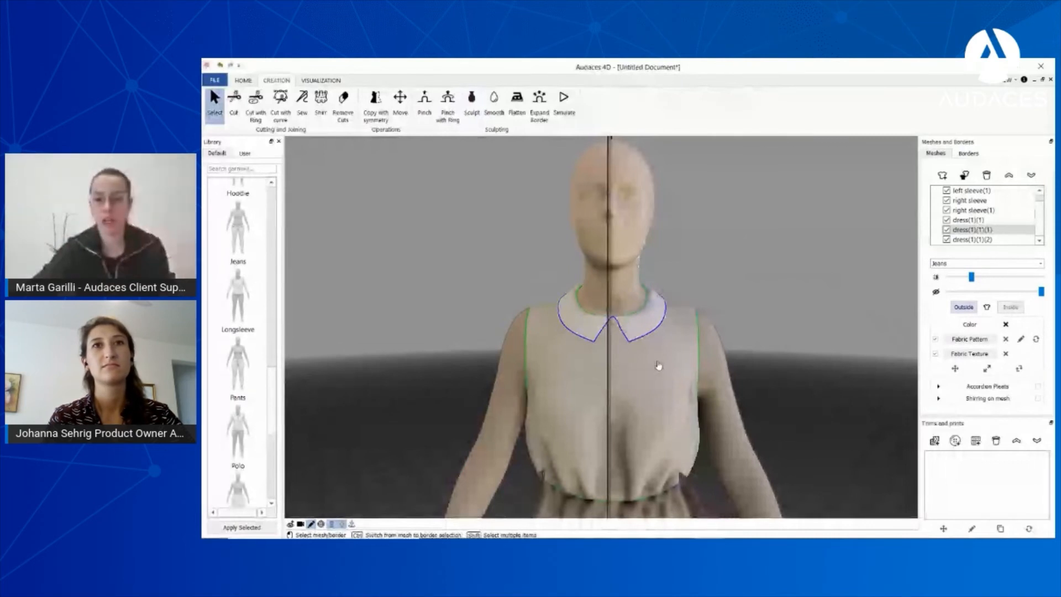
{"action": "scroll", "coordinate": [658, 367], "scroll_direction": "down", "scroll_amount": 5}
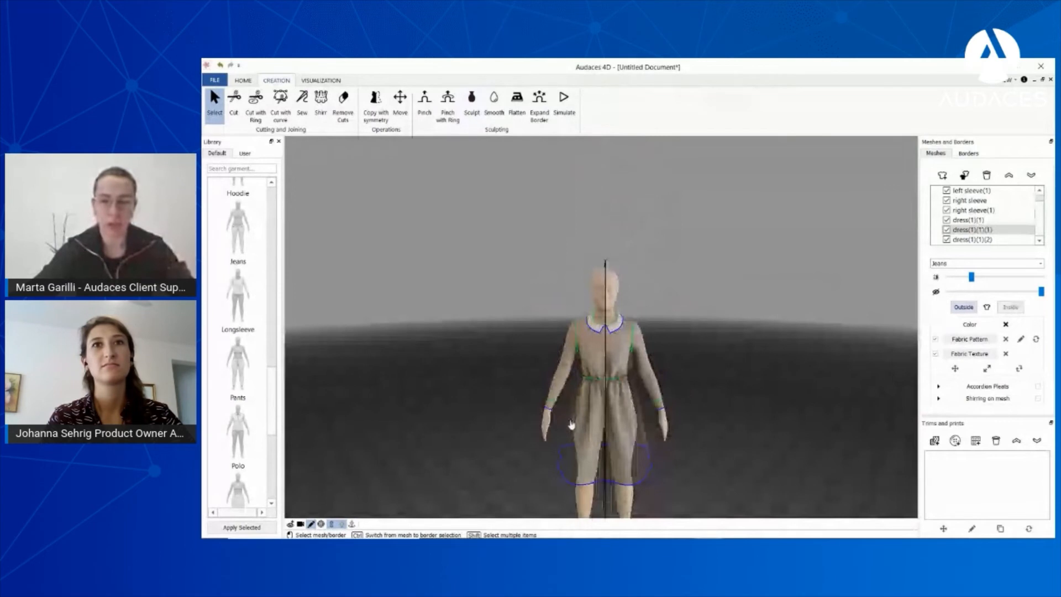
{"action": "middle_click_drag", "start_coordinate": [572, 425], "coordinate": [601, 433]}
{"action": "scroll", "coordinate": [602, 433], "scroll_direction": "up", "scroll_amount": 3}
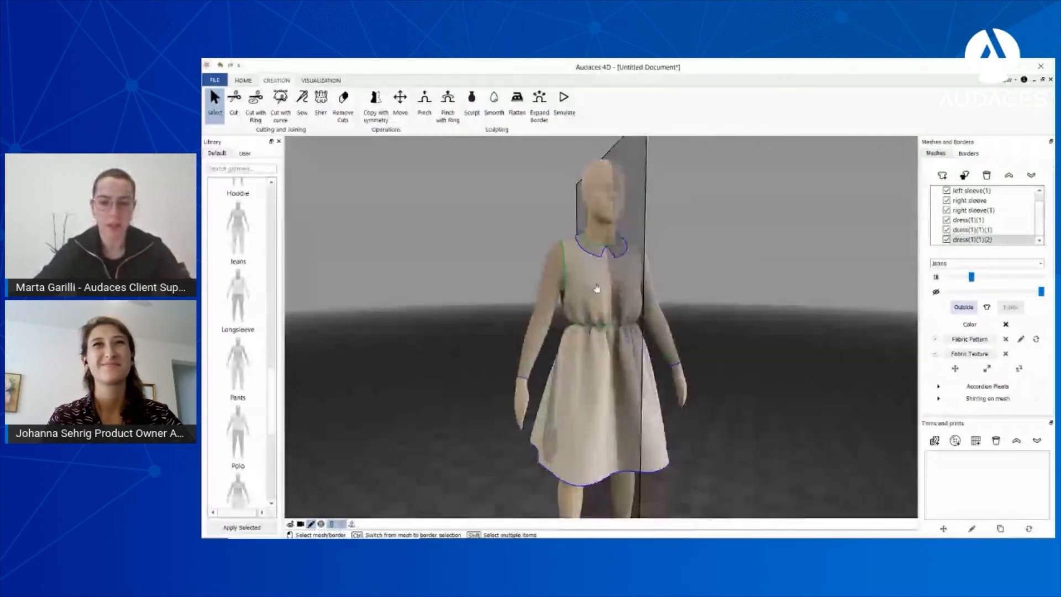
{"action": "middle_click_drag", "start_coordinate": [597, 289], "coordinate": [635, 332]}
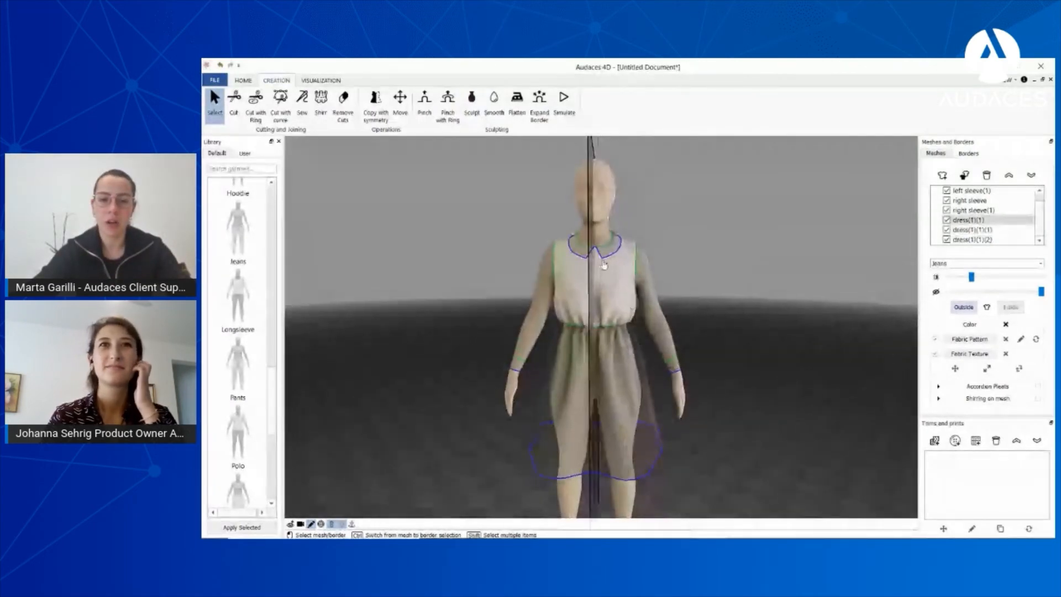
{"action": "scroll", "coordinate": [604, 264], "scroll_direction": "up", "scroll_amount": 3}
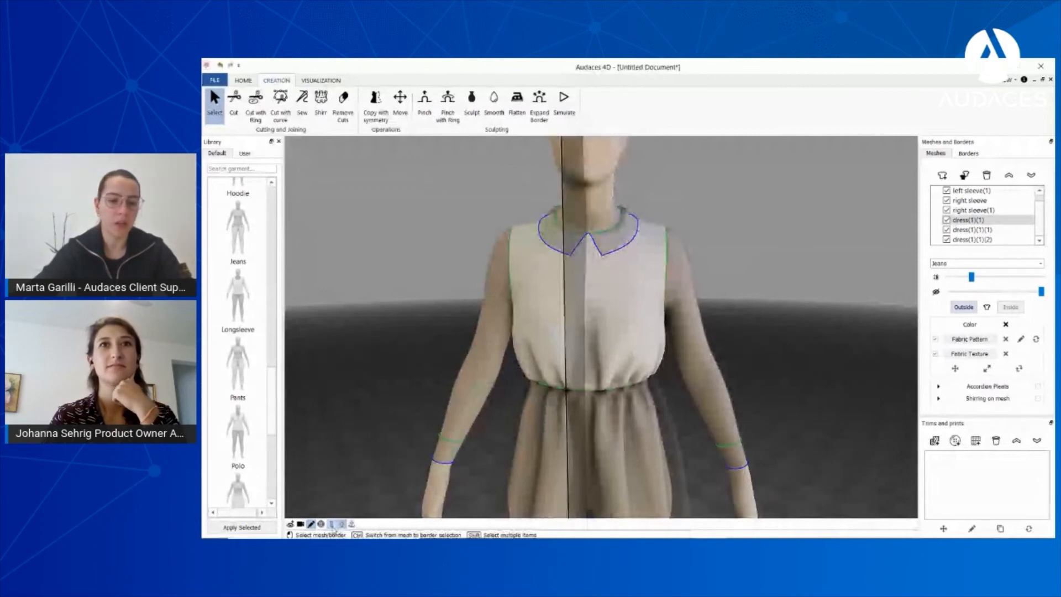
{"action": "scroll", "coordinate": [611, 254], "scroll_direction": "up", "scroll_amount": 2}
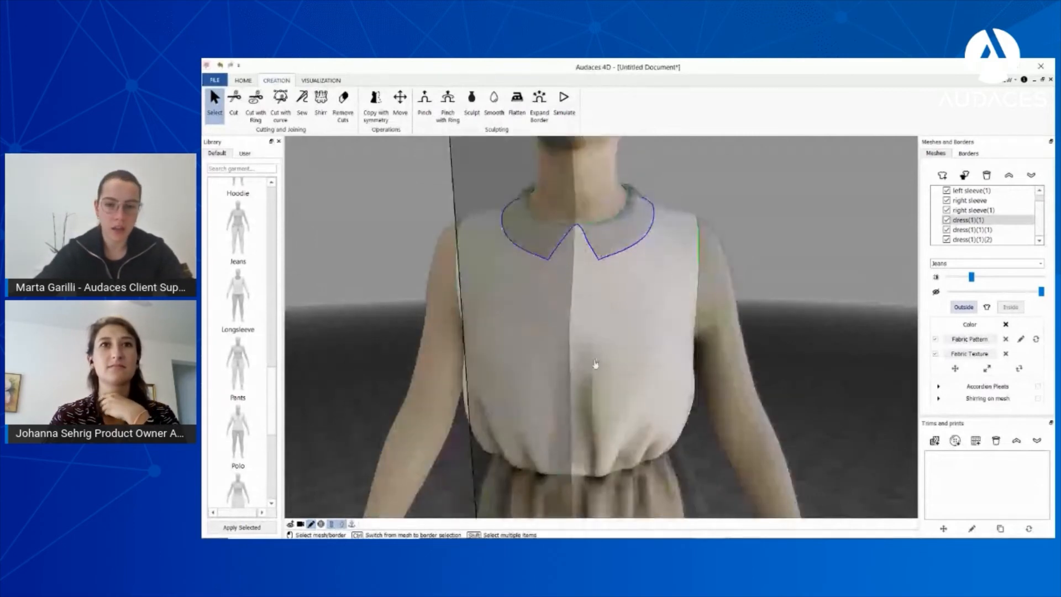
{"action": "left_click", "coordinate": [279, 105]}
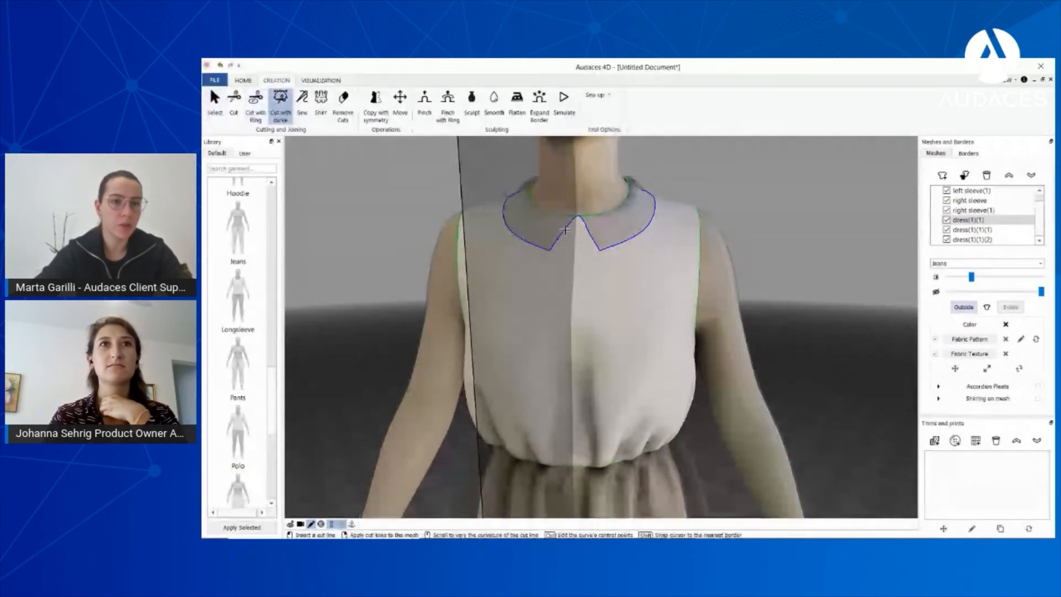
- Cut a narrow placket strip down the dress's centre front with a mirrored curve cut about 63 cm long from collar opening to waist seam
{"action": "left_click", "coordinate": [582, 217]}
{"action": "middle_click_drag", "start_coordinate": [584, 481], "coordinate": [594, 462]}
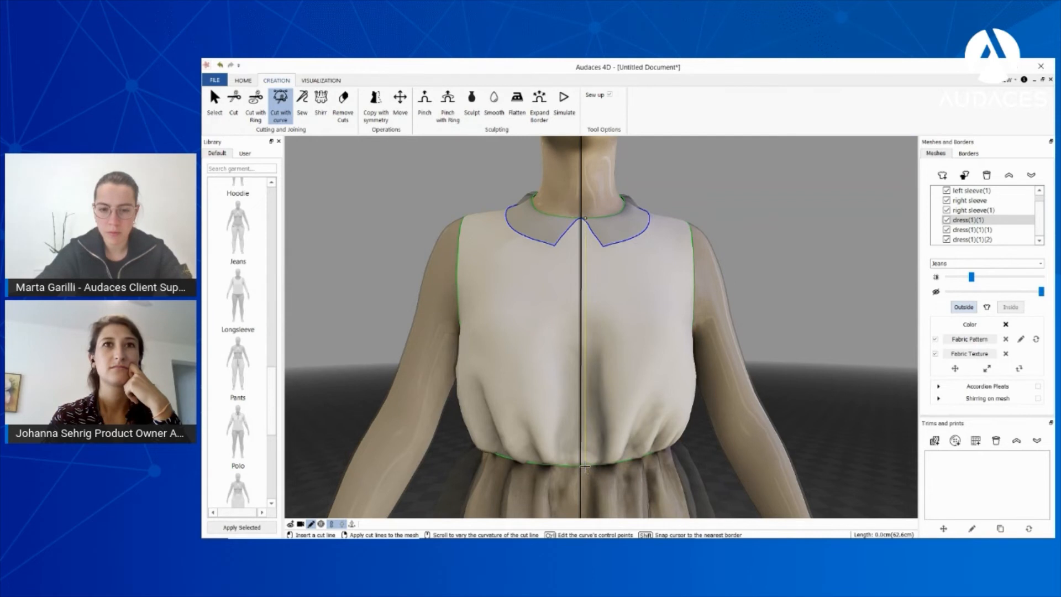
{"action": "left_click", "coordinate": [585, 466]}
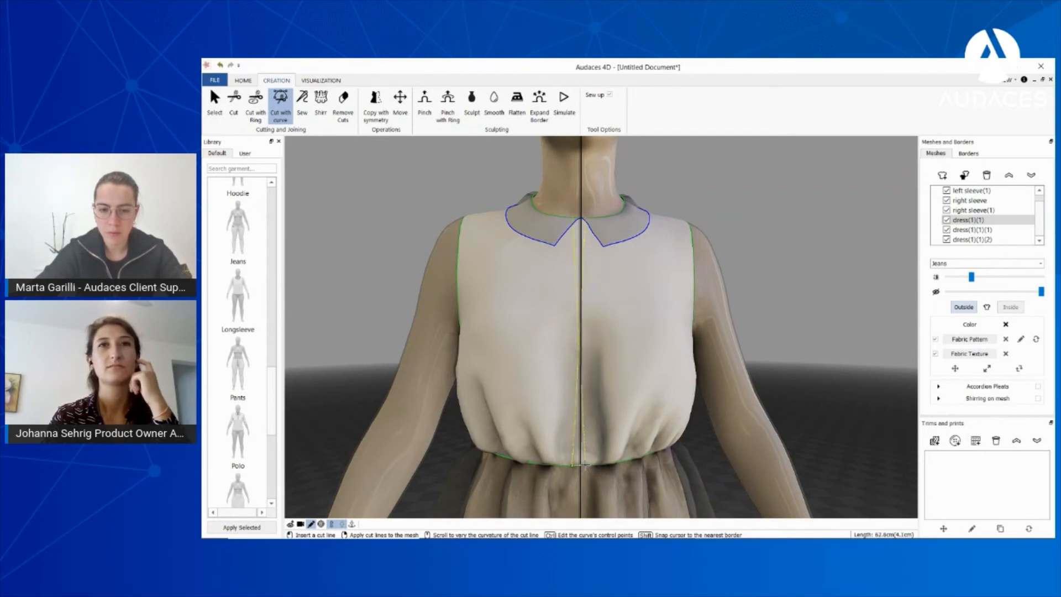
{"action": "key", "text": "ctrl+z"}
{"action": "right_click_drag", "start_coordinate": [586, 466], "coordinate": [604, 461]}
{"action": "scroll", "coordinate": [601, 462], "scroll_direction": "up", "scroll_amount": 1}
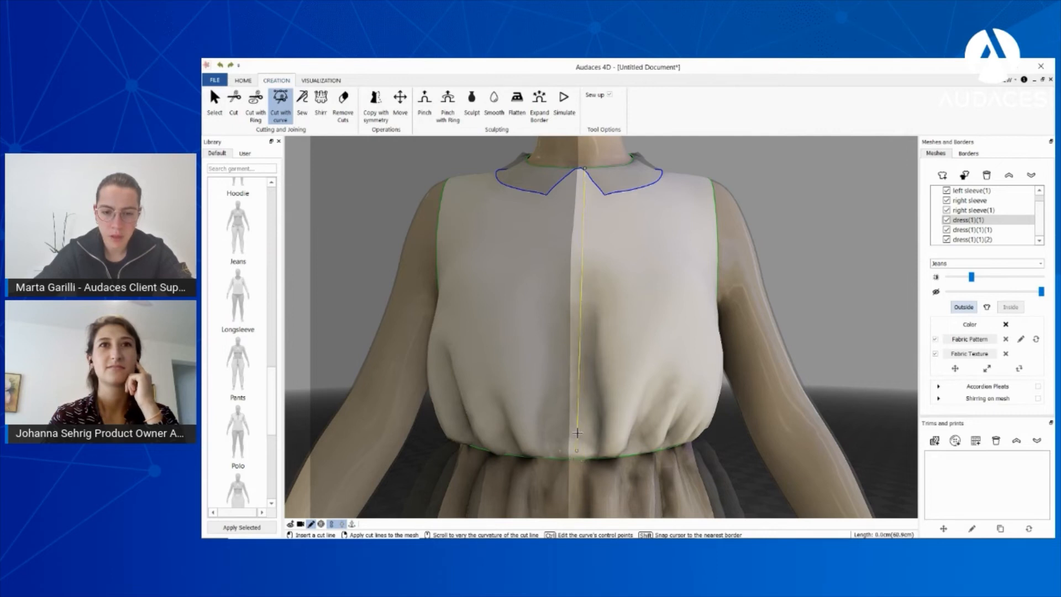
{"action": "middle_click_drag", "start_coordinate": [578, 433], "coordinate": [585, 432]}
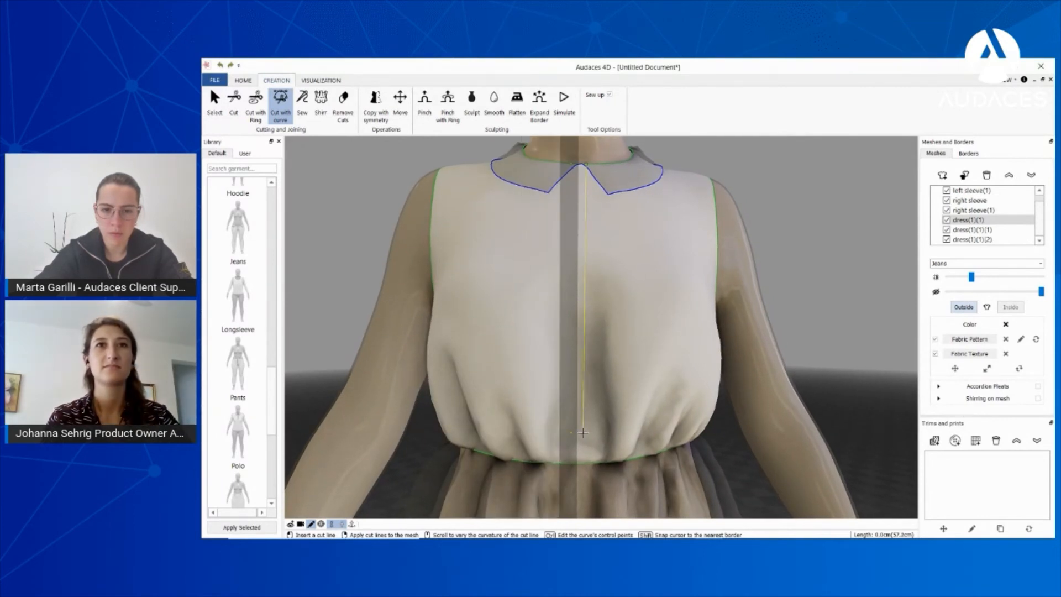
{"action": "left_click", "coordinate": [585, 433]}
{"action": "scroll", "coordinate": [584, 463], "scroll_direction": "up", "scroll_amount": 3}
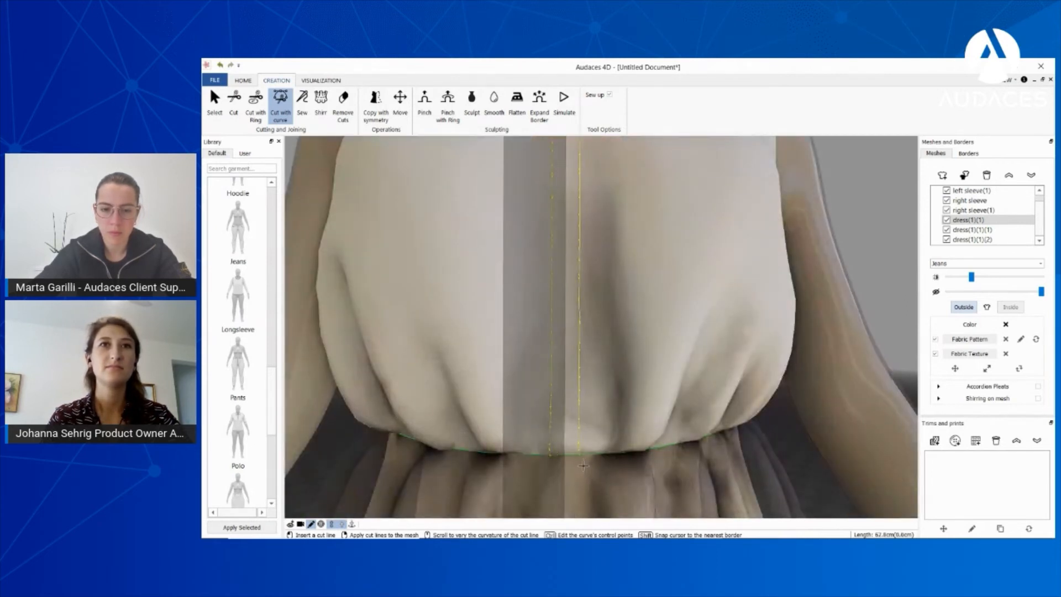
{"action": "right_click", "coordinate": [582, 460]}
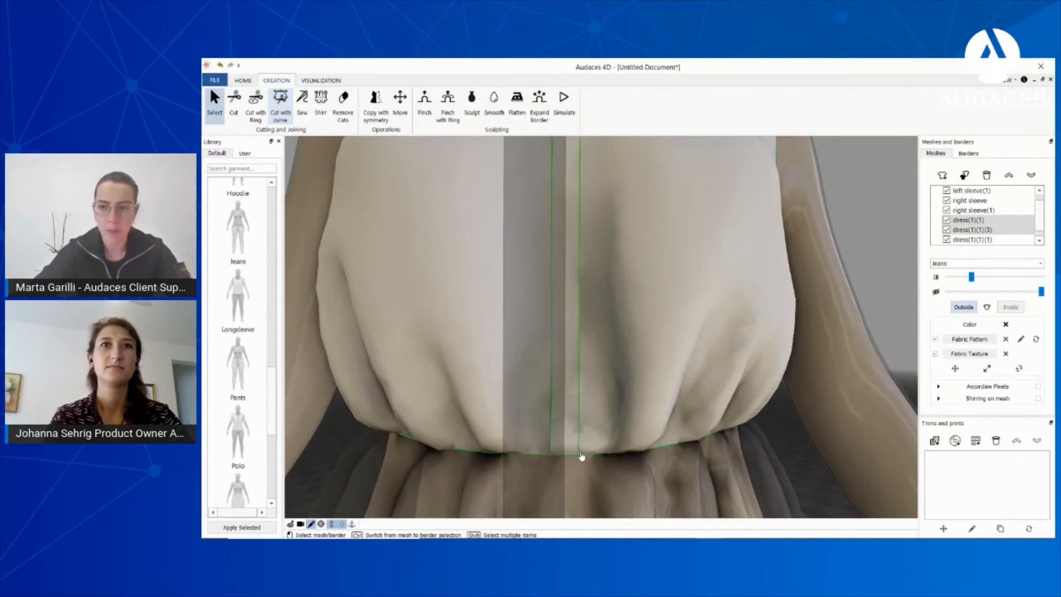
- Turn off symmetry and display the body guidelines over the dress
{"action": "scroll", "coordinate": [582, 455], "scroll_direction": "down", "scroll_amount": 5}
{"action": "scroll", "coordinate": [582, 454], "scroll_direction": "down", "scroll_amount": 2}
{"action": "middle_click_drag", "start_coordinate": [581, 306], "coordinate": [570, 368]}
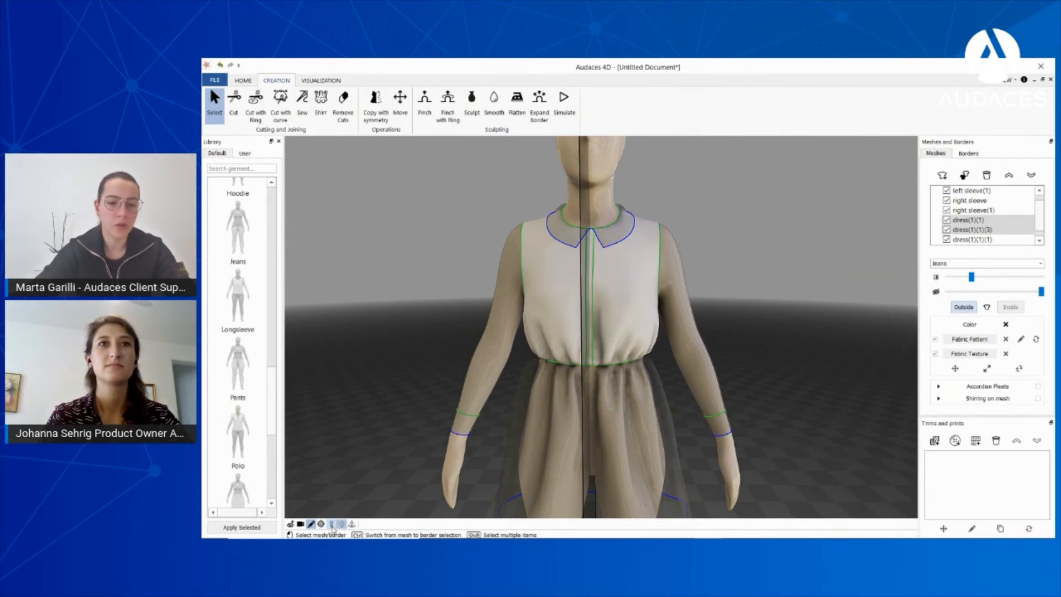
{"action": "scroll", "coordinate": [573, 319], "scroll_direction": "up", "scroll_amount": 3}
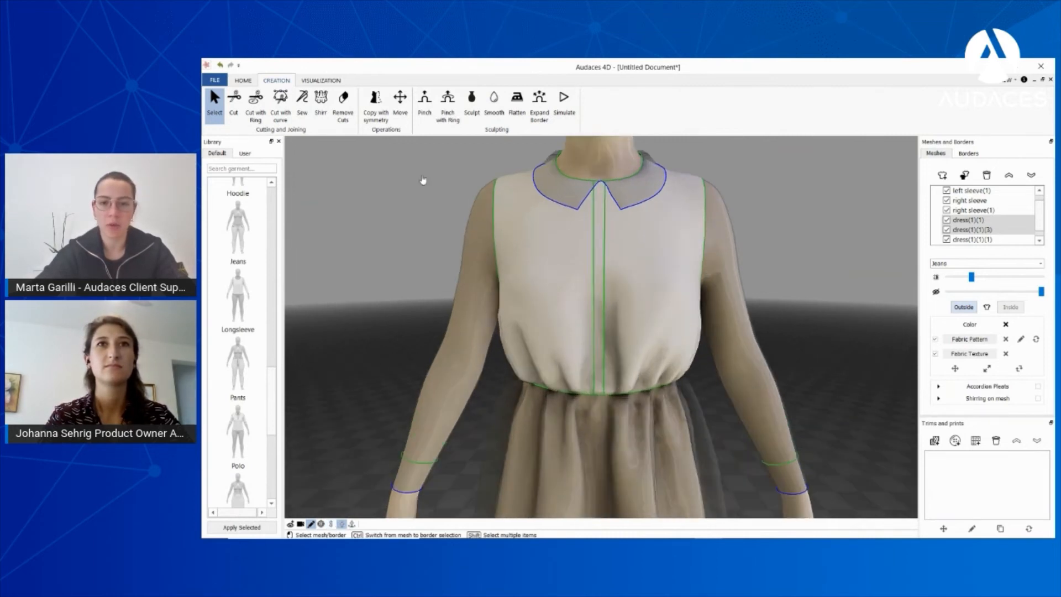
{"action": "left_click", "coordinate": [247, 85]}
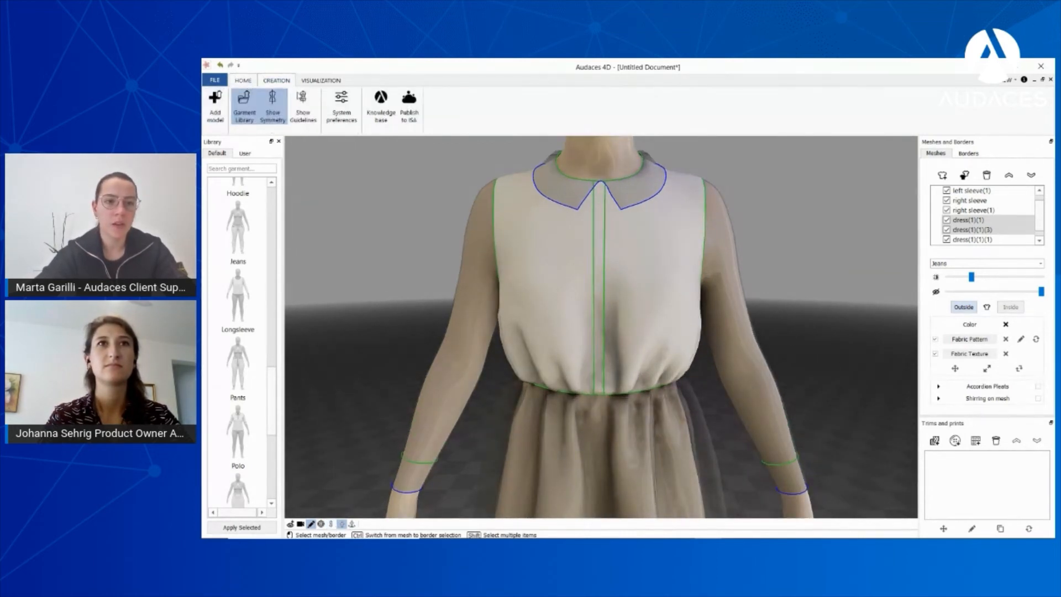
{"action": "left_click", "coordinate": [303, 105]}
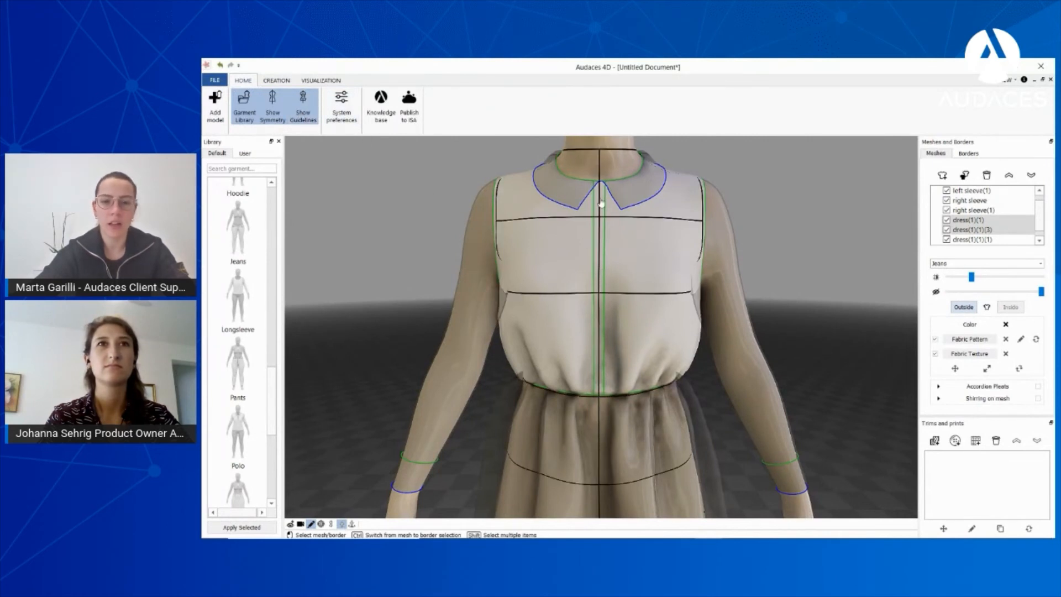
- Place the trim image Button 4 holes vertical buttonhole_silver.png from the Buttons folder on the placket strip just below the collar
{"action": "scroll", "coordinate": [617, 215], "scroll_direction": "up", "scroll_amount": 2}
{"action": "middle_click_drag", "start_coordinate": [599, 503], "coordinate": [599, 300]}
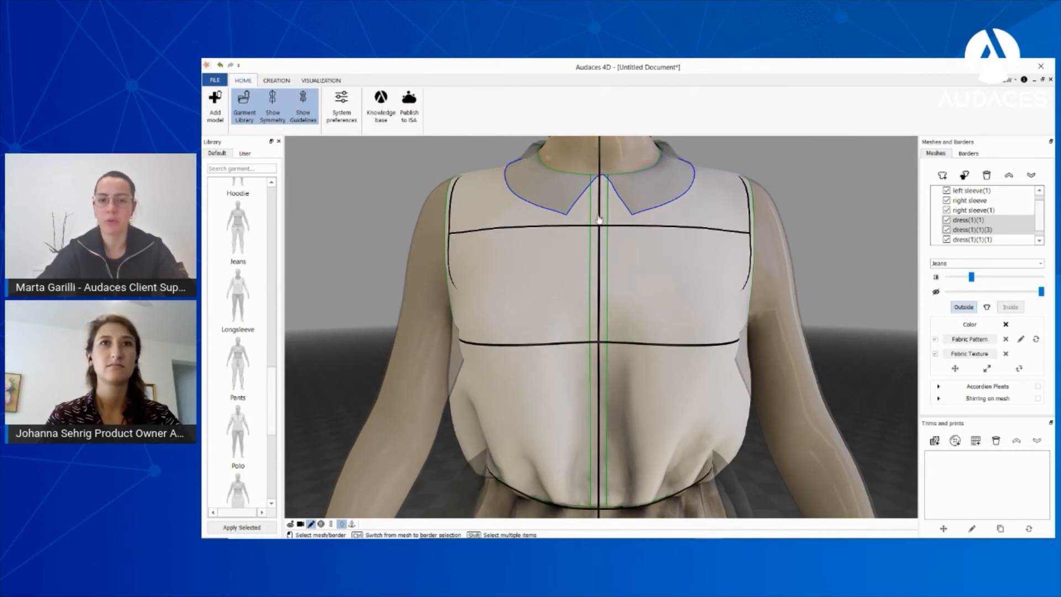
{"action": "left_click", "coordinate": [955, 441]}
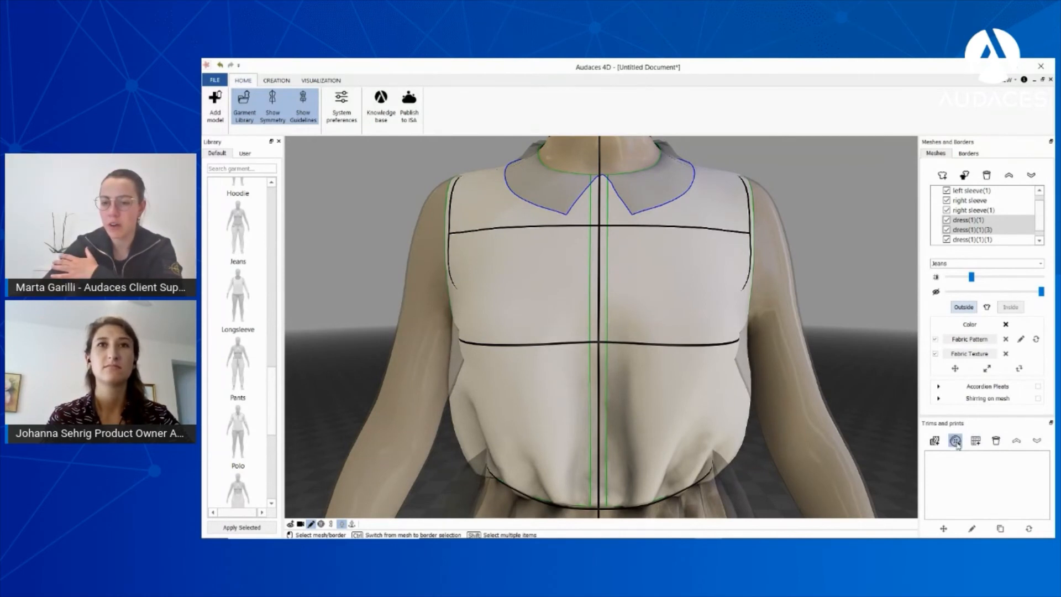
{"action": "left_click", "coordinate": [659, 321]}
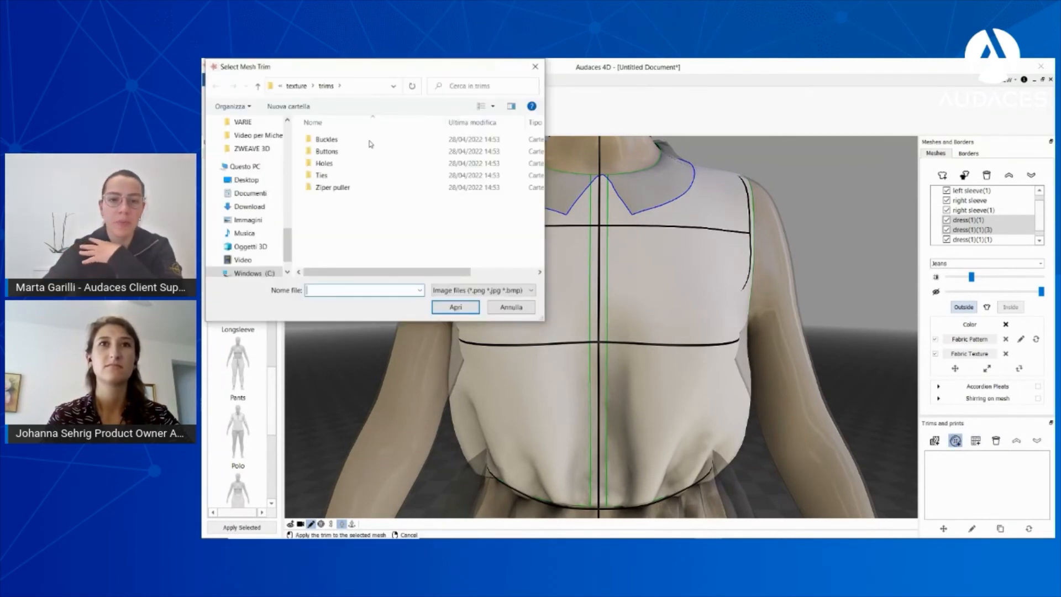
{"action": "double_click", "coordinate": [334, 150]}
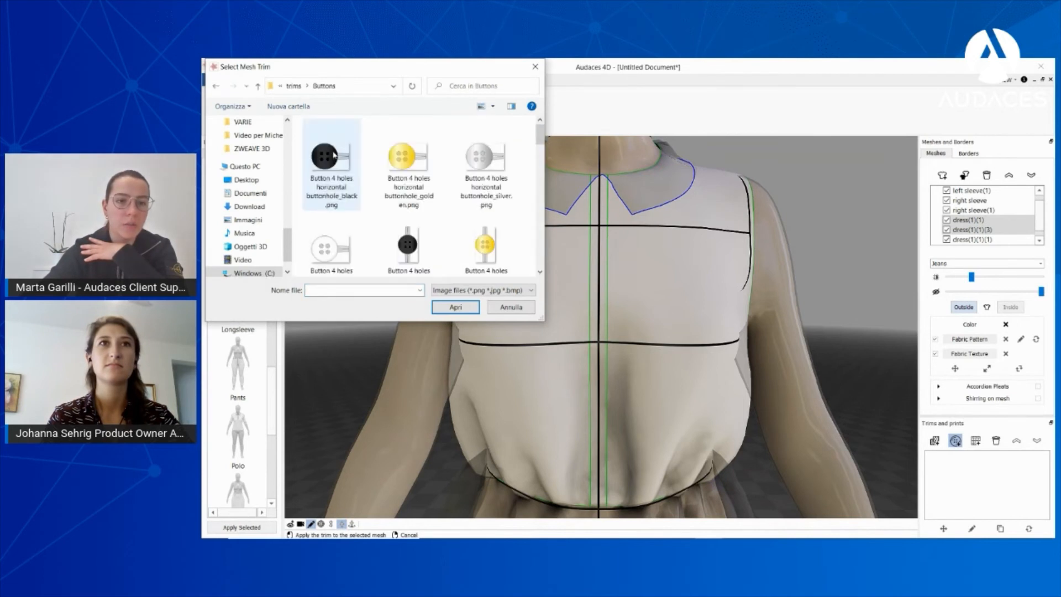
{"action": "scroll", "coordinate": [407, 170], "scroll_direction": "down", "scroll_amount": 1}
{"action": "scroll", "coordinate": [408, 169], "scroll_direction": "down", "scroll_amount": 1}
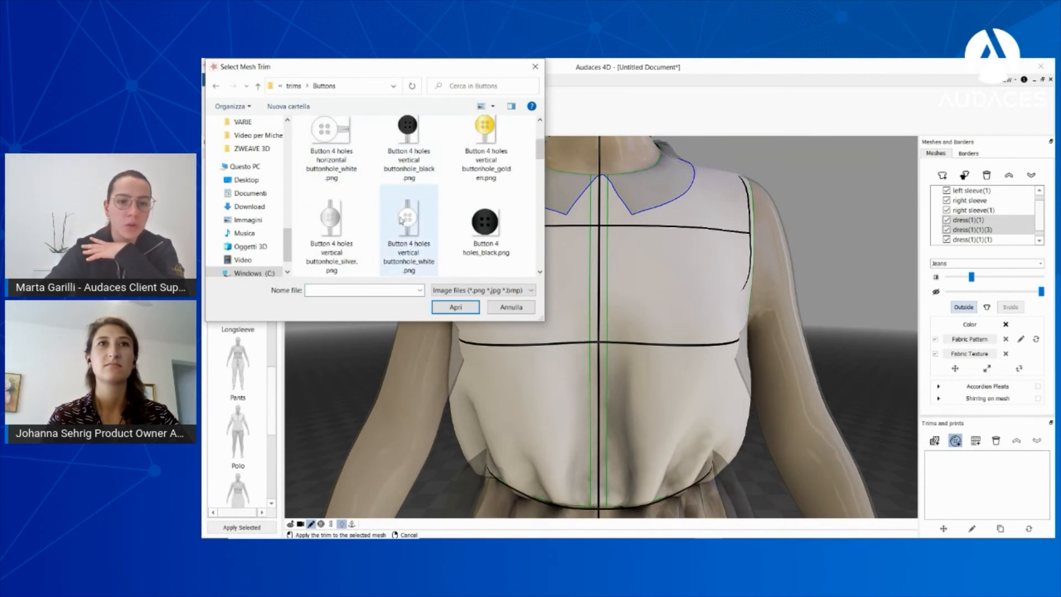
{"action": "left_click", "coordinate": [333, 225]}
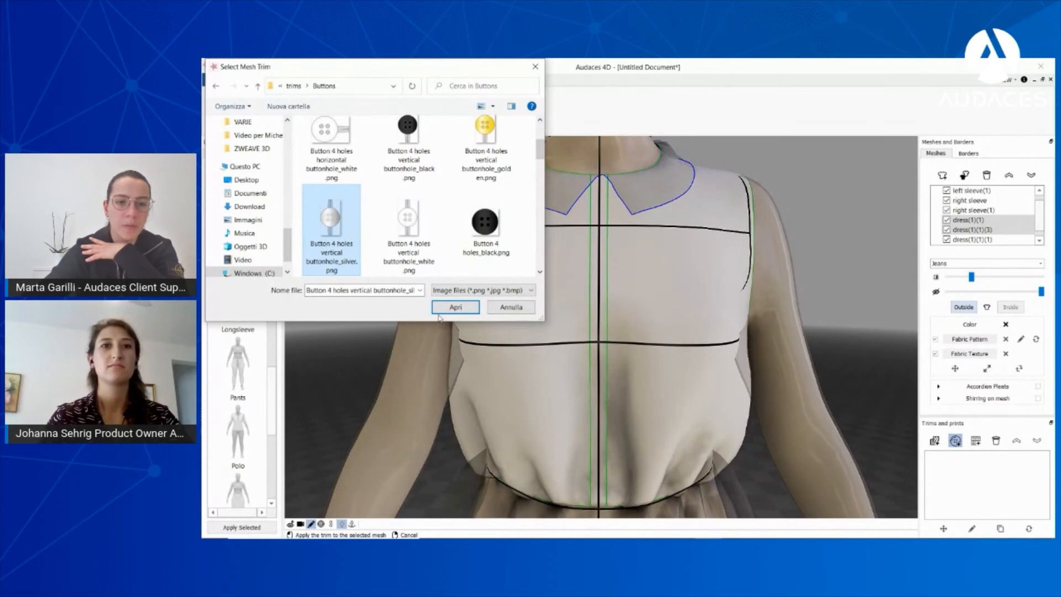
{"action": "left_click", "coordinate": [454, 308]}
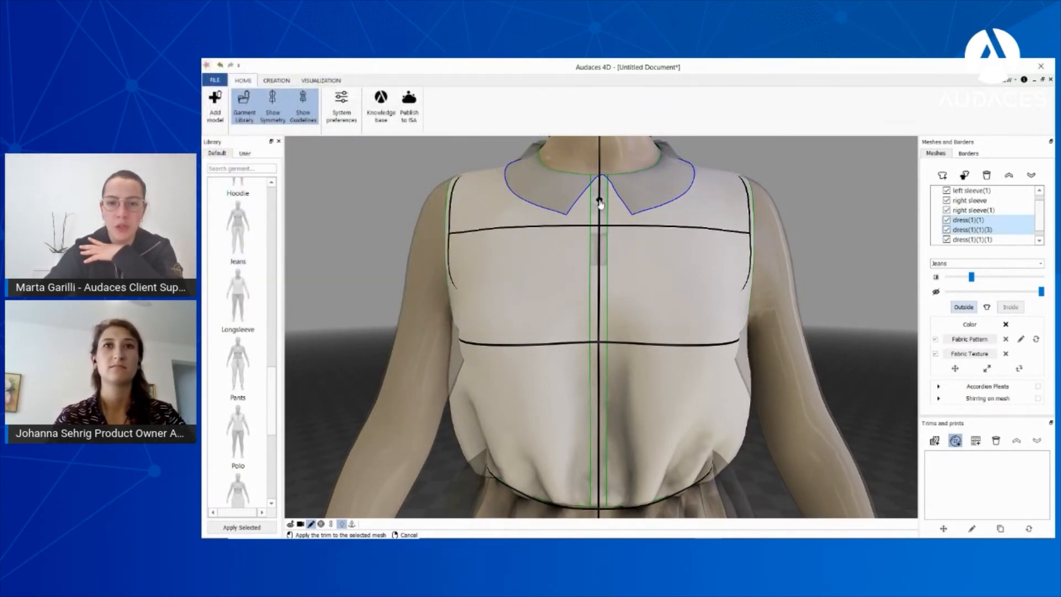
{"action": "left_click", "coordinate": [598, 227]}
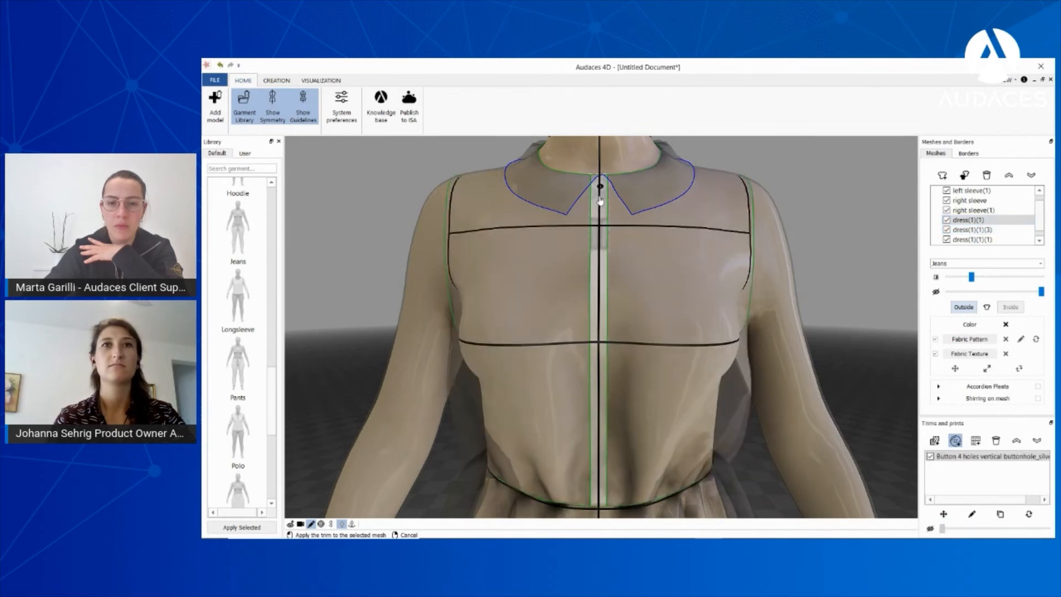
{"action": "right_click", "coordinate": [597, 228]}
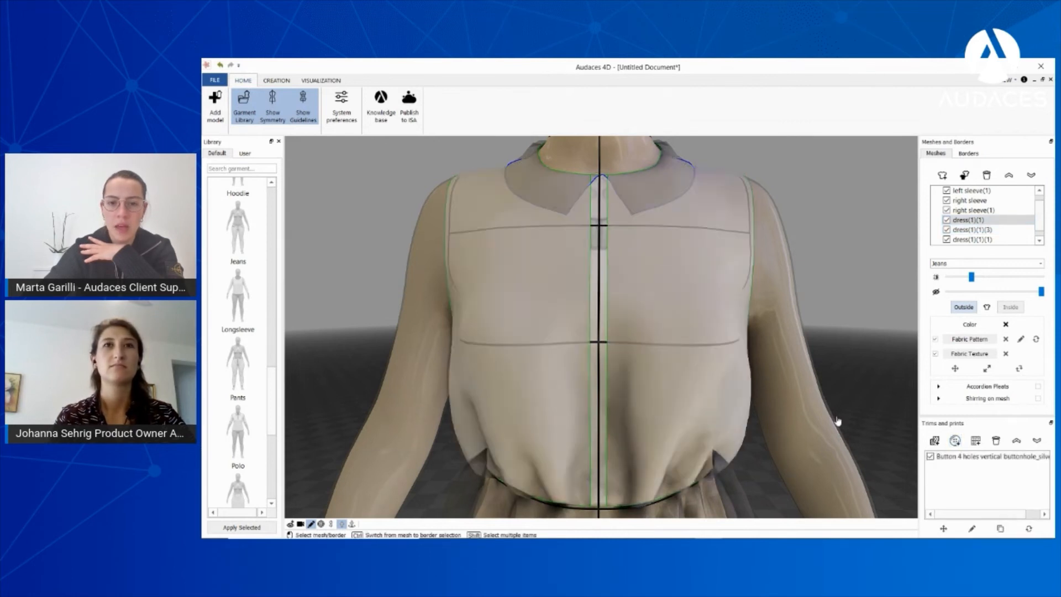
- Shrink the button trim to fit within the placket's width and centre it on the centre-front guideline just below the neckline
{"action": "left_click", "coordinate": [953, 458]}
{"action": "left_click", "coordinate": [945, 514]}
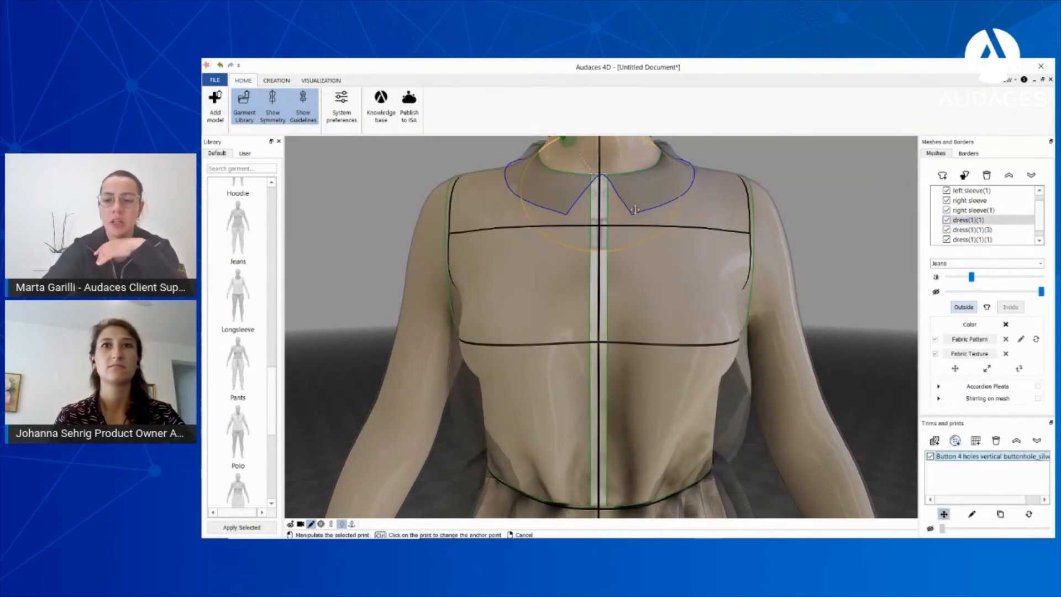
{"action": "left_click_drag", "start_coordinate": [624, 239], "coordinate": [611, 188]}
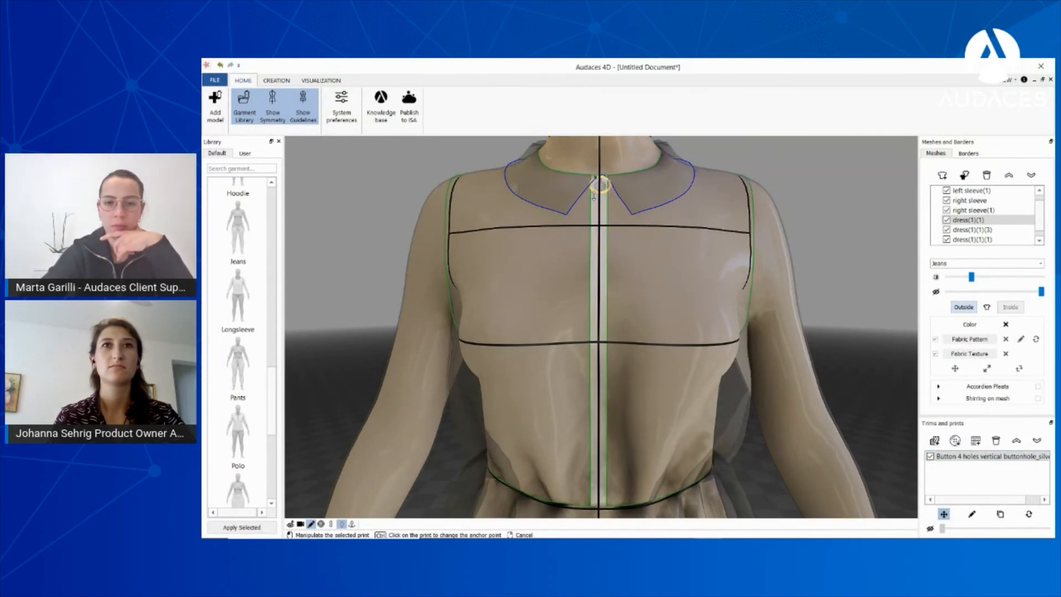
{"action": "scroll", "coordinate": [611, 185], "scroll_direction": "up", "scroll_amount": 3}
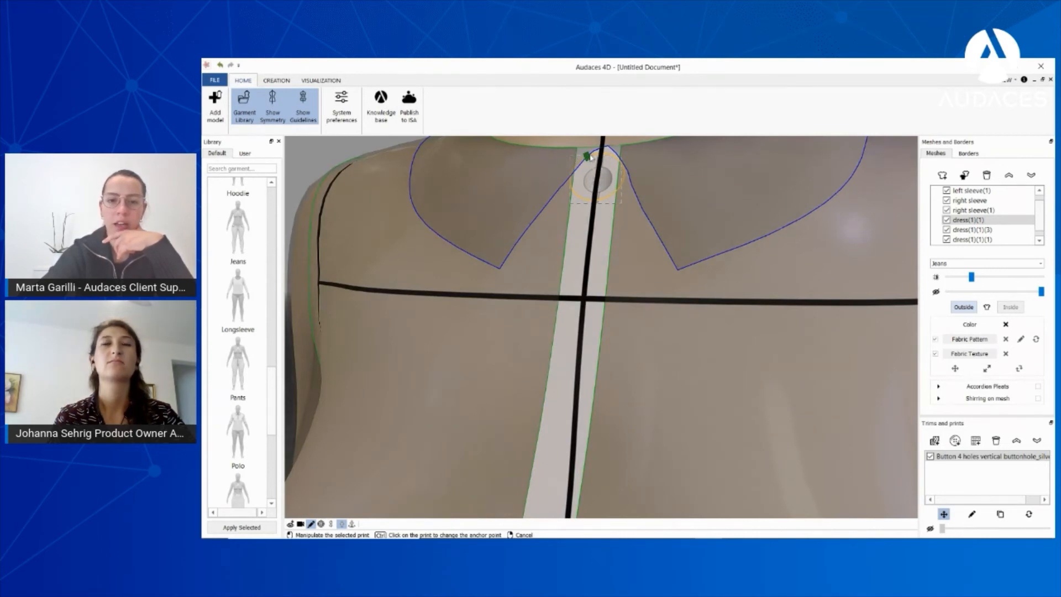
{"action": "middle_click_drag", "start_coordinate": [573, 207], "coordinate": [623, 194]}
{"action": "mouse_move", "coordinate": [617, 177]}
{"action": "left_mouse_down"}
{"action": "mouse_move", "coordinate": [621, 167]}
{"action": "mouse_move", "coordinate": [612, 178]}
{"action": "mouse_move", "coordinate": [622, 193]}
{"action": "mouse_move", "coordinate": [616, 183]}
{"action": "left_mouse_up"}
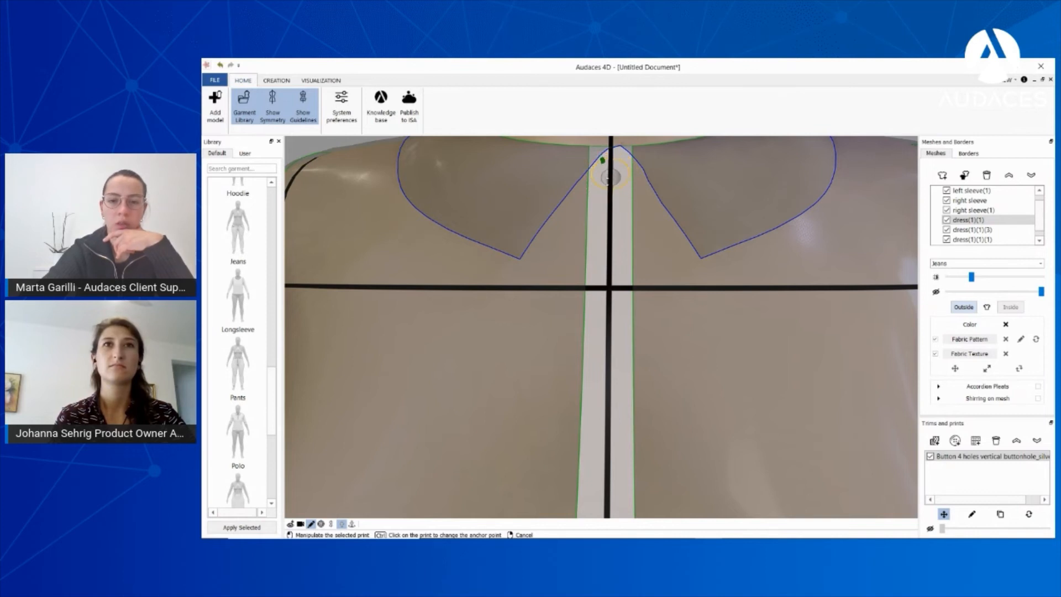
- Set the placed button trim's opacity to its maximum
{"action": "scroll", "coordinate": [603, 168], "scroll_direction": "down", "scroll_amount": 6}
{"action": "middle_click_drag", "start_coordinate": [620, 409], "coordinate": [619, 387]}
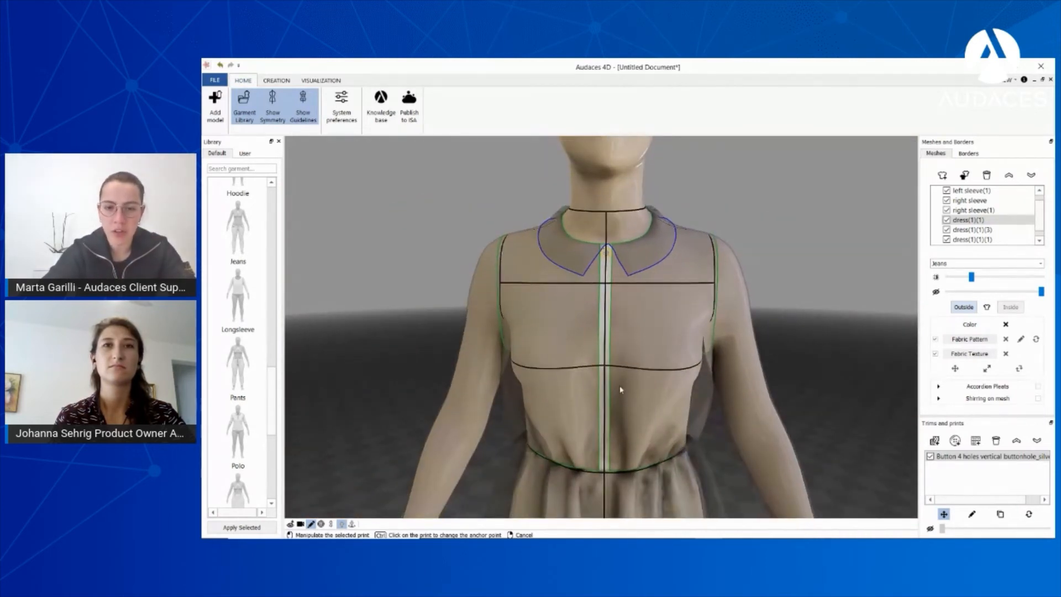
{"action": "right_click_drag", "start_coordinate": [586, 297], "coordinate": [591, 280]}
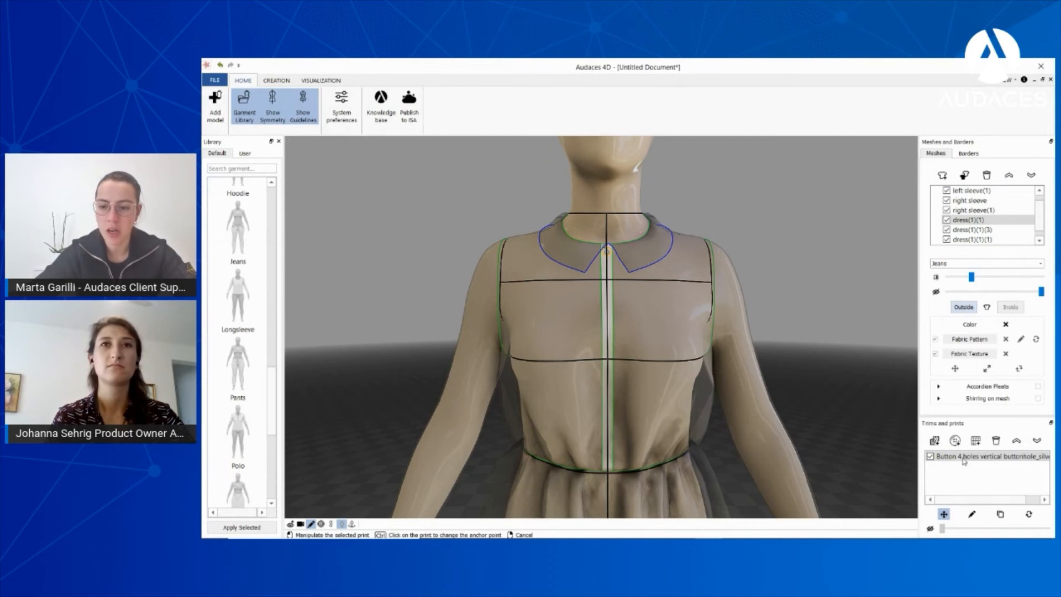
{"action": "left_click", "coordinate": [931, 529]}
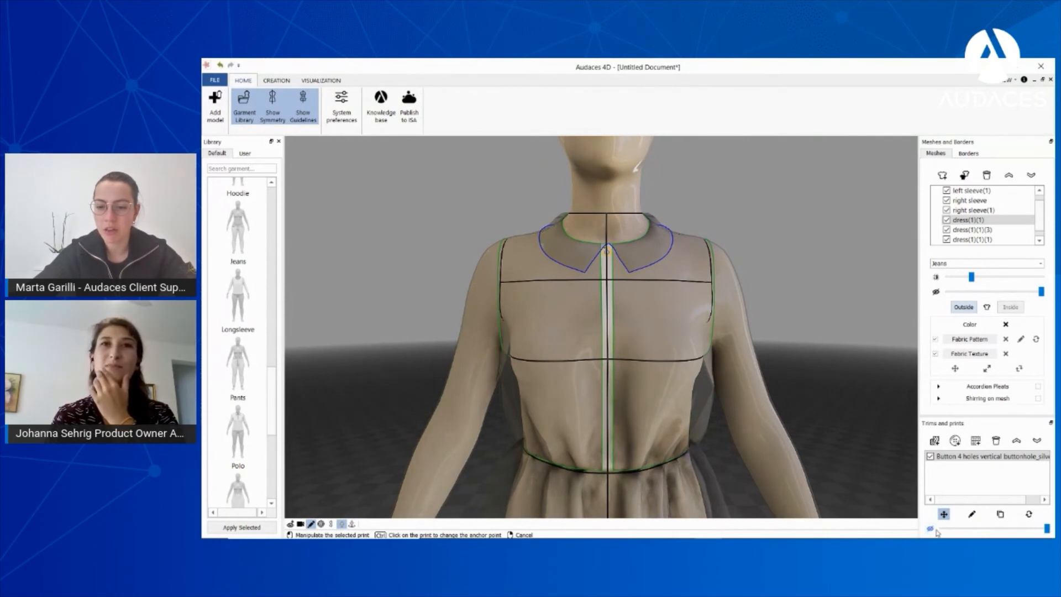
{"action": "scroll", "coordinate": [608, 249], "scroll_direction": "up", "scroll_amount": 5}
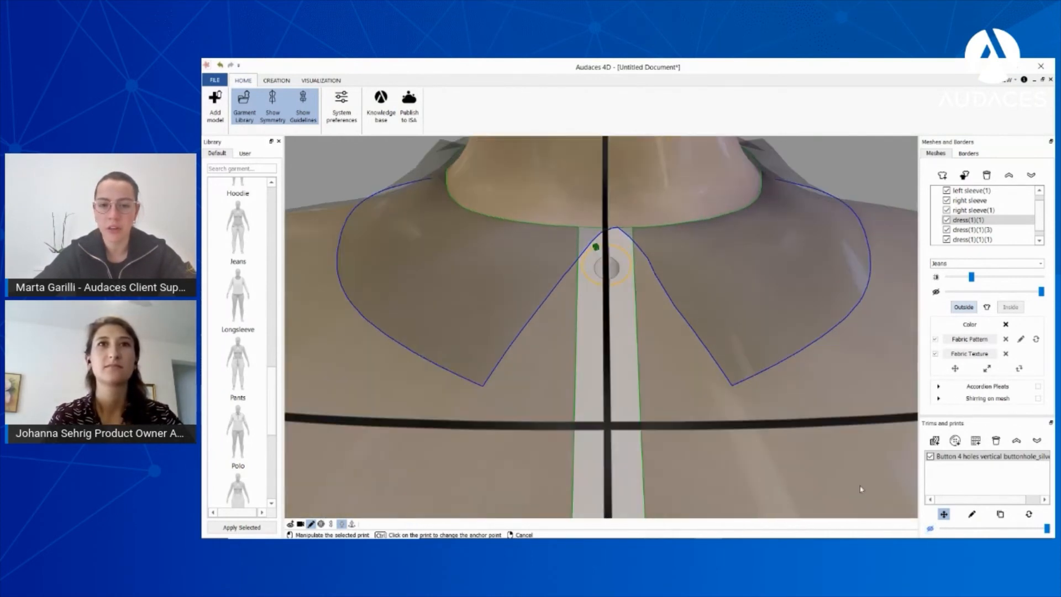
{"action": "left_click", "coordinate": [932, 532]}
{"action": "left_click", "coordinate": [932, 532]}
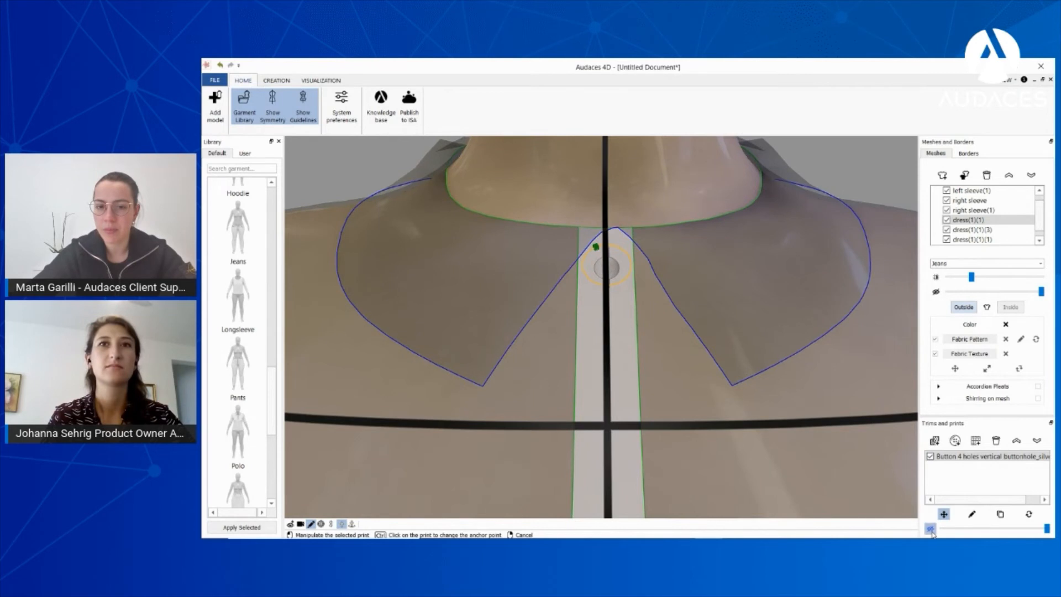
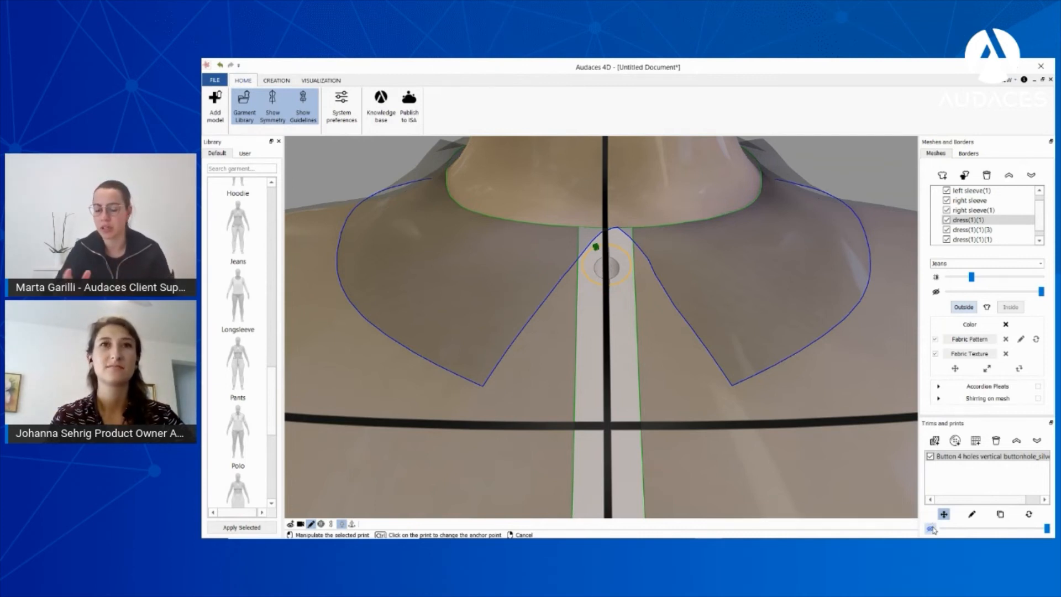
{"action": "left_click", "coordinate": [932, 529]}
{"action": "left_click", "coordinate": [932, 529]}
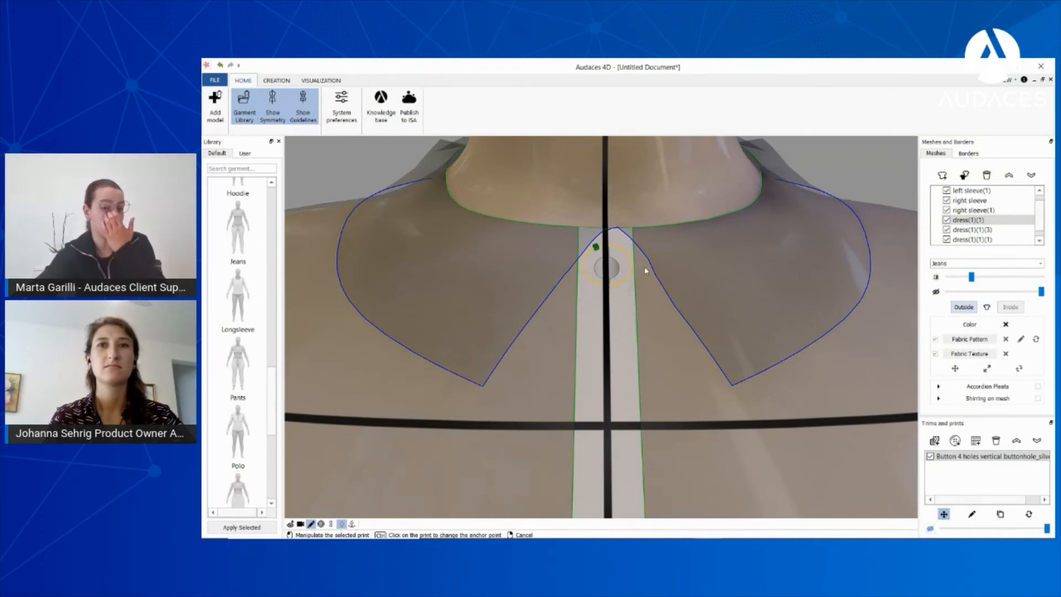
- Duplicate the button trim seven times down the centre-front guideline, spacing the copies along the placket to just above the waist seam
{"action": "scroll", "coordinate": [646, 270], "scroll_direction": "down", "scroll_amount": 6}
{"action": "middle_click_drag", "start_coordinate": [603, 438], "coordinate": [609, 347]}
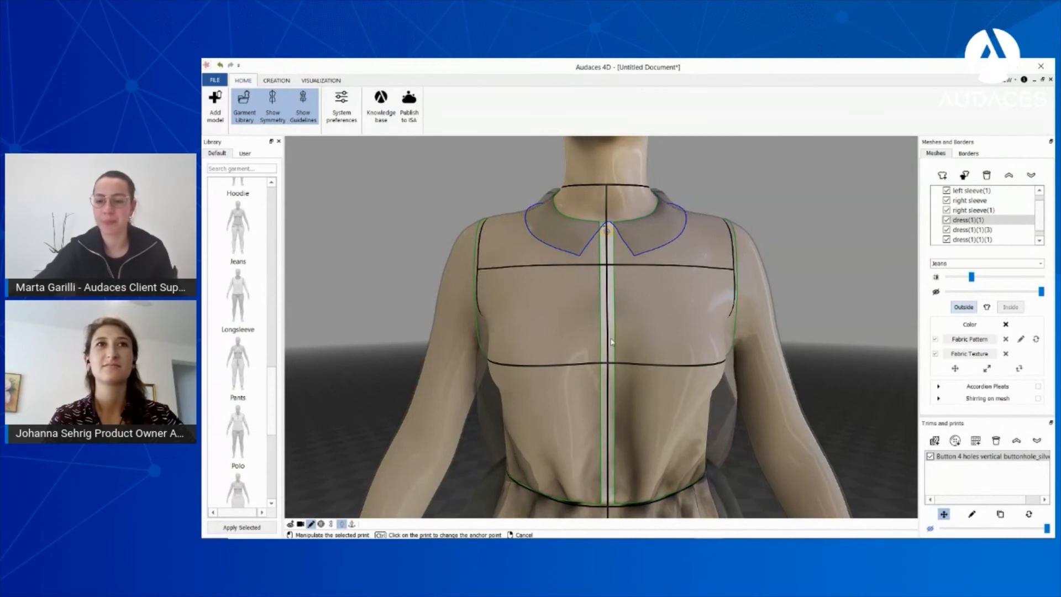
{"action": "left_click", "coordinate": [1001, 515]}
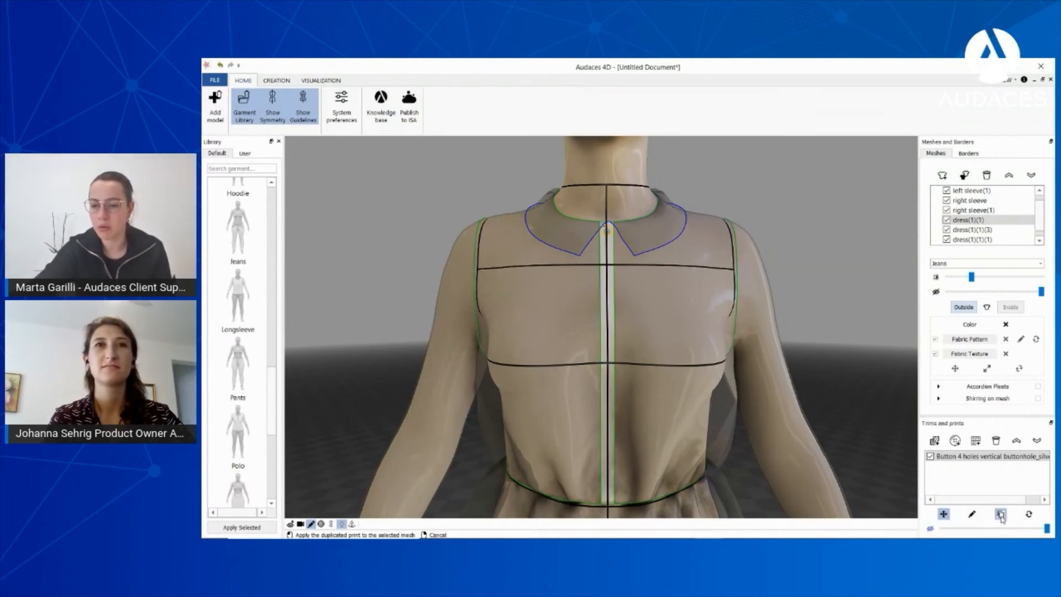
{"action": "left_click", "coordinate": [608, 269]}
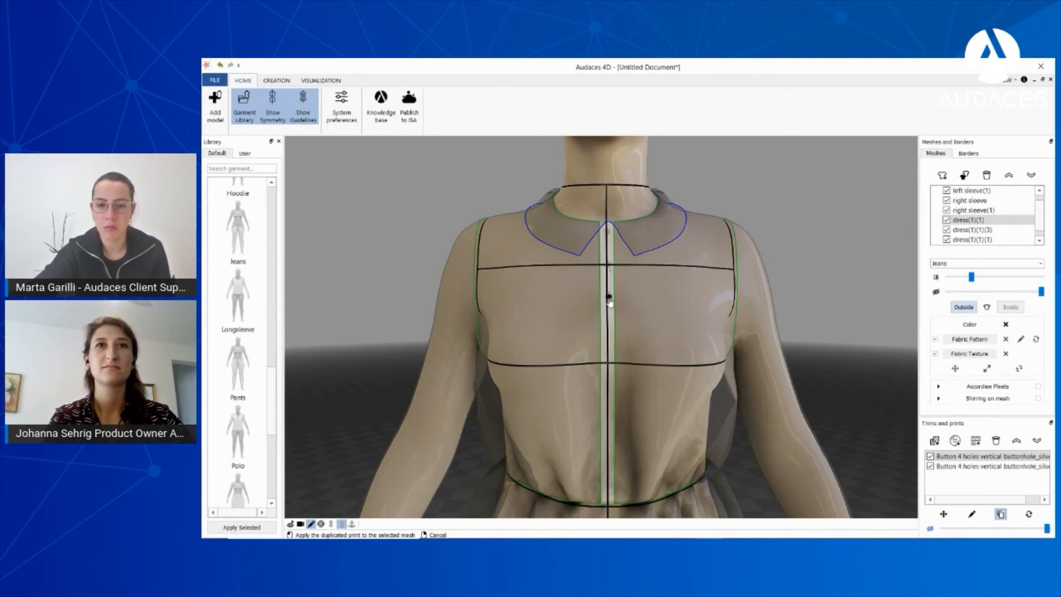
{"action": "left_click", "coordinate": [608, 303]}
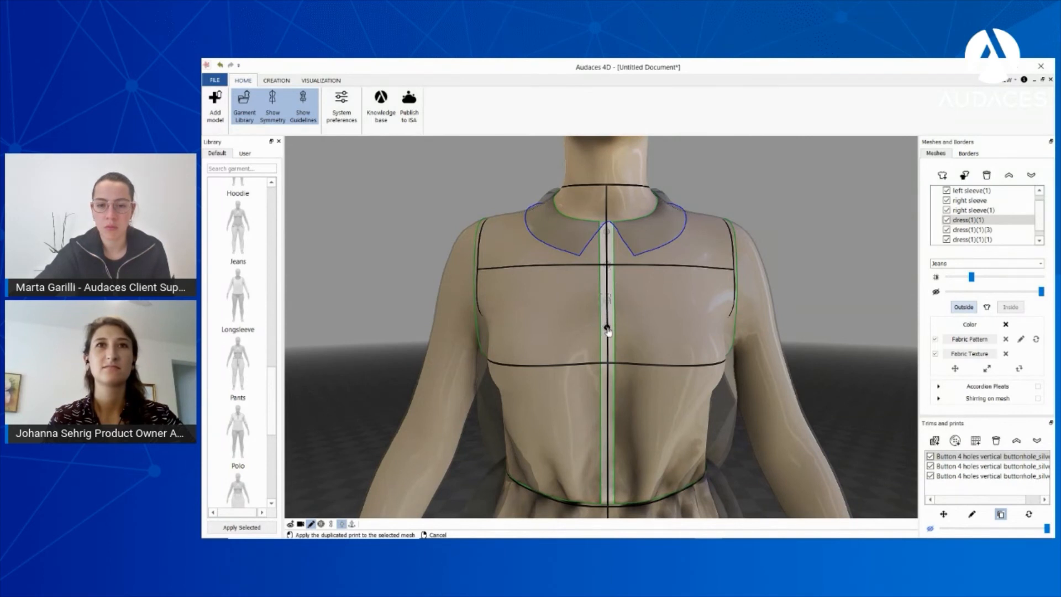
{"action": "left_click", "coordinate": [608, 334]}
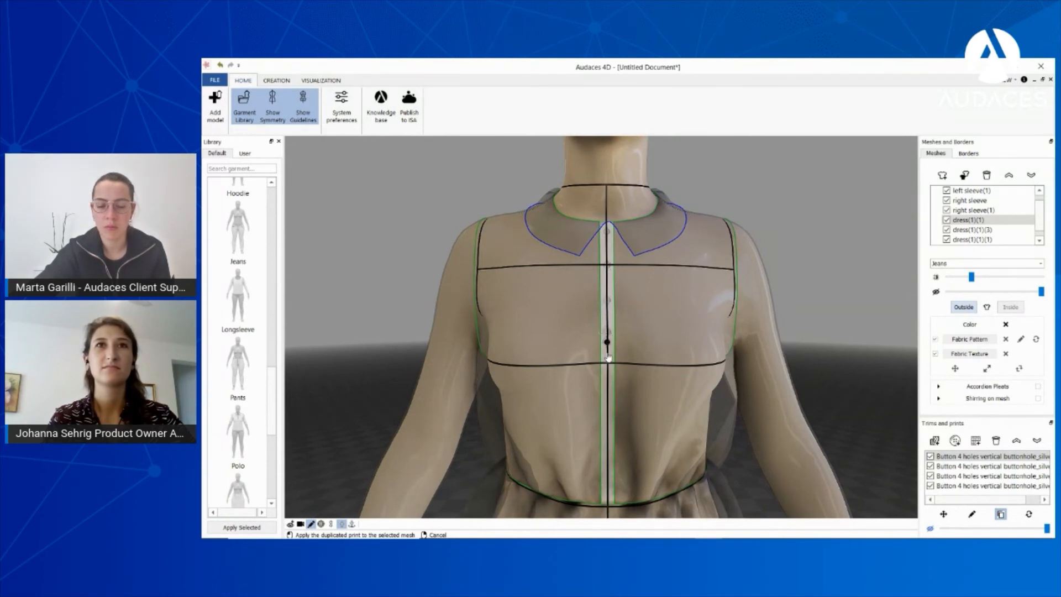
{"action": "left_click", "coordinate": [608, 366]}
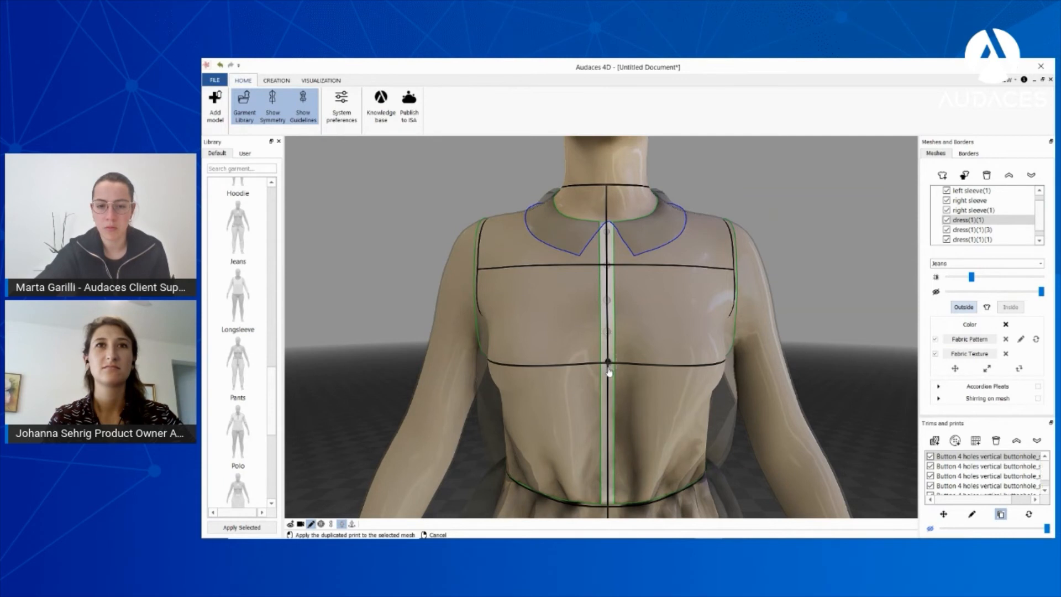
{"action": "left_click", "coordinate": [608, 409]}
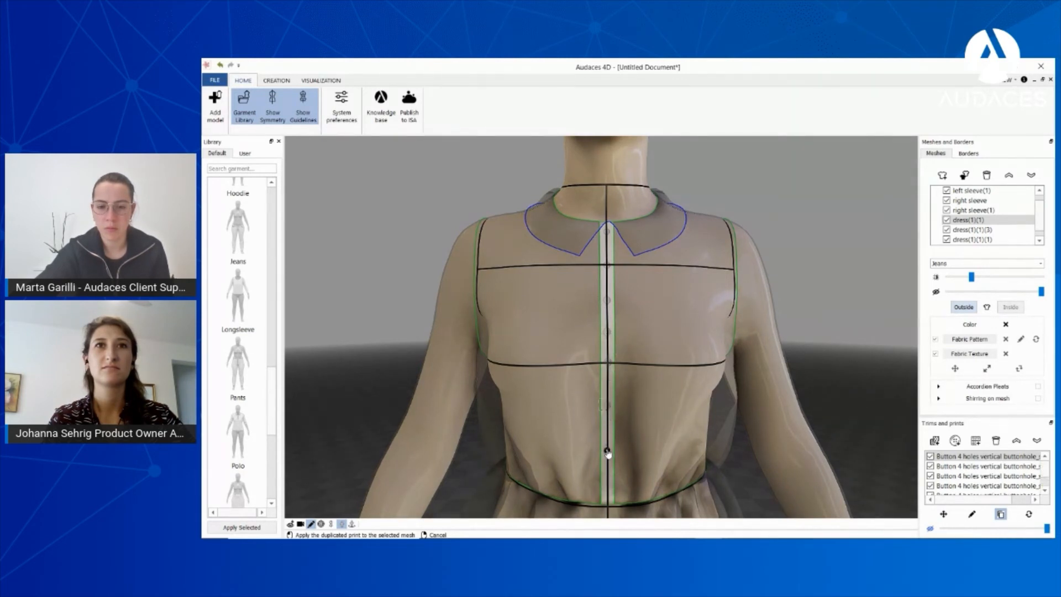
{"action": "left_click", "coordinate": [608, 449]}
{"action": "left_click", "coordinate": [609, 485]}
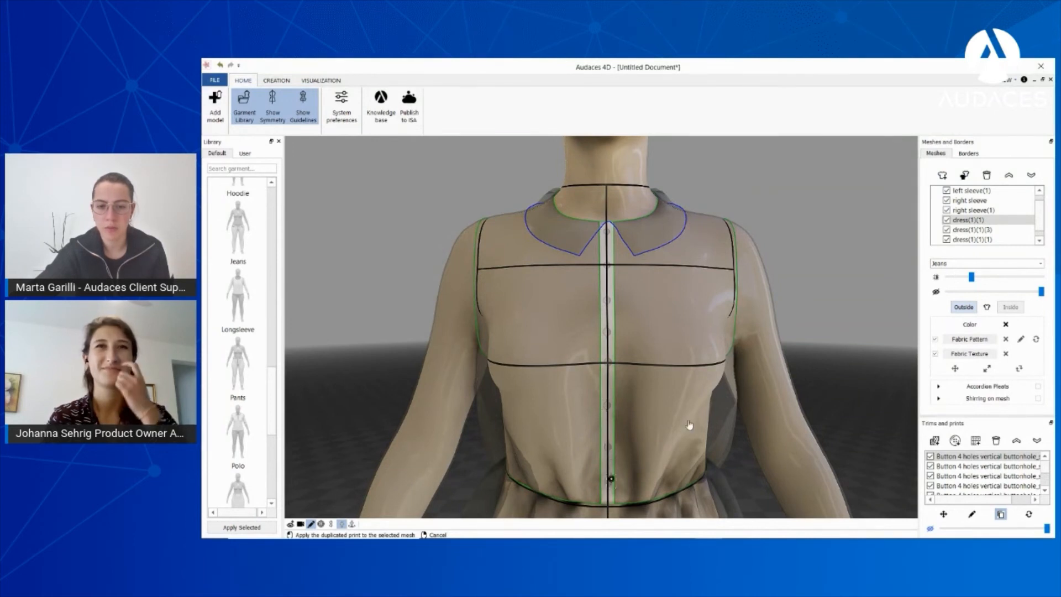
- Hide the body guidelines and shift one of the middle buttons slightly down the placket to even out the spacing
{"action": "left_click", "coordinate": [303, 111]}
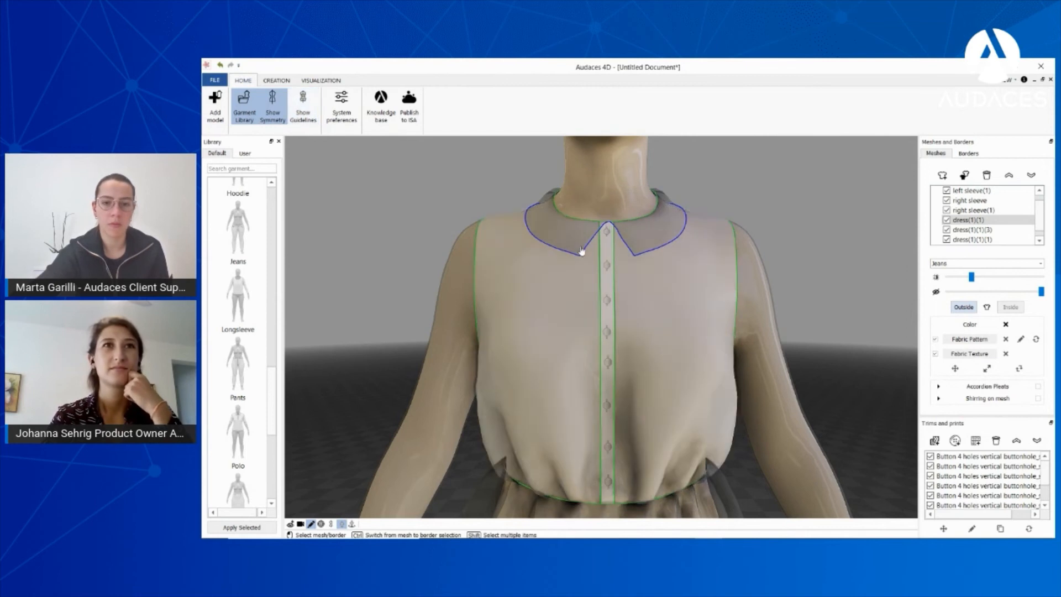
{"action": "scroll", "coordinate": [608, 340], "scroll_direction": "up", "scroll_amount": 5}
{"action": "scroll", "coordinate": [598, 334], "scroll_direction": "down", "scroll_amount": 5}
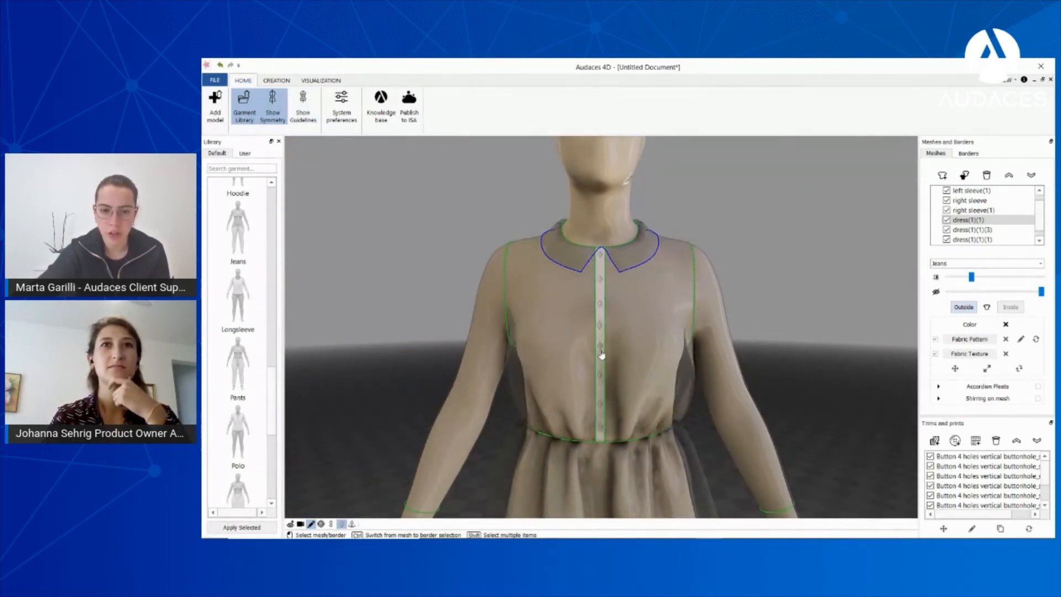
{"action": "left_click", "coordinate": [600, 343]}
{"action": "left_click_drag", "start_coordinate": [599, 346], "coordinate": [600, 359]}
{"action": "scroll", "coordinate": [600, 304], "scroll_direction": "up", "scroll_amount": 3}
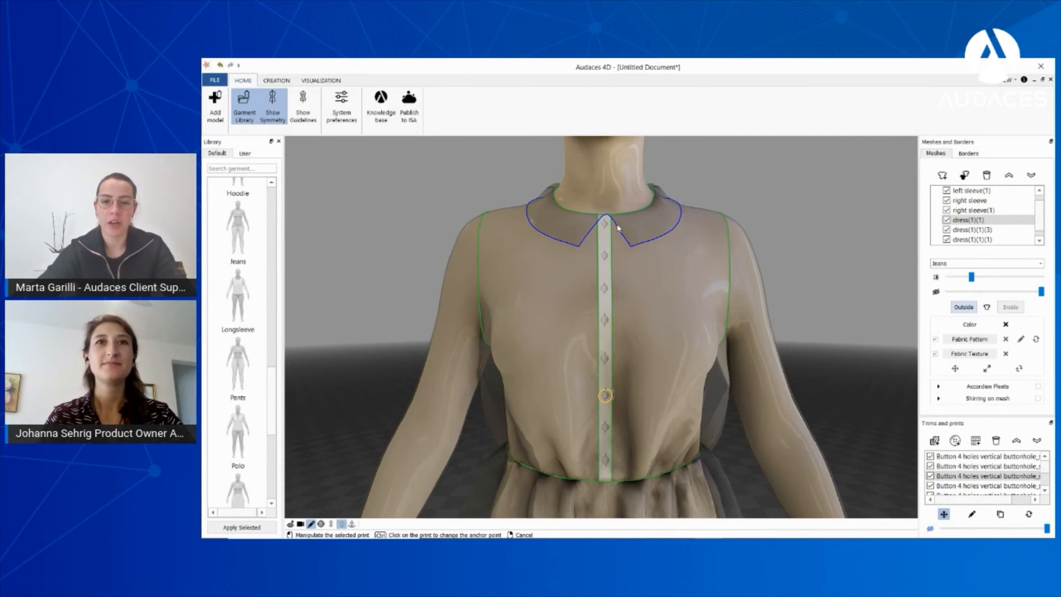
{"action": "scroll", "coordinate": [581, 235], "scroll_direction": "down", "scroll_amount": 2}
{"action": "scroll", "coordinate": [582, 235], "scroll_direction": "down", "scroll_amount": 1}
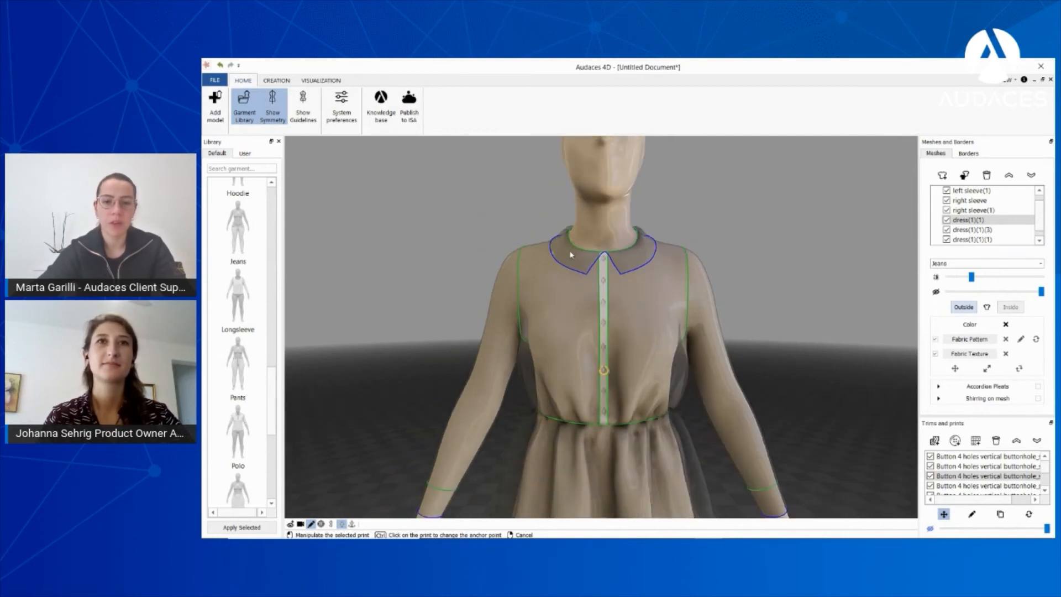
{"action": "scroll", "coordinate": [585, 225], "scroll_direction": "down", "scroll_amount": 3}
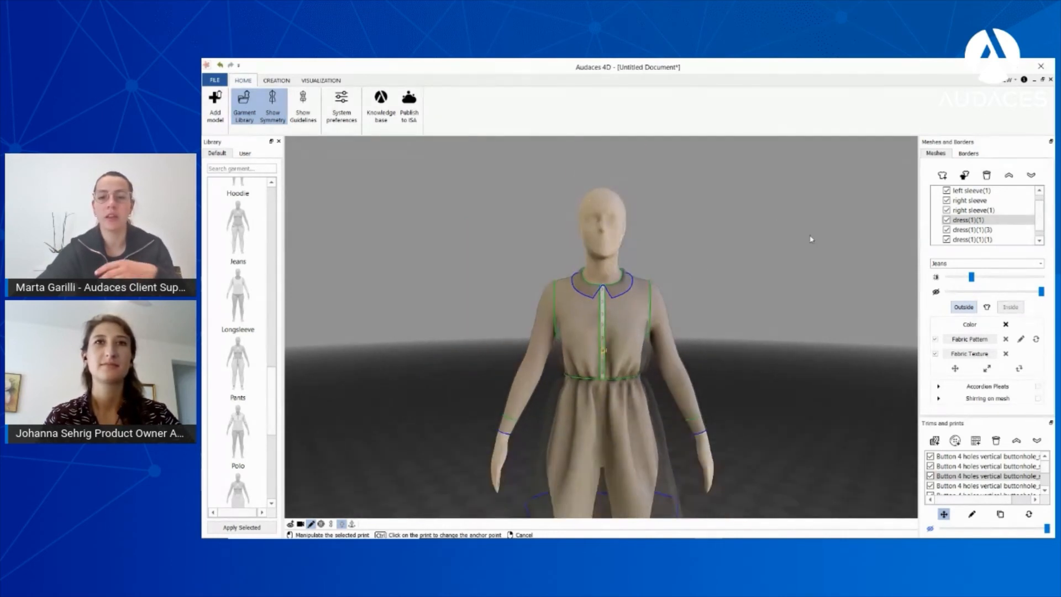
{"action": "scroll", "coordinate": [627, 249], "scroll_direction": "down", "scroll_amount": 4}
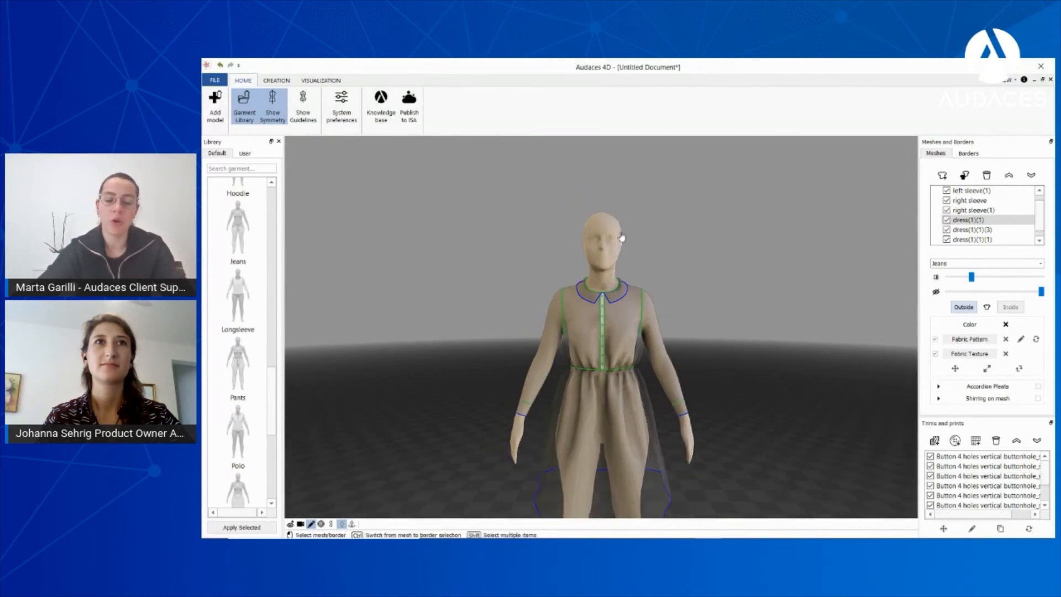
- Simulate only the left sleeve(1) and right sleeve(1) meshes, puffing them out with slight inflation before lowering inflation to its minimum
{"action": "scroll", "coordinate": [599, 464], "scroll_direction": "up", "scroll_amount": 2}
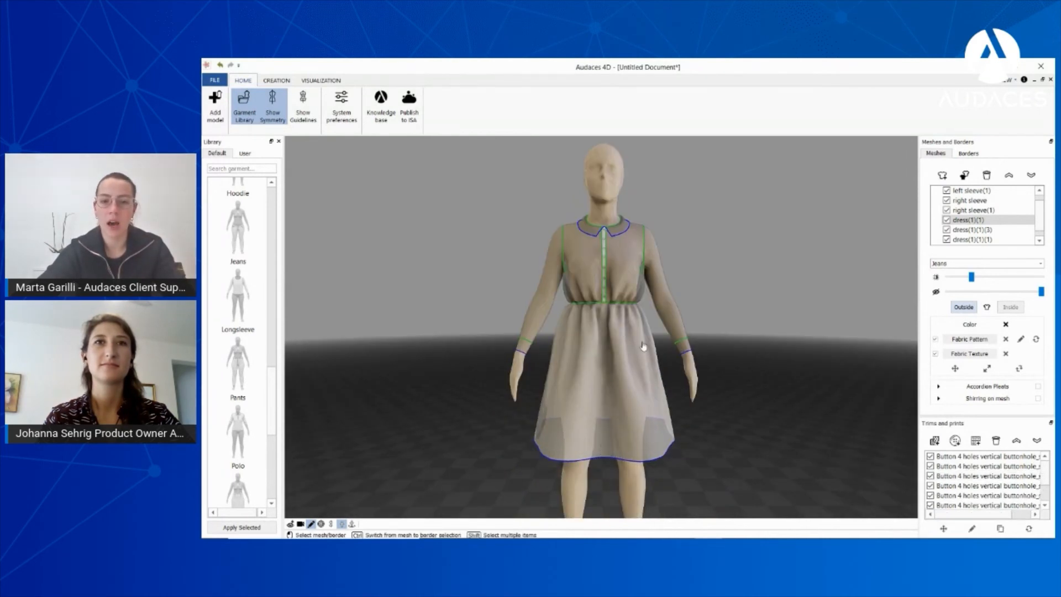
{"action": "mouse_move", "coordinate": [605, 341]}
{"action": "middle_mouse_down"}
{"action": "mouse_move", "coordinate": [606, 359]}
{"action": "mouse_move", "coordinate": [616, 349]}
{"action": "middle_mouse_up"}
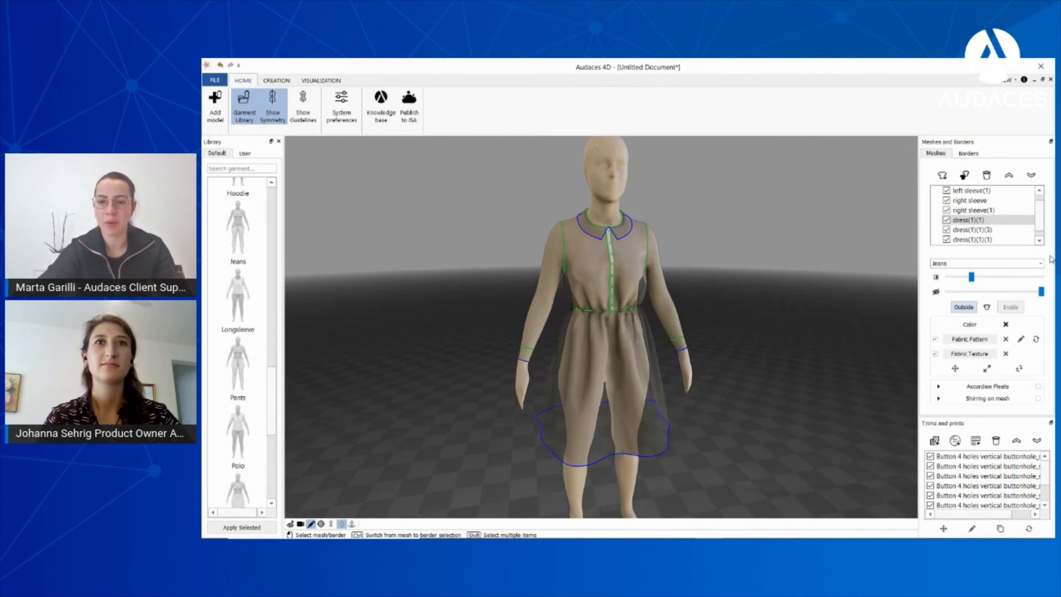
{"action": "scroll", "coordinate": [987, 213], "scroll_direction": "up", "scroll_amount": 1}
{"action": "left_click", "coordinate": [981, 190]}
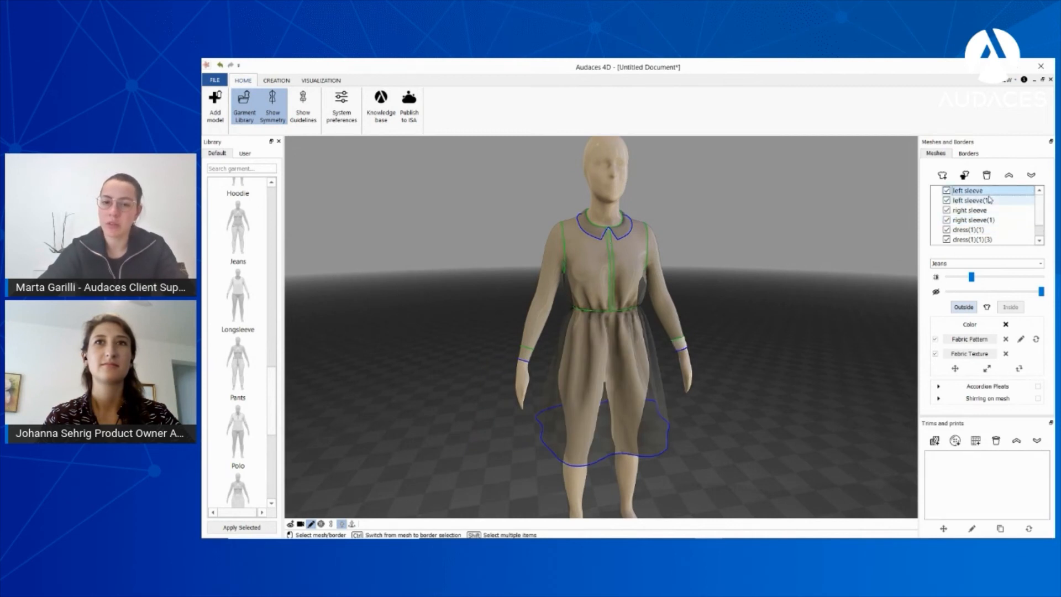
{"action": "scroll", "coordinate": [990, 200], "scroll_direction": "down", "scroll_amount": 2}
{"action": "scroll", "coordinate": [544, 289], "scroll_direction": "up", "scroll_amount": 3}
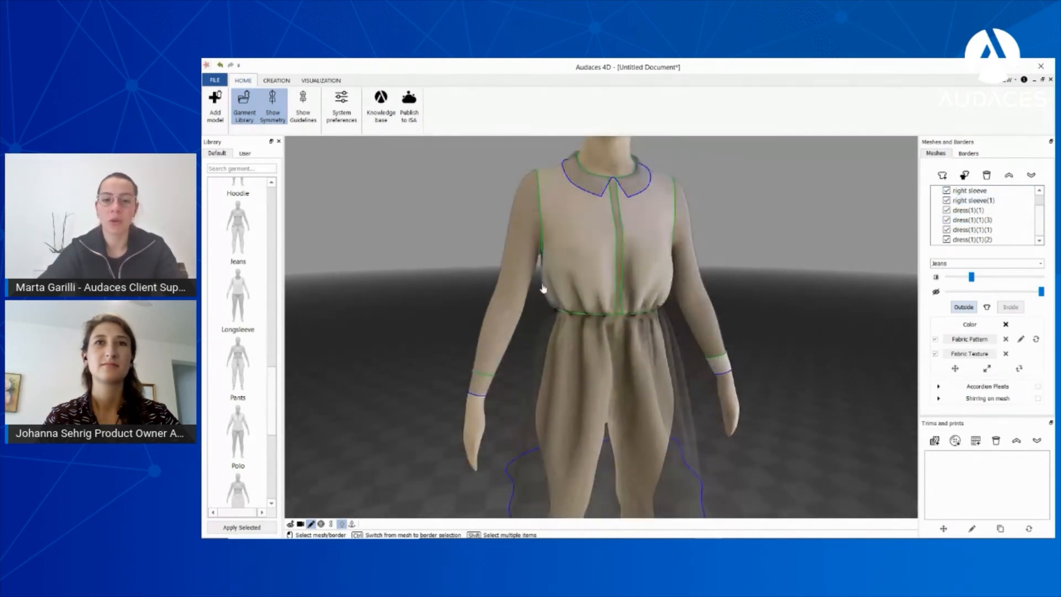
{"action": "scroll", "coordinate": [542, 285], "scroll_direction": "down", "scroll_amount": 3}
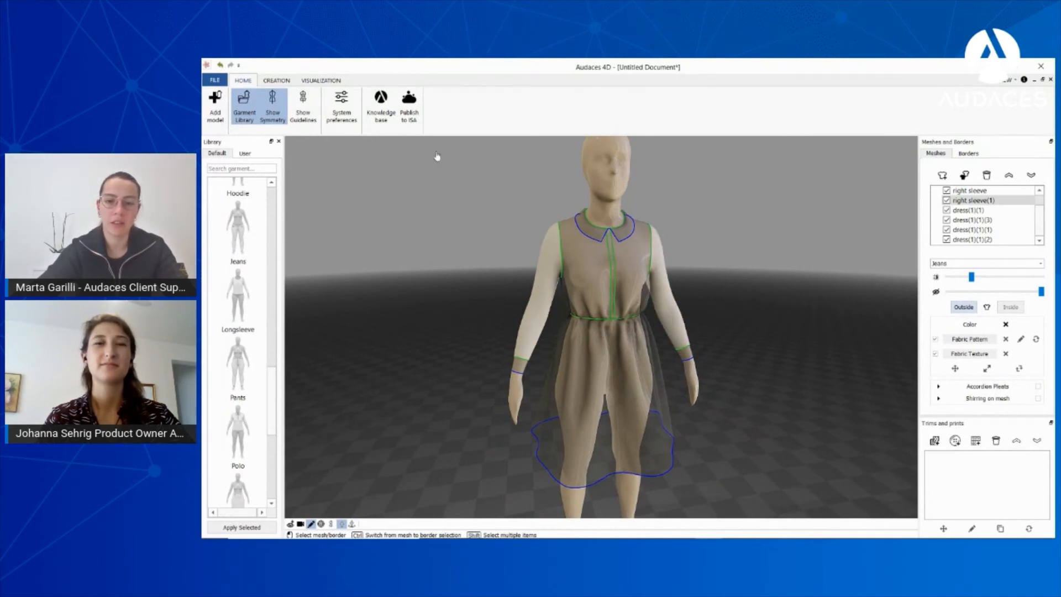
{"action": "left_click", "coordinate": [323, 80]}
{"action": "left_click", "coordinate": [277, 81]}
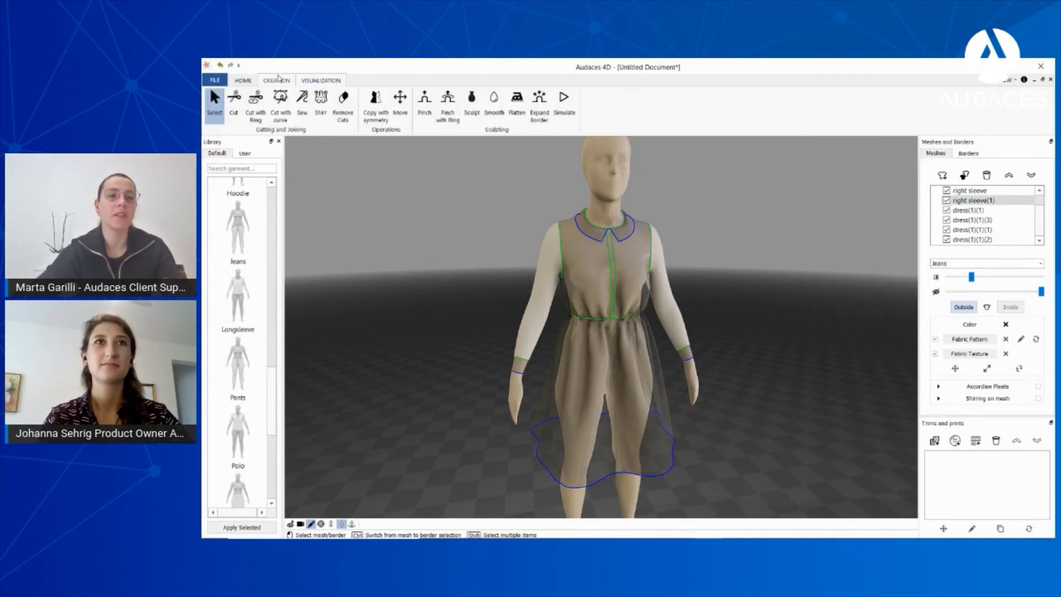
{"action": "left_click", "coordinate": [564, 102]}
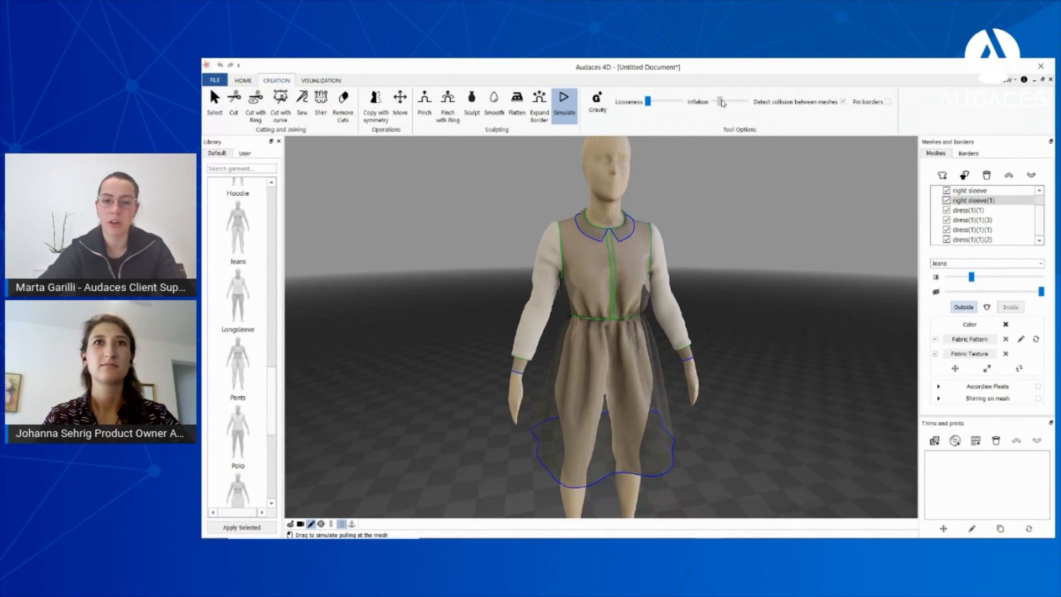
{"action": "left_click_drag", "start_coordinate": [722, 102], "coordinate": [714, 101]}
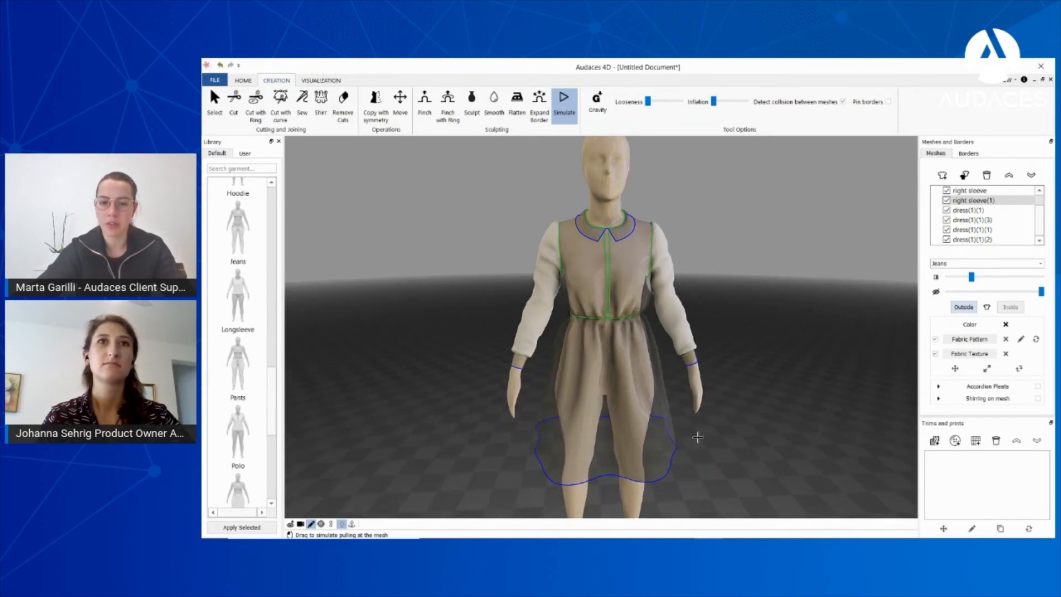
{"action": "key", "text": "Escape"}
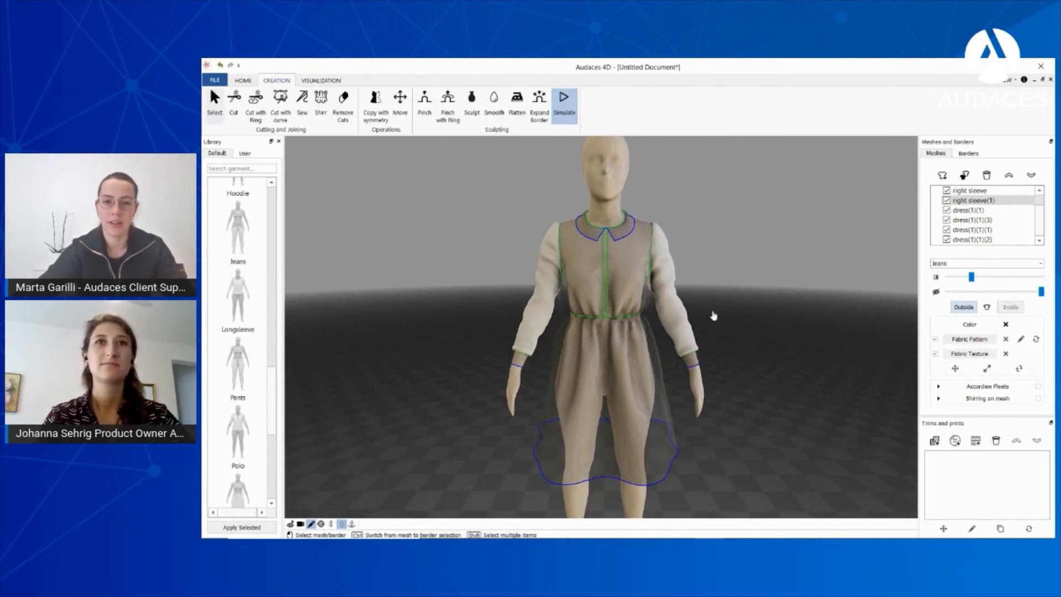
- Apply the fabric texture denim_a.u3m from the Denim_A folder to all meshes of the dress, from left sleeve to dress(1)(1)(2)
{"action": "scroll", "coordinate": [977, 207], "scroll_direction": "up", "scroll_amount": 1}
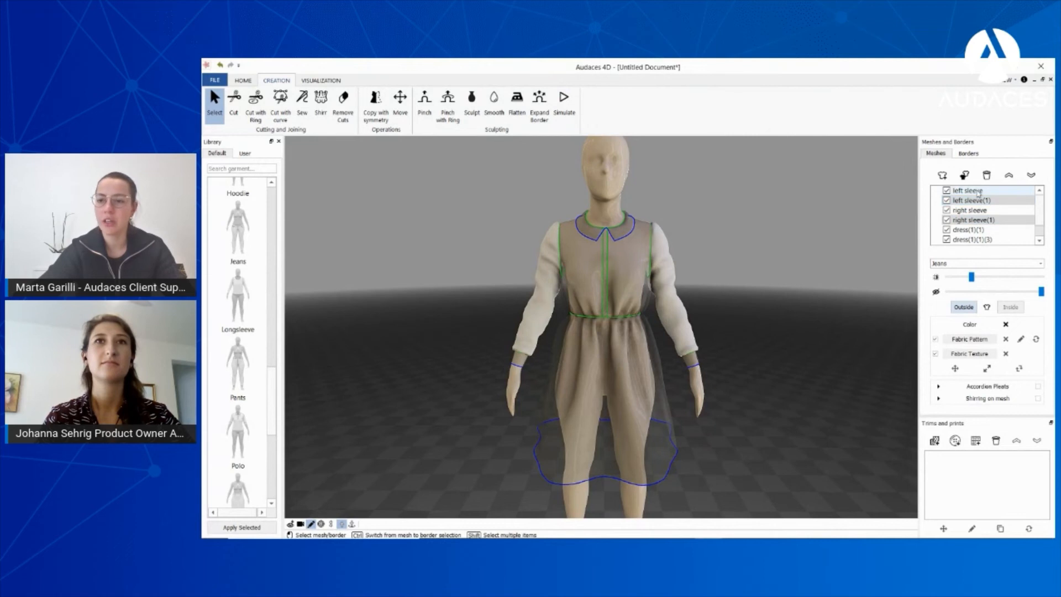
{"action": "left_click", "coordinate": [979, 192]}
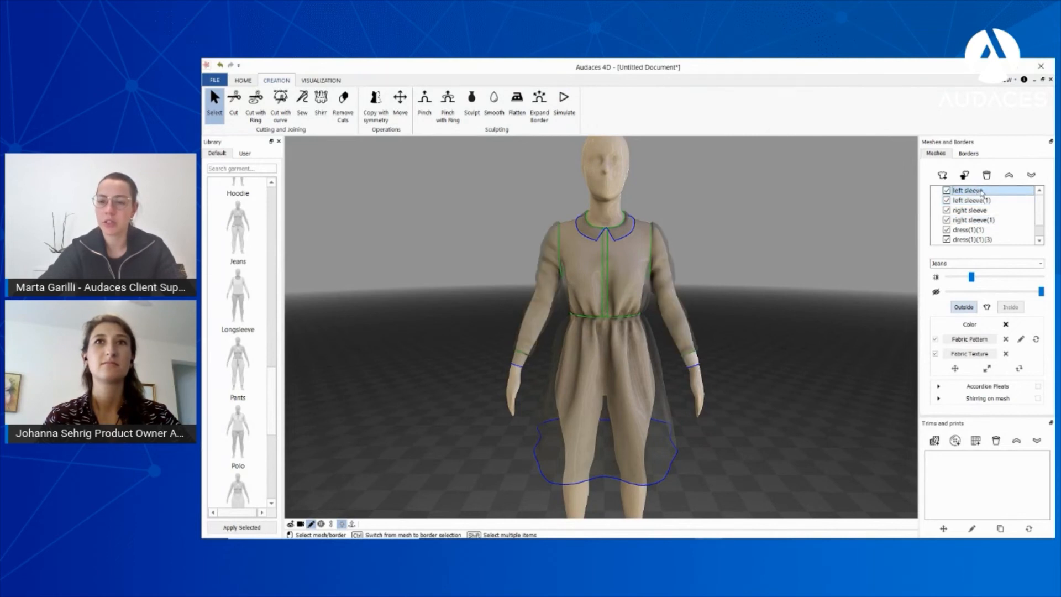
{"action": "scroll", "coordinate": [976, 193], "scroll_direction": "down", "scroll_amount": 1}
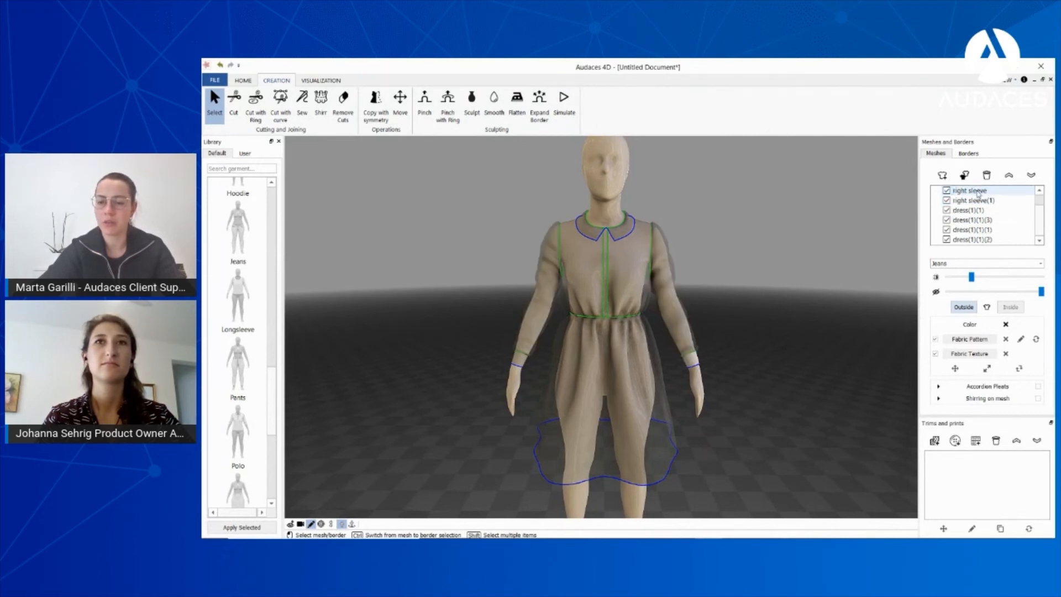
{"action": "left_click", "coordinate": [982, 241], "text": "shift"}
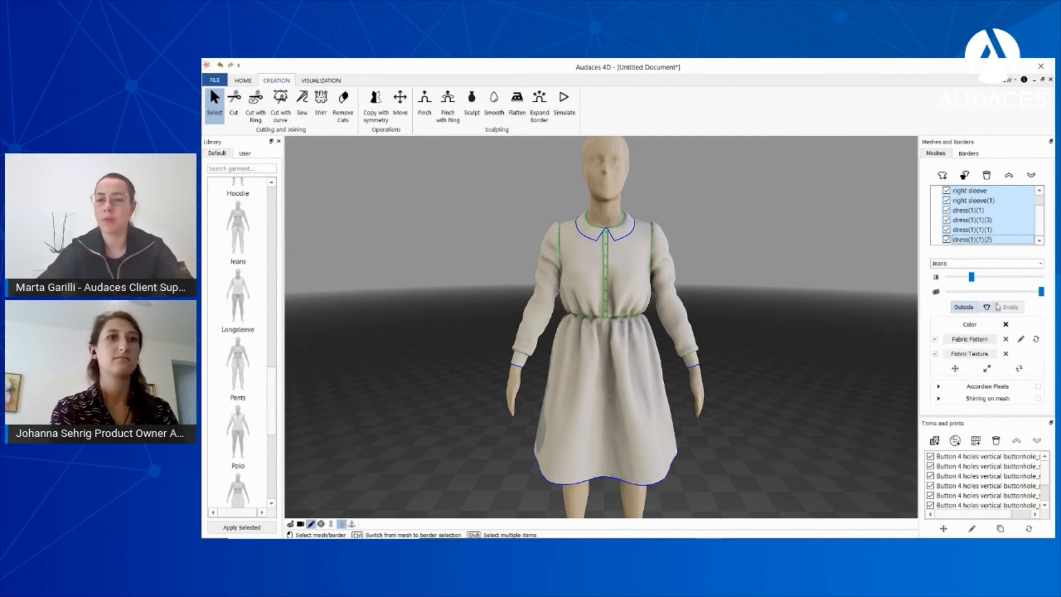
{"action": "left_click", "coordinate": [971, 354]}
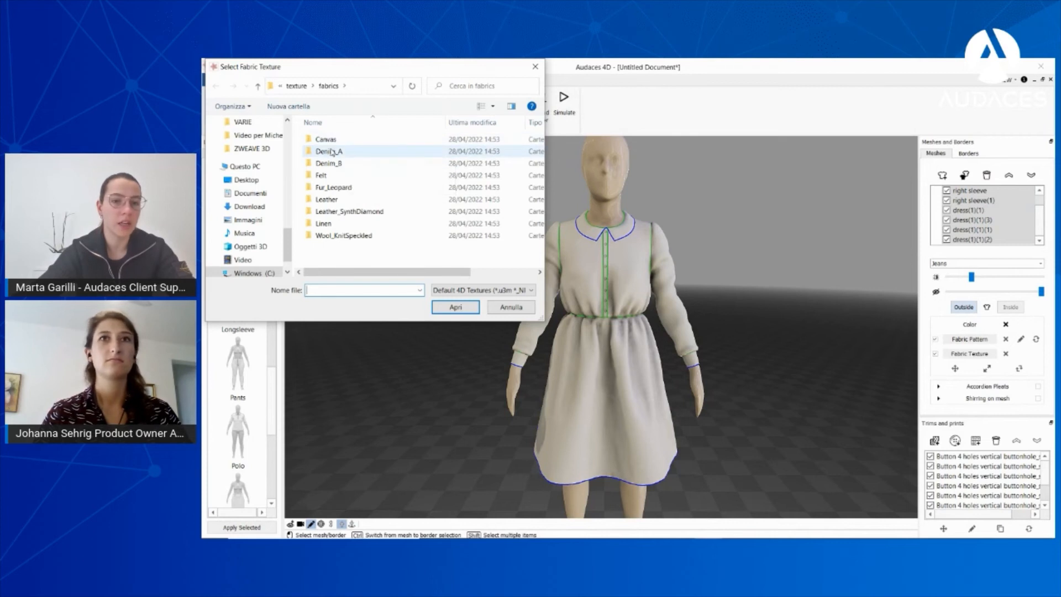
{"action": "double_click", "coordinate": [332, 153]}
{"action": "left_click", "coordinate": [336, 153]}
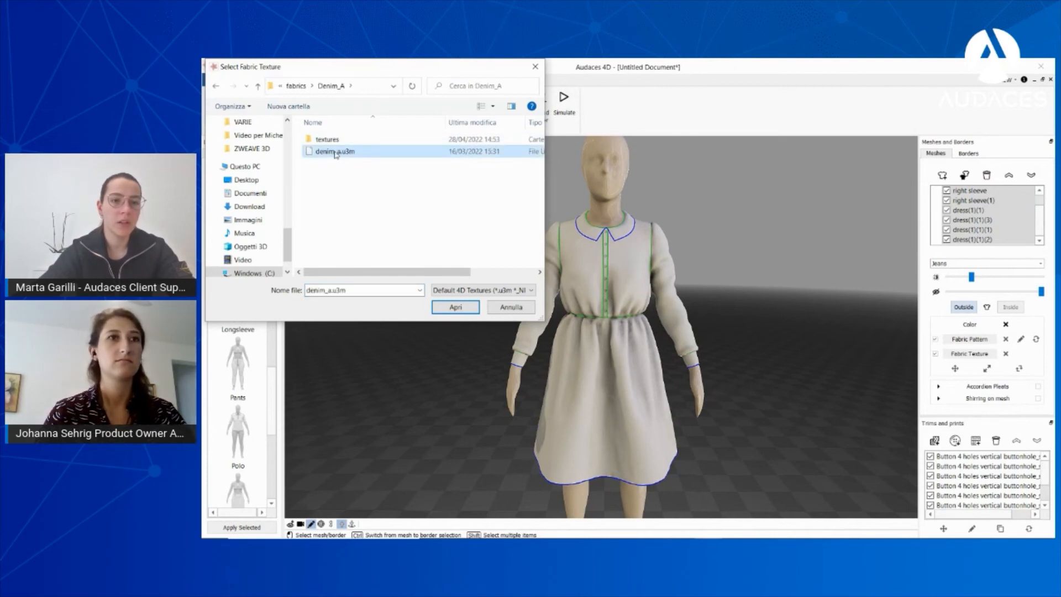
{"action": "left_click", "coordinate": [456, 307]}
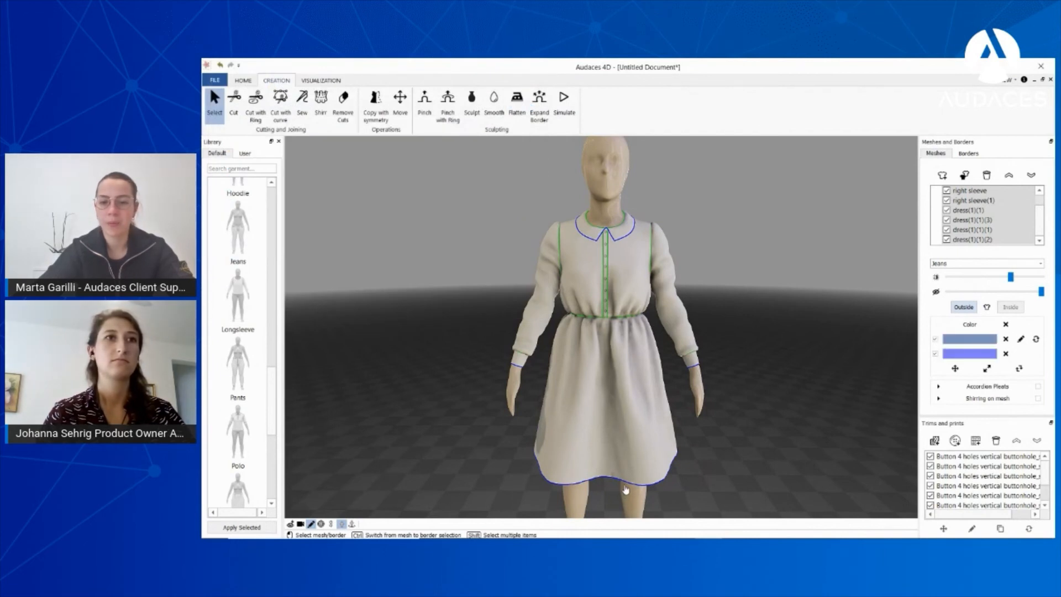
- Examine the denim texture up close on the bodice and across the full dress
{"action": "scroll", "coordinate": [590, 281], "scroll_direction": "up", "scroll_amount": 5}
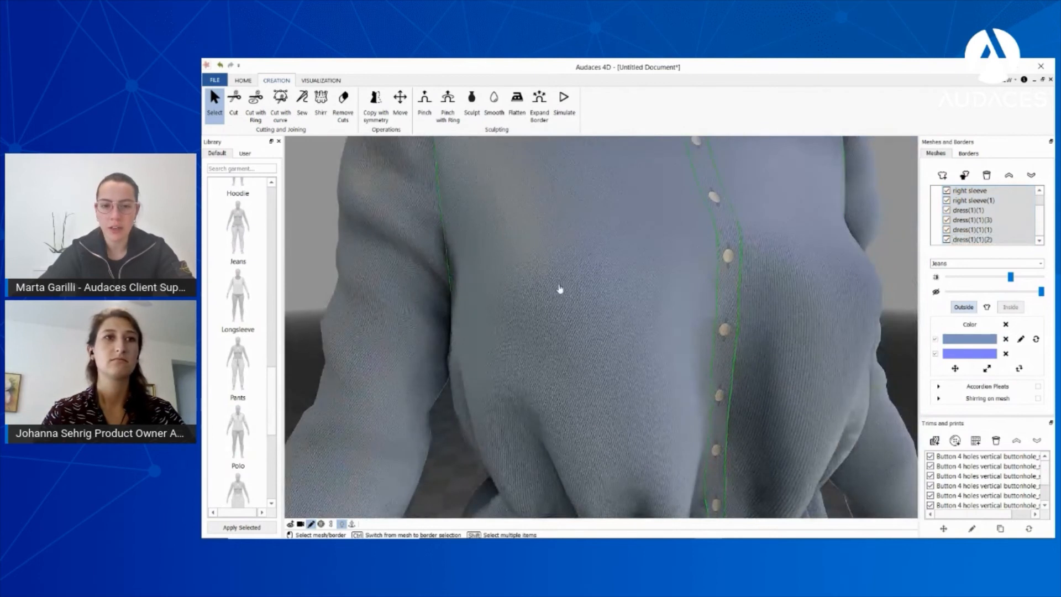
{"action": "scroll", "coordinate": [588, 275], "scroll_direction": "up", "scroll_amount": 3}
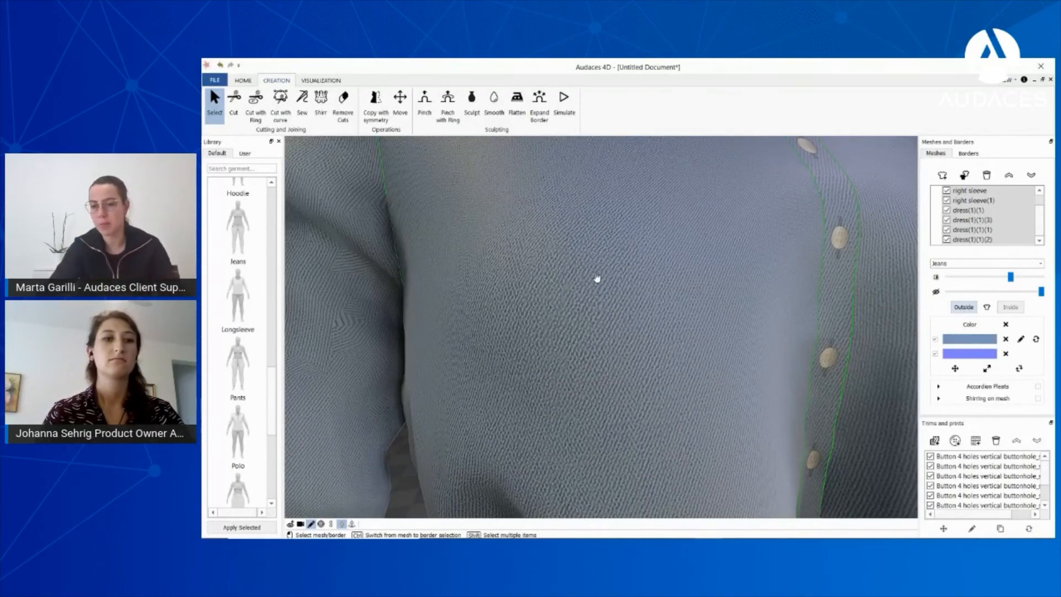
{"action": "scroll", "coordinate": [522, 207], "scroll_direction": "down", "scroll_amount": 6}
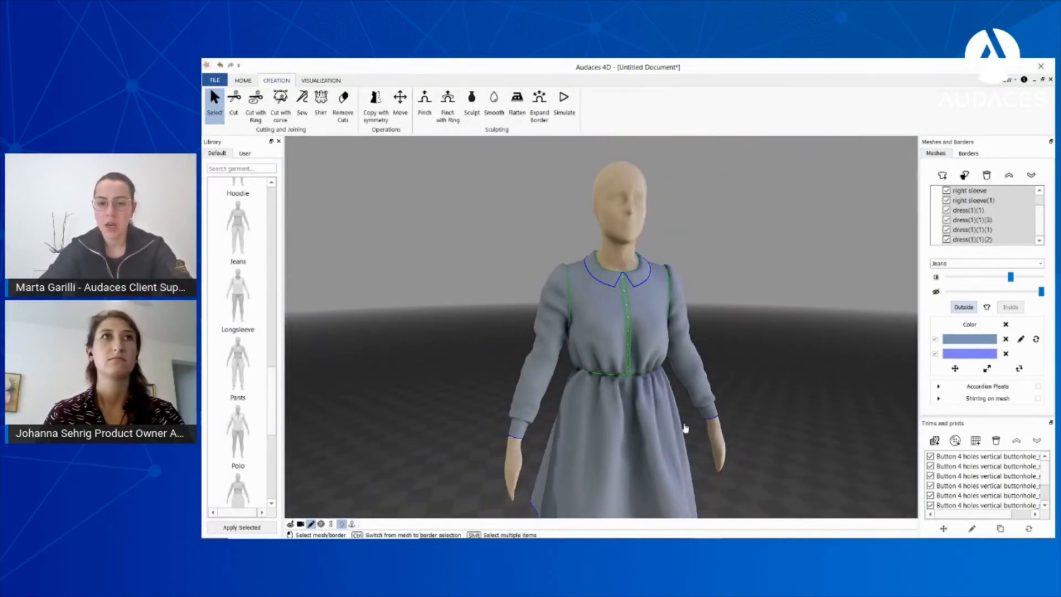
{"action": "middle_click_drag", "start_coordinate": [649, 400], "coordinate": [645, 299]}
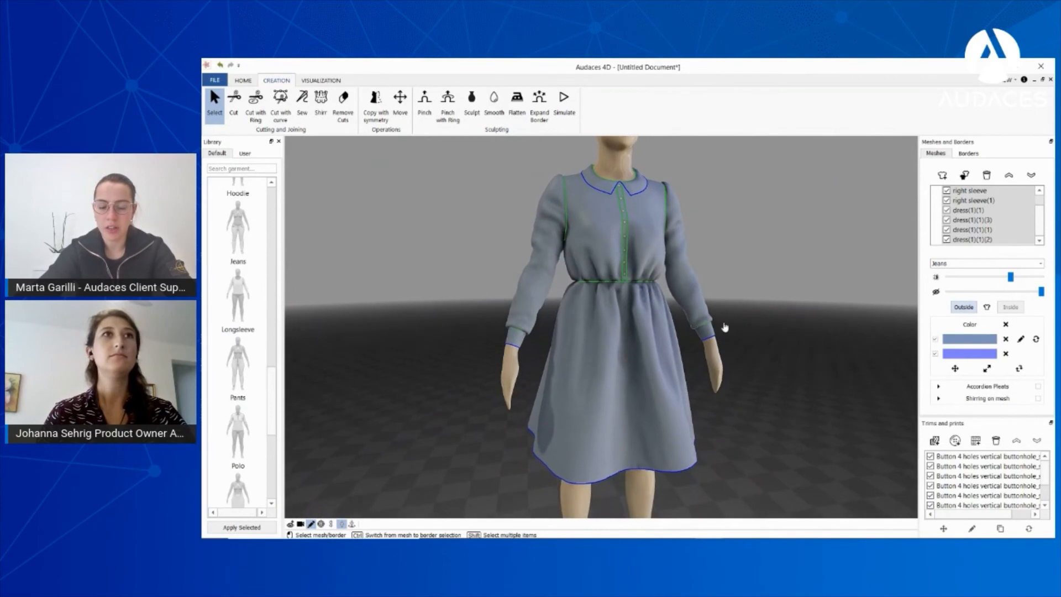
{"action": "left_click", "coordinate": [984, 357]}
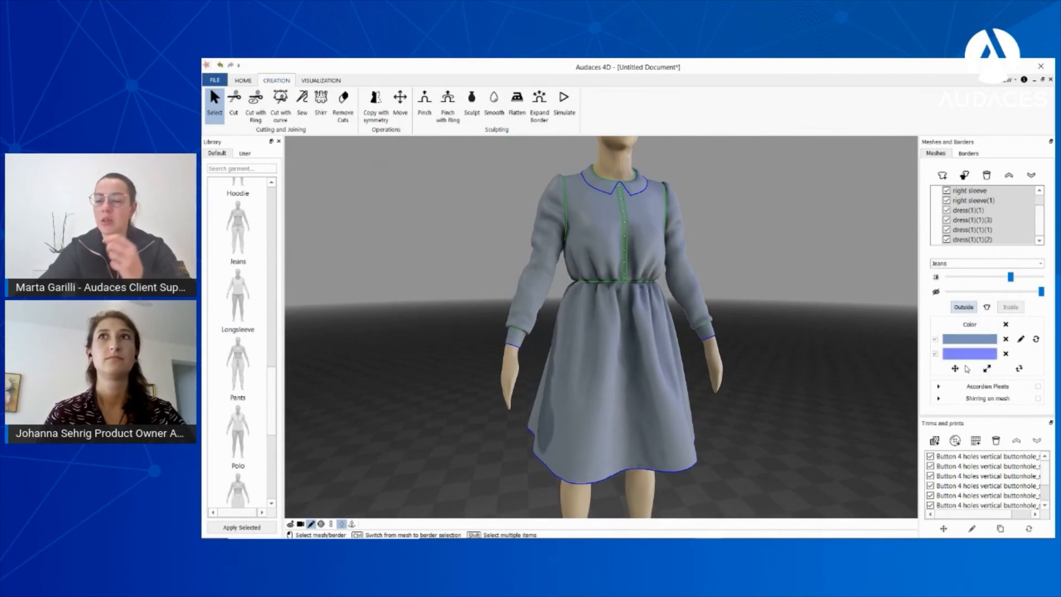
- Remove the denim fabric pattern from all dress meshes, keeping the relief texture
{"action": "mouse_move", "coordinate": [958, 342]}
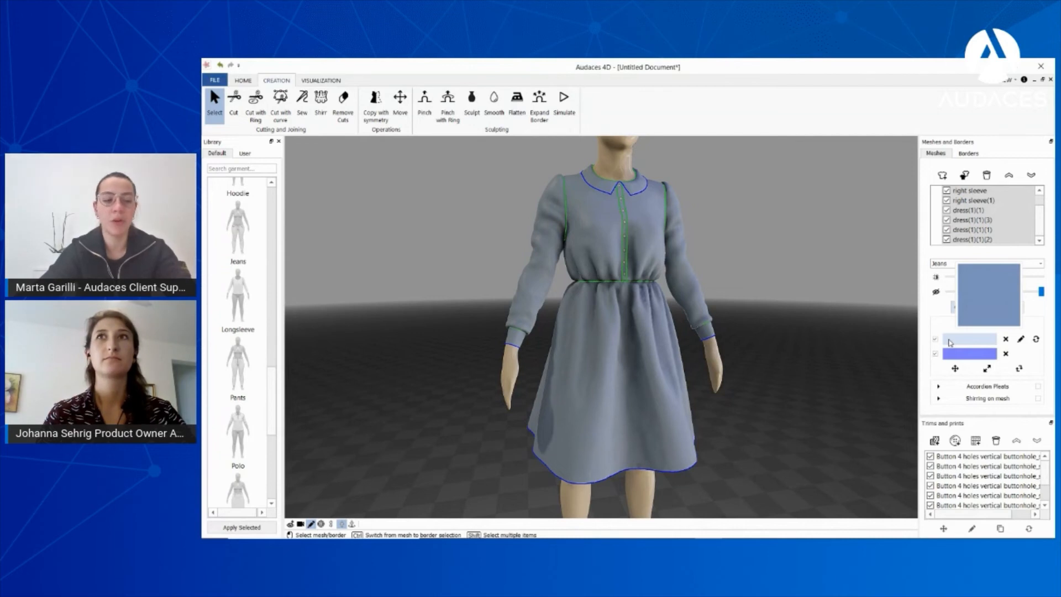
{"action": "left_click", "coordinate": [1006, 340]}
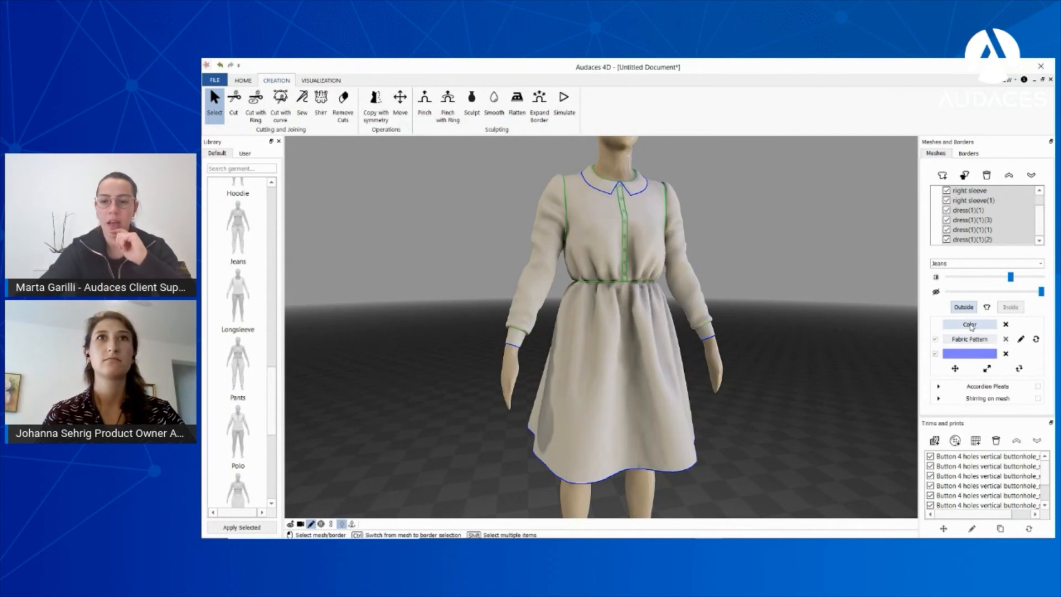
{"action": "scroll", "coordinate": [586, 230], "scroll_direction": "up", "scroll_amount": 5}
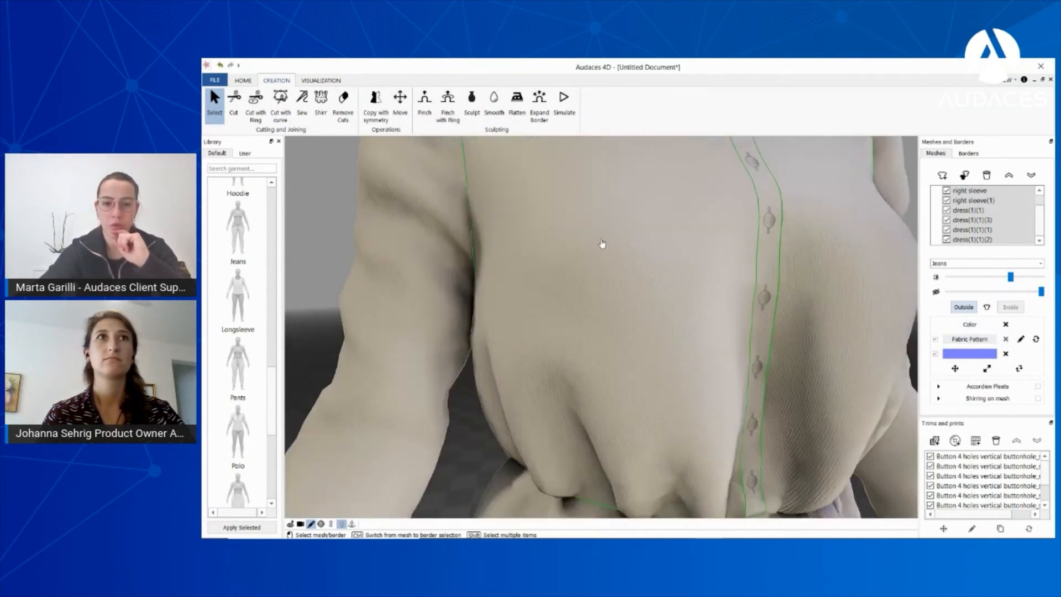
- Set the outside colour of all dress meshes to green #7bd4a9 and store that colour in the palette
{"action": "left_click", "coordinate": [969, 326]}
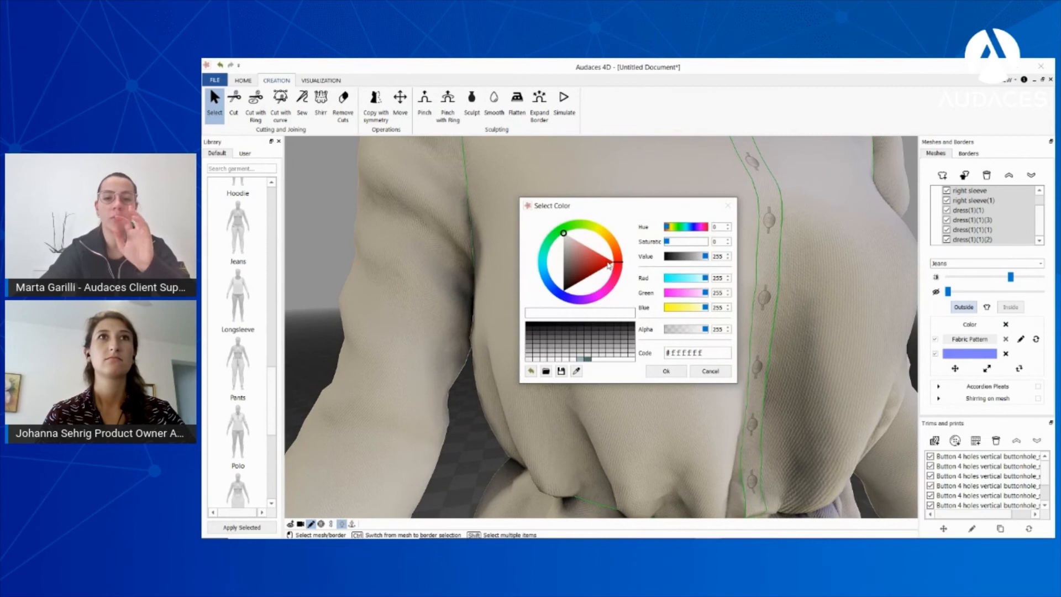
{"action": "mouse_move", "coordinate": [620, 260]}
{"action": "left_mouse_down"}
{"action": "mouse_move", "coordinate": [615, 244]}
{"action": "mouse_move", "coordinate": [612, 256]}
{"action": "mouse_move", "coordinate": [586, 233]}
{"action": "mouse_move", "coordinate": [553, 243]}
{"action": "mouse_move", "coordinate": [567, 266]}
{"action": "mouse_move", "coordinate": [578, 260]}
{"action": "mouse_move", "coordinate": [582, 279]}
{"action": "mouse_move", "coordinate": [567, 264]}
{"action": "mouse_move", "coordinate": [587, 256]}
{"action": "mouse_move", "coordinate": [578, 273]}
{"action": "mouse_move", "coordinate": [547, 242]}
{"action": "mouse_move", "coordinate": [575, 271]}
{"action": "left_mouse_up"}
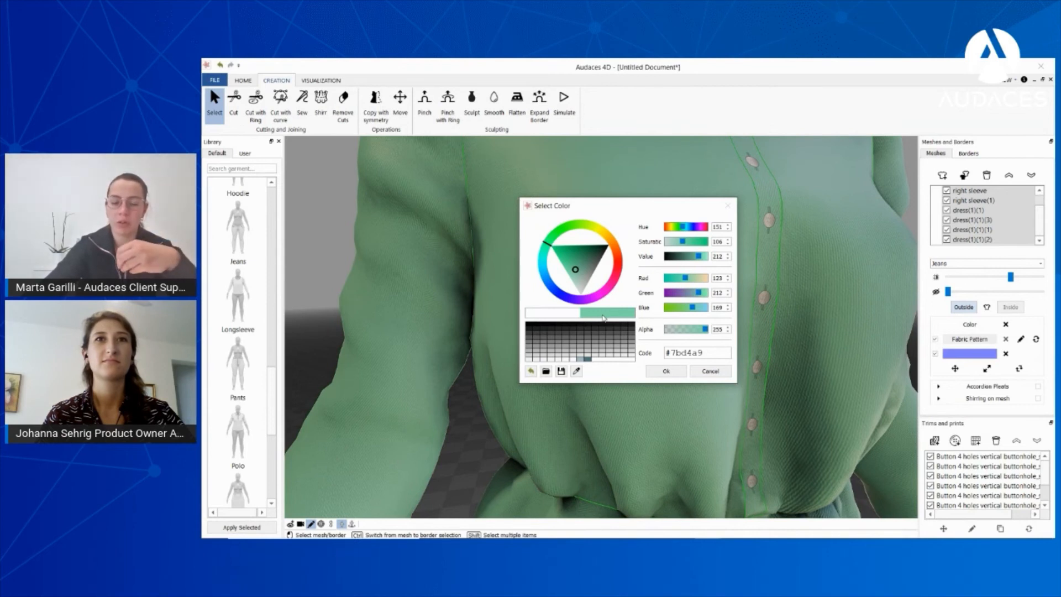
{"action": "left_click_drag", "start_coordinate": [604, 317], "coordinate": [596, 359]}
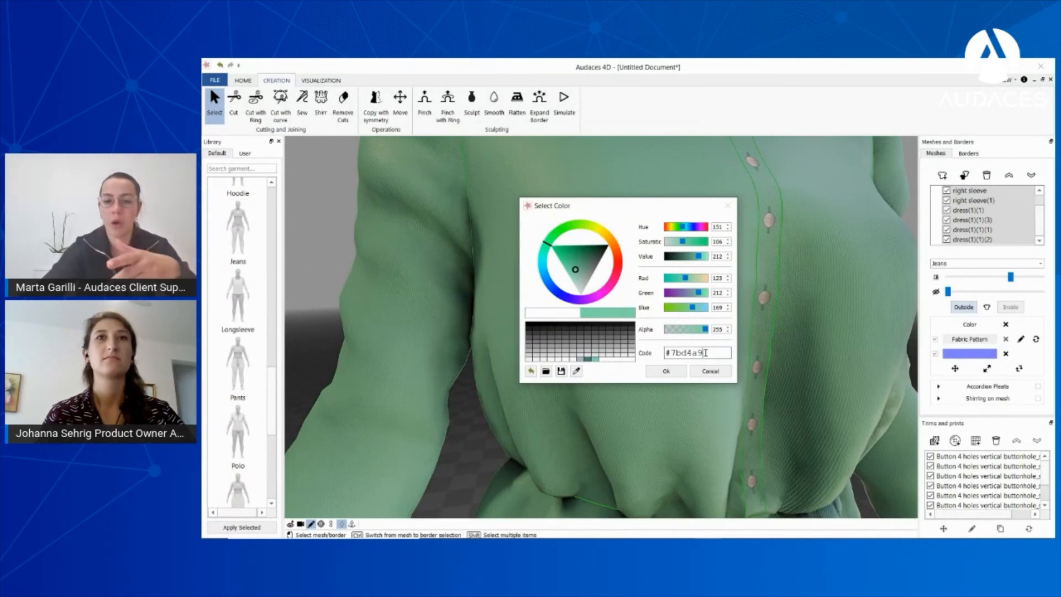
{"action": "left_click", "coordinate": [666, 372]}
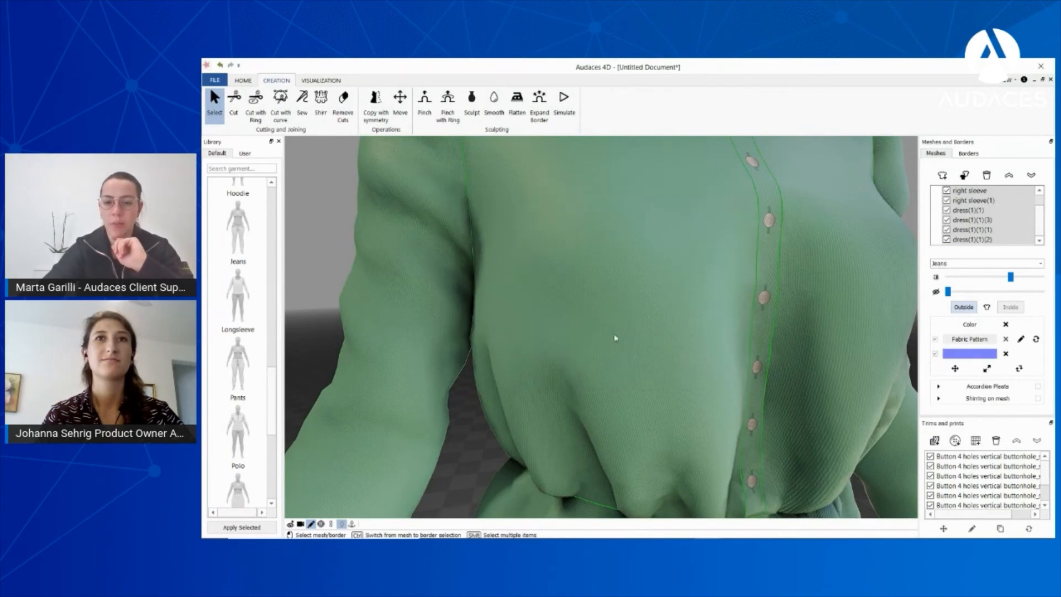
{"action": "scroll", "coordinate": [562, 289], "scroll_direction": "down", "scroll_amount": 3}
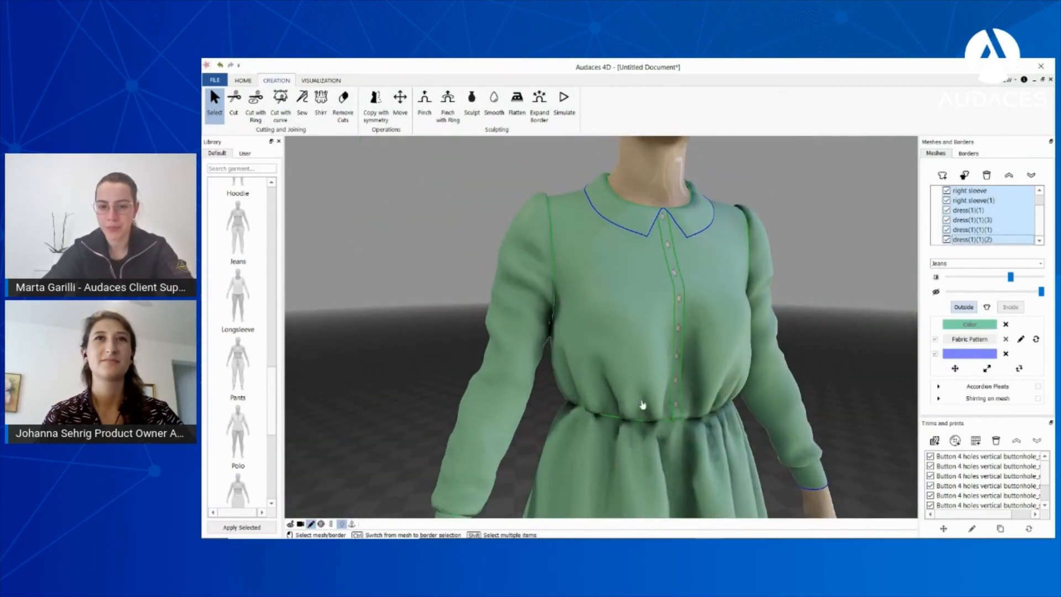
{"action": "scroll", "coordinate": [642, 406], "scroll_direction": "down", "scroll_amount": 5}
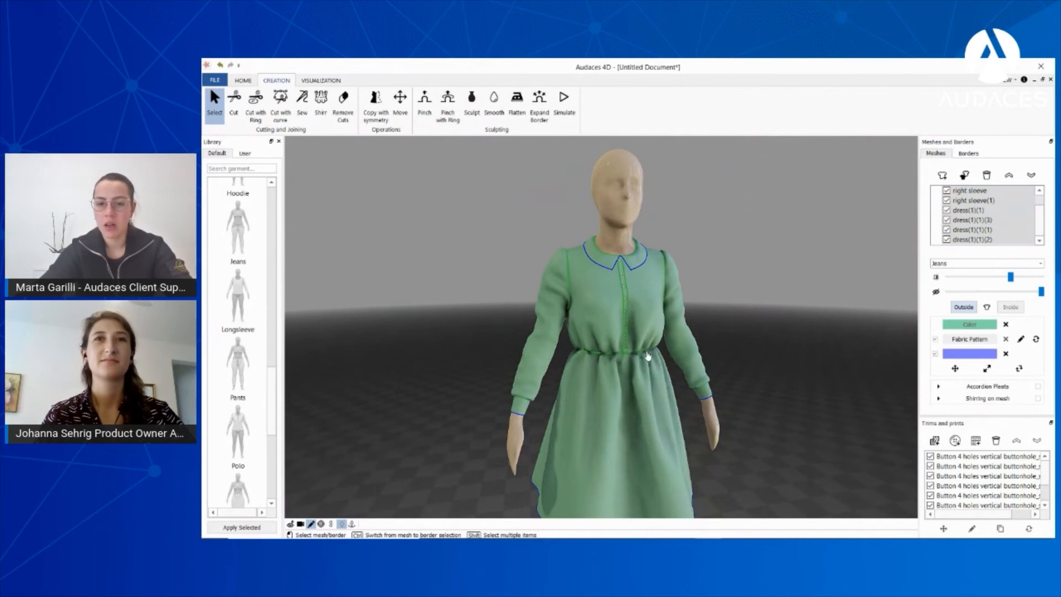
{"action": "scroll", "coordinate": [647, 356], "scroll_direction": "up", "scroll_amount": 2}
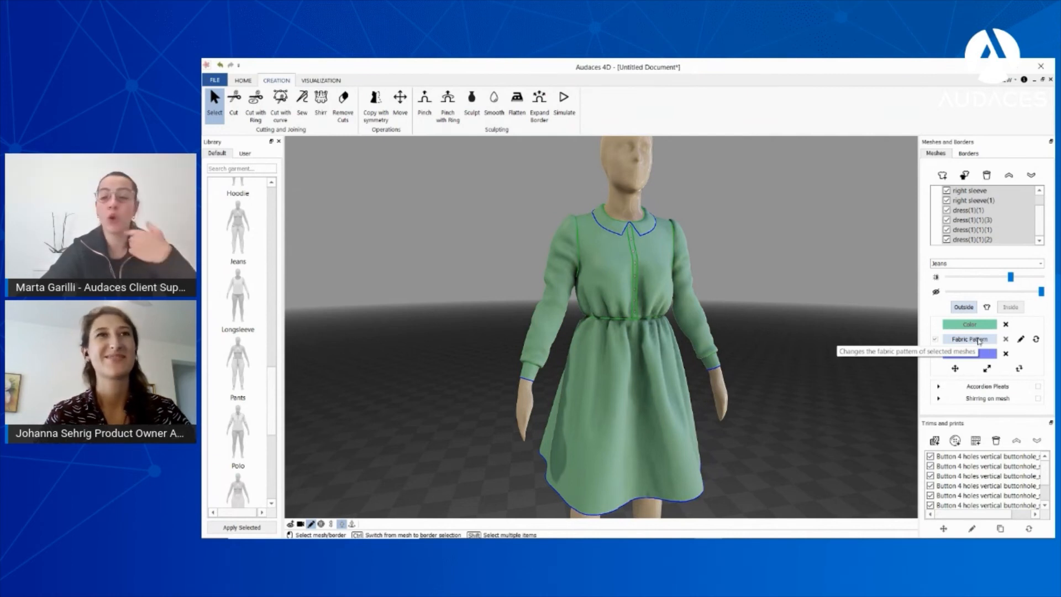
{"action": "scroll", "coordinate": [973, 221], "scroll_direction": "up", "scroll_amount": 2}
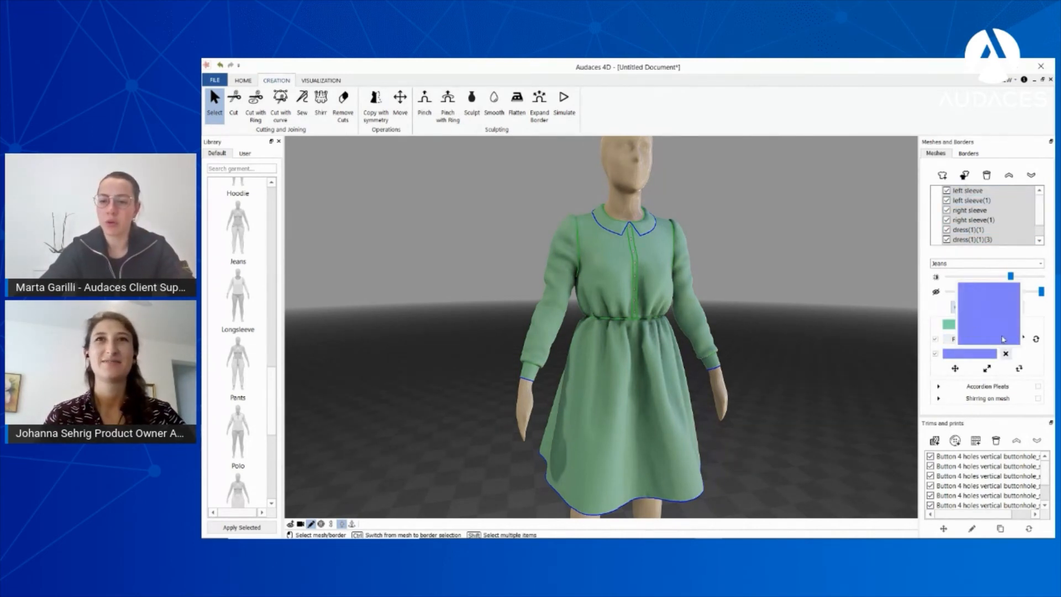
- Remove the green colour from the dress and apply BIRDS.jpg from the texture folder as its fabric pattern
{"action": "left_click", "coordinate": [1007, 324]}
{"action": "left_click", "coordinate": [987, 343]}
{"action": "scroll", "coordinate": [359, 186], "scroll_direction": "down", "scroll_amount": 3}
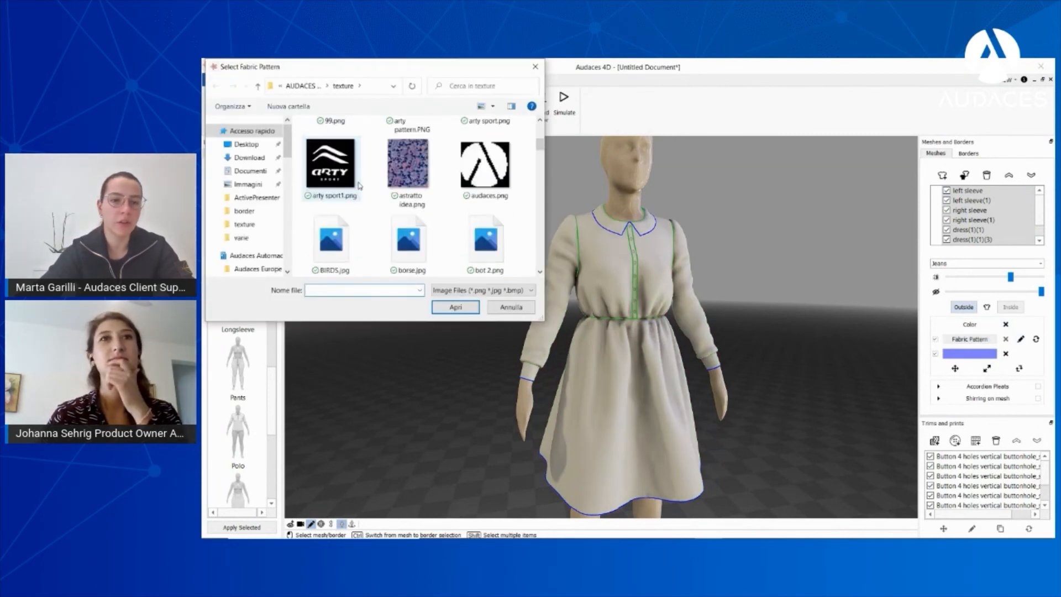
{"action": "scroll", "coordinate": [360, 186], "scroll_direction": "down", "scroll_amount": 1}
{"action": "left_click", "coordinate": [334, 177]}
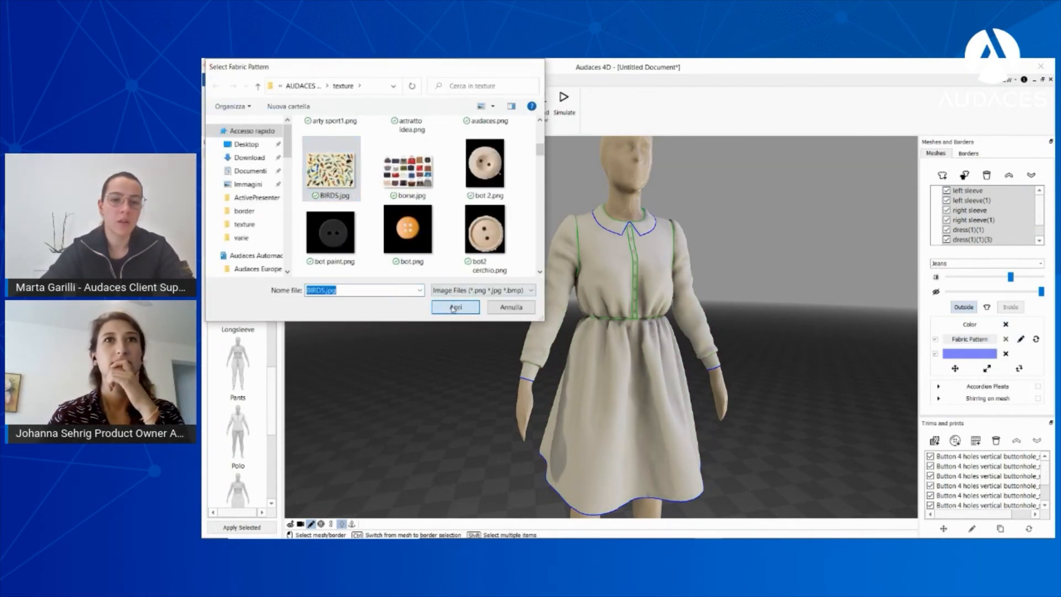
{"action": "left_click", "coordinate": [455, 308]}
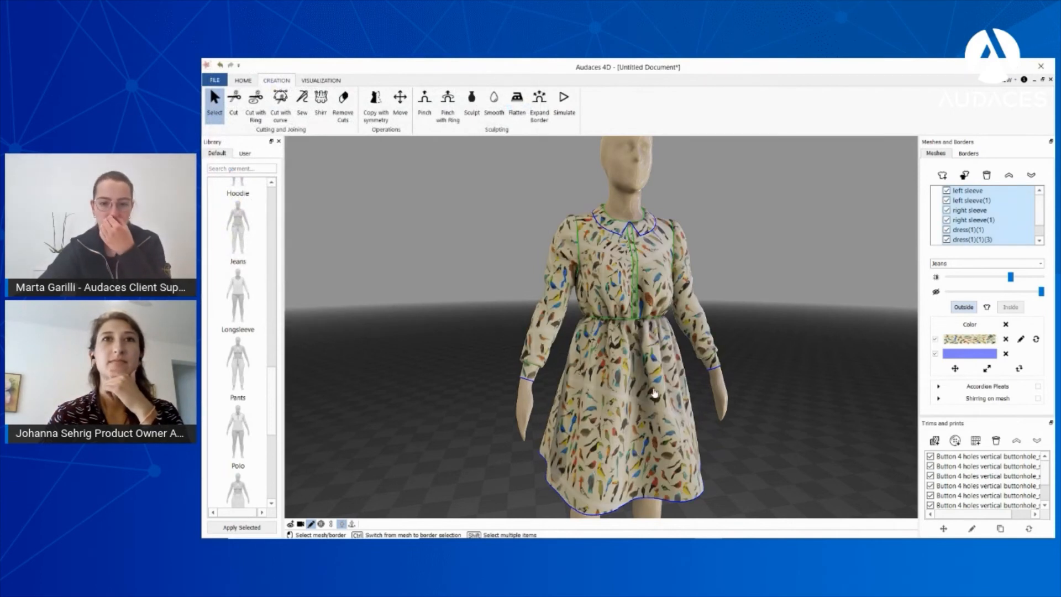
{"action": "scroll", "coordinate": [654, 393], "scroll_direction": "up", "scroll_amount": 5}
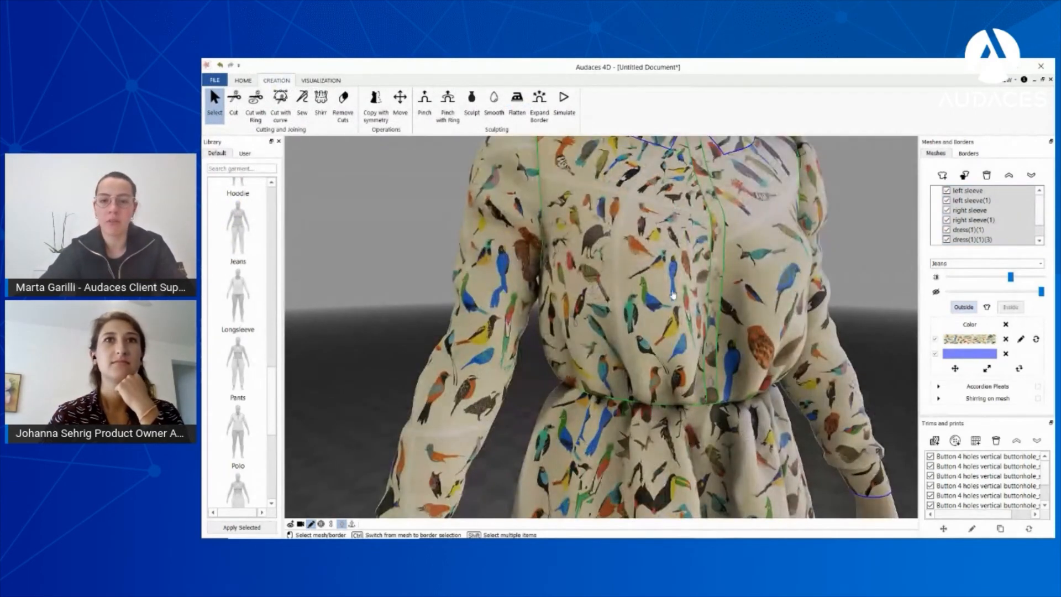
- Scale the bird pattern down on all dress meshes so the birds repeat much smaller
{"action": "left_click", "coordinate": [987, 368]}
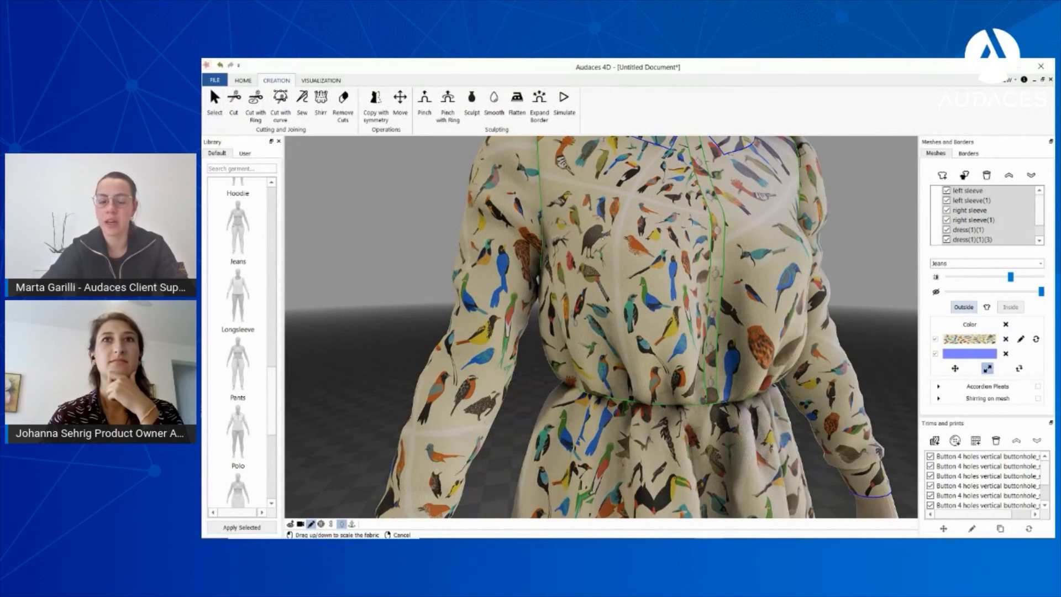
{"action": "left_click_drag", "start_coordinate": [619, 228], "coordinate": [636, 316]}
{"action": "scroll", "coordinate": [636, 316], "scroll_direction": "down", "scroll_amount": 4}
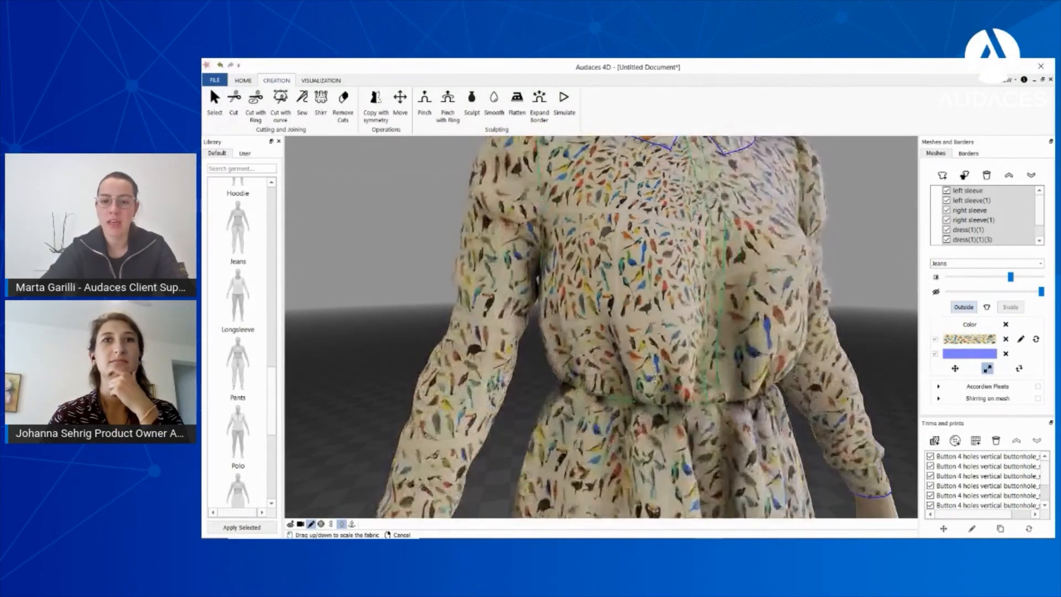
{"action": "scroll", "coordinate": [619, 241], "scroll_direction": "down", "scroll_amount": 2}
{"action": "middle_click_drag", "start_coordinate": [727, 304], "coordinate": [704, 272]}
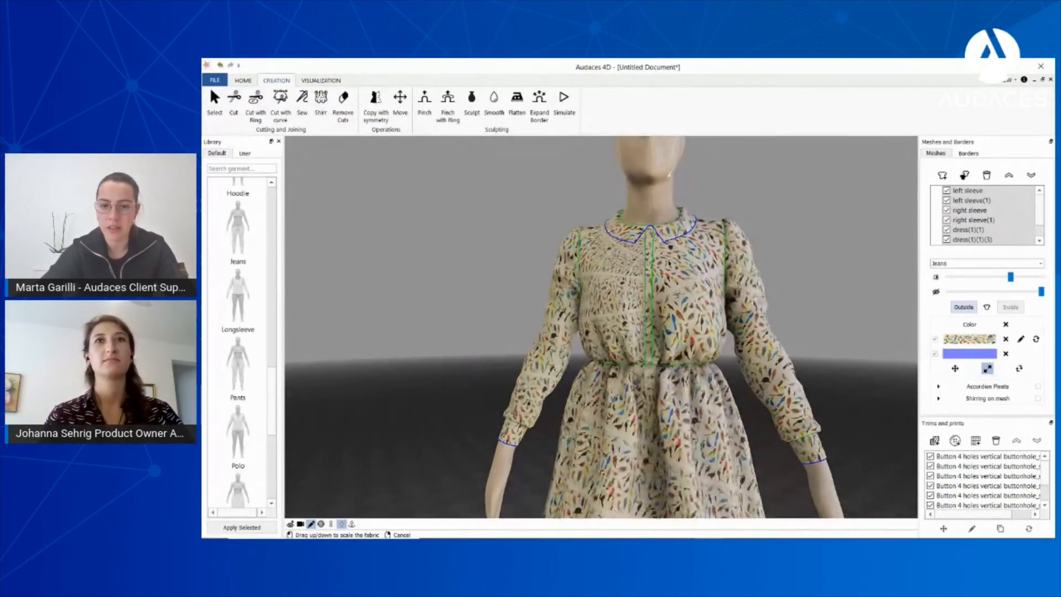
{"action": "scroll", "coordinate": [707, 283], "scroll_direction": "up", "scroll_amount": 2}
- Rotate the bird pattern on the front bodice mesh dress(1)(1)(3) only and scale it down further
{"action": "left_click", "coordinate": [1019, 368]}
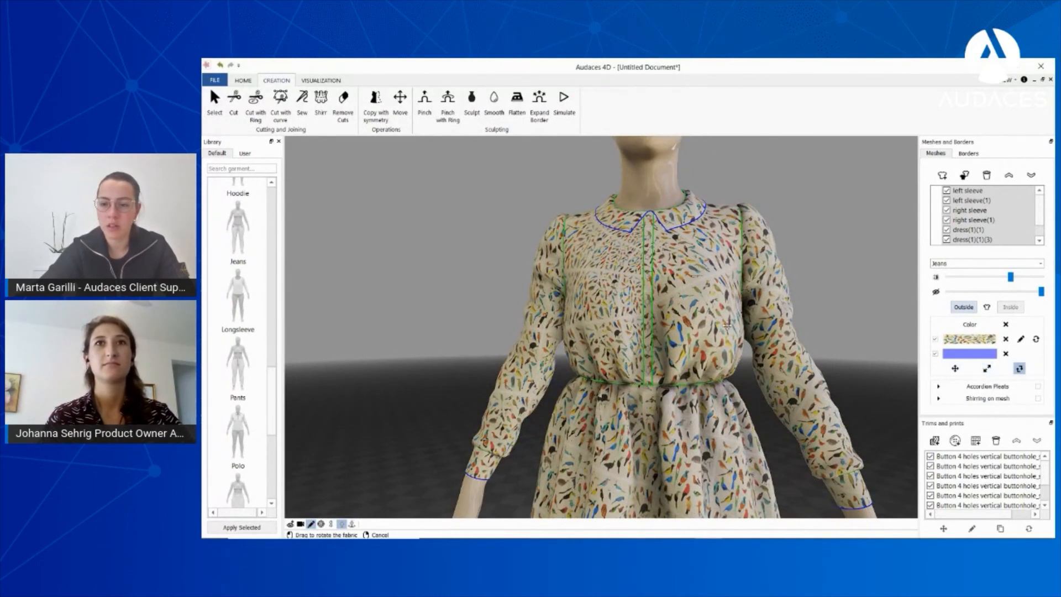
{"action": "right_click", "coordinate": [699, 284]}
{"action": "left_click", "coordinate": [699, 283]}
{"action": "left_click", "coordinate": [1019, 370]}
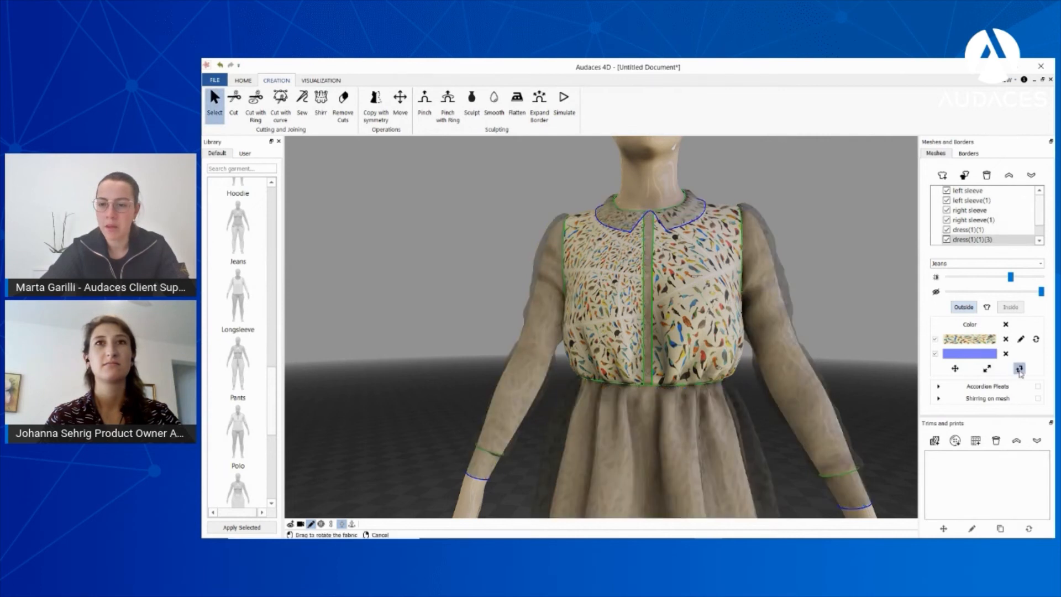
{"action": "left_click_drag", "start_coordinate": [718, 275], "coordinate": [668, 230]}
{"action": "left_click", "coordinate": [955, 369]}
{"action": "left_click", "coordinate": [988, 367]}
{"action": "left_click_drag", "start_coordinate": [697, 280], "coordinate": [719, 330]}
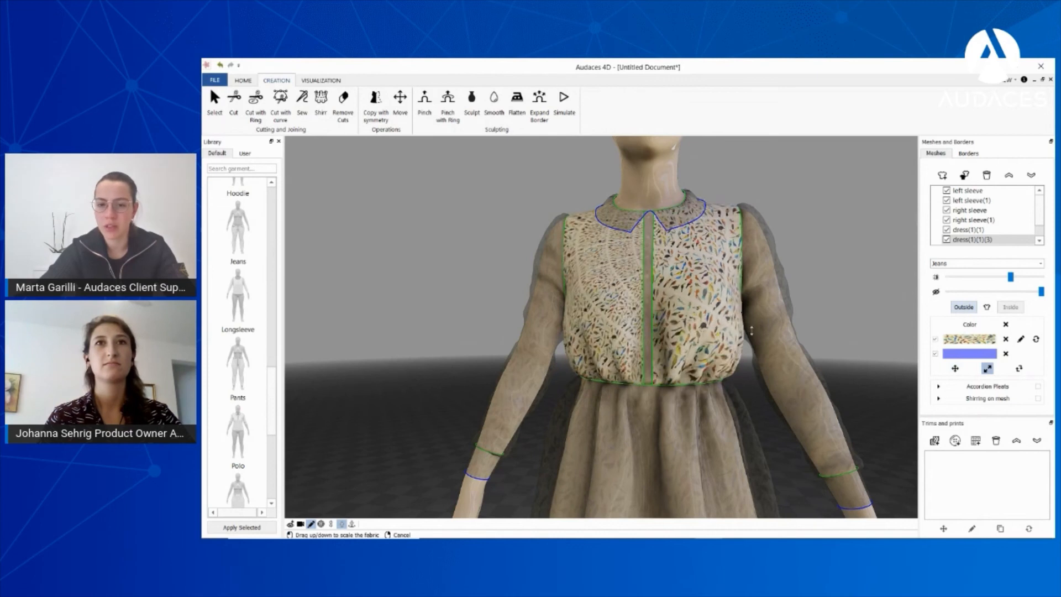
- Try mirroring the bird pattern image horizontally and vertically as an image transformation, discarding the changes
{"action": "left_click", "coordinate": [1021, 340]}
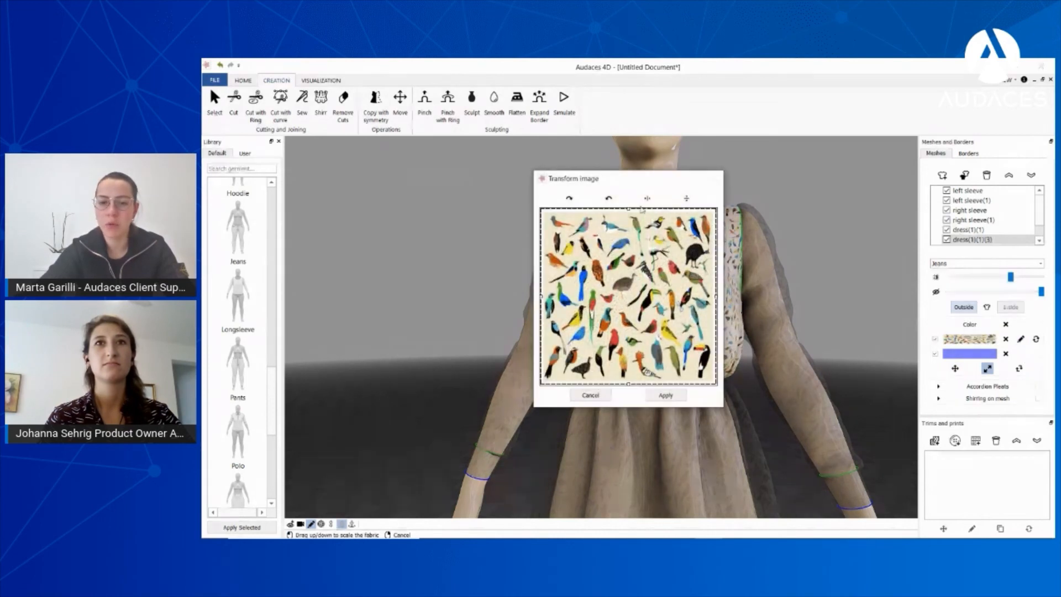
{"action": "mouse_move", "coordinate": [629, 212]}
{"action": "left_mouse_down"}
{"action": "mouse_move", "coordinate": [631, 255]}
{"action": "mouse_move", "coordinate": [629, 208]}
{"action": "left_mouse_up"}
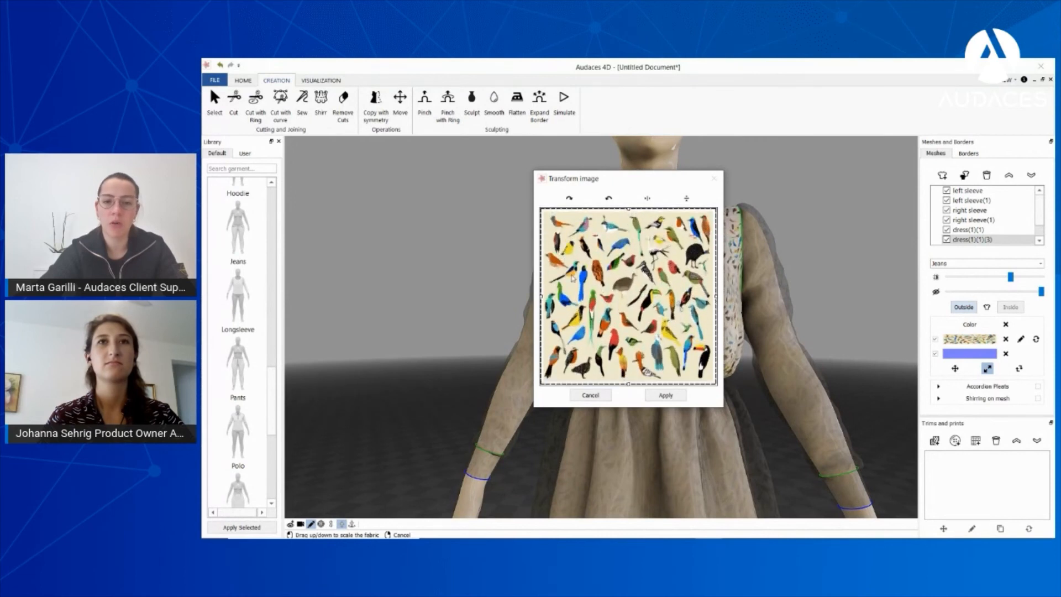
{"action": "mouse_move", "coordinate": [541, 297]}
{"action": "left_mouse_down"}
{"action": "mouse_move", "coordinate": [586, 294]}
{"action": "mouse_move", "coordinate": [497, 286]}
{"action": "mouse_move", "coordinate": [540, 294]}
{"action": "left_mouse_up"}
{"action": "left_click", "coordinate": [647, 198]}
{"action": "left_click", "coordinate": [648, 198]}
{"action": "left_click", "coordinate": [686, 198]}
{"action": "left_click", "coordinate": [687, 198]}
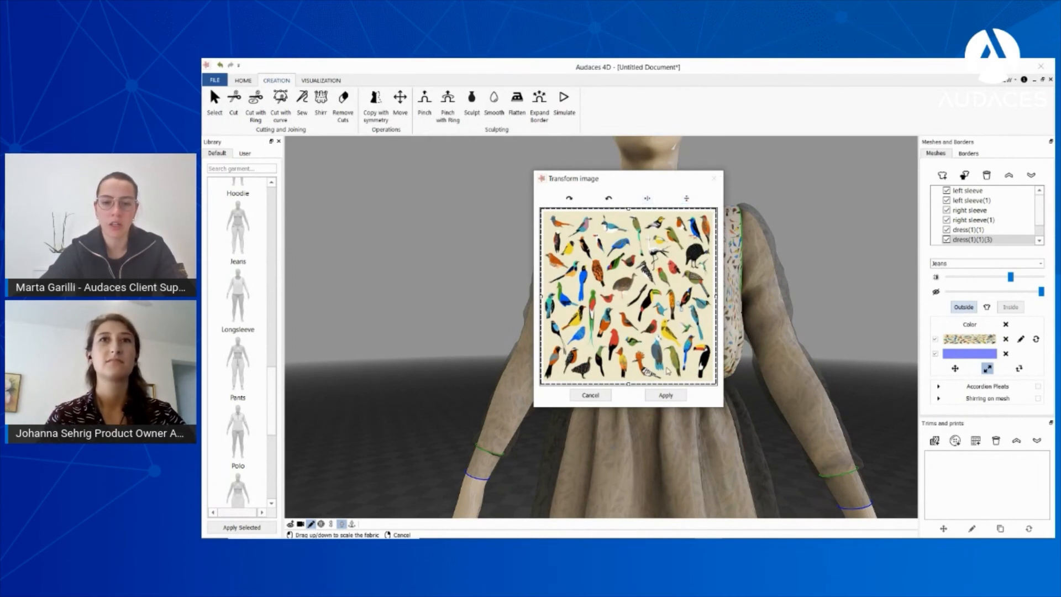
{"action": "left_click", "coordinate": [603, 396]}
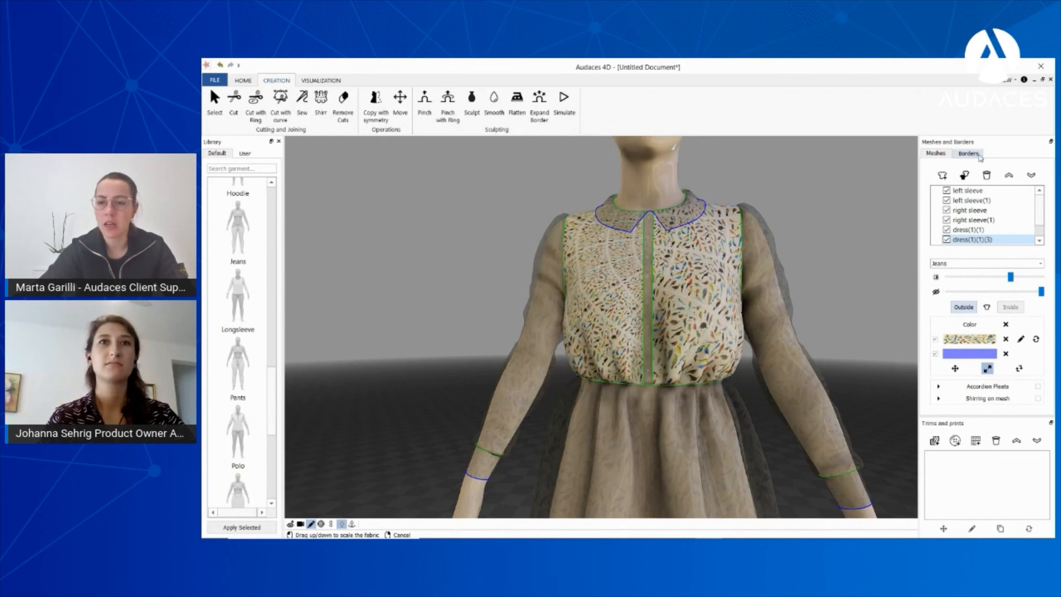
- Select all dress meshes from left sleeve to dress(1)(1)(2) and remove their bird fabric pattern
{"action": "left_click", "coordinate": [986, 195]}
{"action": "scroll", "coordinate": [986, 195], "scroll_direction": "down", "scroll_amount": 1}
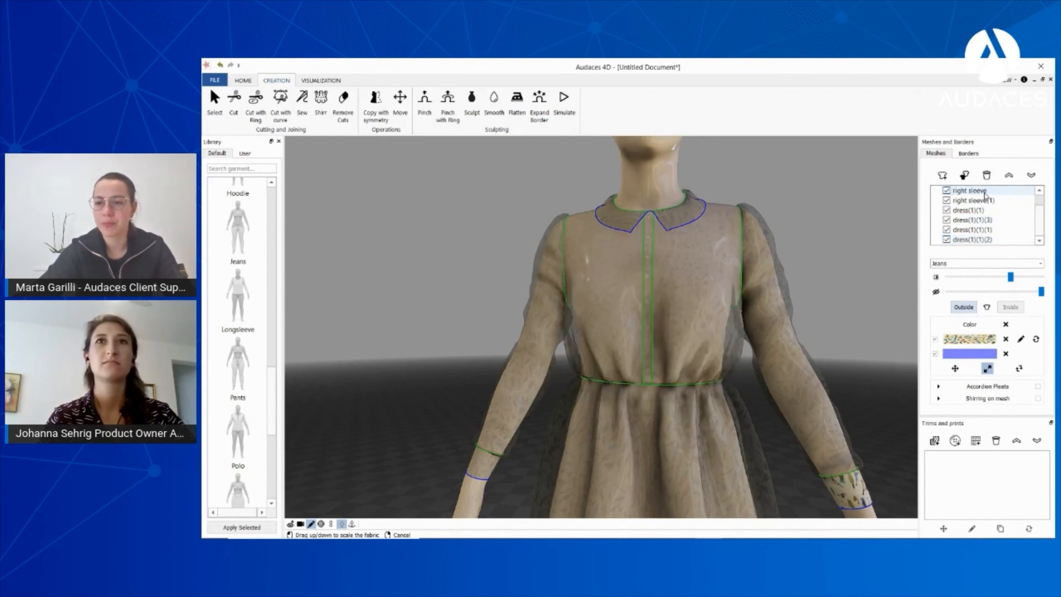
{"action": "left_click", "coordinate": [989, 244]}
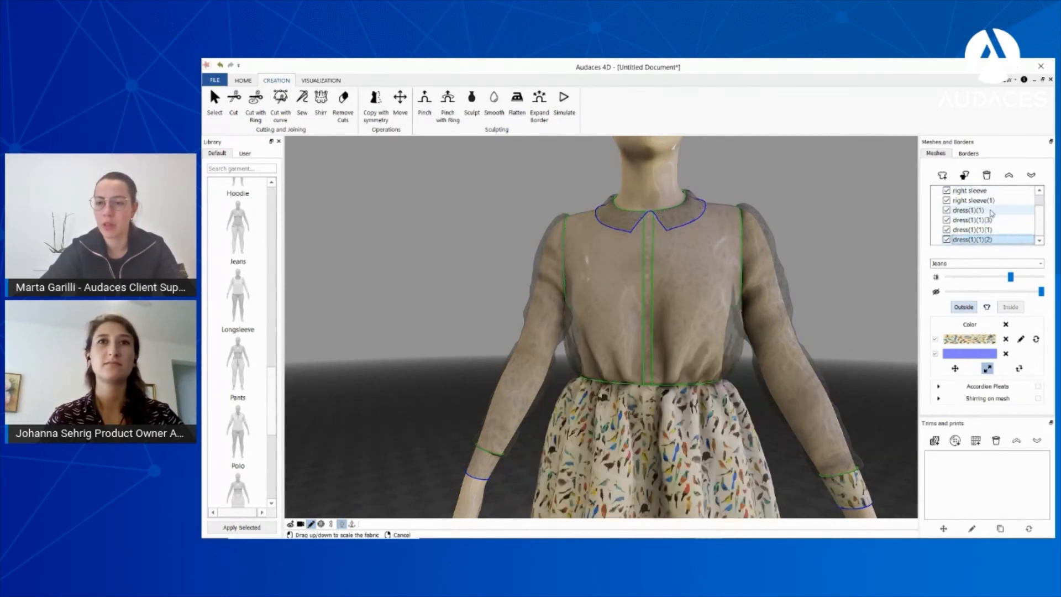
{"action": "scroll", "coordinate": [984, 210], "scroll_direction": "up", "scroll_amount": 2}
{"action": "left_click", "coordinate": [976, 190]}
{"action": "scroll", "coordinate": [986, 213], "scroll_direction": "down", "scroll_amount": 1}
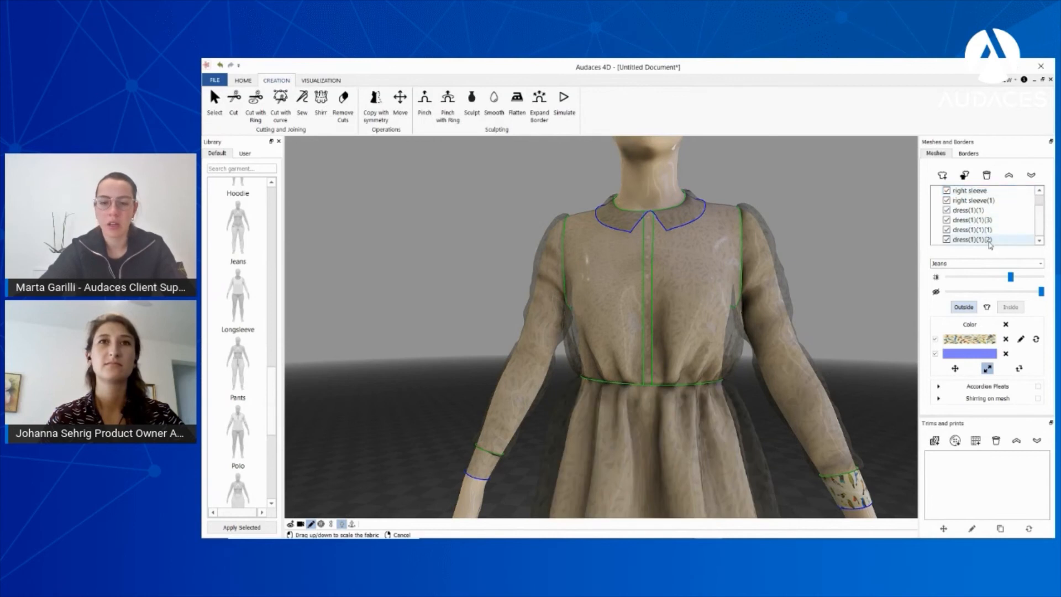
{"action": "left_click", "coordinate": [990, 241], "text": "shift"}
{"action": "left_click", "coordinate": [1007, 325]}
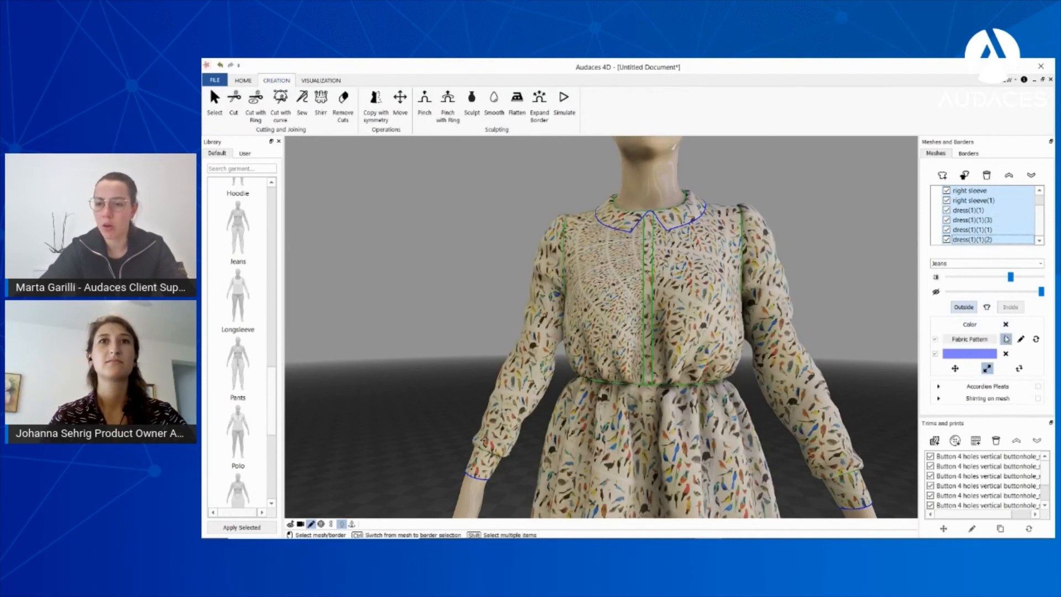
- Recolour all dress meshes with the saved green #7bd4a9 from the palette
{"action": "left_click", "coordinate": [971, 324]}
{"action": "left_click", "coordinate": [591, 358]}
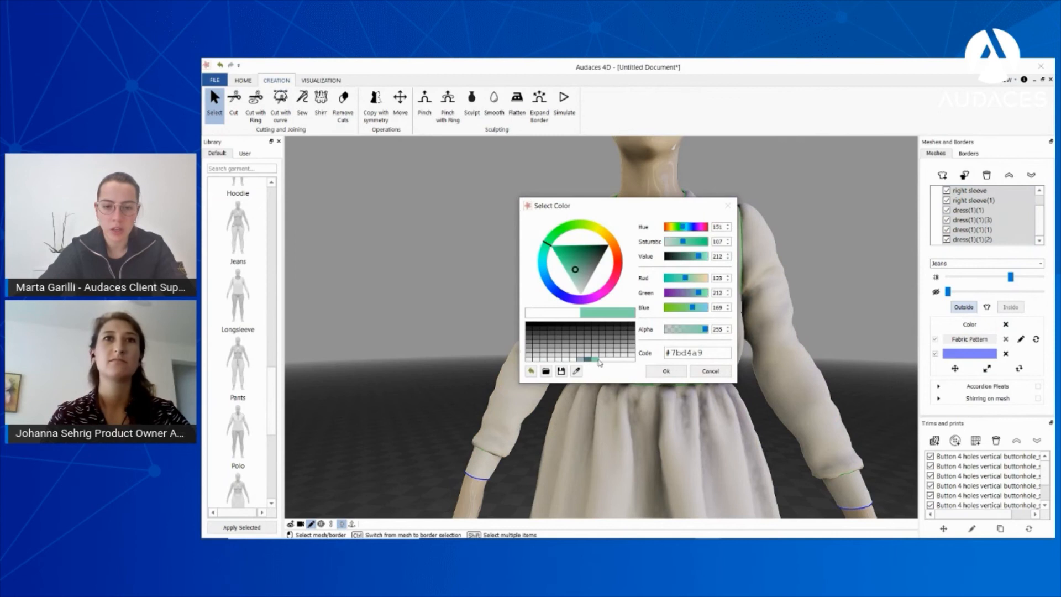
{"action": "left_click", "coordinate": [667, 371]}
{"action": "scroll", "coordinate": [627, 327], "scroll_direction": "down", "scroll_amount": 3}
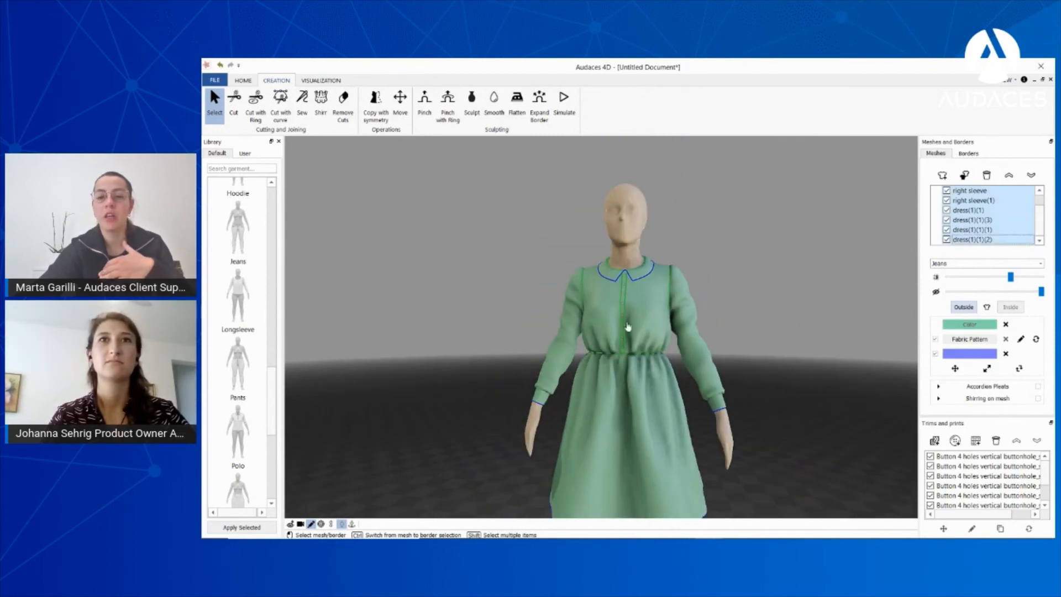
{"action": "scroll", "coordinate": [633, 369], "scroll_direction": "up", "scroll_amount": 4}
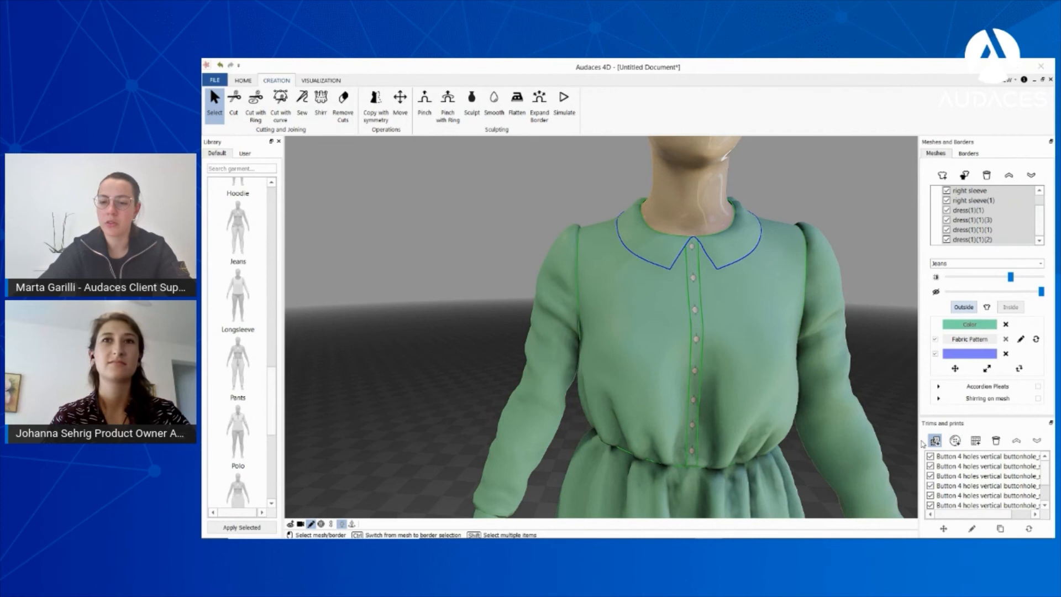
- Add the flower print fiore.png from the texture folder to the front bodice, on the wearer's right chest beside the collar
{"action": "left_click", "coordinate": [934, 441]}
{"action": "scroll", "coordinate": [364, 178], "scroll_direction": "down", "scroll_amount": 4}
{"action": "scroll", "coordinate": [363, 178], "scroll_direction": "down", "scroll_amount": 2}
{"action": "scroll", "coordinate": [363, 178], "scroll_direction": "down", "scroll_amount": 6}
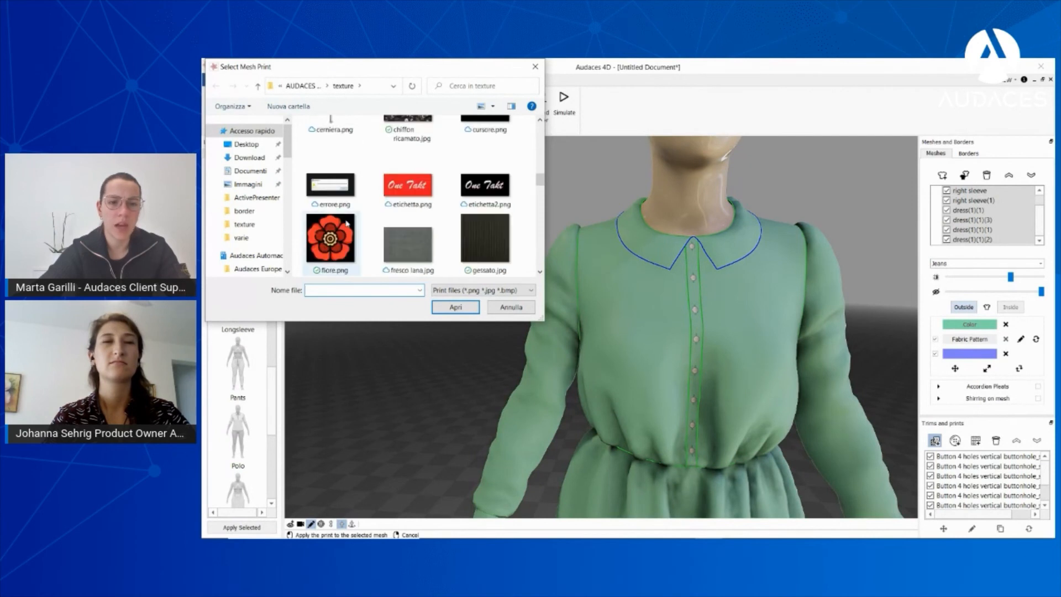
{"action": "left_click", "coordinate": [337, 240]}
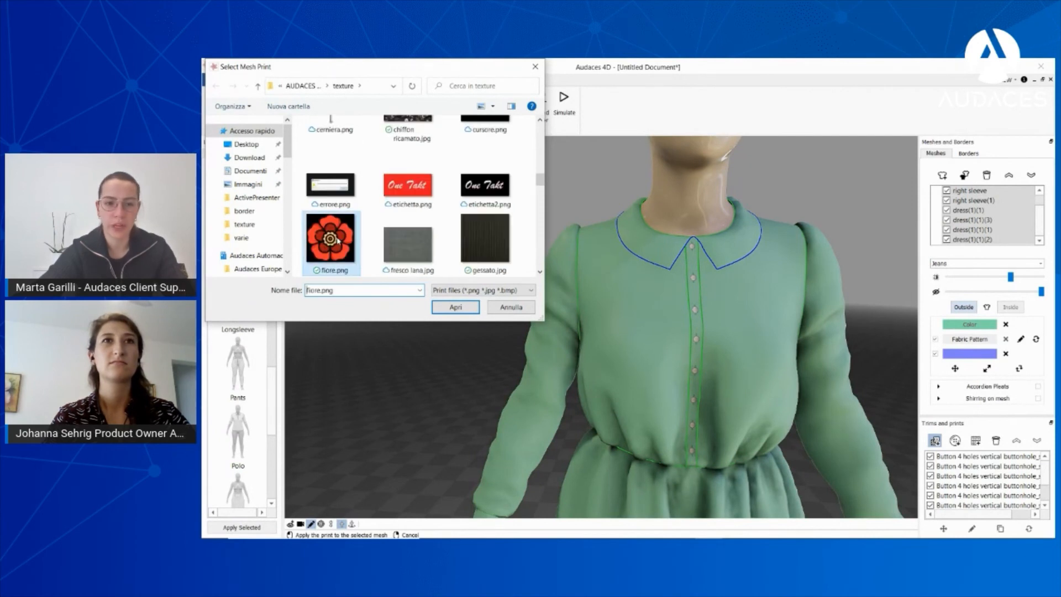
{"action": "left_click", "coordinate": [468, 310]}
{"action": "left_click", "coordinate": [606, 290]}
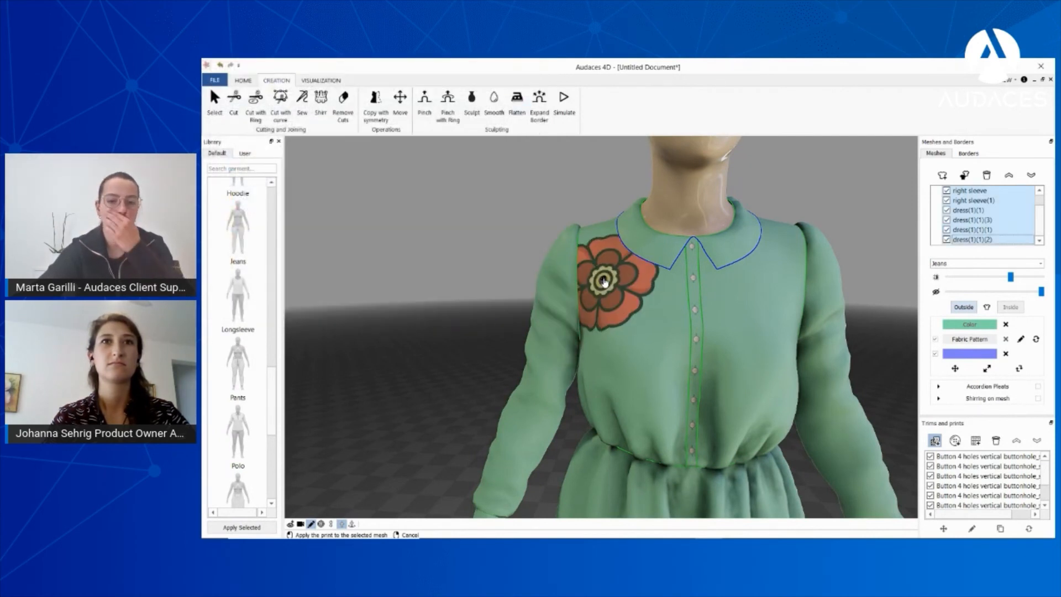
- Place the flower print on the wearer's right chest, scaling it down to a small emblem and rotating it slightly counterclockwise
{"action": "left_click", "coordinate": [613, 275]}
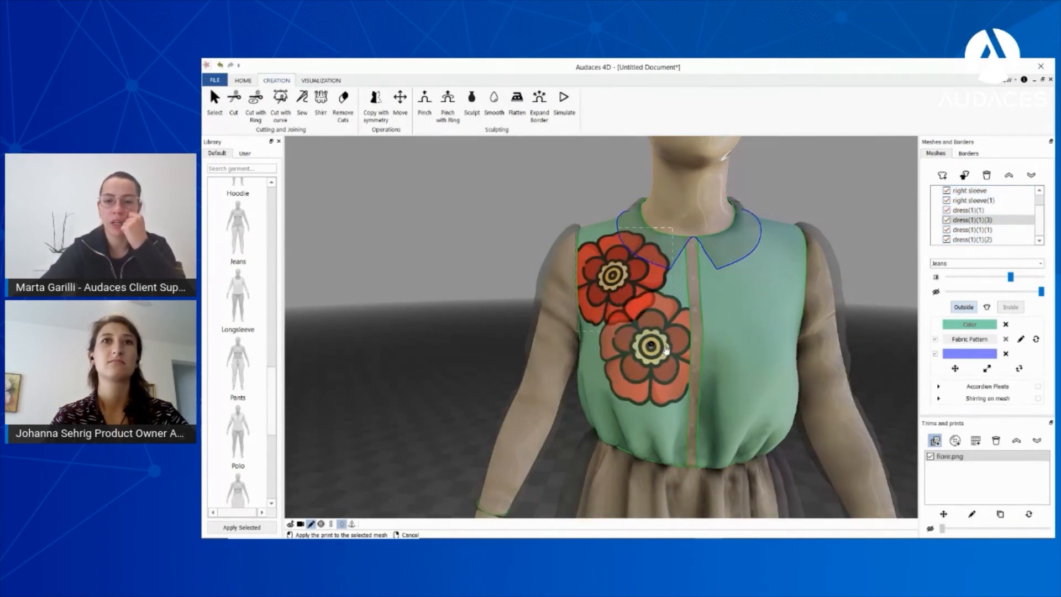
{"action": "right_click", "coordinate": [685, 354]}
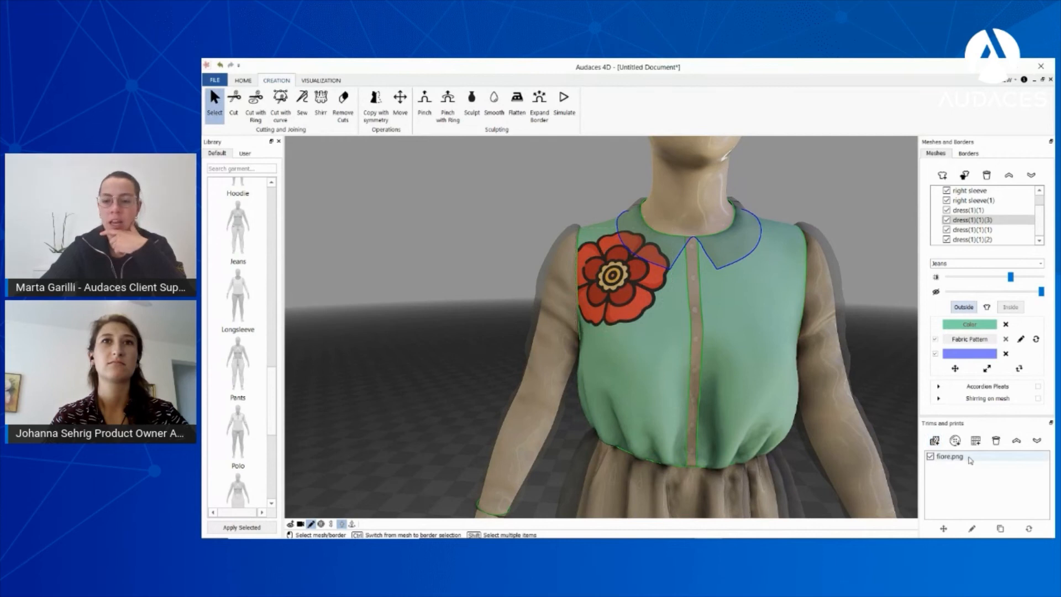
{"action": "left_click", "coordinate": [639, 316]}
{"action": "left_click_drag", "start_coordinate": [642, 312], "coordinate": [628, 286]}
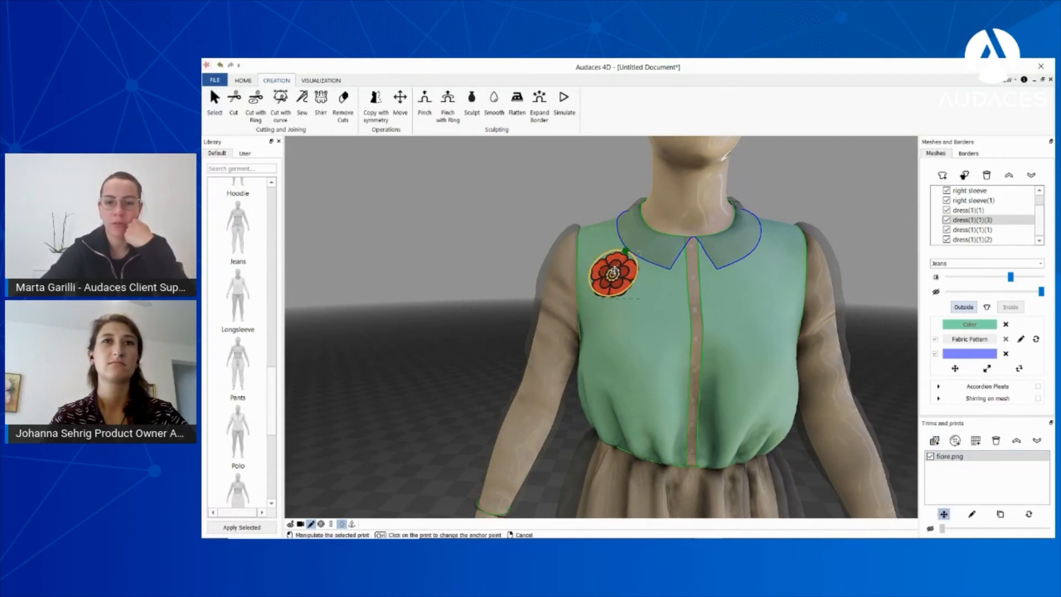
{"action": "left_click_drag", "start_coordinate": [628, 250], "coordinate": [596, 254]}
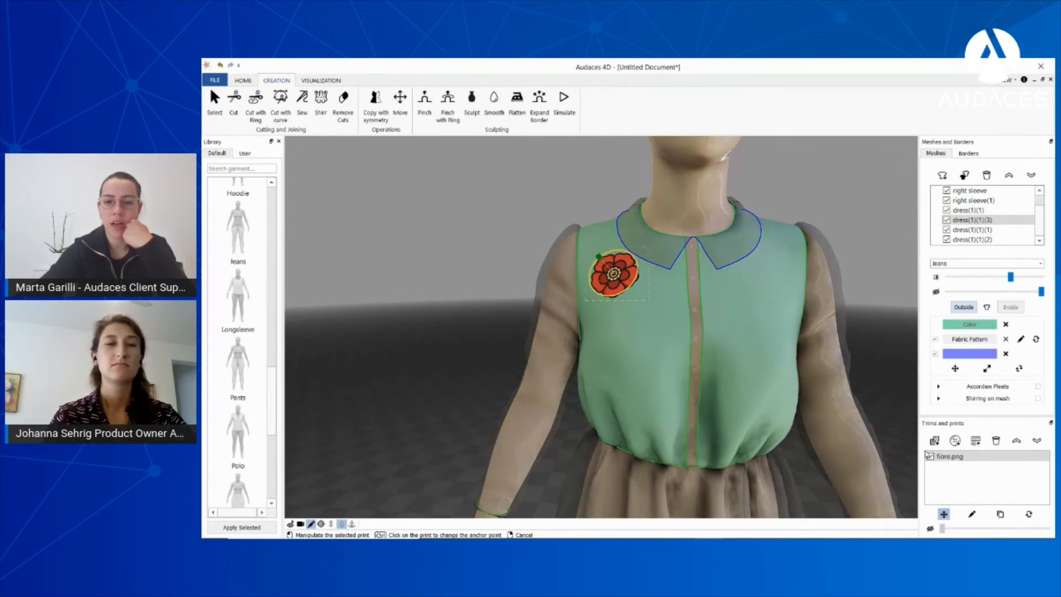
{"action": "left_click", "coordinate": [931, 530]}
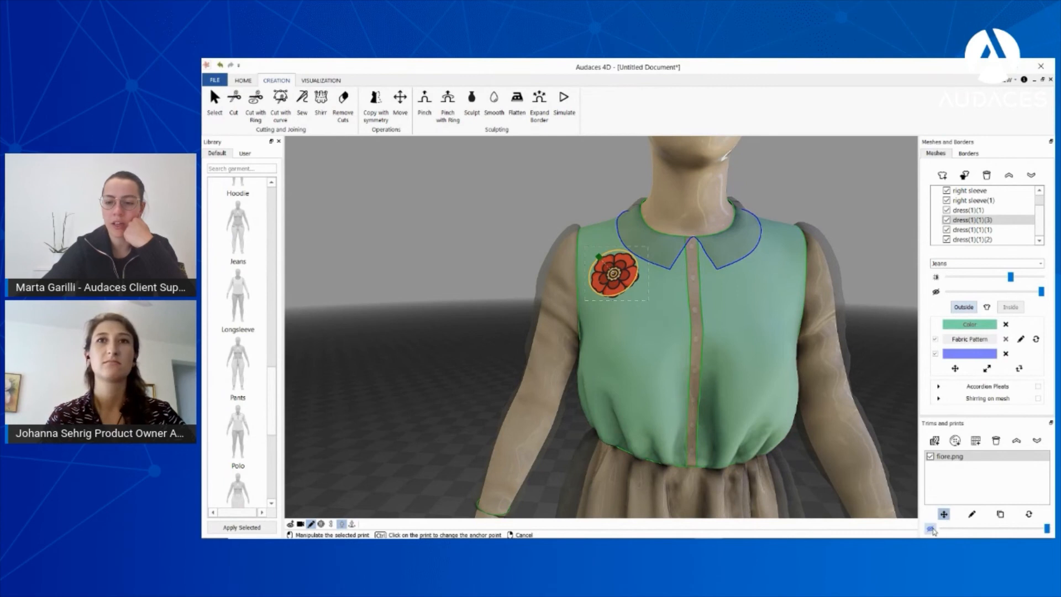
{"action": "left_click", "coordinate": [973, 514]}
{"action": "mouse_move", "coordinate": [630, 211]}
{"action": "left_mouse_down"}
{"action": "mouse_move", "coordinate": [625, 239]}
{"action": "mouse_move", "coordinate": [616, 197]}
{"action": "mouse_move", "coordinate": [614, 210]}
{"action": "mouse_move", "coordinate": [627, 192]}
{"action": "left_mouse_up"}
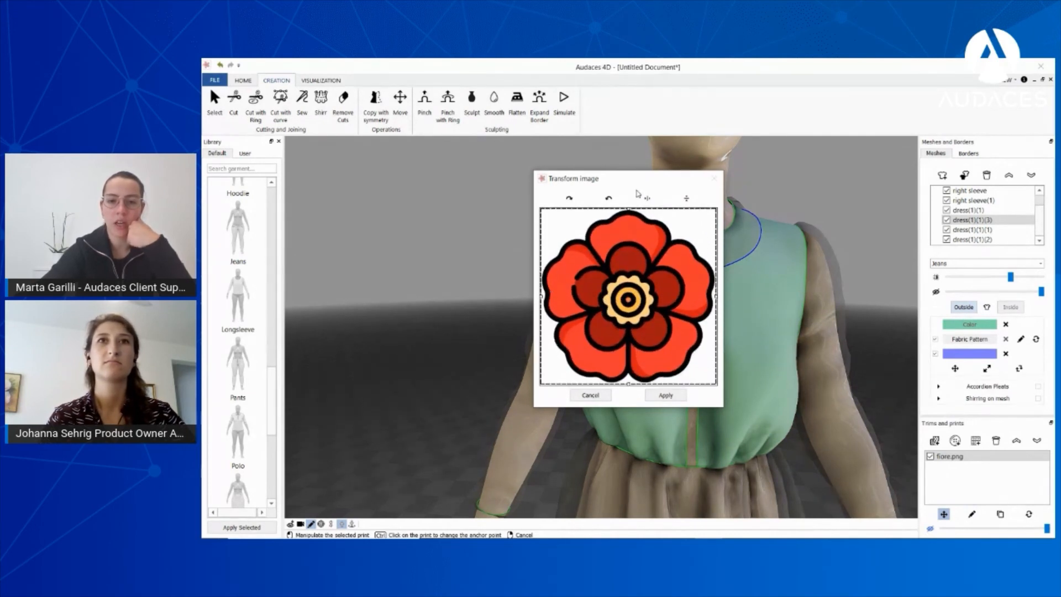
{"action": "left_click", "coordinate": [603, 395]}
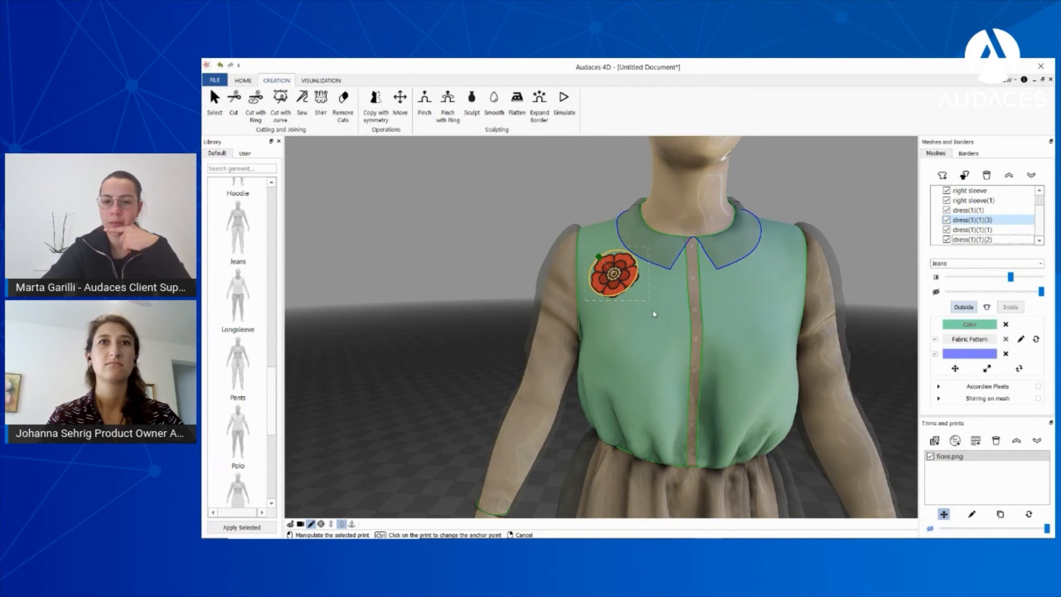
- Move the flower print up toward the wearer's right shoulder, close beside the collar, and finish manipulating it
{"action": "mouse_move", "coordinate": [608, 270]}
{"action": "left_mouse_down"}
{"action": "mouse_move", "coordinate": [585, 244]}
{"action": "mouse_move", "coordinate": [601, 253]}
{"action": "left_mouse_up"}
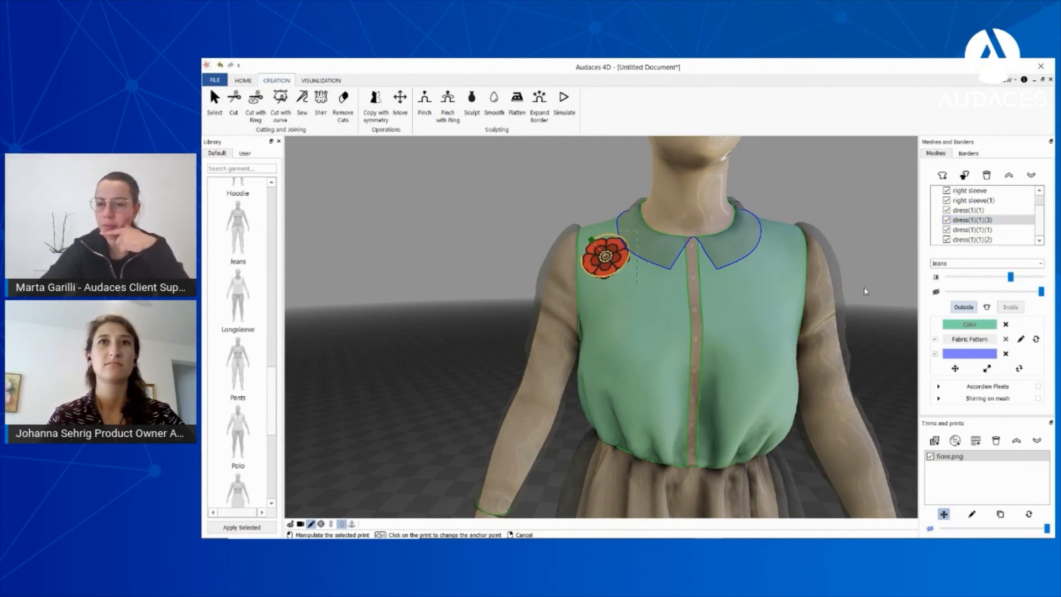
{"action": "scroll", "coordinate": [650, 233], "scroll_direction": "down", "scroll_amount": 5}
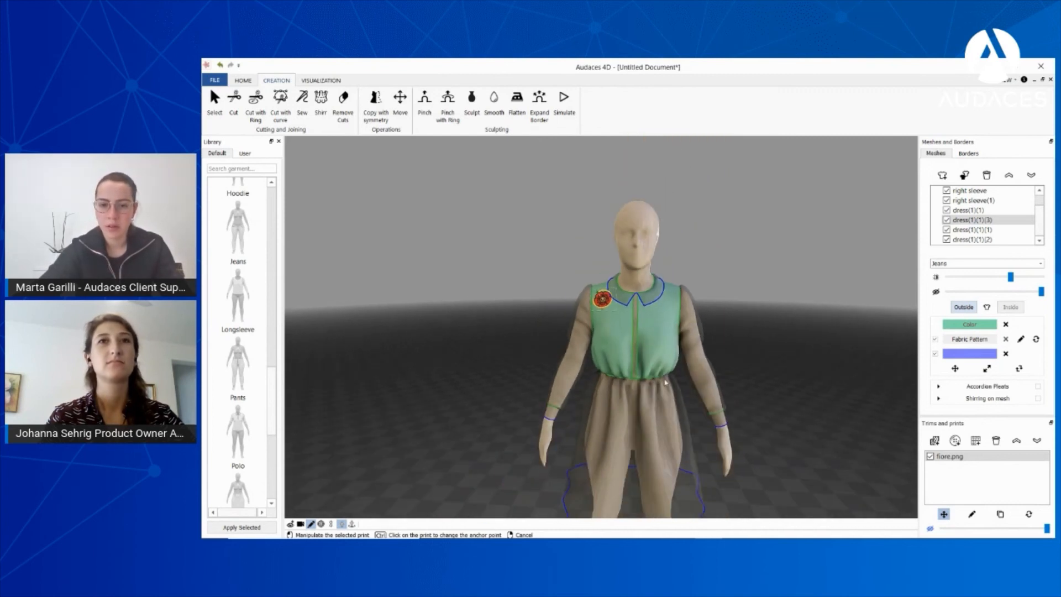
{"action": "scroll", "coordinate": [666, 383], "scroll_direction": "down", "scroll_amount": 4}
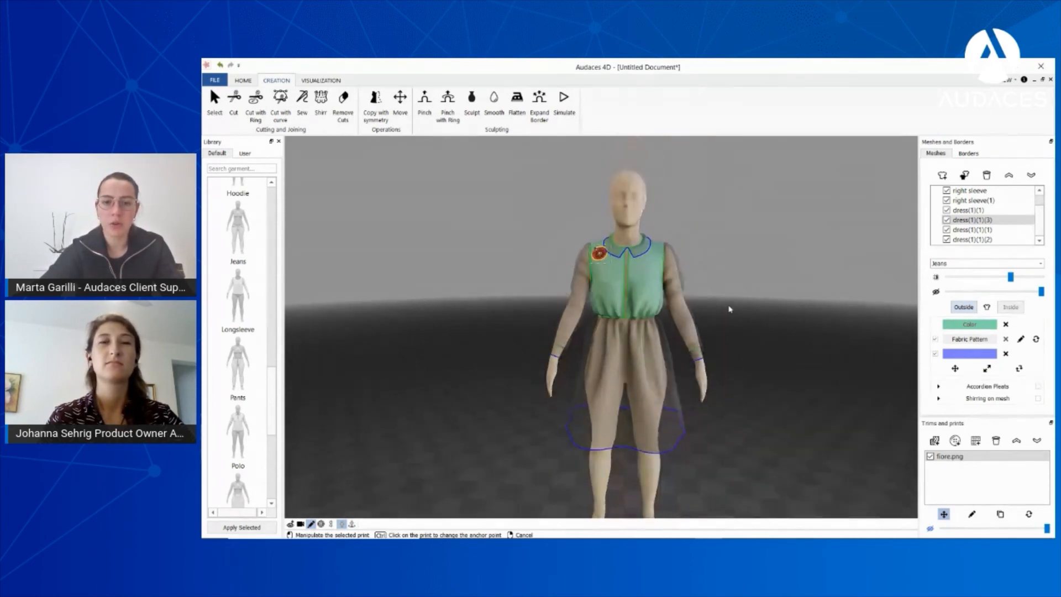
{"action": "right_click", "coordinate": [671, 334]}
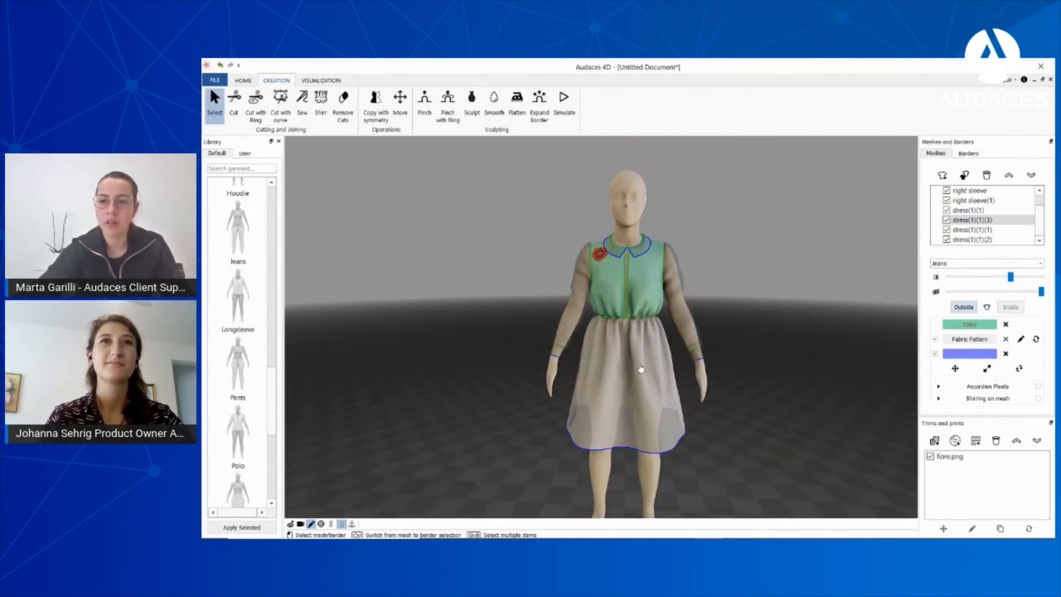
- Select the collar's outer border and apply the seam stitch pattern CT001.png from the seams folder
{"action": "middle_click_drag", "start_coordinate": [641, 368], "coordinate": [631, 314]}
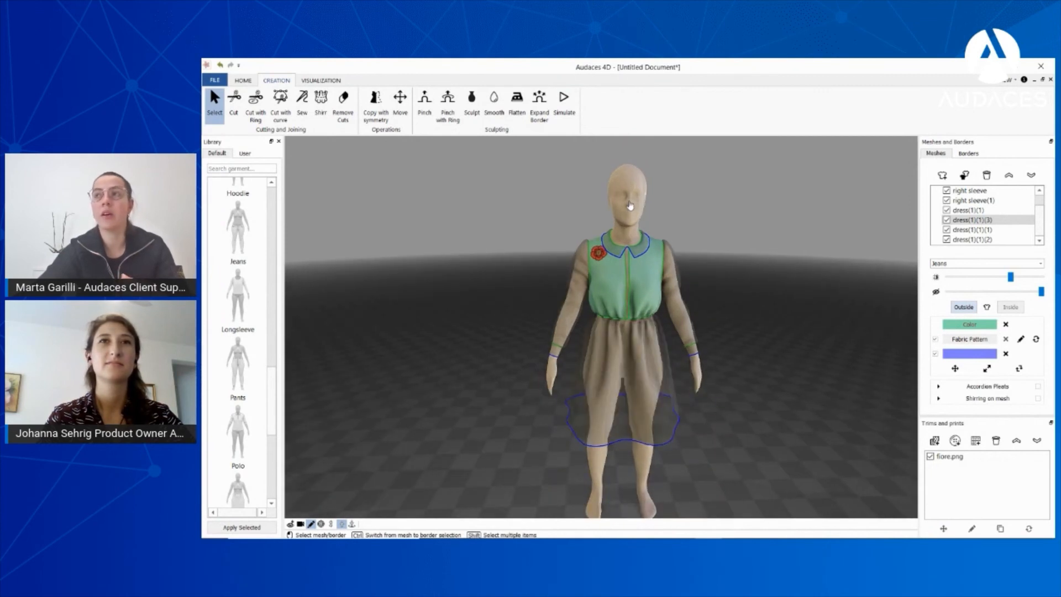
{"action": "scroll", "coordinate": [630, 248], "scroll_direction": "up", "scroll_amount": 5}
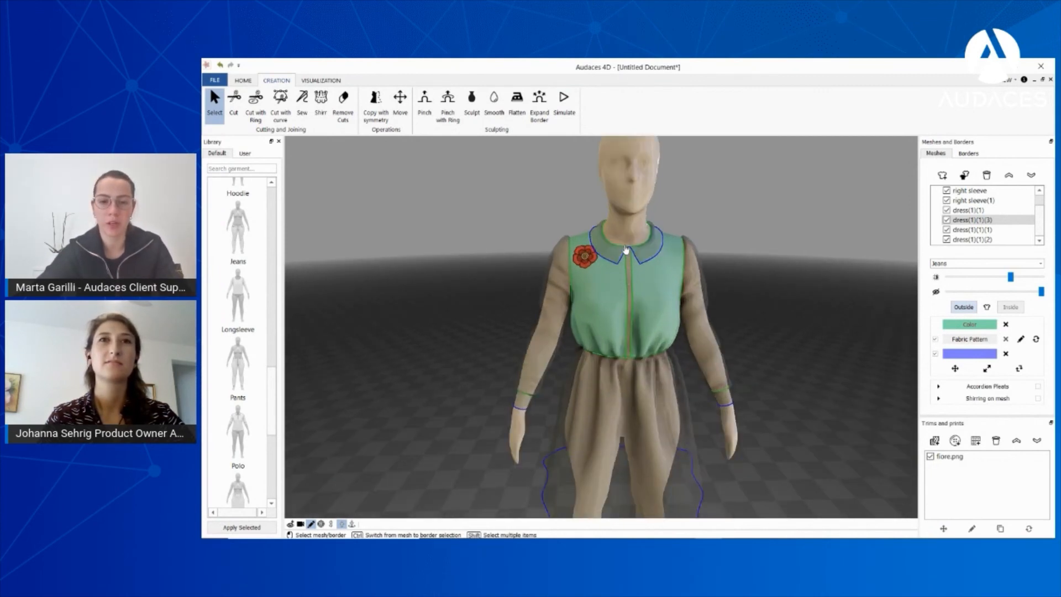
{"action": "scroll", "coordinate": [621, 276], "scroll_direction": "up", "scroll_amount": 2}
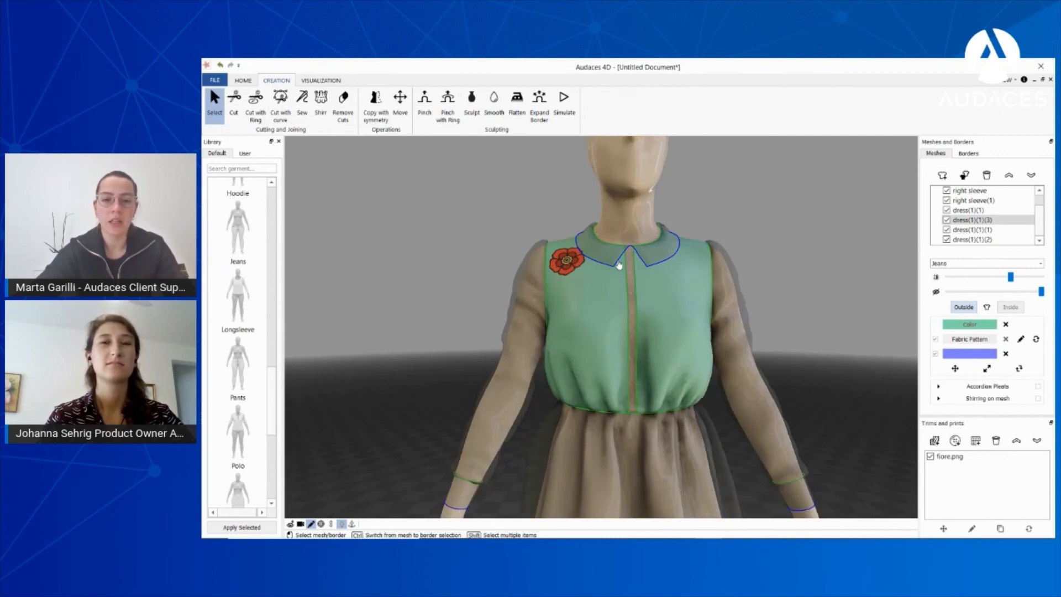
{"action": "scroll", "coordinate": [619, 266], "scroll_direction": "up", "scroll_amount": 1}
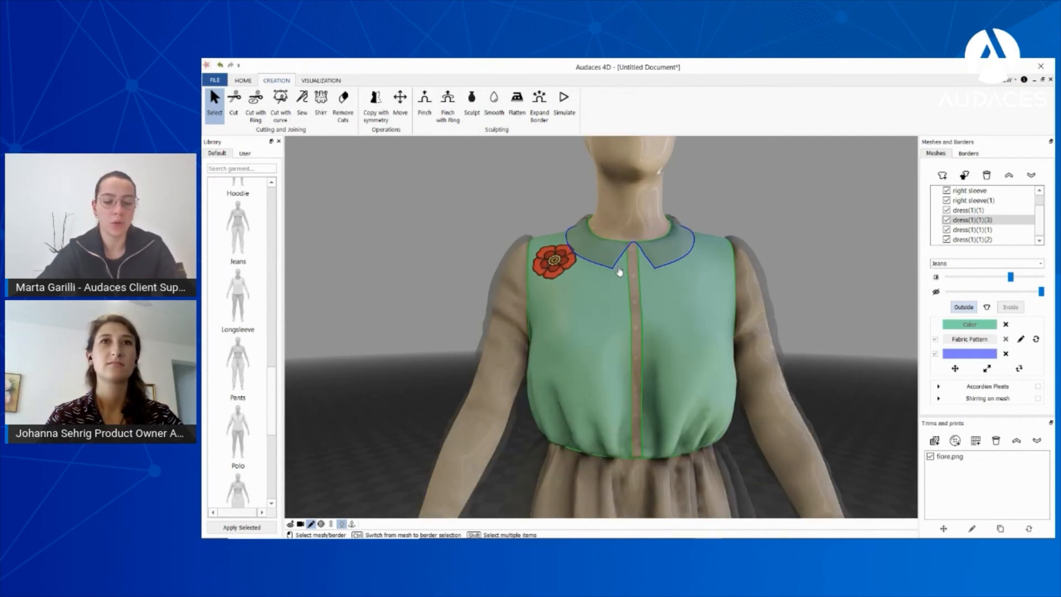
{"action": "key", "text": "ctrl"}
{"action": "left_click", "coordinate": [619, 273], "text": "ctrl"}
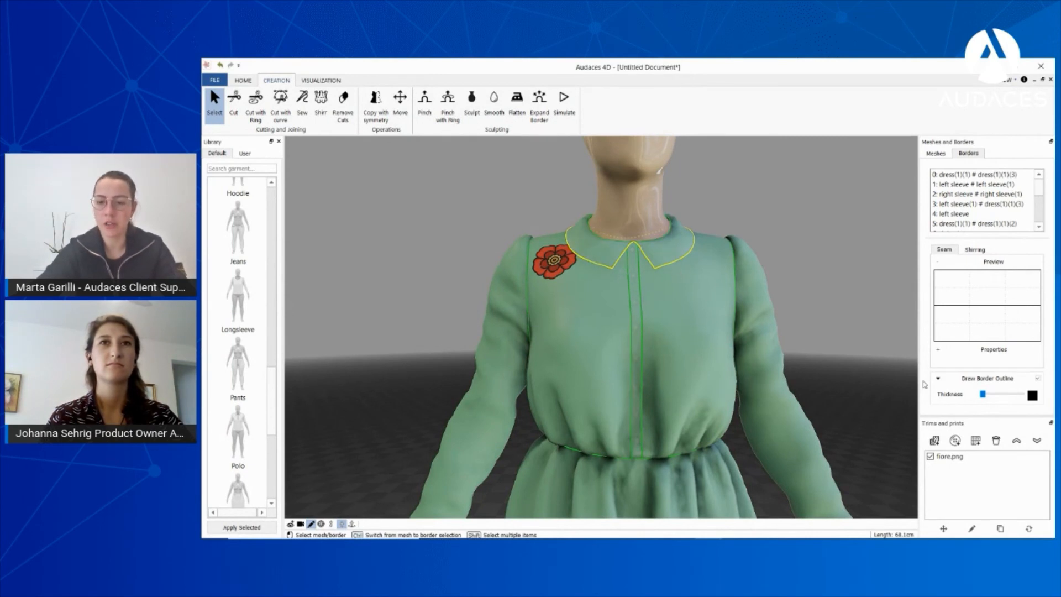
{"action": "left_click", "coordinate": [992, 351]}
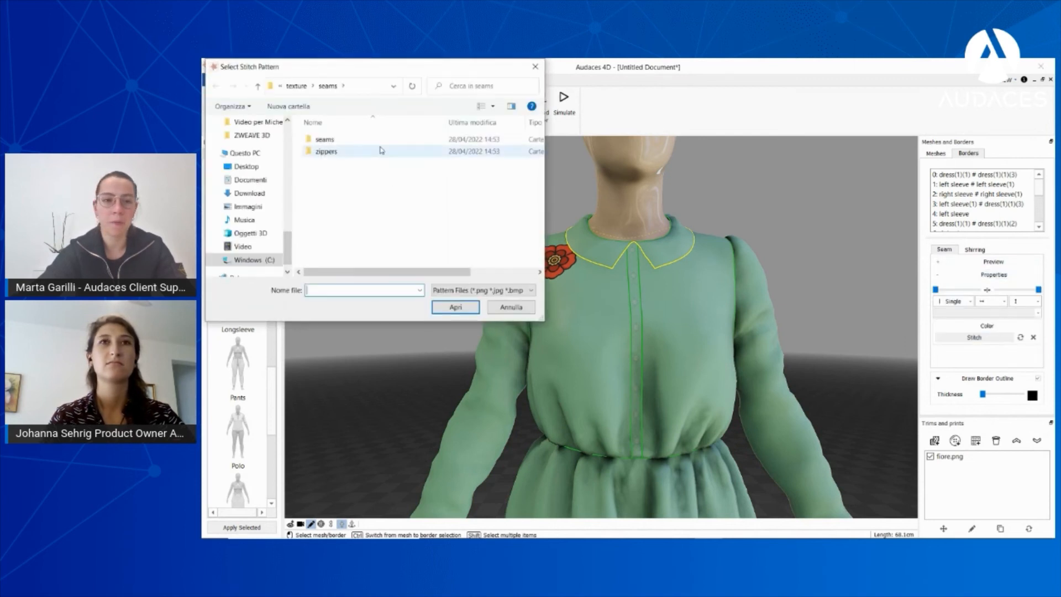
{"action": "double_click", "coordinate": [342, 144]}
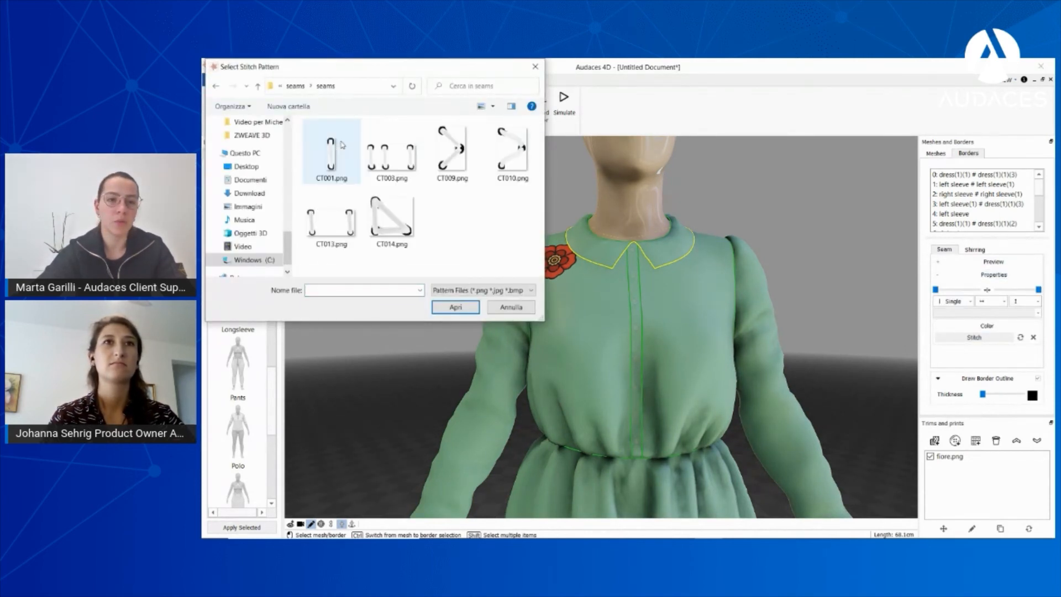
{"action": "left_click", "coordinate": [332, 152]}
{"action": "double_click", "coordinate": [332, 152]}
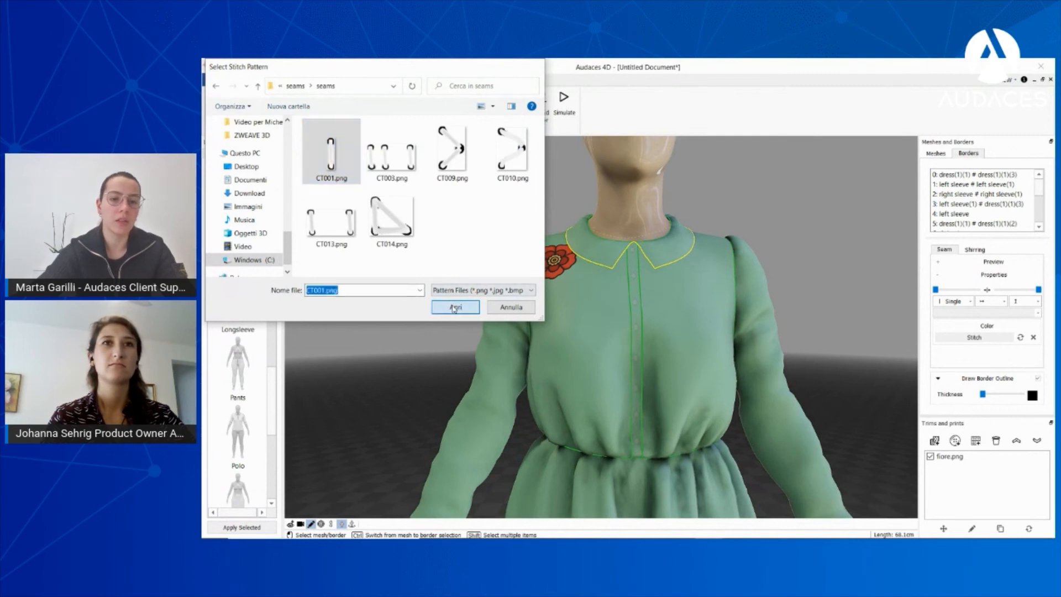
- Colour the collar stitching dark green #438b68, starting from the saved dress green in the palette
{"action": "scroll", "coordinate": [616, 272], "scroll_direction": "up", "scroll_amount": 5}
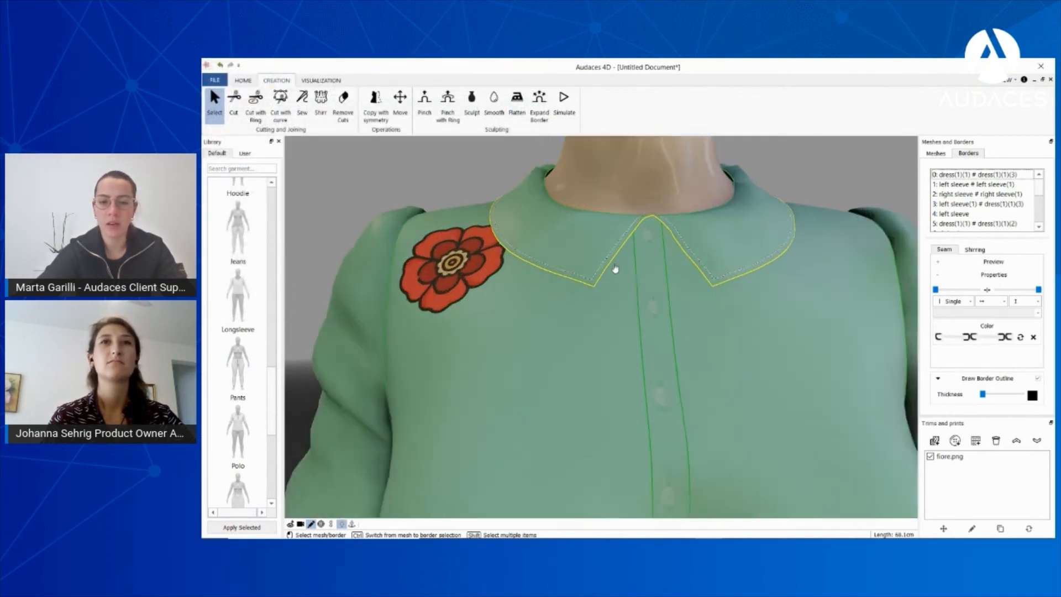
{"action": "scroll", "coordinate": [577, 281], "scroll_direction": "up", "scroll_amount": 3}
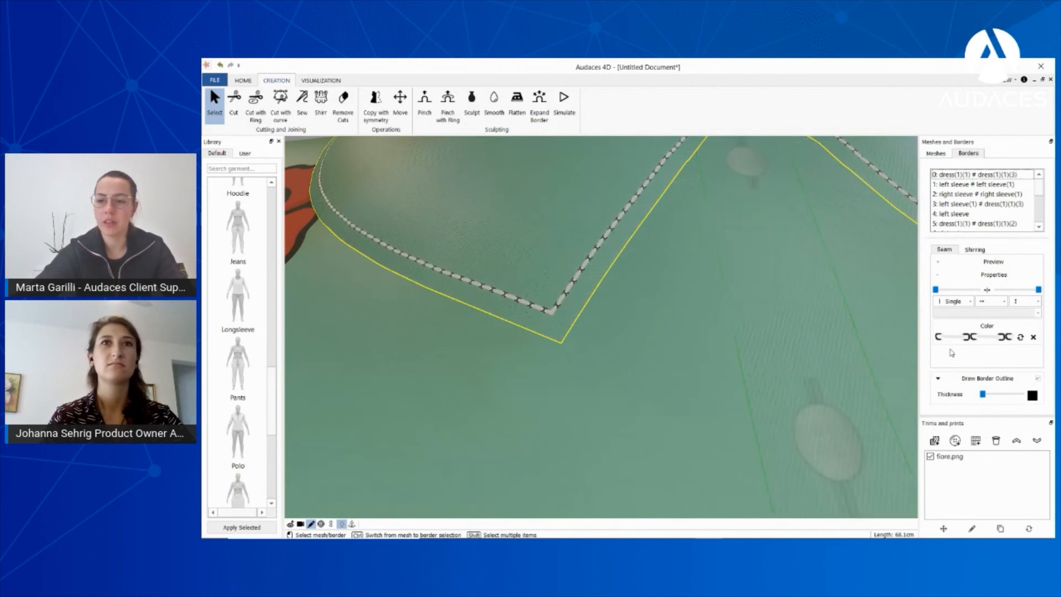
{"action": "left_click", "coordinate": [987, 326]}
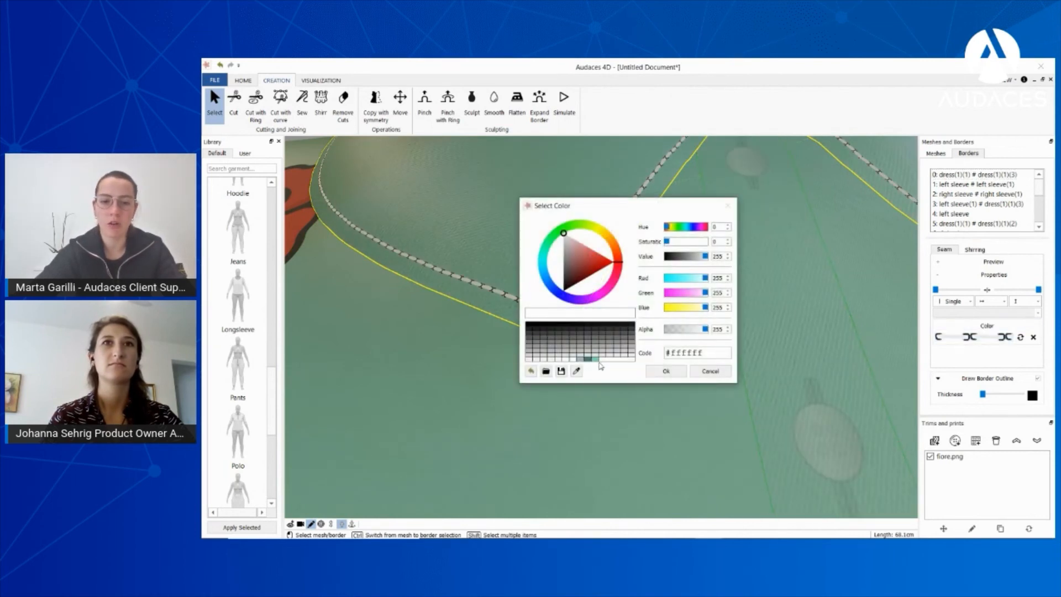
{"action": "left_click", "coordinate": [597, 362]}
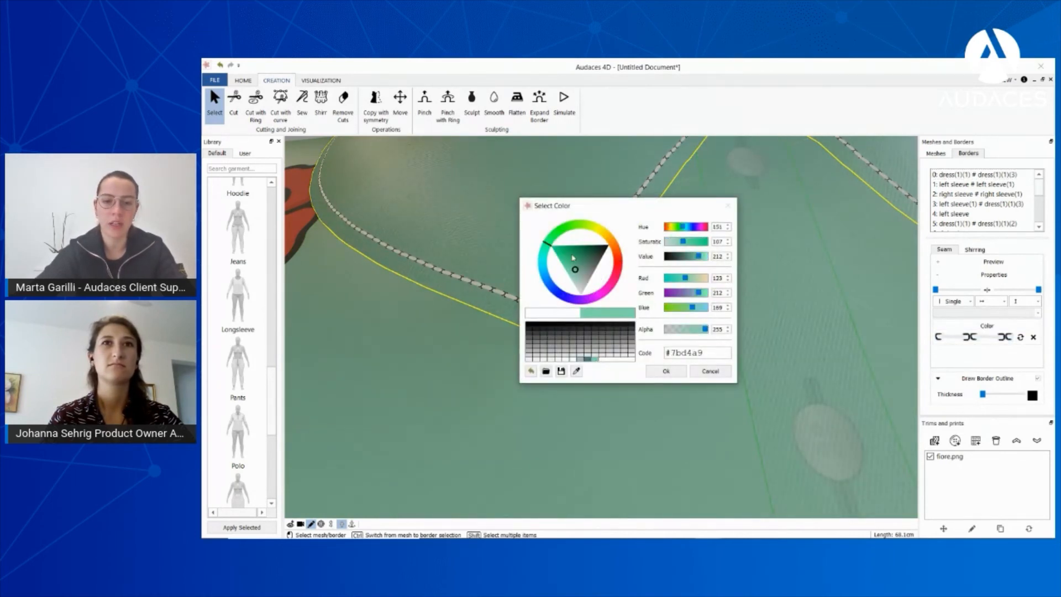
{"action": "left_click_drag", "start_coordinate": [578, 271], "coordinate": [585, 262]}
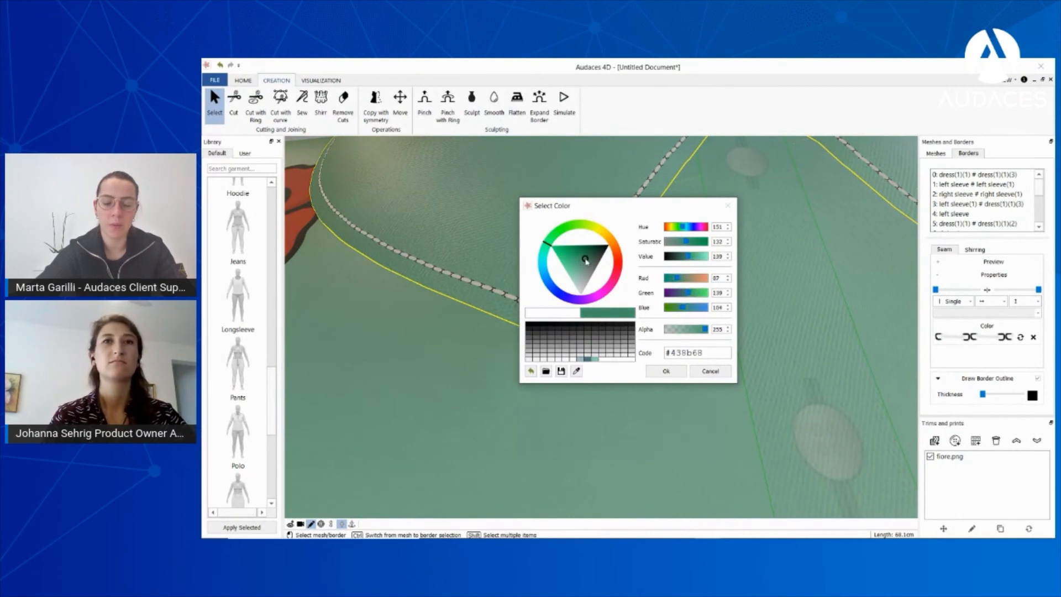
{"action": "left_click", "coordinate": [666, 371]}
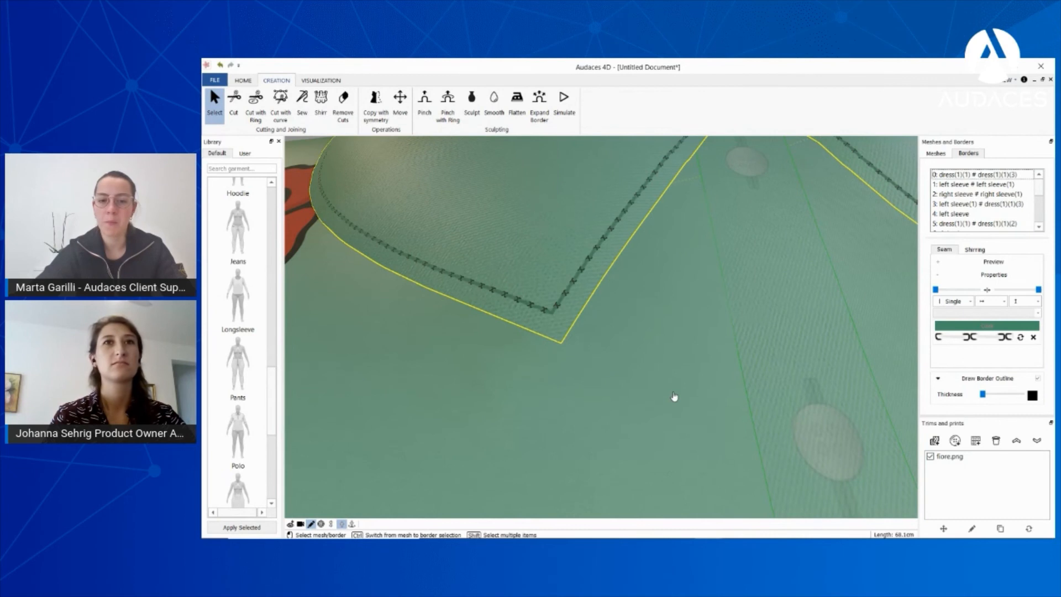
- Try a double row of stitching along the collar border, then return the seam to Single
{"action": "left_click", "coordinate": [971, 302]}
{"action": "left_click", "coordinate": [968, 320]}
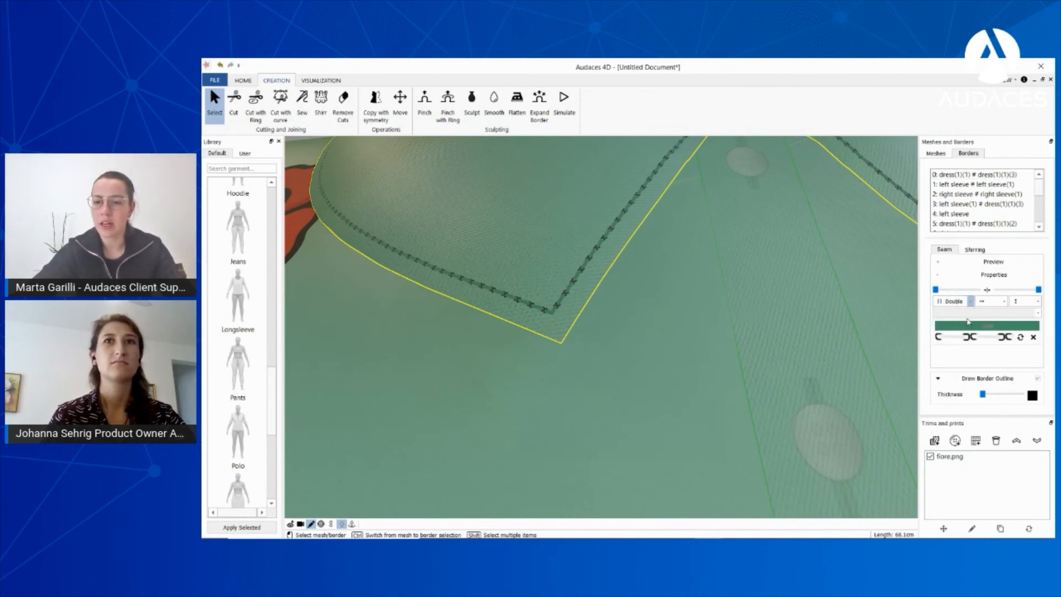
{"action": "left_click", "coordinate": [969, 303]}
{"action": "left_click", "coordinate": [968, 321]}
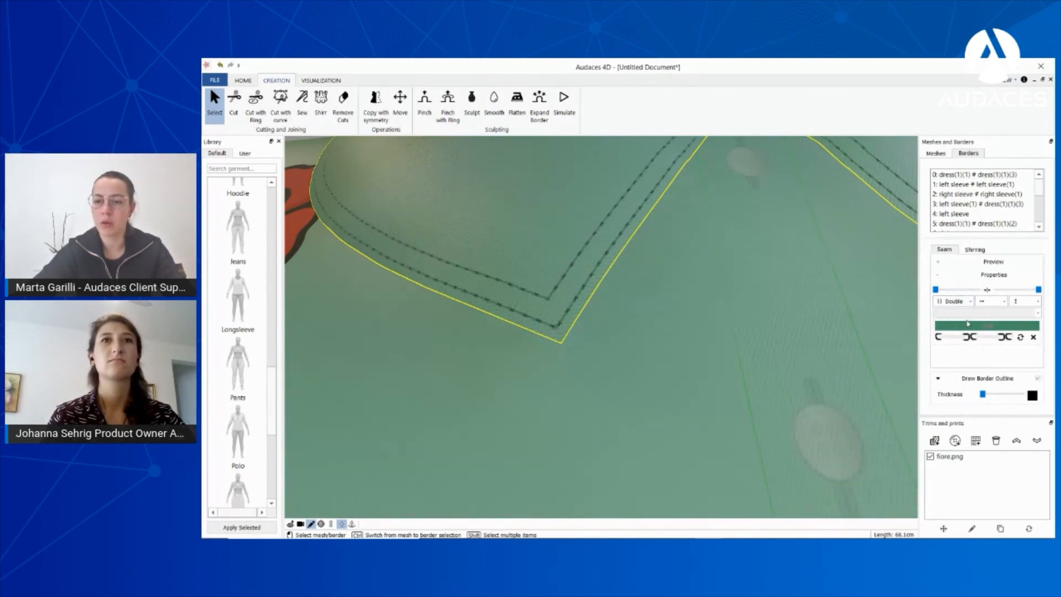
{"action": "left_click", "coordinate": [962, 301]}
{"action": "left_click", "coordinate": [959, 310]}
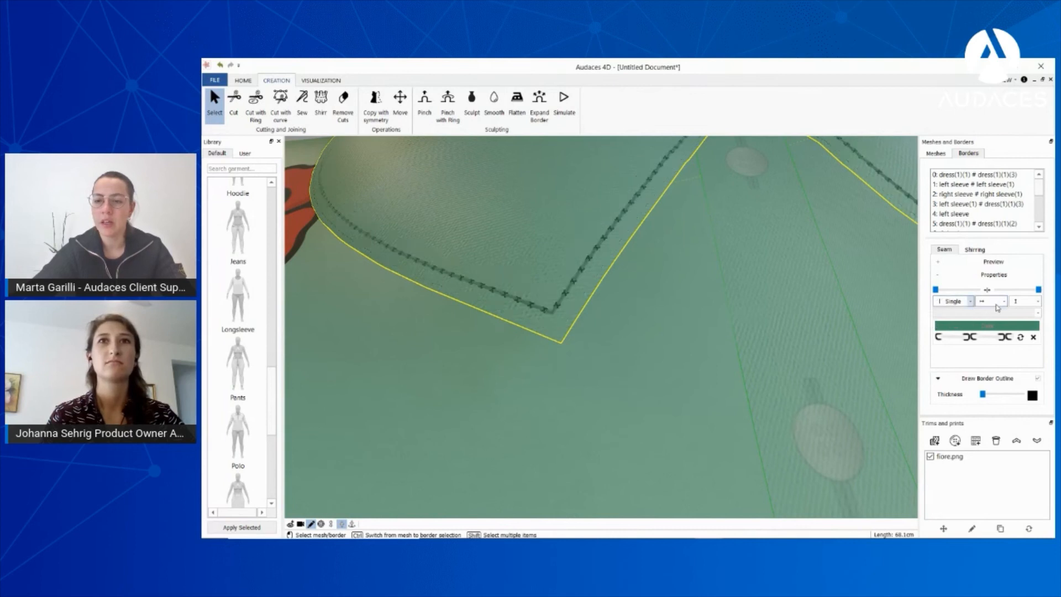
- Adjust the collar stitch in the seam preview to longer, slightly thicker stitches with wider gaps between them
{"action": "left_click", "coordinate": [992, 262]}
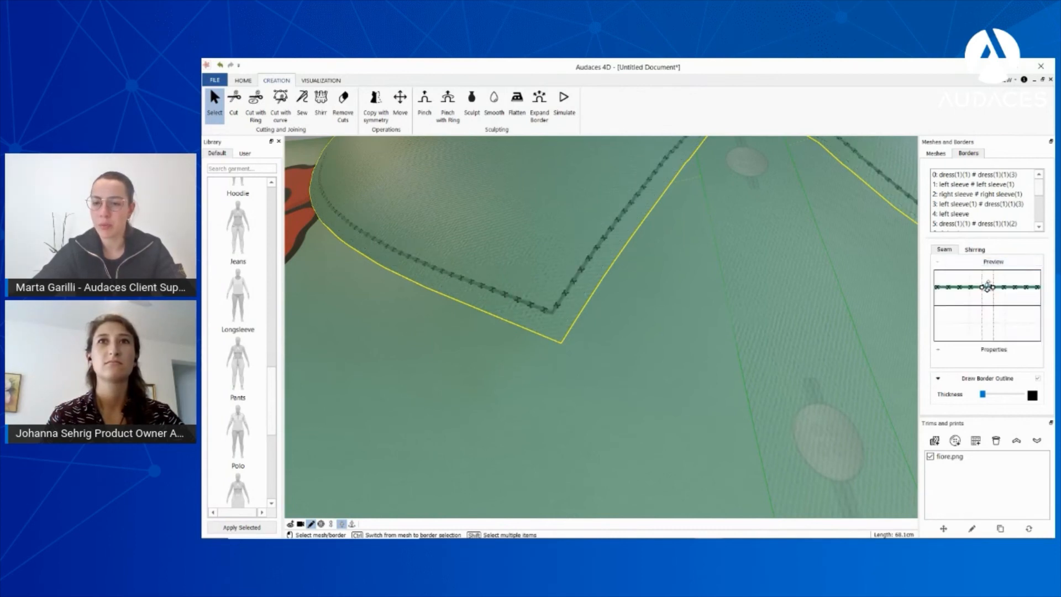
{"action": "left_click_drag", "start_coordinate": [974, 287], "coordinate": [967, 286]}
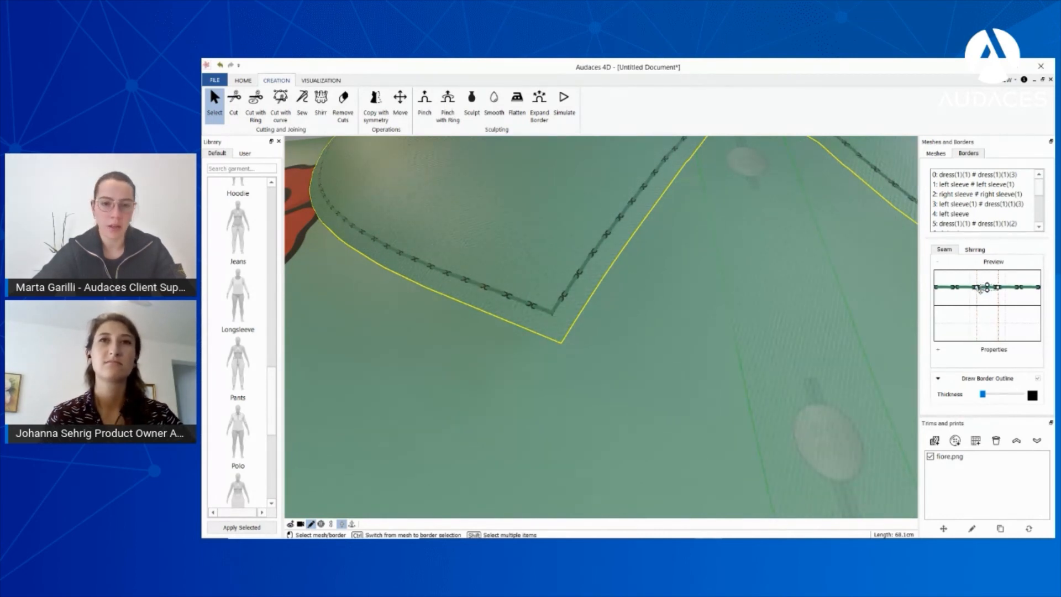
{"action": "left_click_drag", "start_coordinate": [988, 290], "coordinate": [988, 291]}
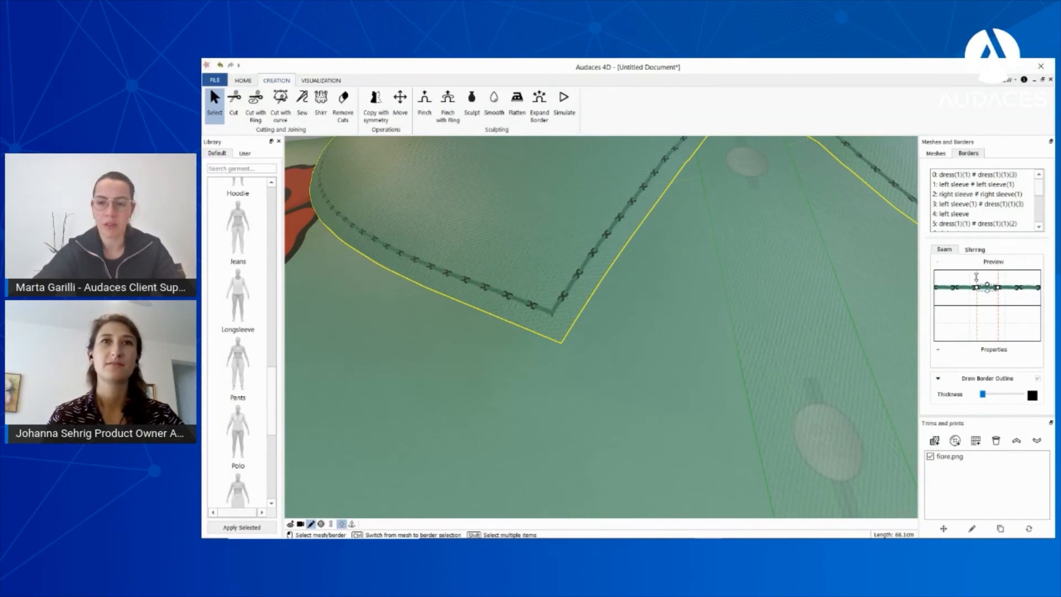
{"action": "left_click_drag", "start_coordinate": [979, 280], "coordinate": [981, 279]}
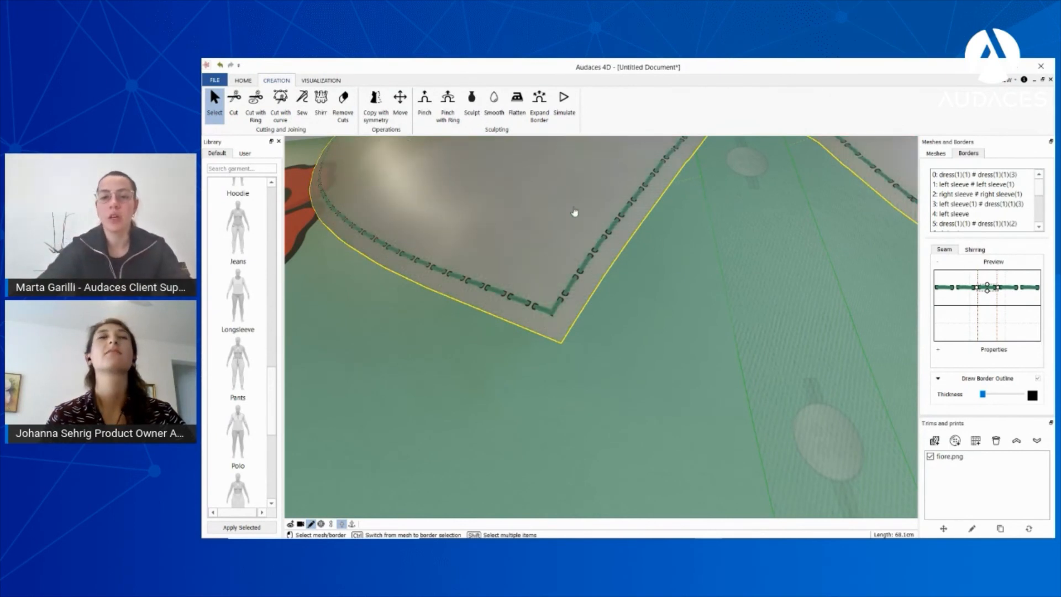
- Select one long border of the front placket and apply the zipper pattern ziper big full.png from the zippers folder
{"action": "scroll", "coordinate": [575, 208], "scroll_direction": "down", "scroll_amount": 5}
{"action": "scroll", "coordinate": [575, 223], "scroll_direction": "down", "scroll_amount": 6}
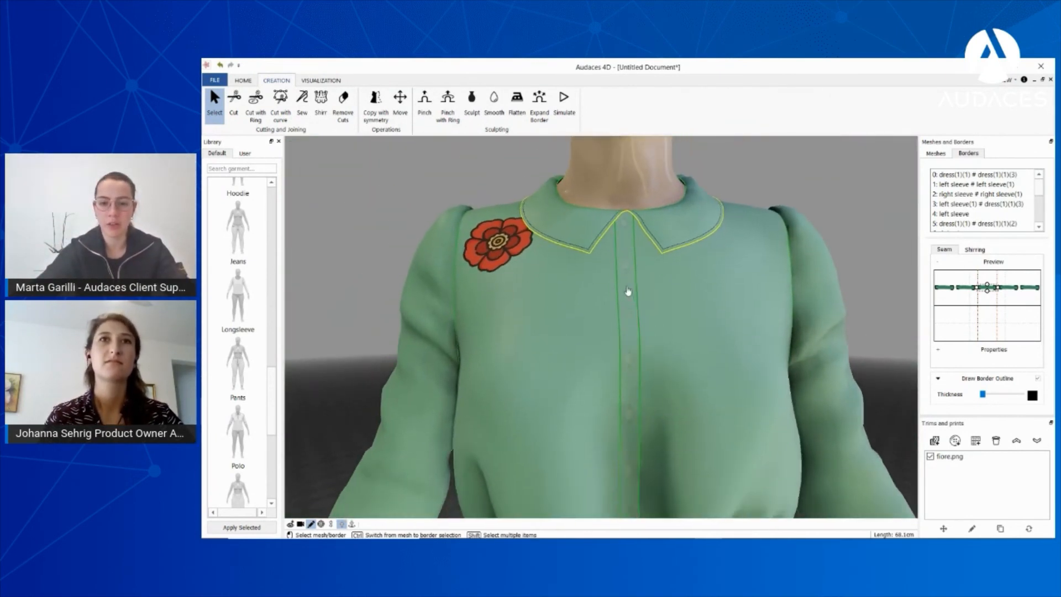
{"action": "middle_click_drag", "start_coordinate": [627, 430], "coordinate": [647, 308]}
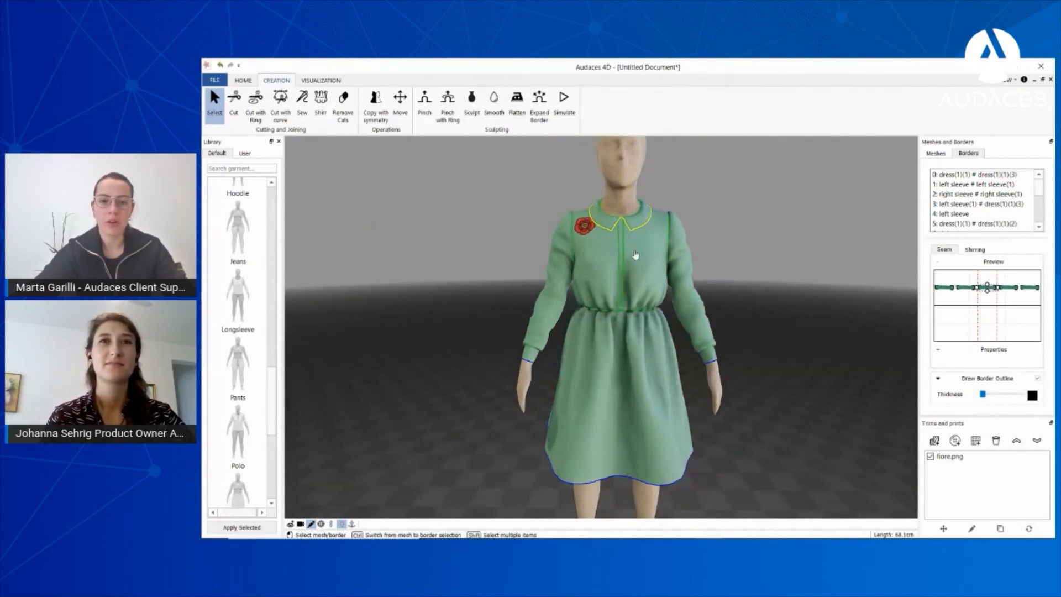
{"action": "scroll", "coordinate": [627, 262], "scroll_direction": "up", "scroll_amount": 2}
{"action": "scroll", "coordinate": [627, 262], "scroll_direction": "up", "scroll_amount": 3}
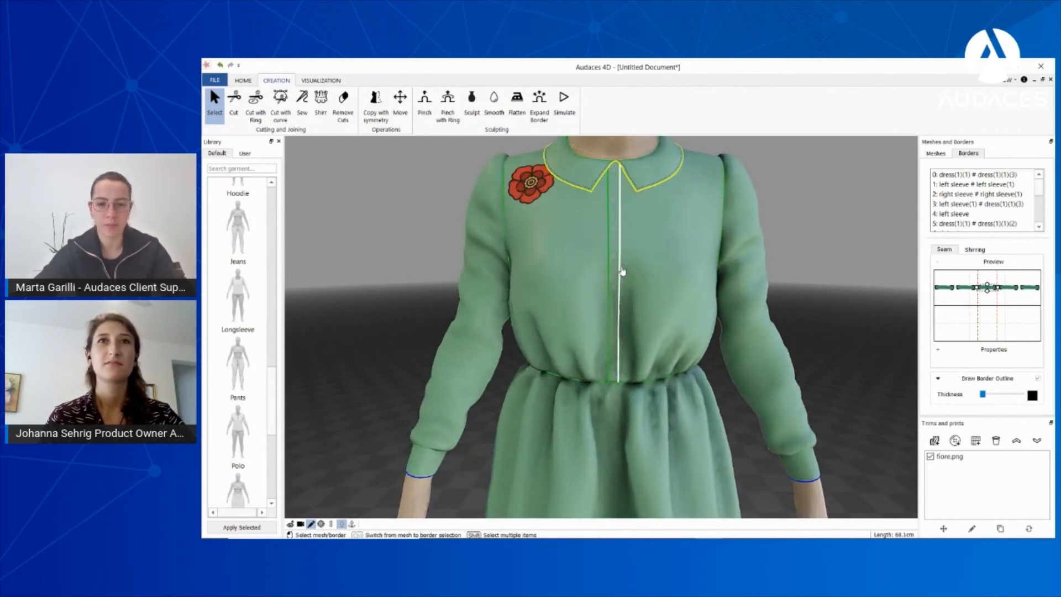
{"action": "left_click", "coordinate": [622, 271]}
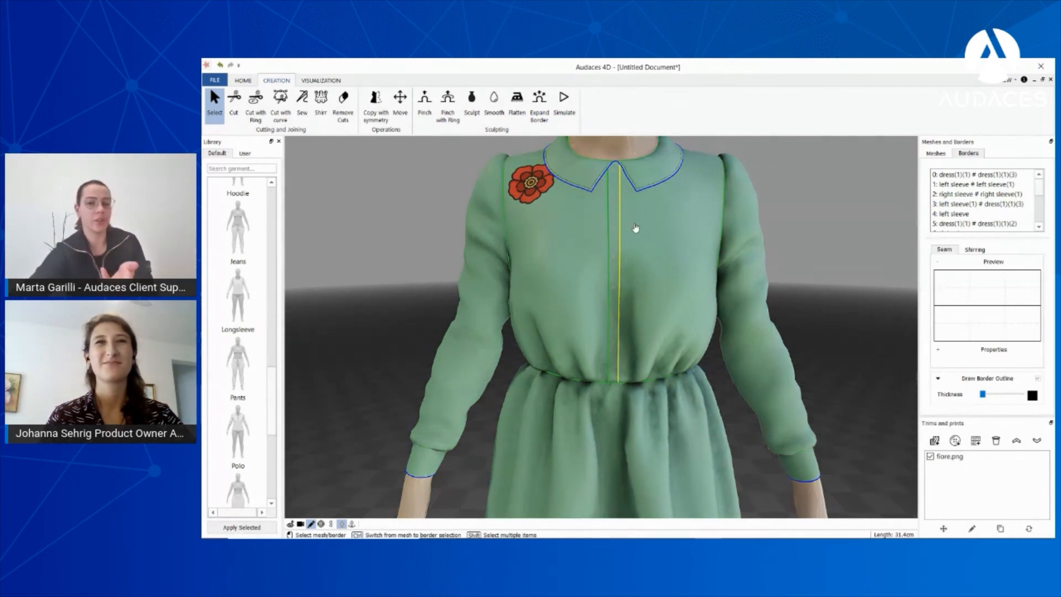
{"action": "scroll", "coordinate": [619, 227], "scroll_direction": "up", "scroll_amount": 3}
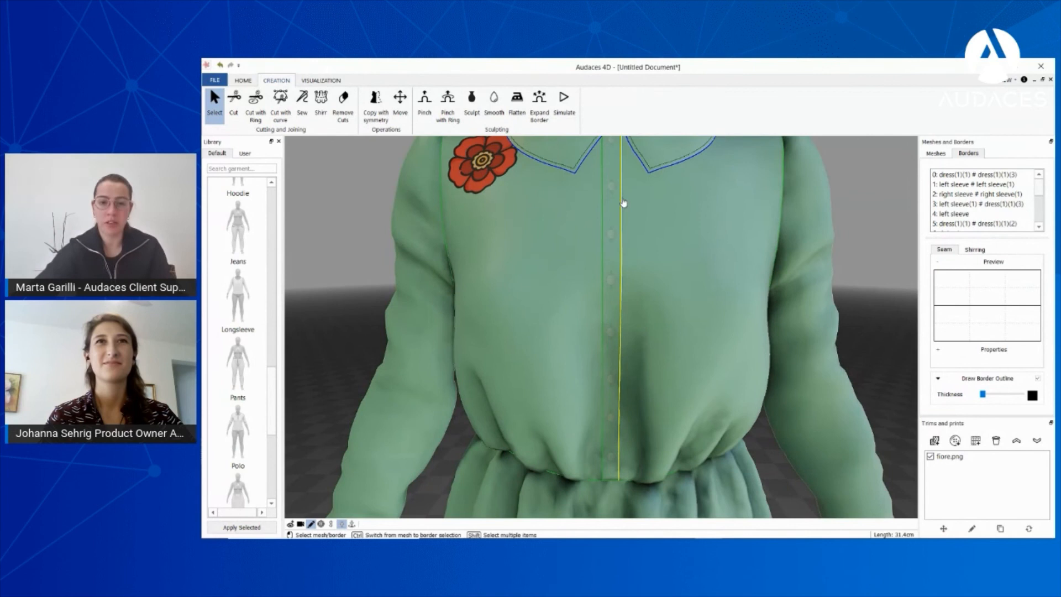
{"action": "left_click", "coordinate": [984, 349]}
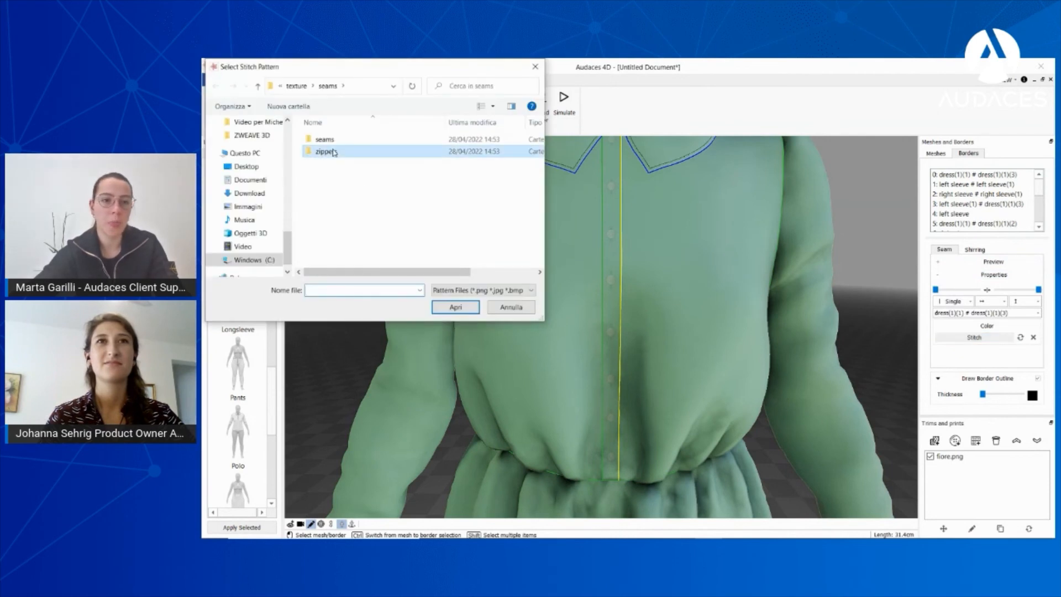
{"action": "double_click", "coordinate": [334, 152]}
{"action": "double_click", "coordinate": [343, 158]}
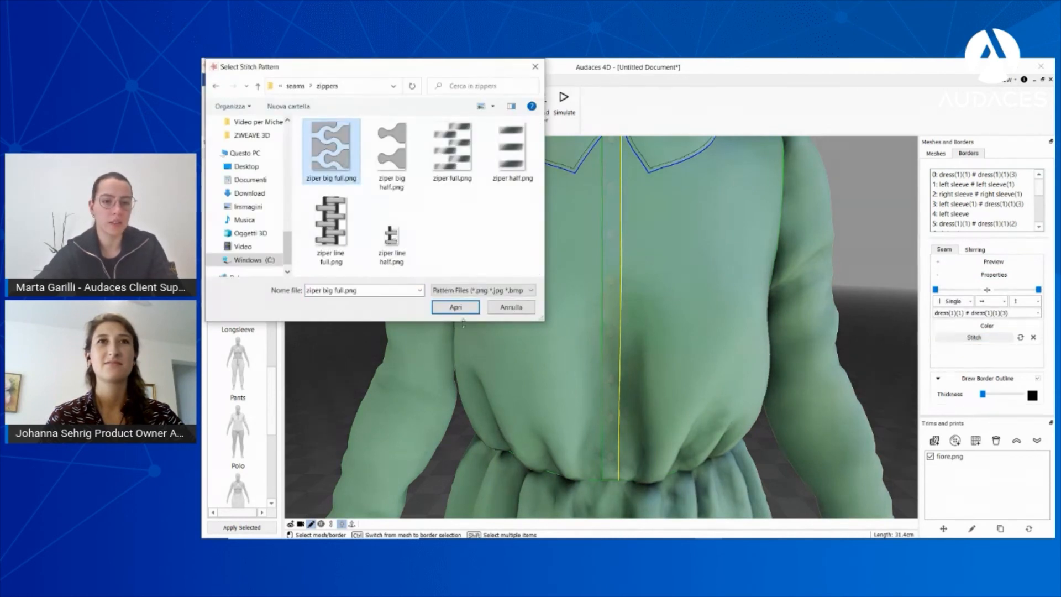
- Enlarge and shift the zipper pattern in the seam preview, then remove it from the placket border
{"action": "scroll", "coordinate": [627, 238], "scroll_direction": "up", "scroll_amount": 5}
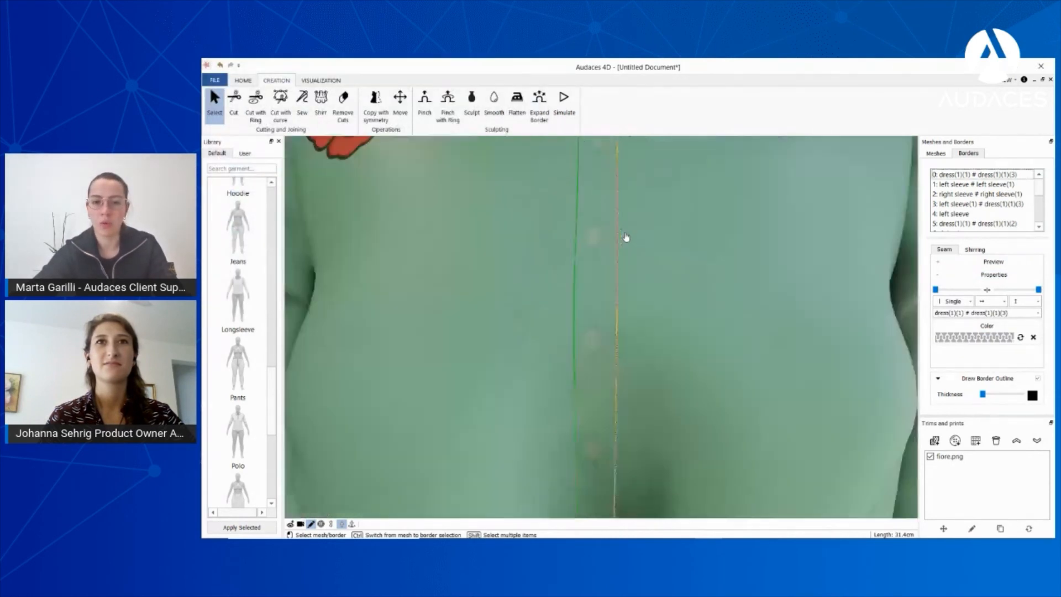
{"action": "scroll", "coordinate": [625, 240], "scroll_direction": "up", "scroll_amount": 2}
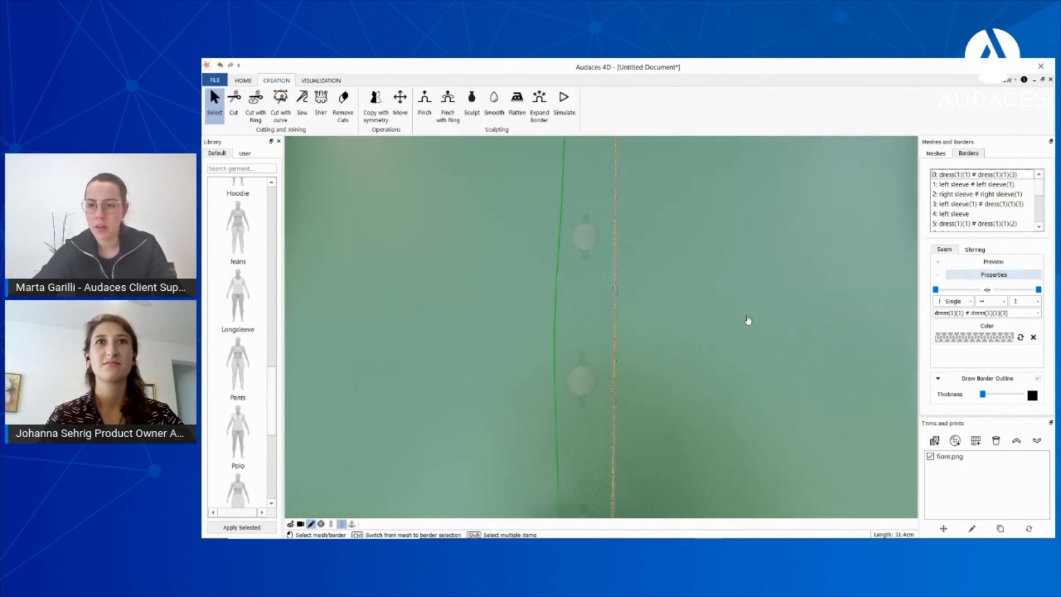
{"action": "scroll", "coordinate": [622, 313], "scroll_direction": "up", "scroll_amount": 3}
{"action": "scroll", "coordinate": [622, 312], "scroll_direction": "down", "scroll_amount": 4}
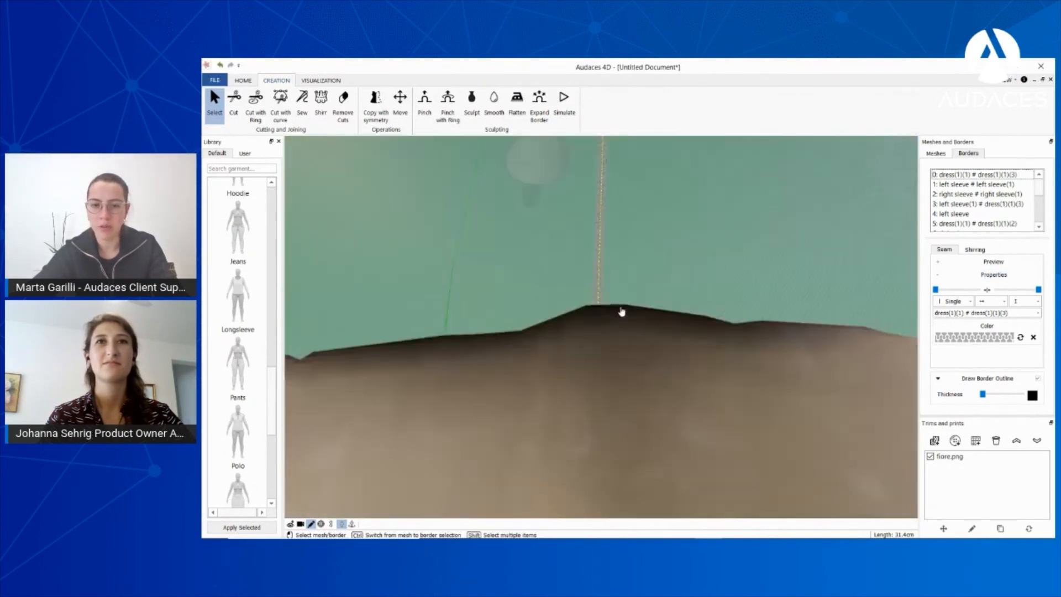
{"action": "left_click", "coordinate": [993, 262]}
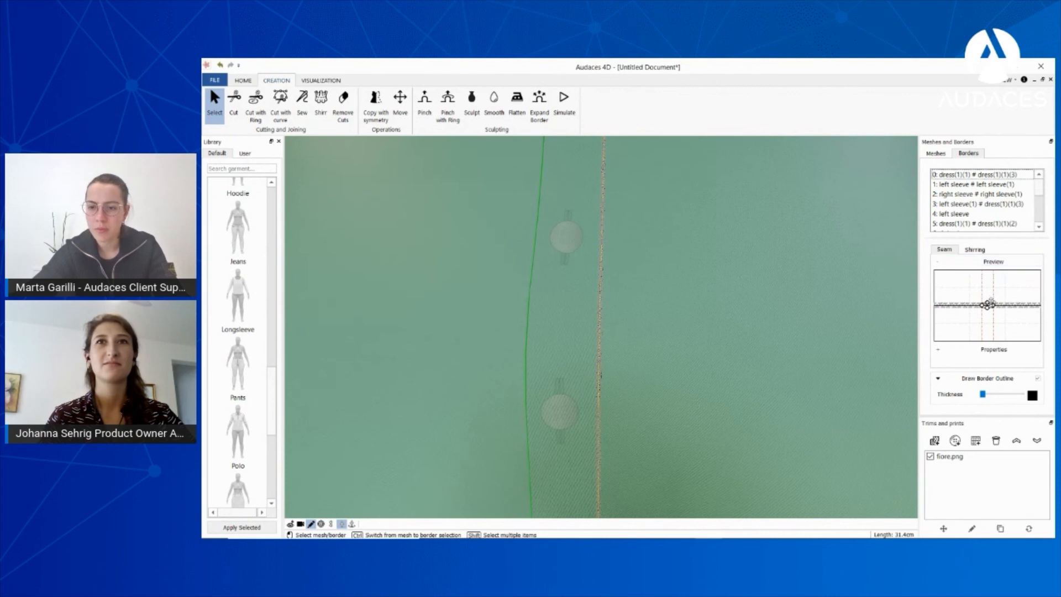
{"action": "left_click_drag", "start_coordinate": [987, 293], "coordinate": [1005, 305]}
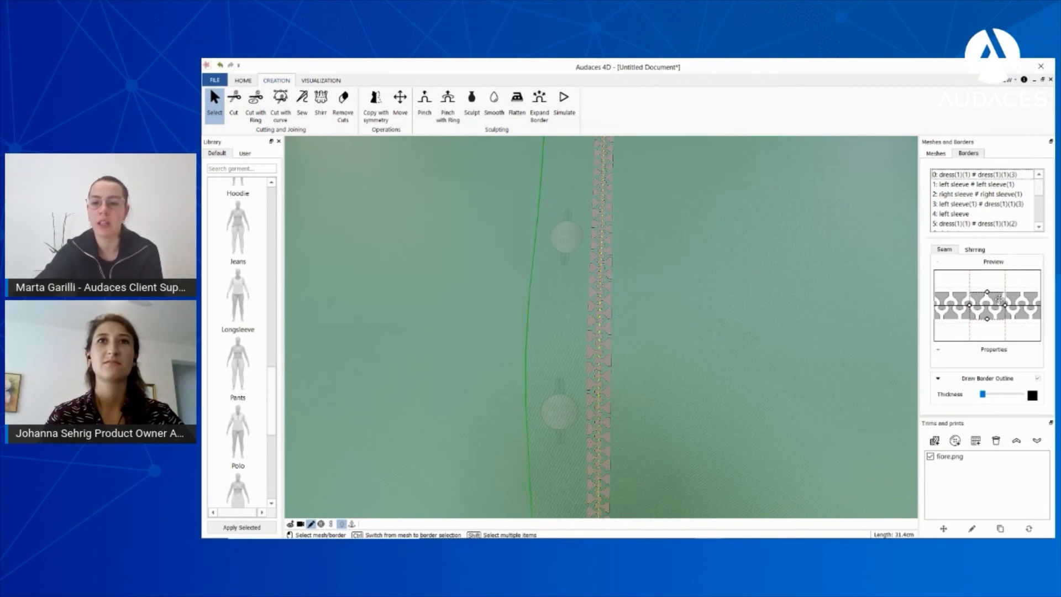
{"action": "mouse_move", "coordinate": [987, 300]}
{"action": "left_mouse_down"}
{"action": "mouse_move", "coordinate": [987, 286]}
{"action": "mouse_move", "coordinate": [991, 336]}
{"action": "mouse_move", "coordinate": [992, 307]}
{"action": "mouse_move", "coordinate": [991, 318]}
{"action": "left_mouse_up"}
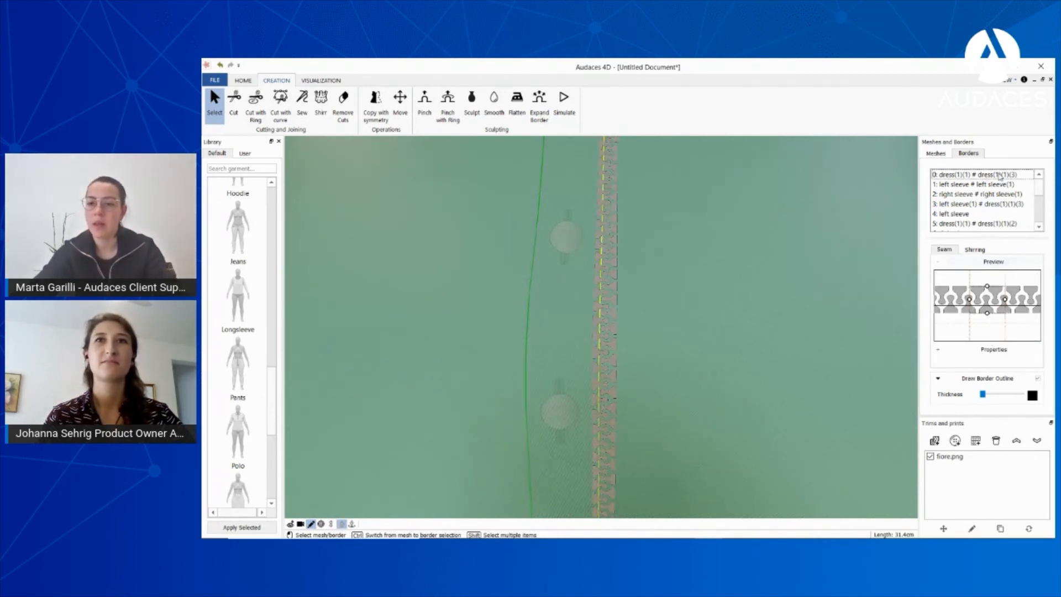
{"action": "left_click", "coordinate": [994, 349]}
{"action": "left_click", "coordinate": [1021, 338]}
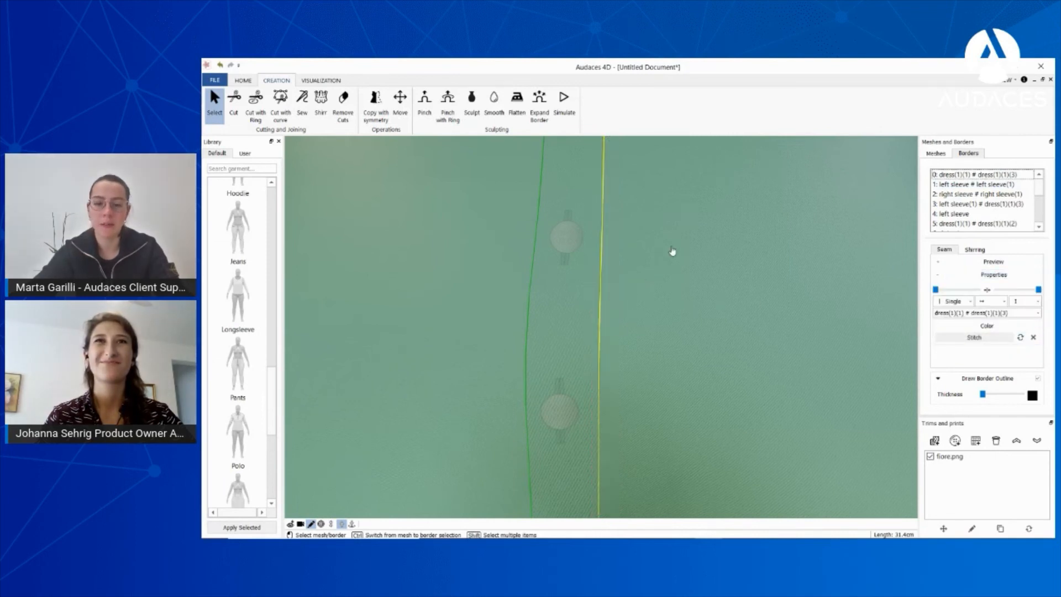
- Select the collar's outer border and copy its stitching style
{"action": "scroll", "coordinate": [673, 251], "scroll_direction": "down", "scroll_amount": 5}
{"action": "scroll", "coordinate": [685, 232], "scroll_direction": "down", "scroll_amount": 4}
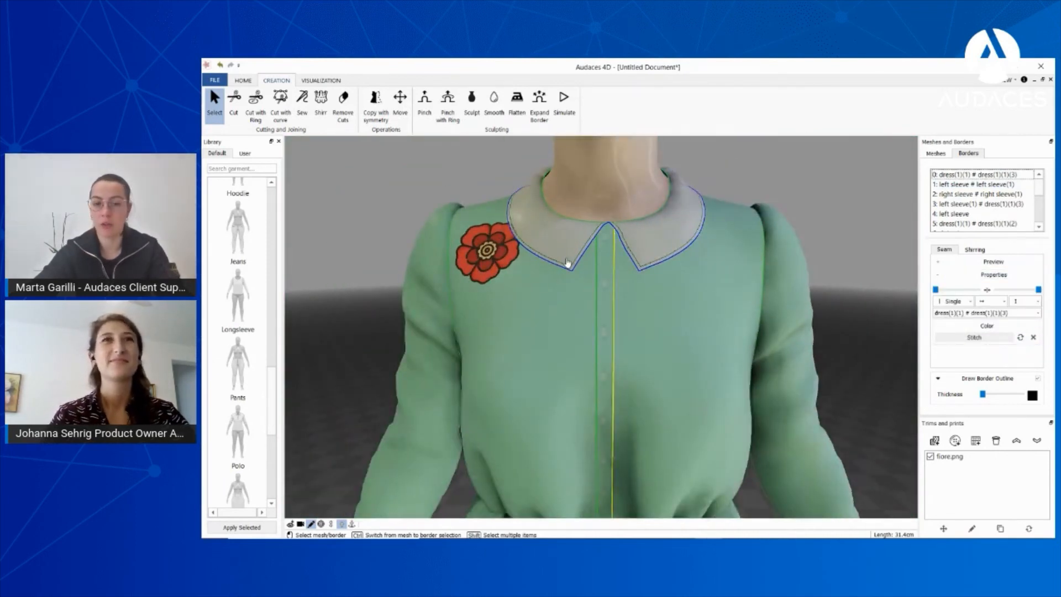
{"action": "left_click", "coordinate": [656, 266]}
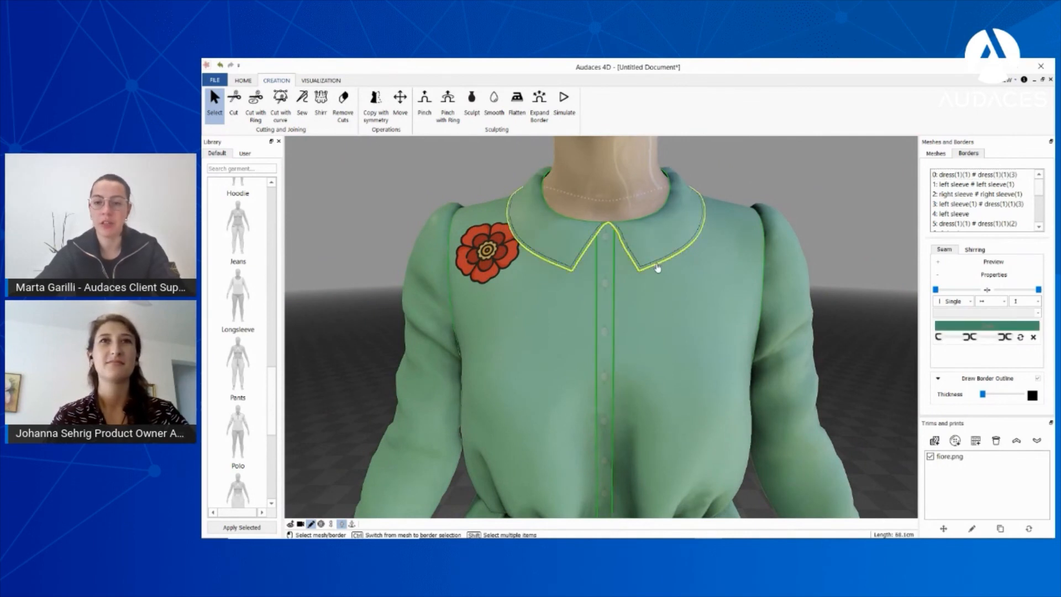
{"action": "scroll", "coordinate": [984, 205], "scroll_direction": "down", "scroll_amount": 3}
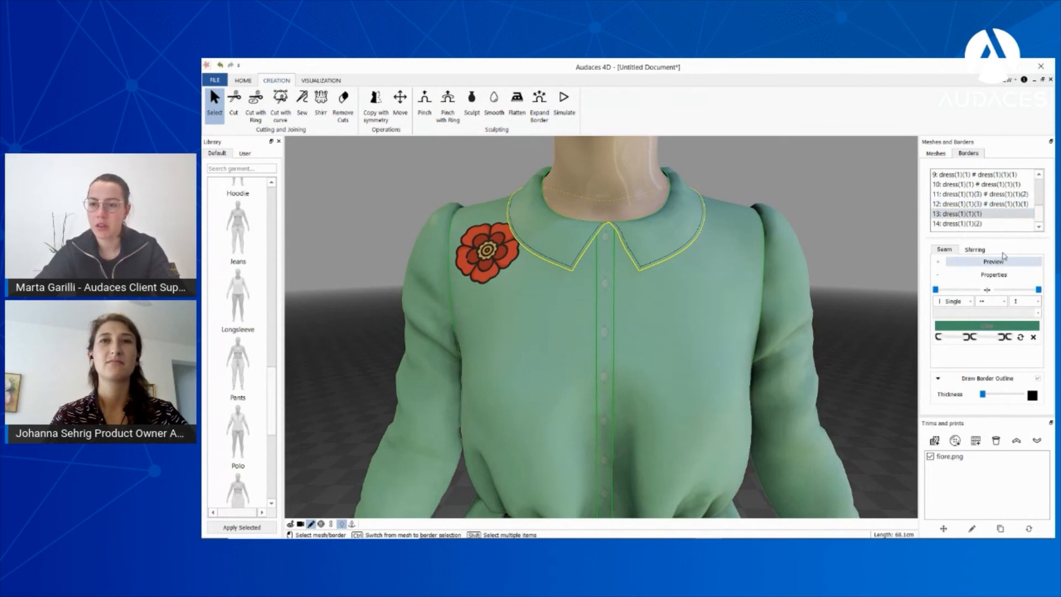
{"action": "right_click", "coordinate": [991, 215]}
{"action": "left_click", "coordinate": [1017, 218]}
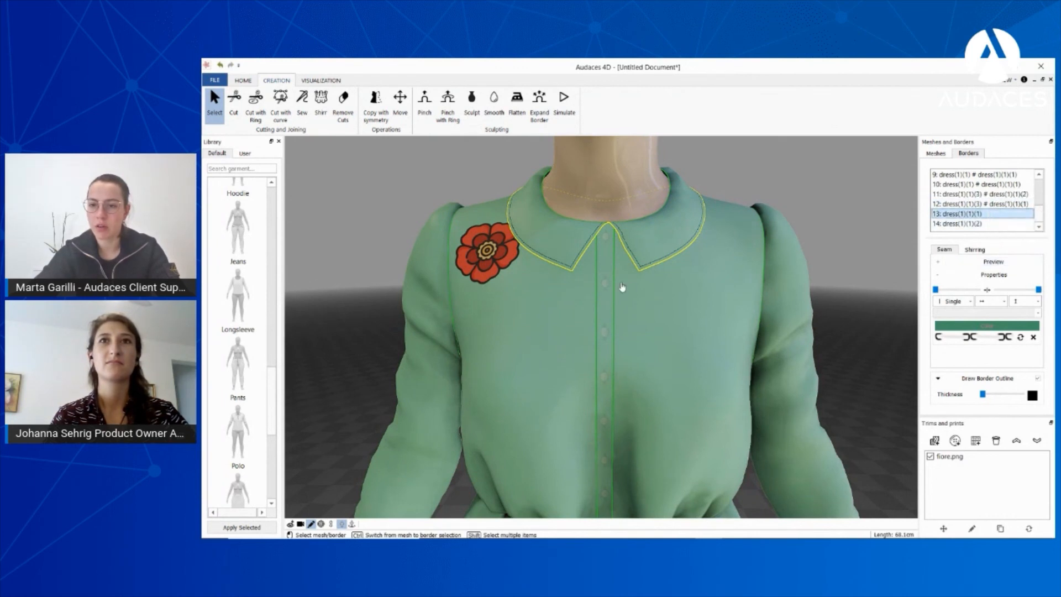
- Select both long borders of the front placket and paste the copied collar stitching style onto them
{"action": "left_click", "coordinate": [603, 325]}
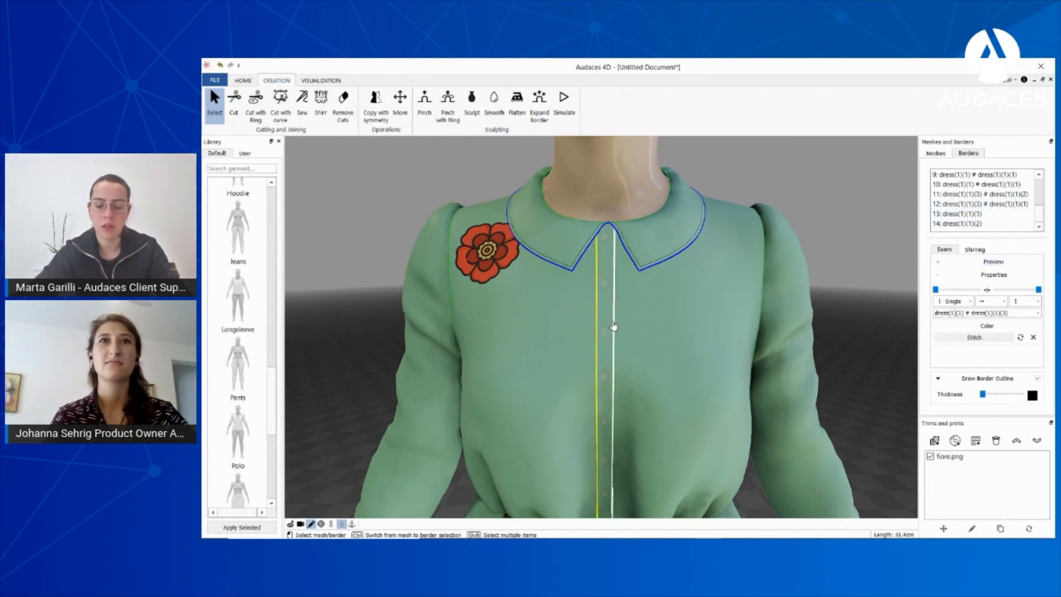
{"action": "scroll", "coordinate": [977, 212], "scroll_direction": "up", "scroll_amount": 1}
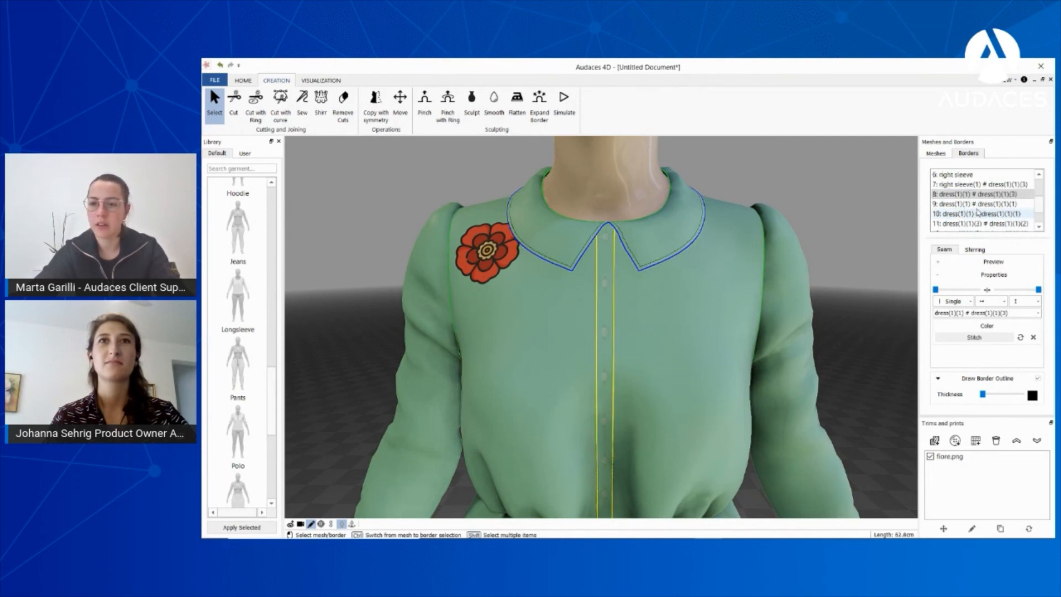
{"action": "scroll", "coordinate": [978, 212], "scroll_direction": "up", "scroll_amount": 1}
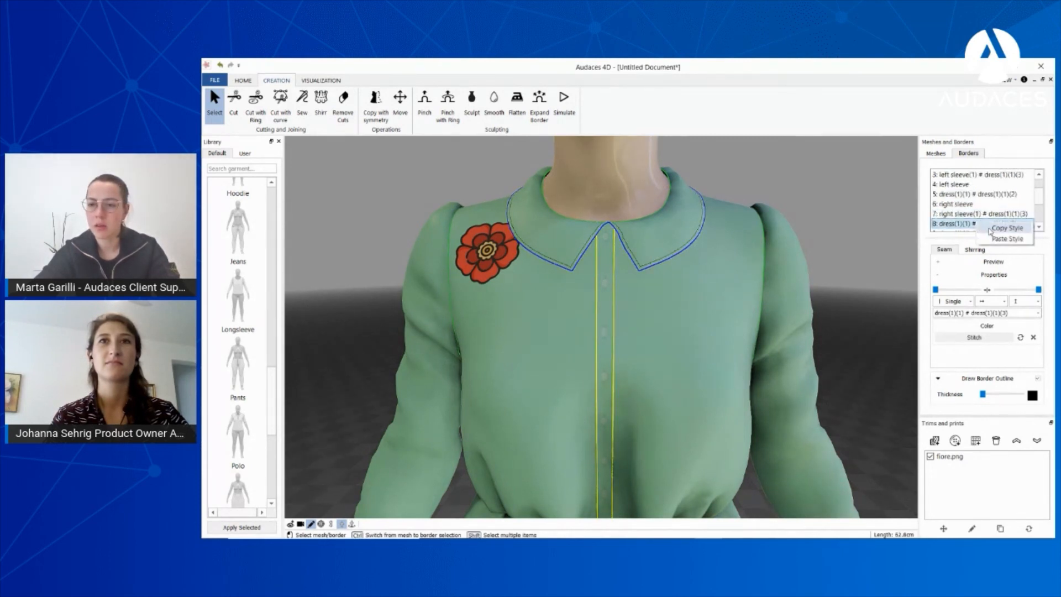
{"action": "left_click", "coordinate": [1007, 239]}
{"action": "scroll", "coordinate": [607, 342], "scroll_direction": "up", "scroll_amount": 5}
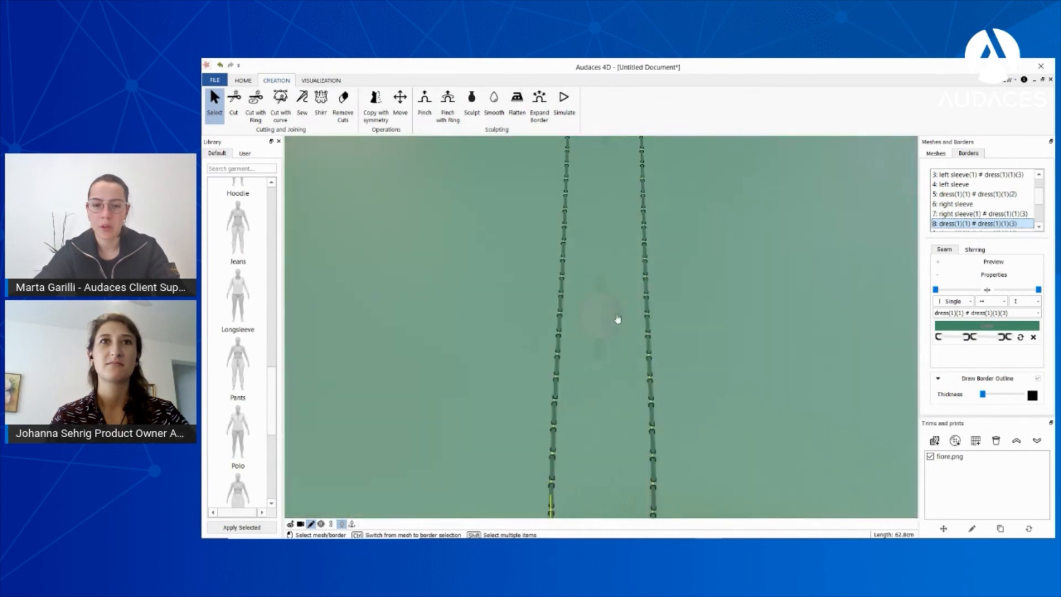
{"action": "scroll", "coordinate": [638, 262], "scroll_direction": "down", "scroll_amount": 5}
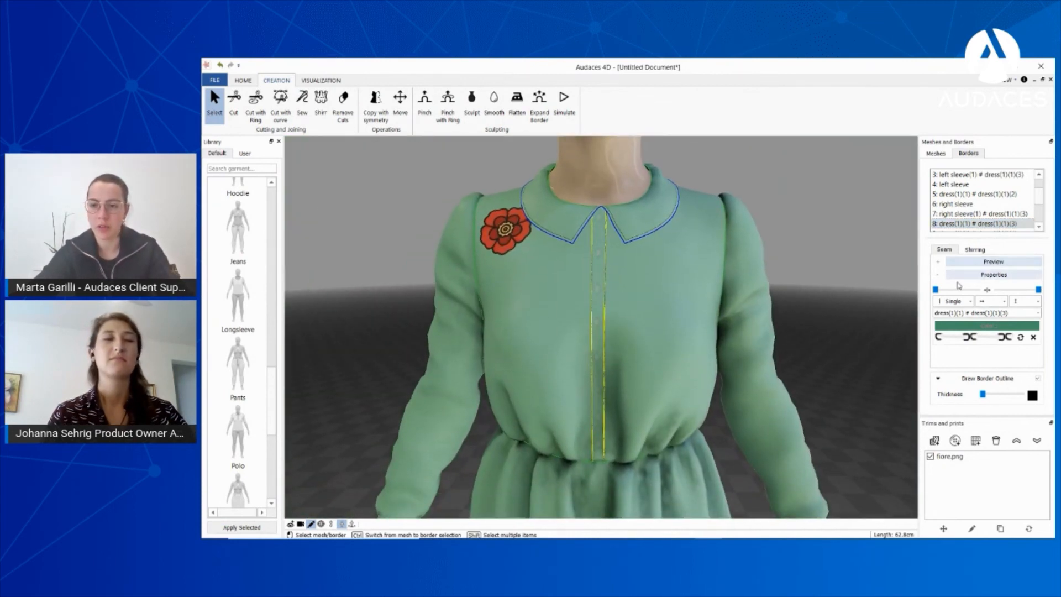
{"action": "scroll", "coordinate": [644, 347], "scroll_direction": "down", "scroll_amount": 5}
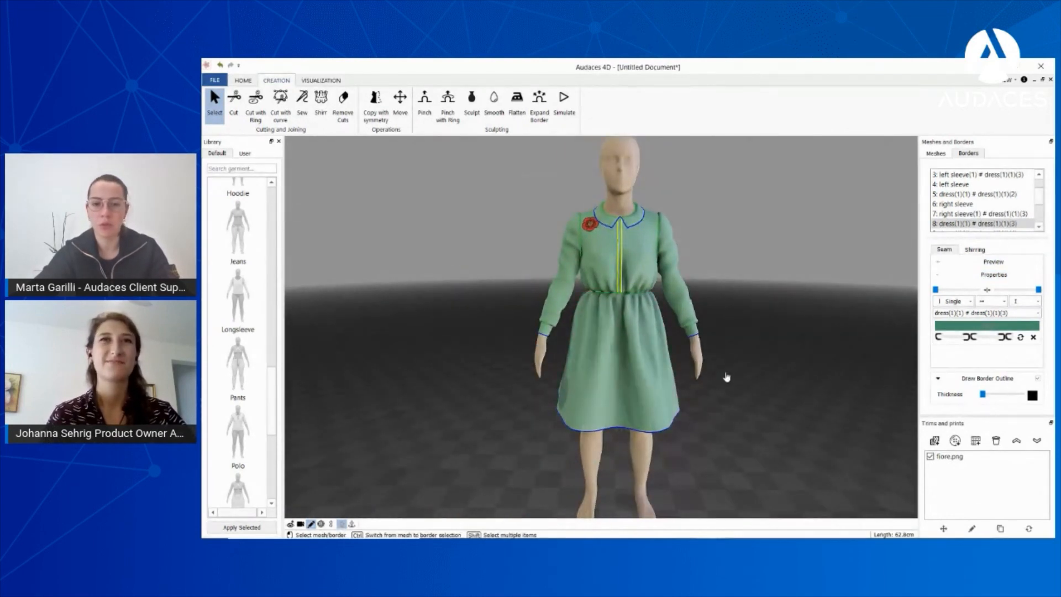
- Hide the border outlines, the mannequin and the floor so only the dress is displayed
{"action": "left_click", "coordinate": [650, 249]}
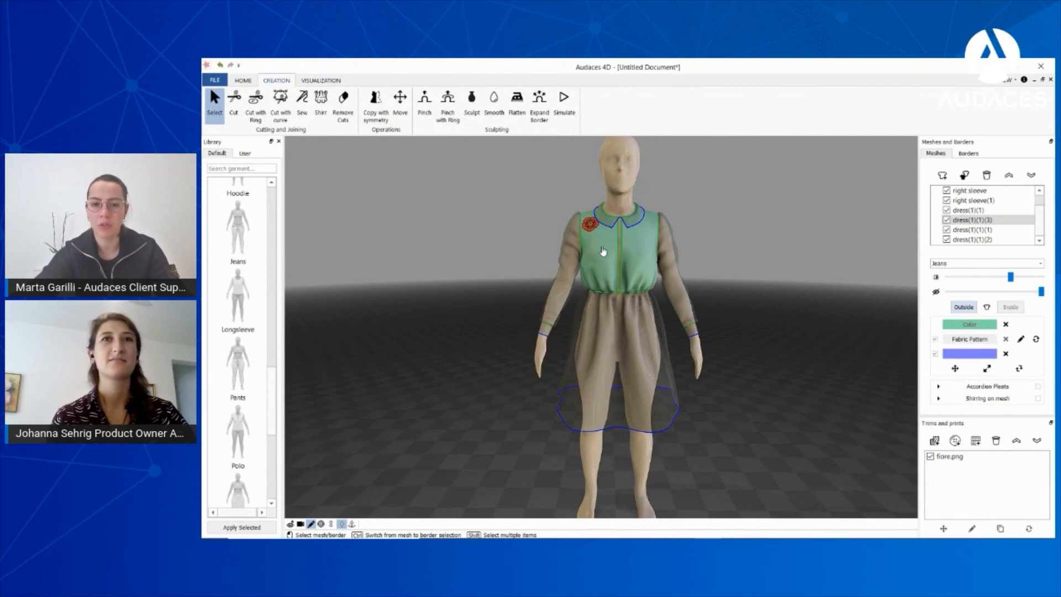
{"action": "scroll", "coordinate": [603, 251], "scroll_direction": "up", "scroll_amount": 3}
{"action": "middle_click_drag", "start_coordinate": [608, 292], "coordinate": [636, 292]}
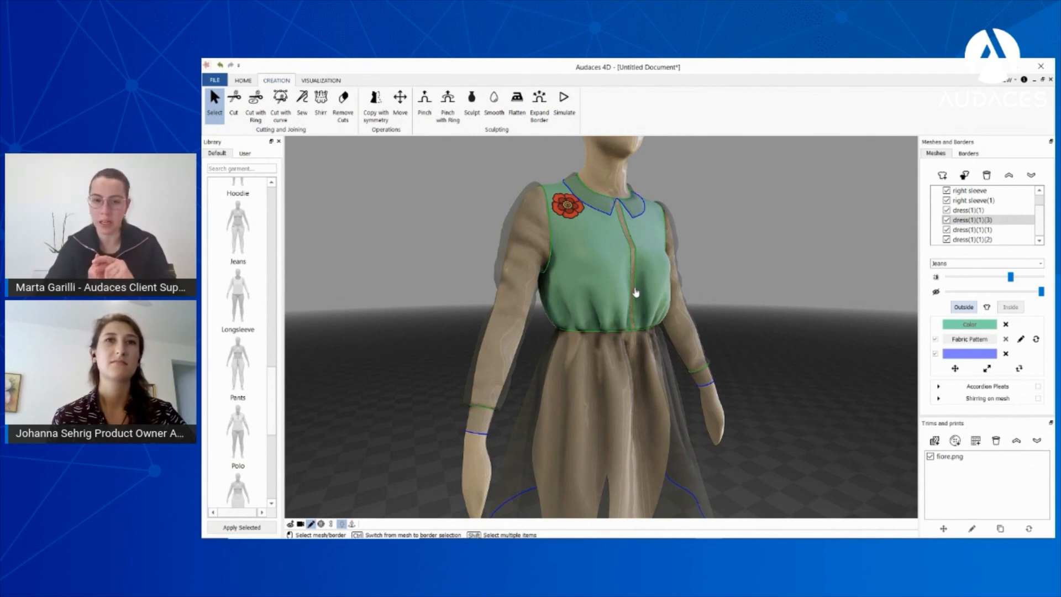
{"action": "scroll", "coordinate": [597, 248], "scroll_direction": "down", "scroll_amount": 5}
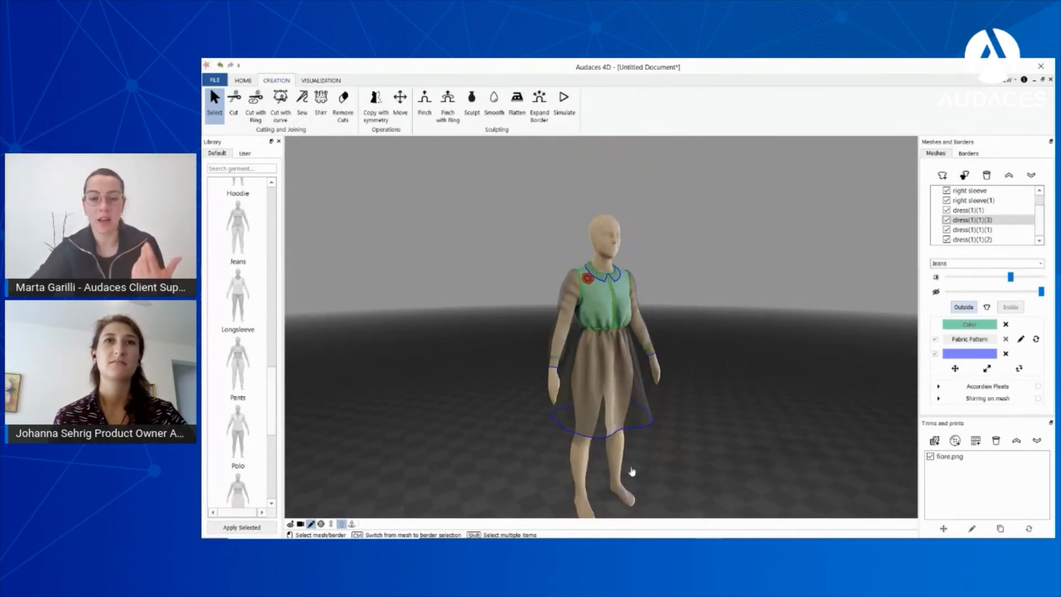
{"action": "middle_click_drag", "start_coordinate": [633, 474], "coordinate": [571, 379]}
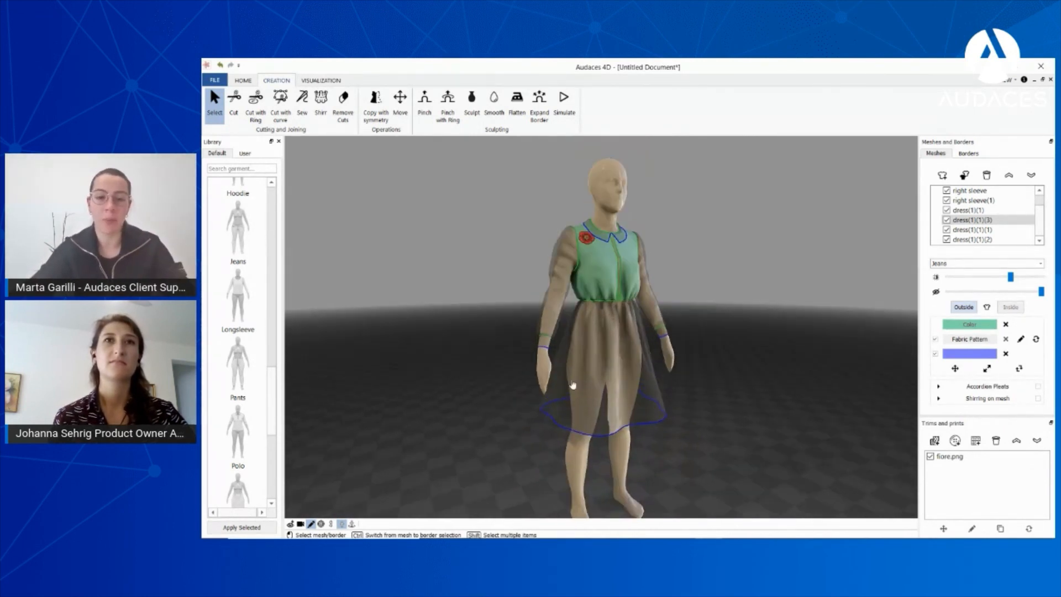
{"action": "left_click", "coordinate": [311, 524]}
{"action": "middle_click_drag", "start_coordinate": [614, 475], "coordinate": [594, 474]}
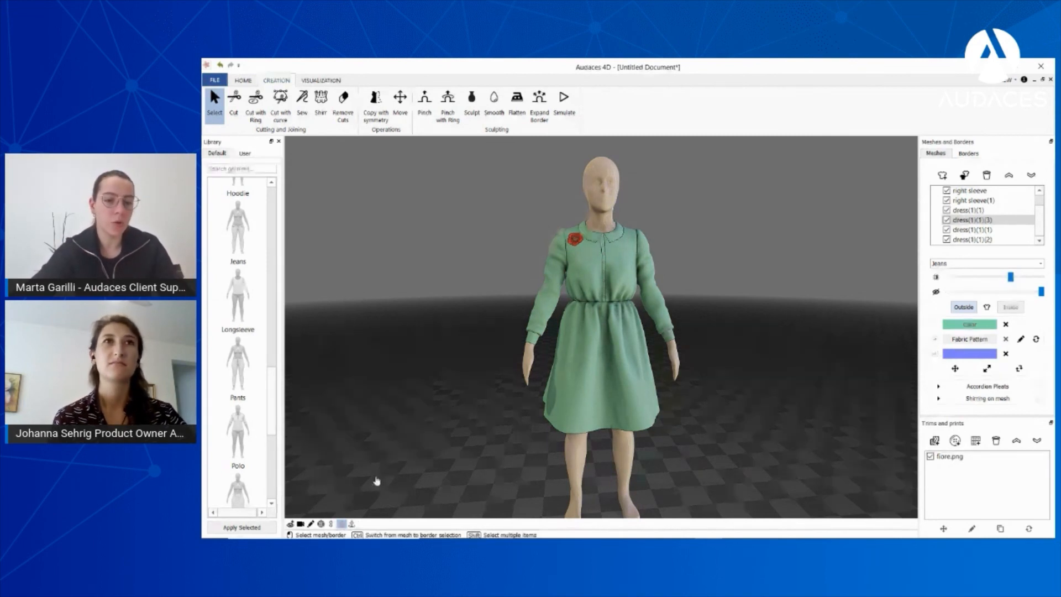
{"action": "left_click", "coordinate": [342, 525]}
{"action": "left_click", "coordinate": [343, 525]}
{"action": "left_click", "coordinate": [343, 525]}
{"action": "scroll", "coordinate": [608, 354], "scroll_direction": "up", "scroll_amount": 3}
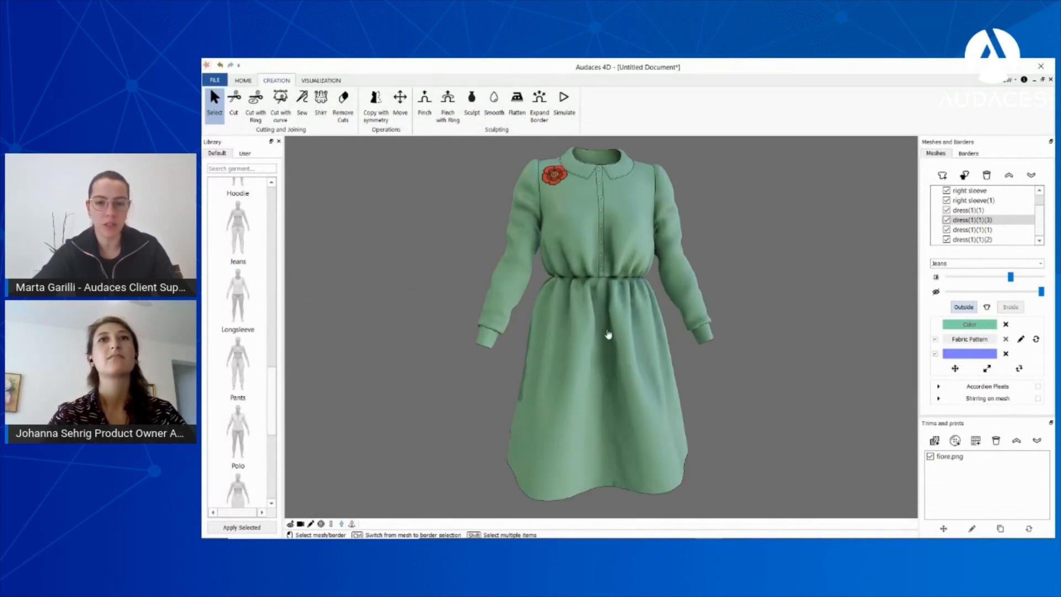
- Show the environment behind the dress and set the environment and lighting to Studio 2
{"action": "middle_click_drag", "start_coordinate": [642, 348], "coordinate": [610, 326]}
{"action": "scroll", "coordinate": [611, 327], "scroll_direction": "down", "scroll_amount": 2}
{"action": "left_click", "coordinate": [321, 81]}
{"action": "left_click", "coordinate": [256, 100]}
{"action": "left_click", "coordinate": [408, 107]}
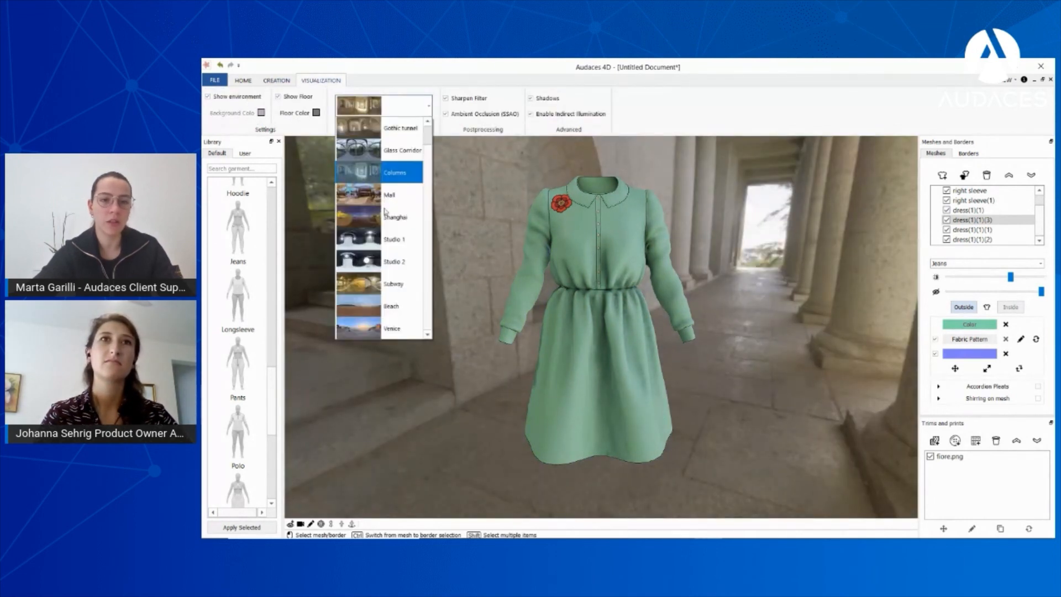
{"action": "left_click", "coordinate": [393, 260]}
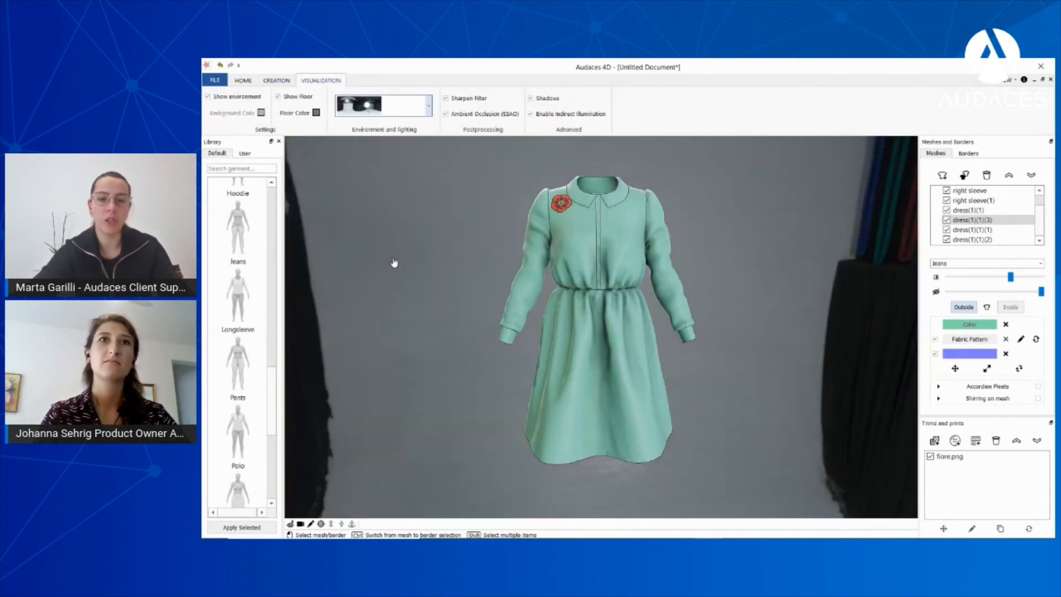
{"action": "left_click", "coordinate": [416, 110]}
{"action": "left_click", "coordinate": [393, 285]}
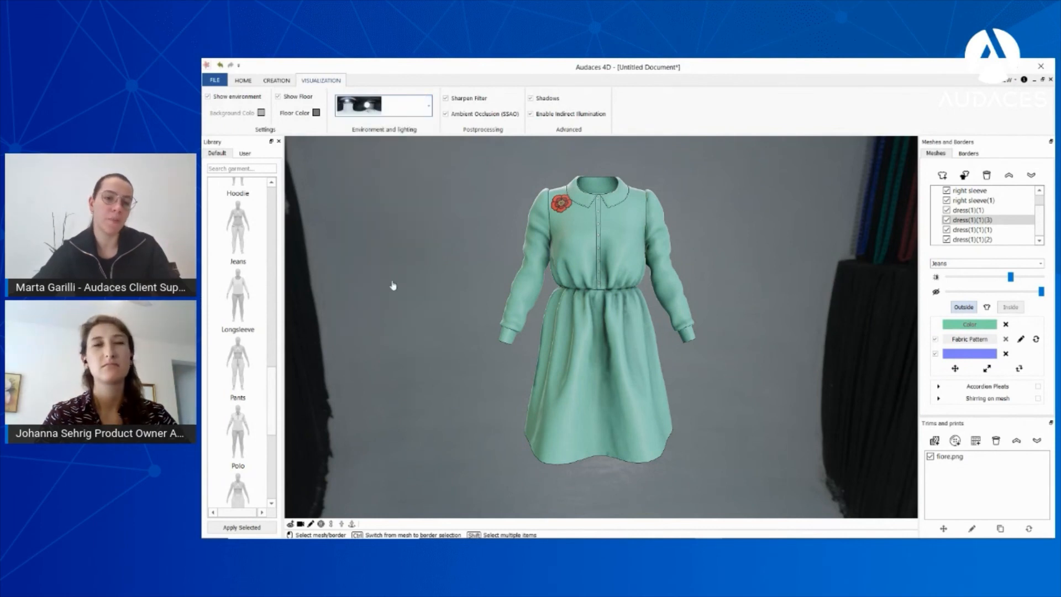
{"action": "left_click", "coordinate": [427, 105]}
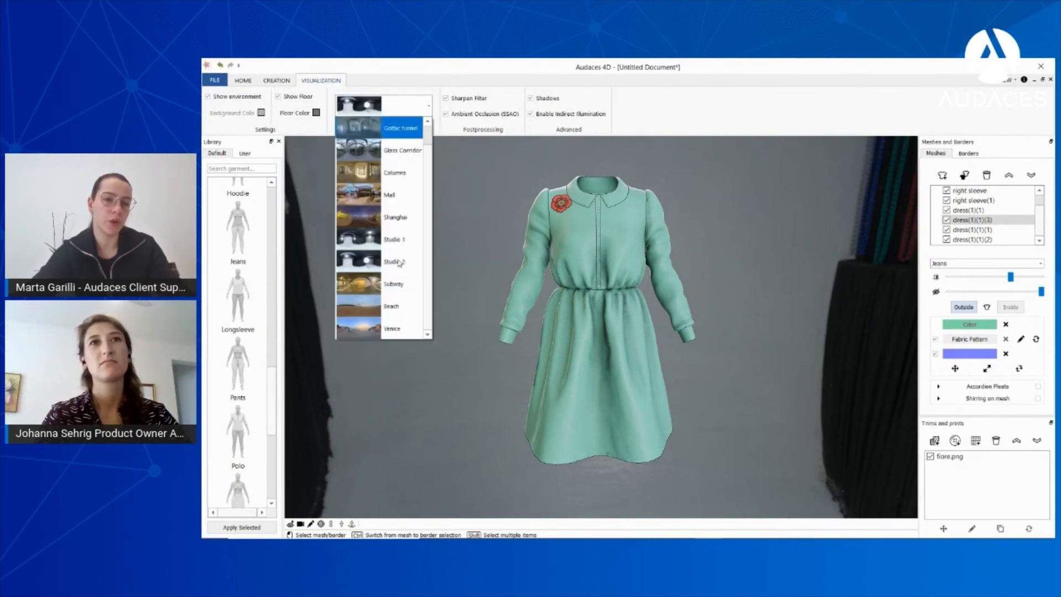
{"action": "left_click", "coordinate": [398, 264]}
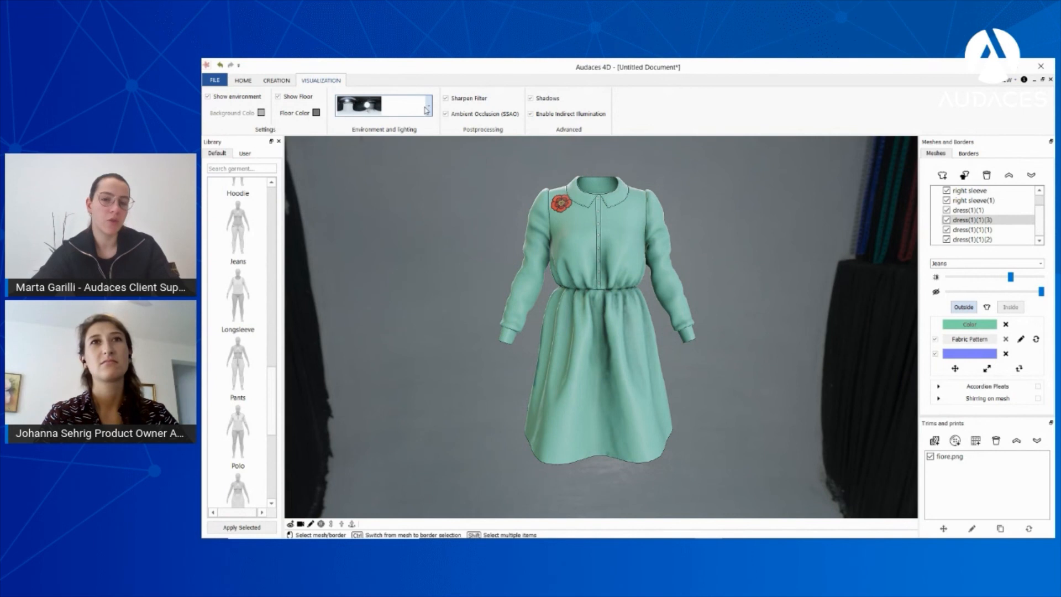
- Preview further environment and lighting presets behind the dress, and hide the environment to leave a plain background
{"action": "scroll", "coordinate": [426, 111], "scroll_direction": "down", "scroll_amount": 1}
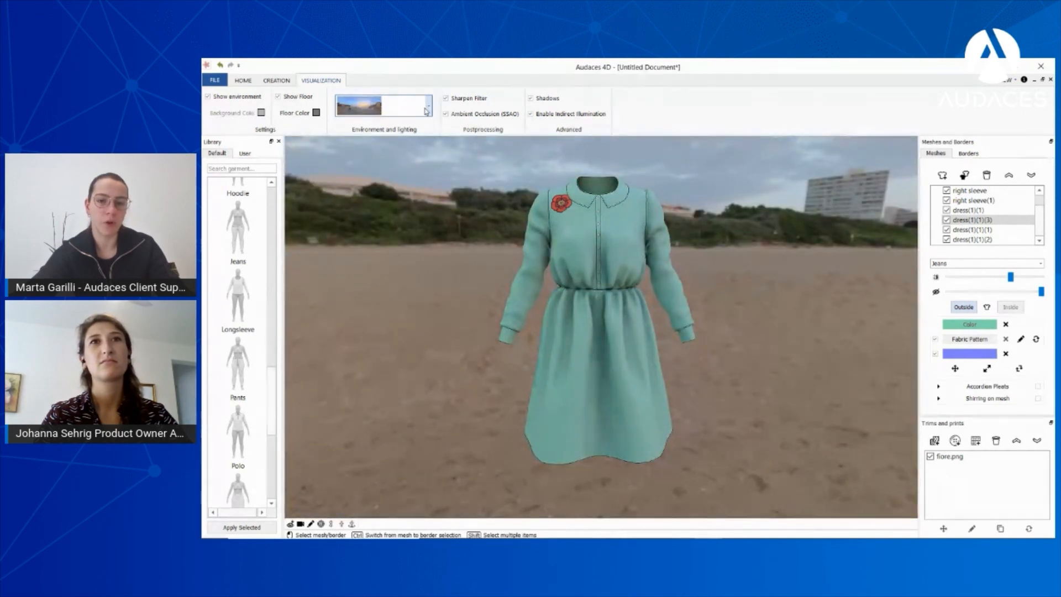
{"action": "scroll", "coordinate": [427, 111], "scroll_direction": "down", "scroll_amount": 3}
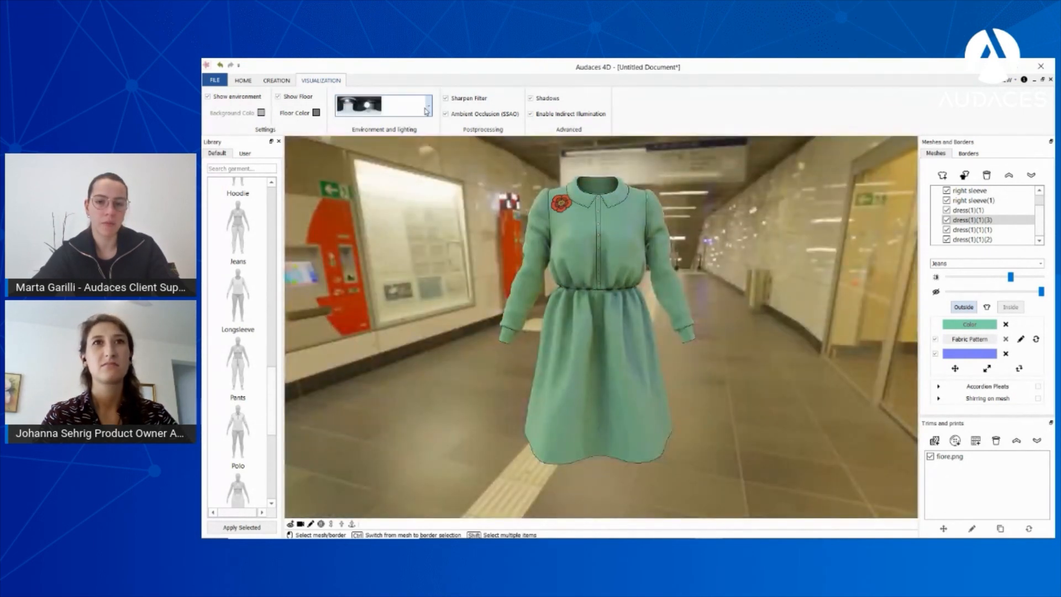
{"action": "scroll", "coordinate": [427, 111], "scroll_direction": "down", "scroll_amount": 3}
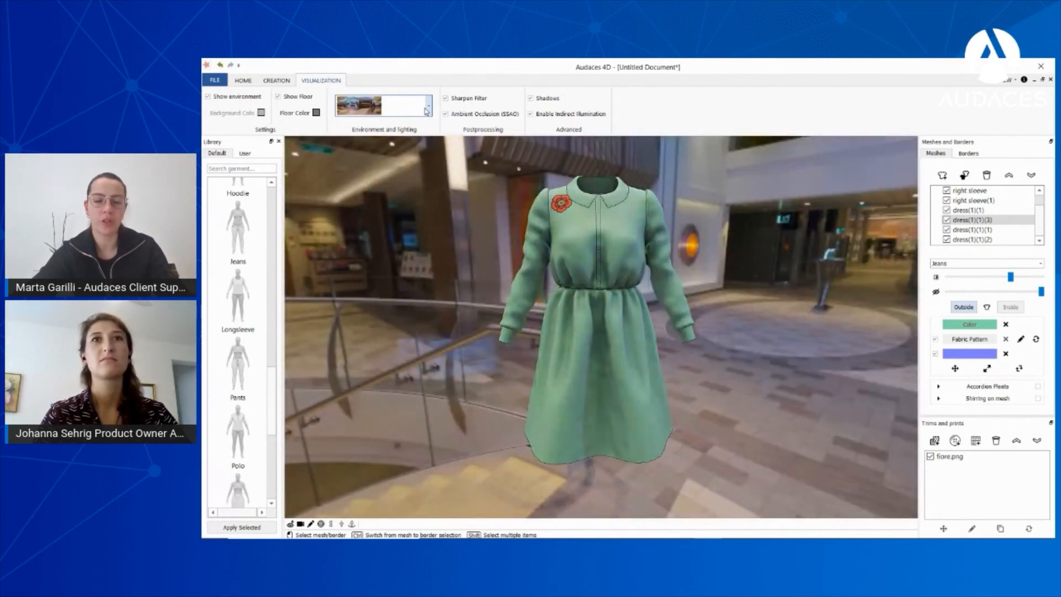
{"action": "scroll", "coordinate": [426, 111], "scroll_direction": "down", "scroll_amount": 1}
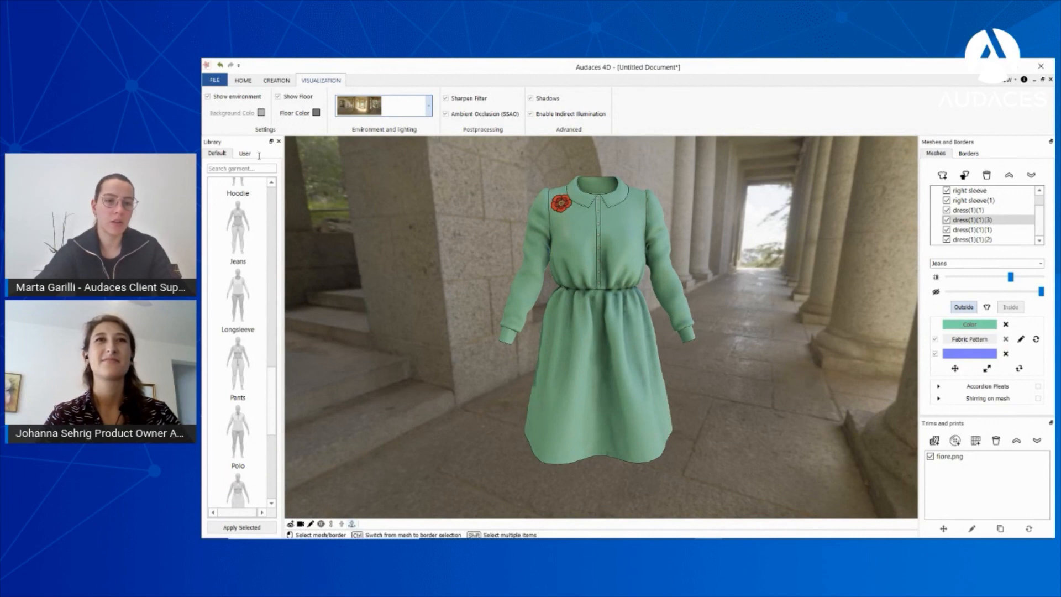
{"action": "left_click", "coordinate": [227, 99]}
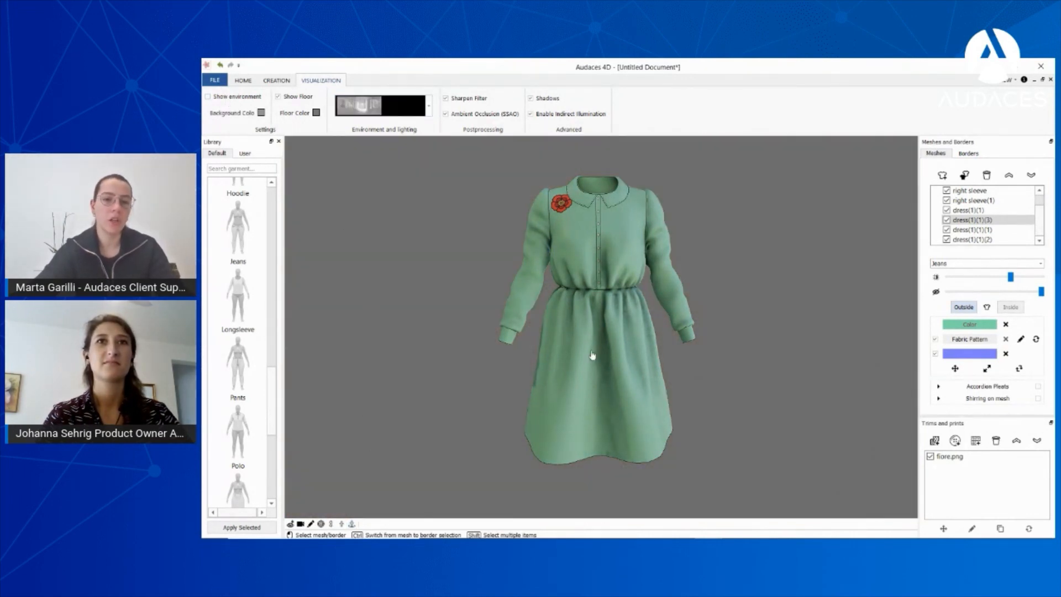
{"action": "left_click", "coordinate": [261, 113]}
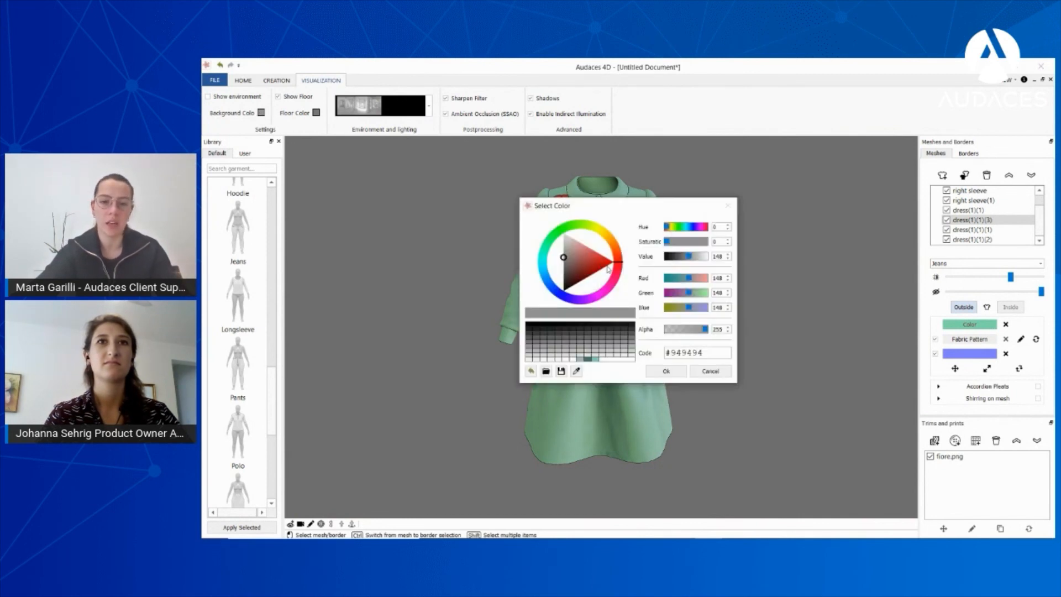
{"action": "left_click_drag", "start_coordinate": [620, 264], "coordinate": [544, 247]}
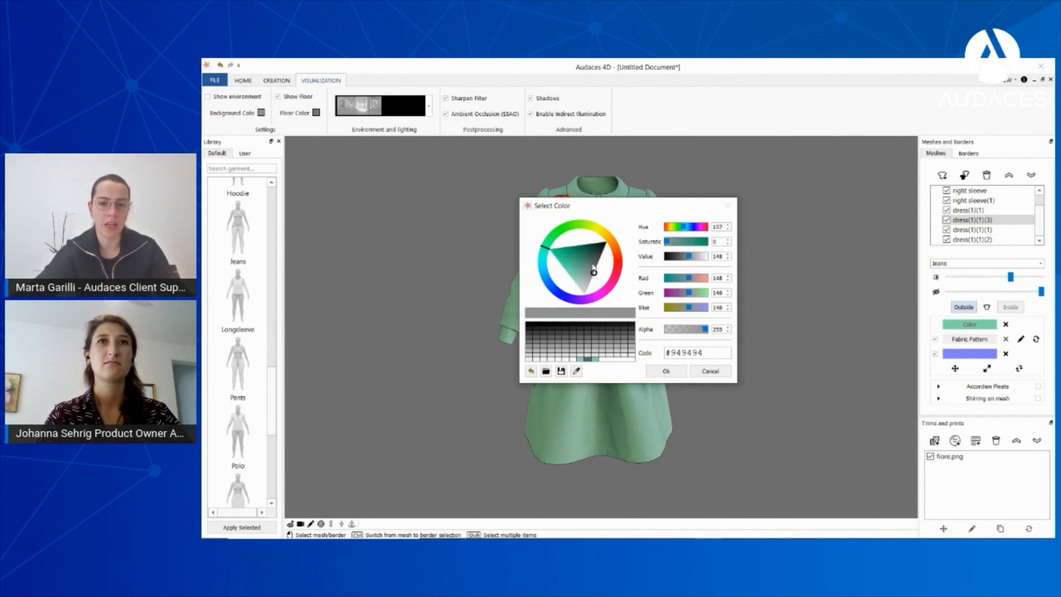
{"action": "left_click", "coordinate": [709, 372]}
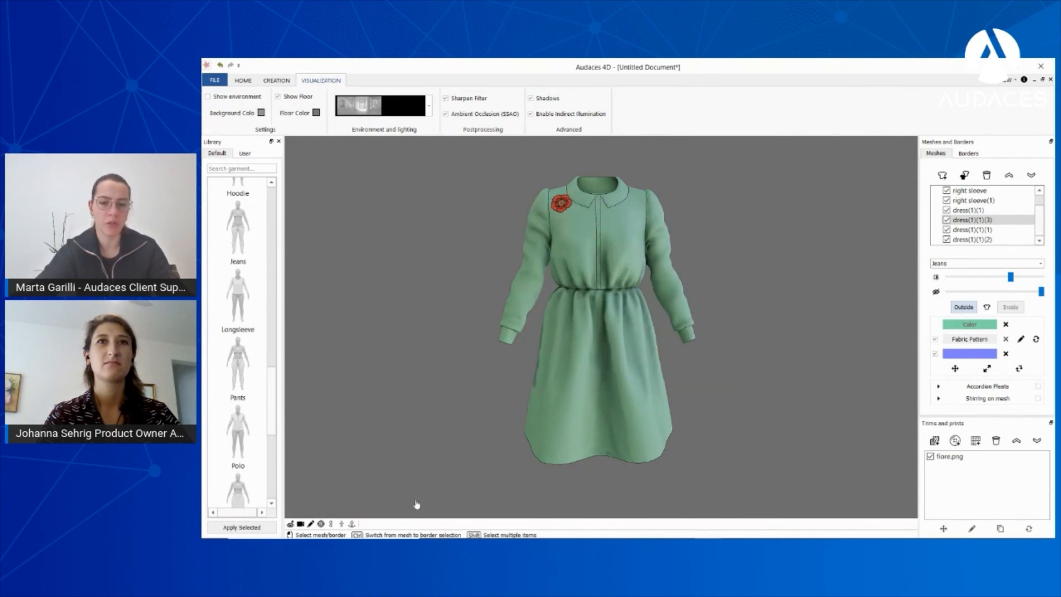
- Start automatic rotation of the dress, try both rotation directions and adjust the rotation speed
{"action": "left_click", "coordinate": [352, 524]}
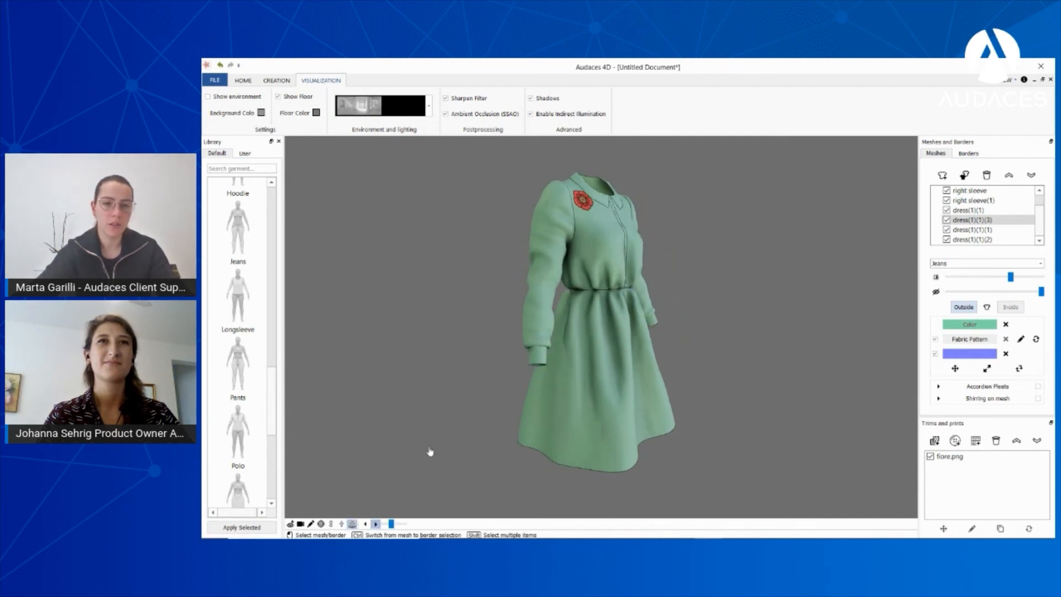
{"action": "left_click", "coordinate": [367, 523]}
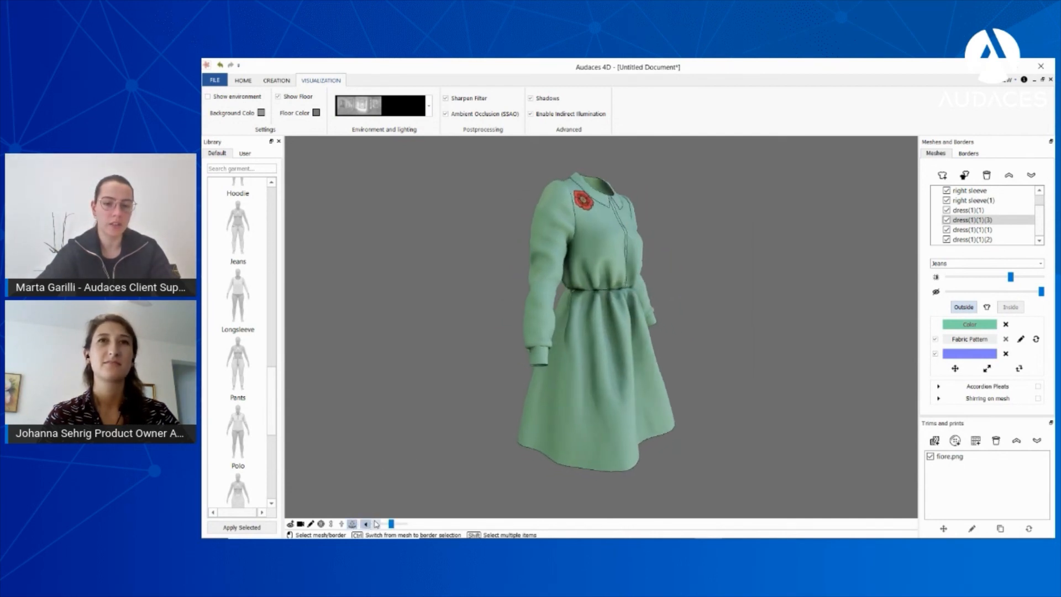
{"action": "left_click", "coordinate": [377, 524]}
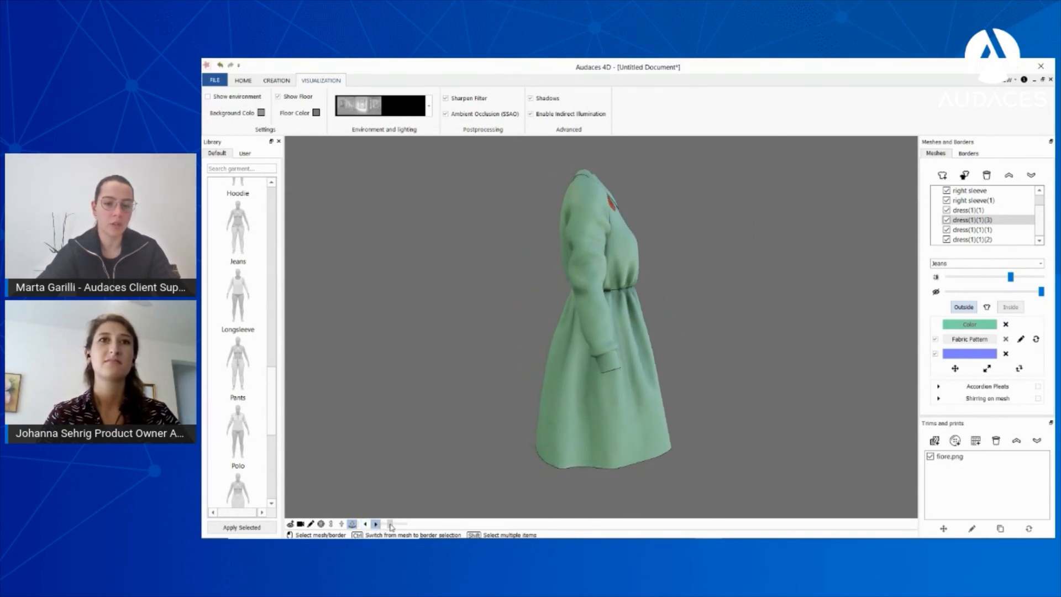
{"action": "left_click_drag", "start_coordinate": [400, 525], "coordinate": [396, 526]}
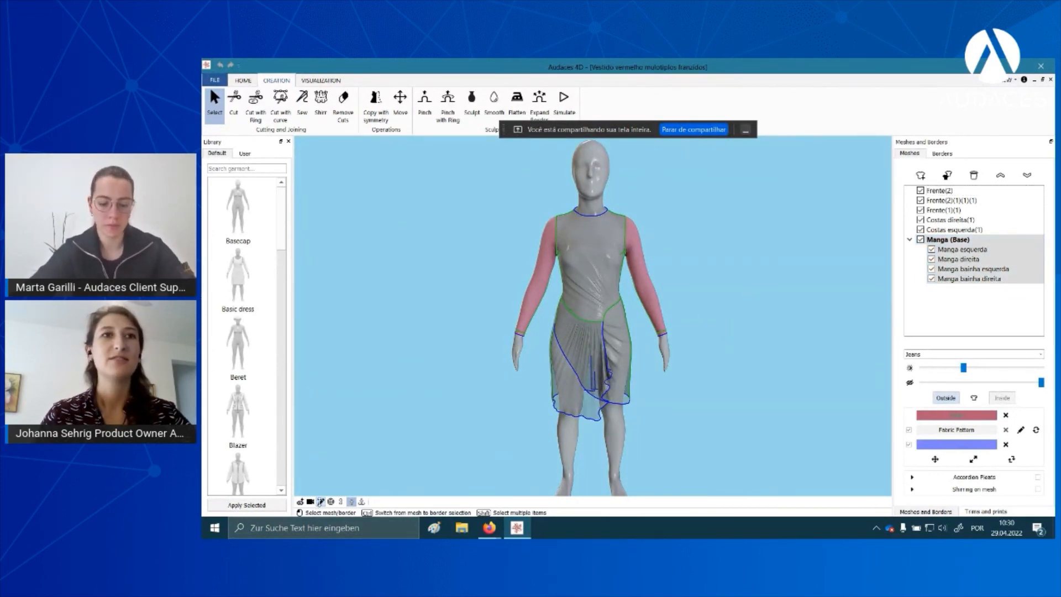
- Hide the border outlines on the red draped dress and examine its front shirring and pleats up close
{"action": "left_click", "coordinate": [321, 502]}
{"action": "scroll", "coordinate": [695, 360], "scroll_direction": "down", "scroll_amount": 2}
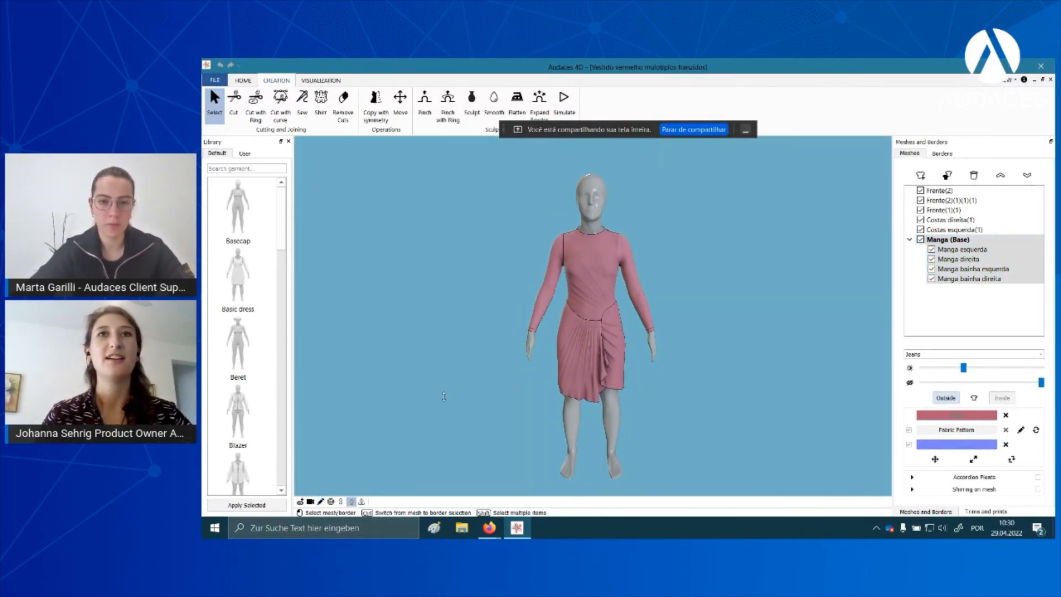
{"action": "scroll", "coordinate": [643, 390], "scroll_direction": "up", "scroll_amount": 1}
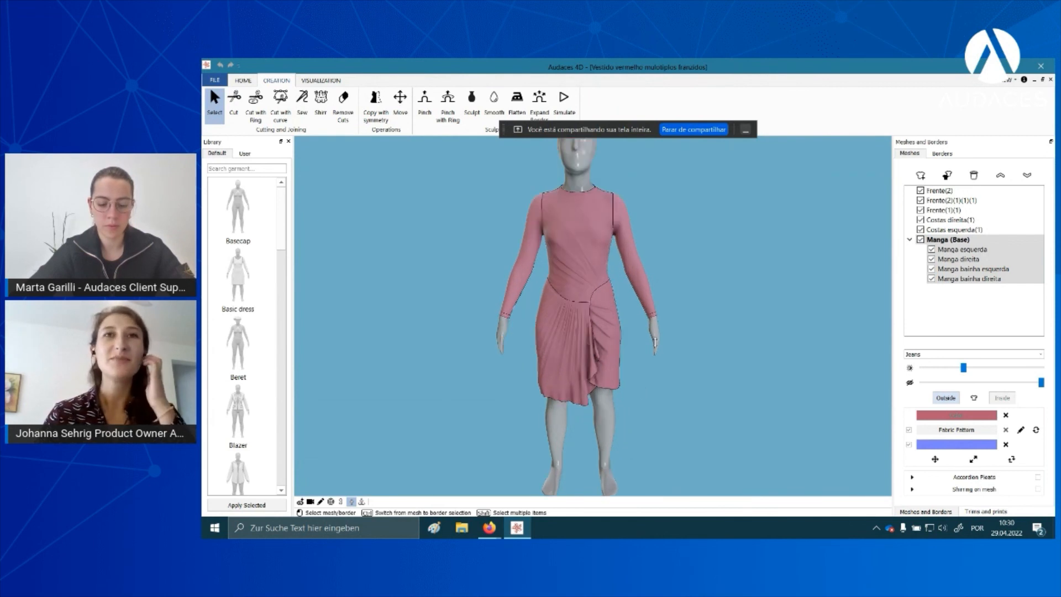
{"action": "scroll", "coordinate": [655, 341], "scroll_direction": "up", "scroll_amount": 2}
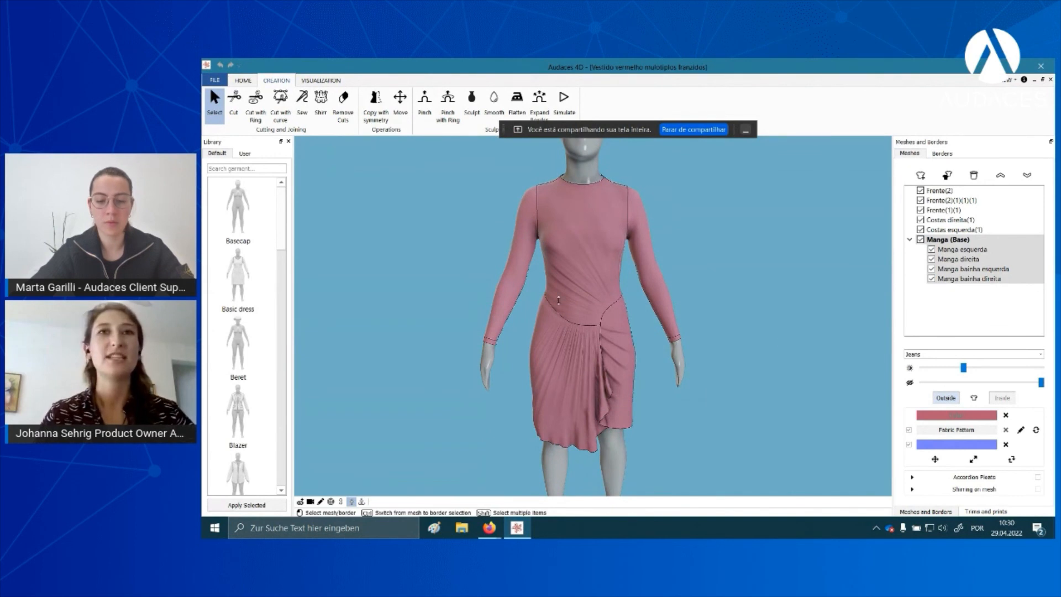
{"action": "left_click_drag", "start_coordinate": [647, 131], "coordinate": [622, 98]}
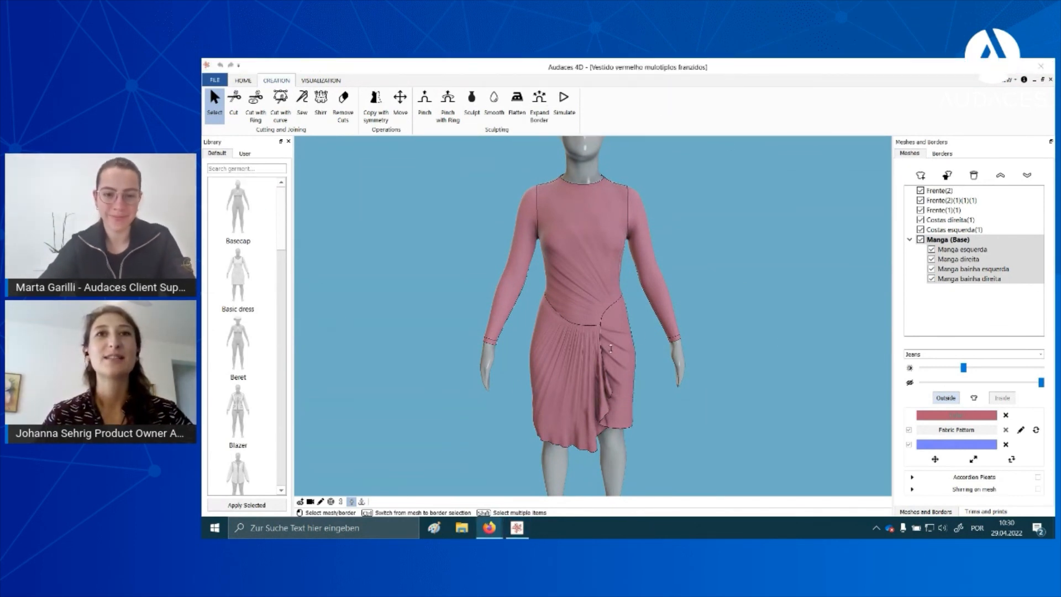
- Show the border outlines, select the curved waist seam between Frente(2) and Frente(1)(1), and look through the shirring patterns for it
{"action": "left_click", "coordinate": [321, 501]}
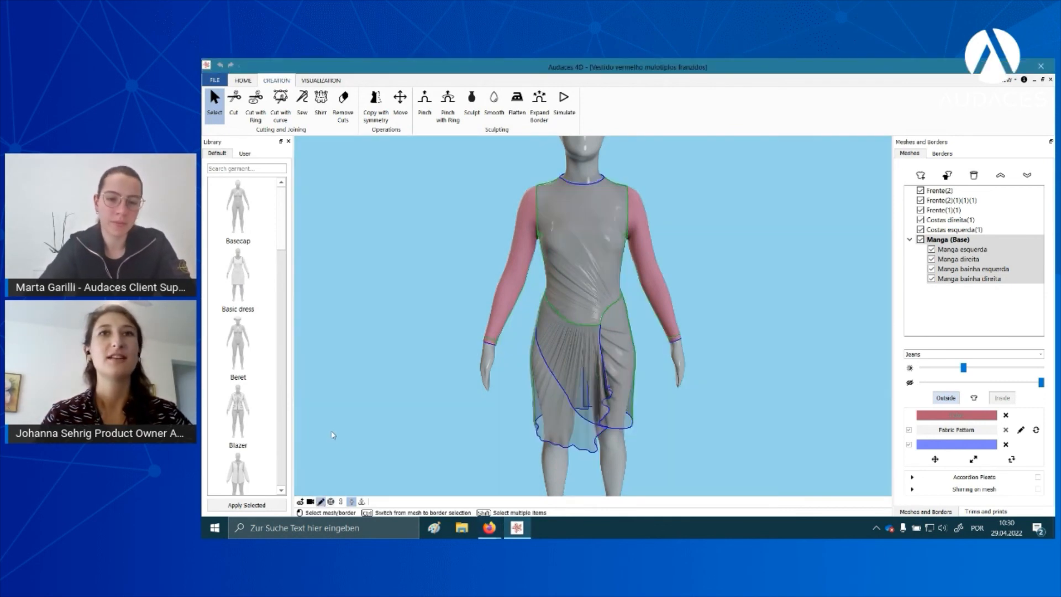
{"action": "left_click", "coordinate": [586, 249]}
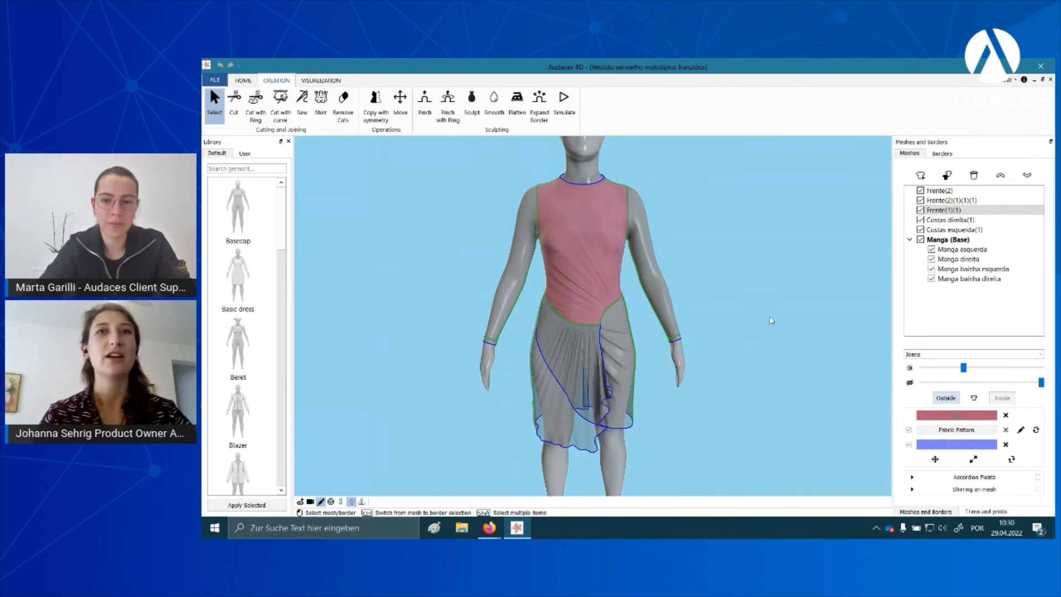
{"action": "key", "text": "ctrl"}
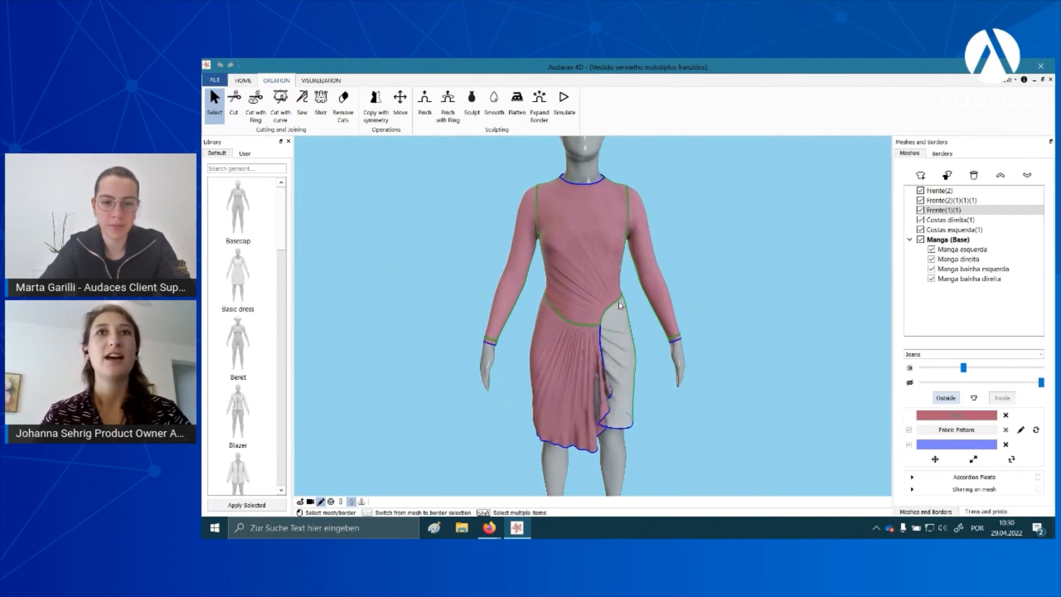
{"action": "left_click", "coordinate": [621, 305], "text": "ctrl"}
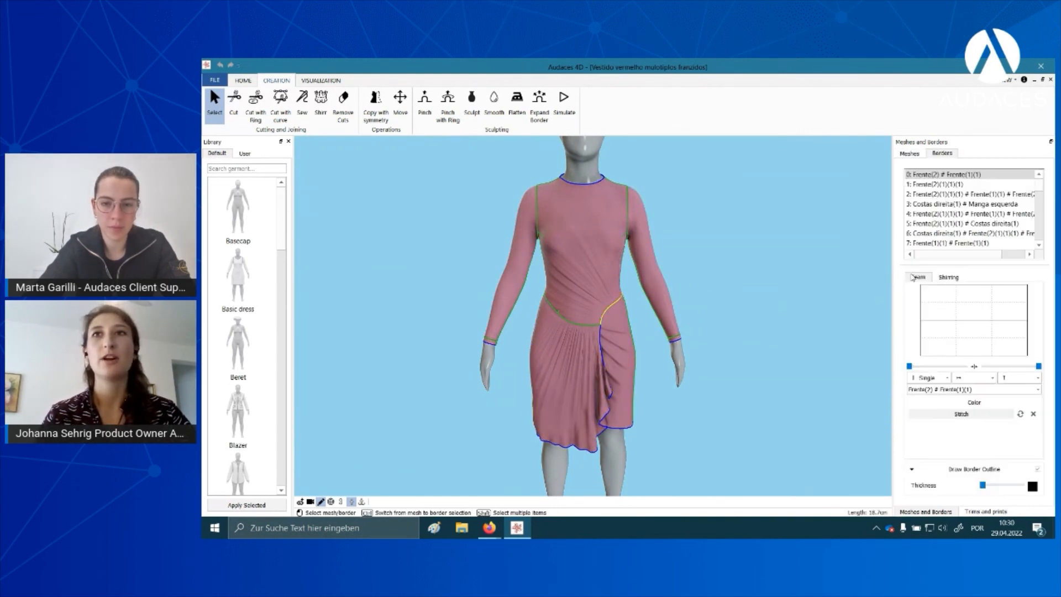
{"action": "left_click", "coordinate": [953, 278]}
{"action": "left_click", "coordinate": [981, 436]}
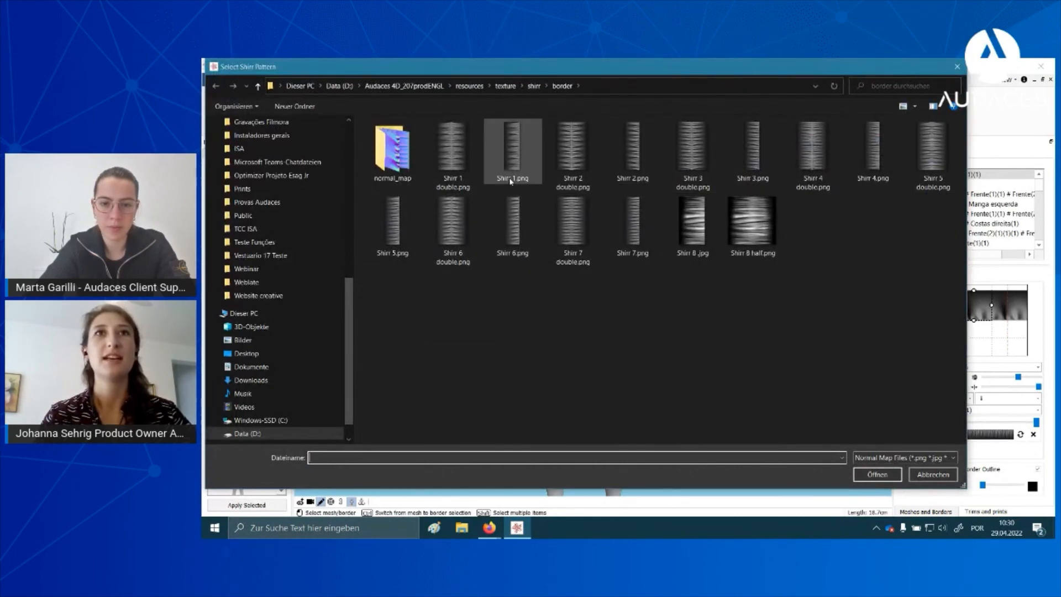
{"action": "left_click", "coordinate": [943, 476]}
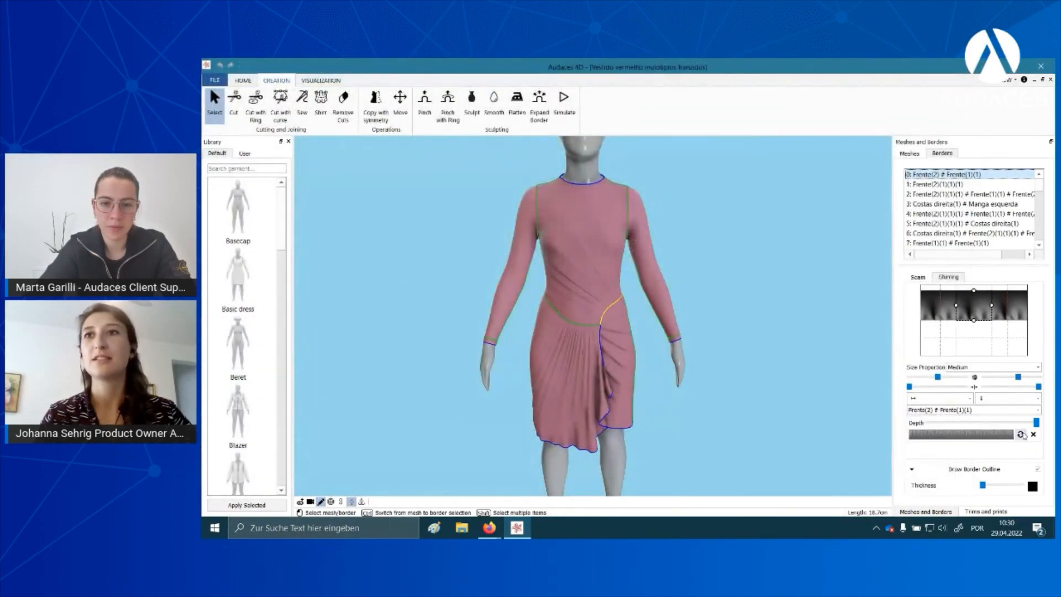
- Reapply the Shirr 1.png texture to the curved waist seam and raise the shirring depth to its maximum
{"action": "scroll", "coordinate": [611, 269], "scroll_direction": "up", "scroll_amount": 3}
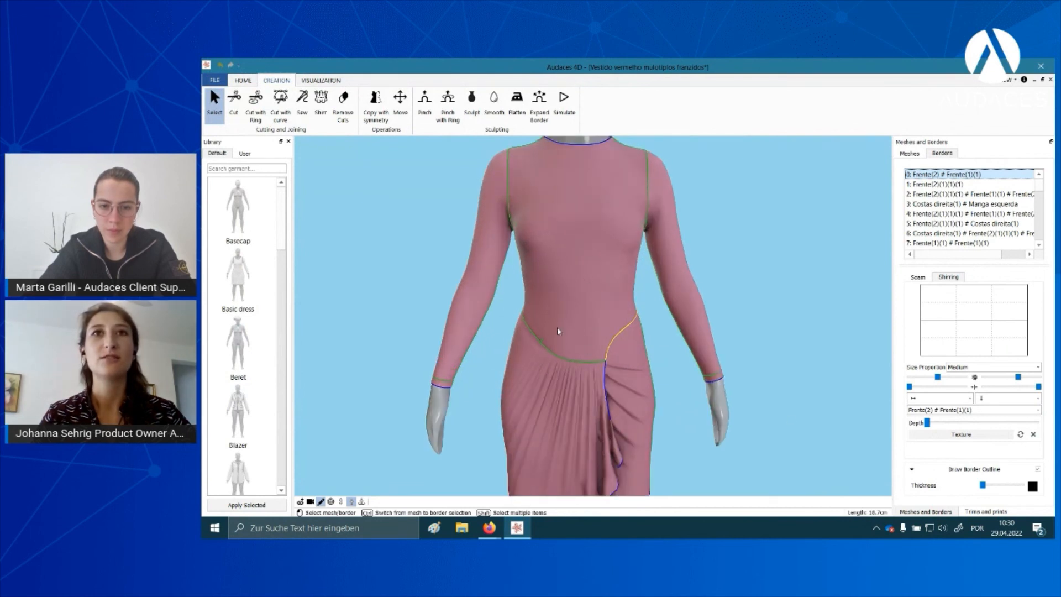
{"action": "left_click", "coordinate": [948, 438]}
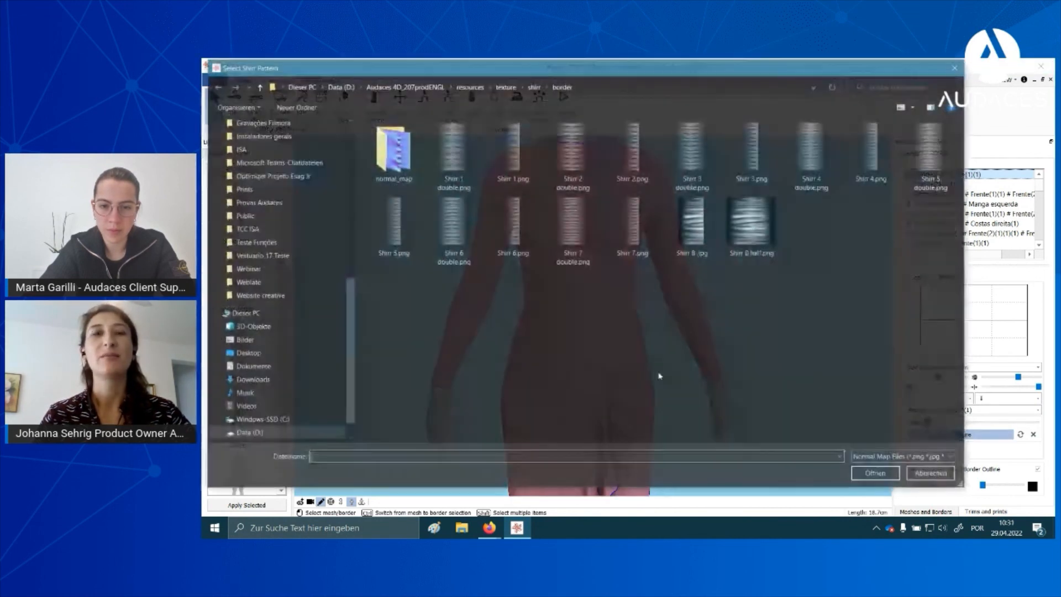
{"action": "double_click", "coordinate": [530, 148]}
{"action": "scroll", "coordinate": [665, 336], "scroll_direction": "up", "scroll_amount": 2}
{"action": "right_click_drag", "start_coordinate": [668, 317], "coordinate": [648, 318]}
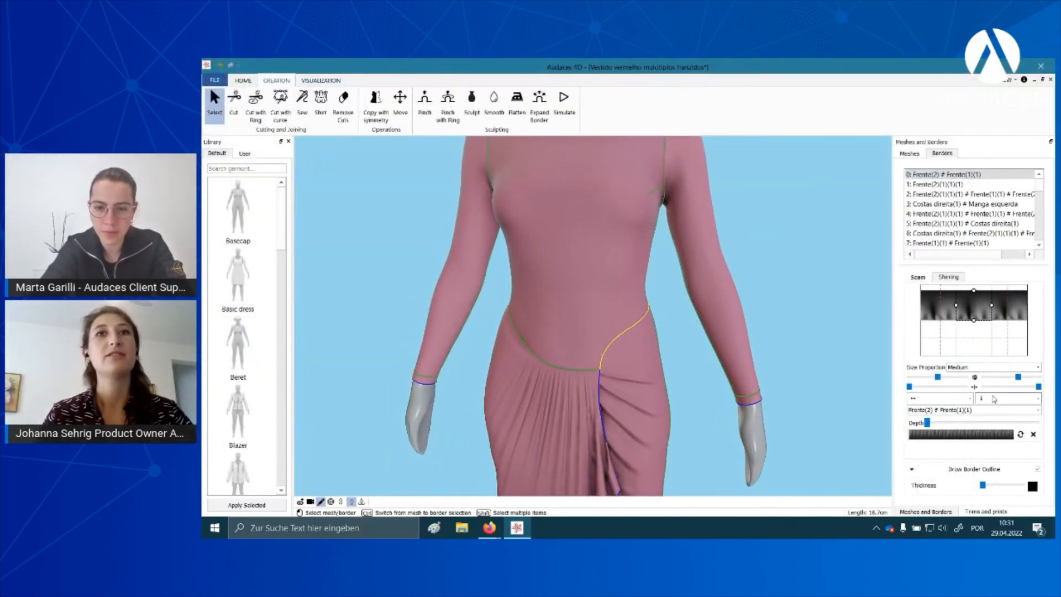
{"action": "left_click_drag", "start_coordinate": [929, 424], "coordinate": [1023, 421]}
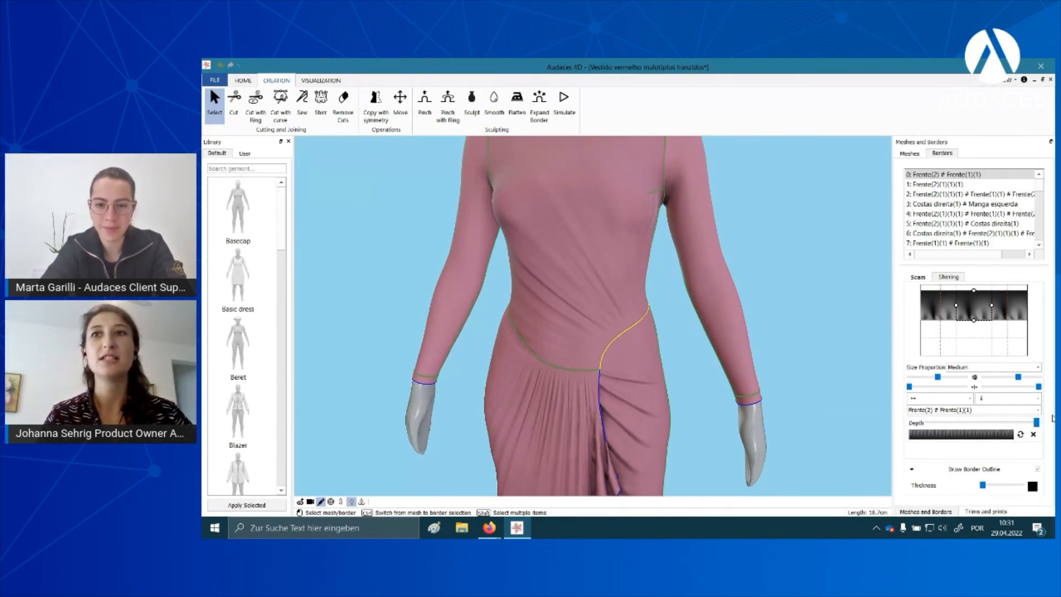
- Adjust the waist seam's shirring scale, try the Small size proportion and set it back to Medium
{"action": "left_click_drag", "start_coordinate": [929, 377], "coordinate": [923, 381]}
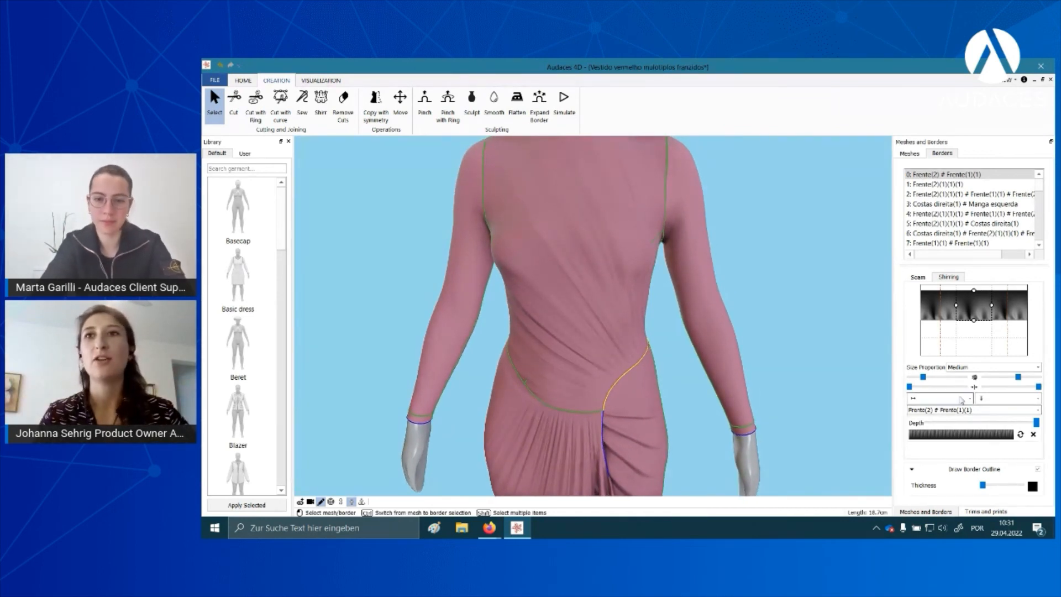
{"action": "left_click", "coordinate": [984, 367]}
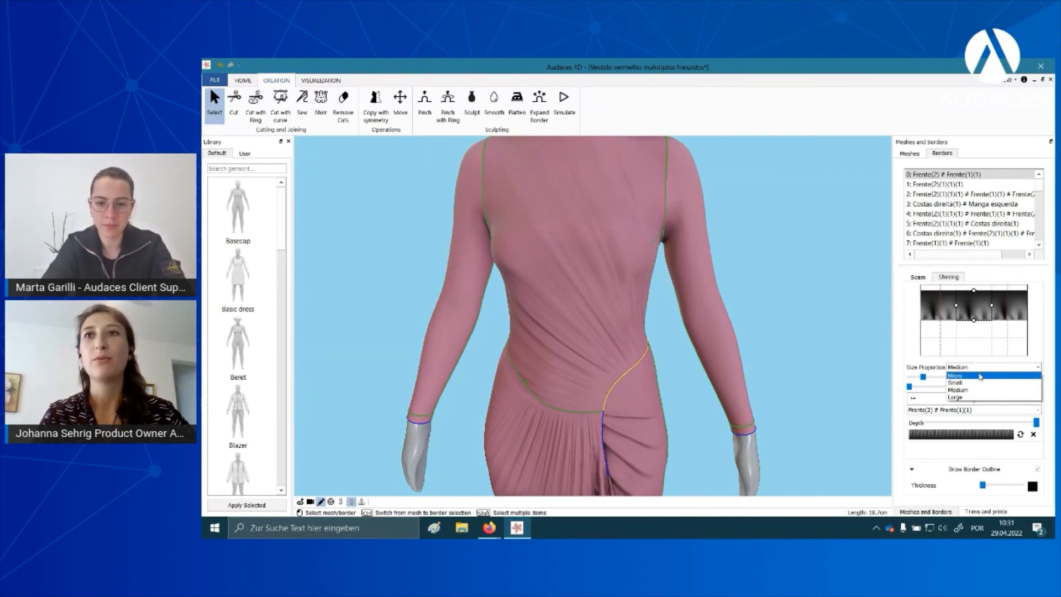
{"action": "left_click", "coordinate": [977, 385]}
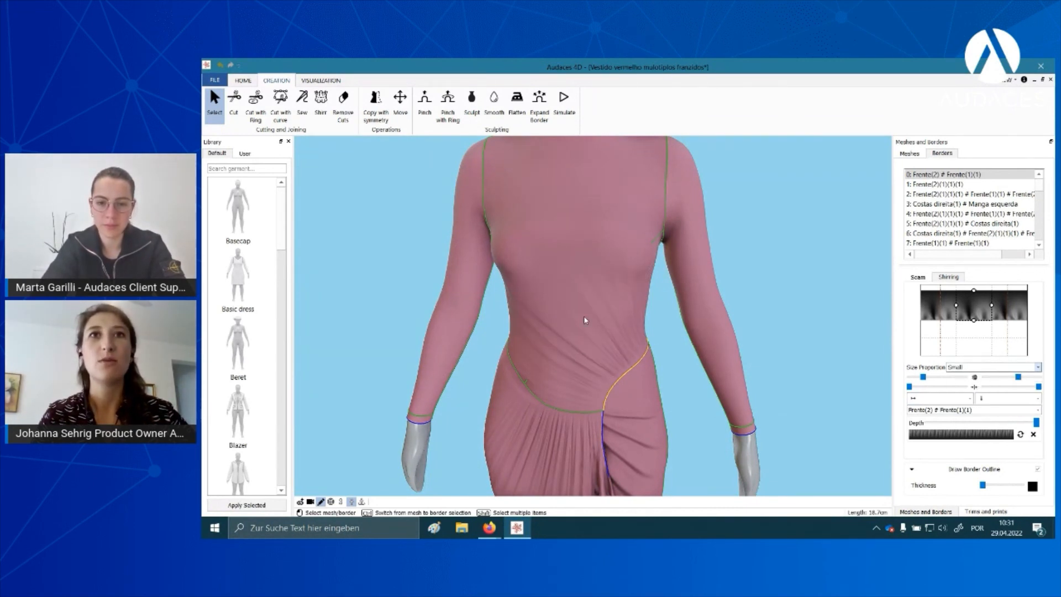
{"action": "left_click", "coordinate": [958, 369]}
{"action": "left_click", "coordinate": [965, 393]}
{"action": "left_click_drag", "start_coordinate": [983, 306], "coordinate": [988, 333]}
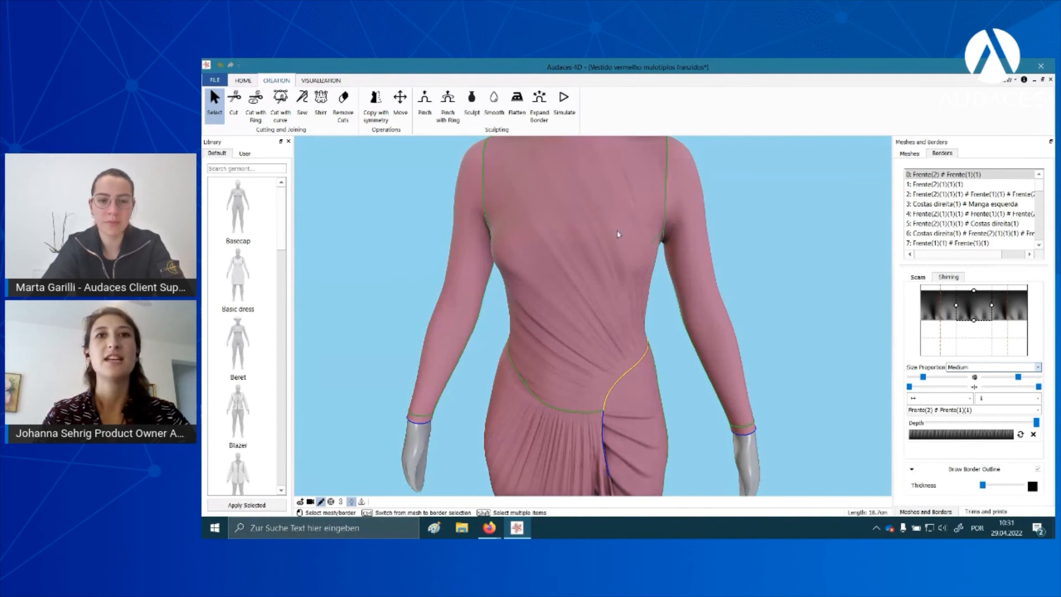
- Select the Frente(2) front skirt panel and delete its existing 5x pleat.png print
{"action": "middle_click_drag", "start_coordinate": [559, 411], "coordinate": [585, 287]}
{"action": "middle_click_drag", "start_coordinate": [797, 411], "coordinate": [727, 360]}
{"action": "left_click", "coordinate": [645, 248]}
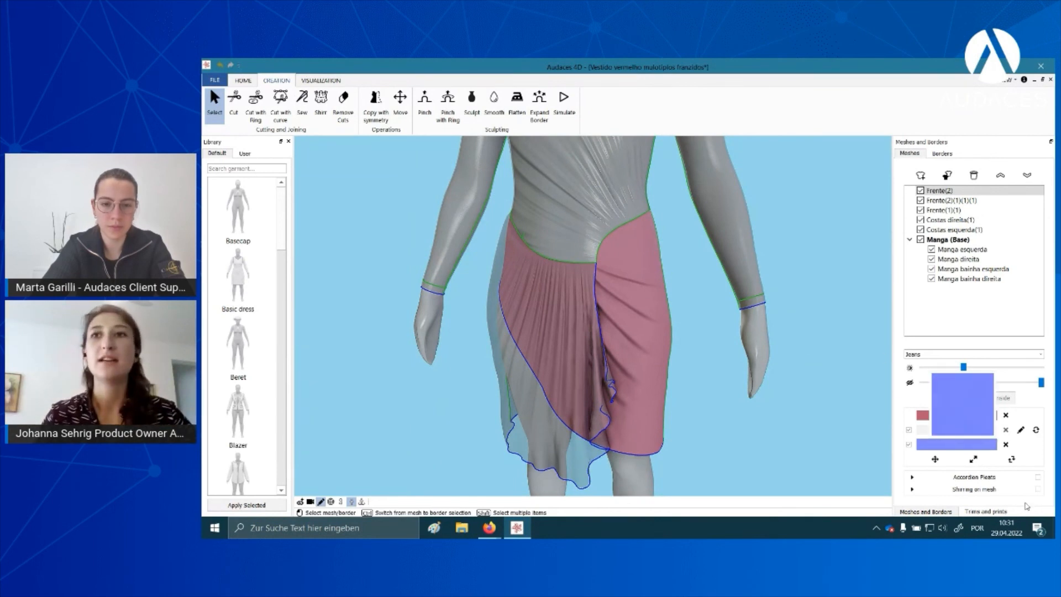
{"action": "left_click", "coordinate": [985, 511]}
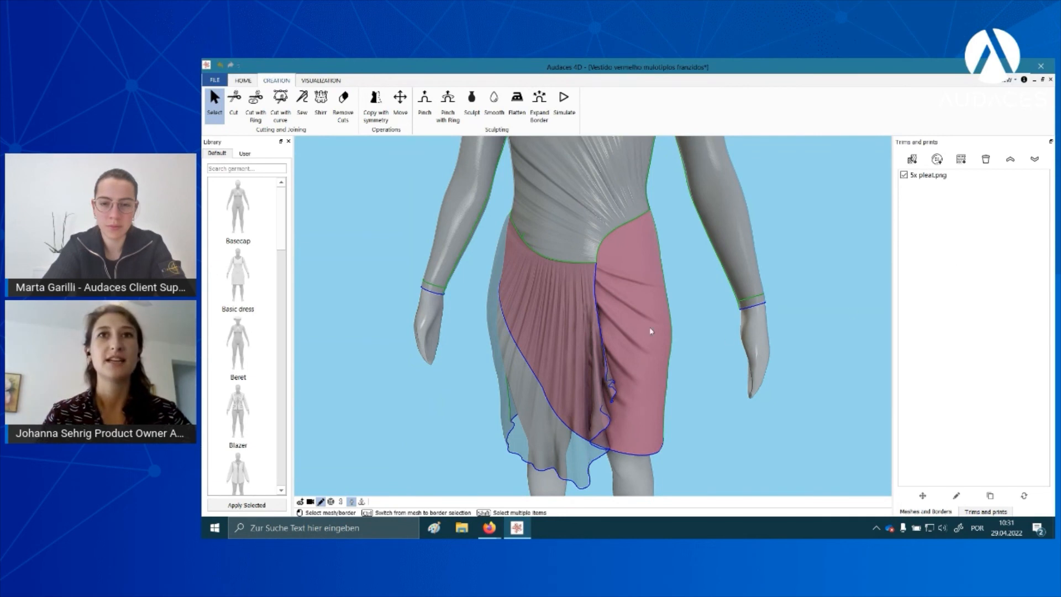
{"action": "left_click", "coordinate": [632, 330]}
{"action": "left_click_drag", "start_coordinate": [622, 330], "coordinate": [617, 354]}
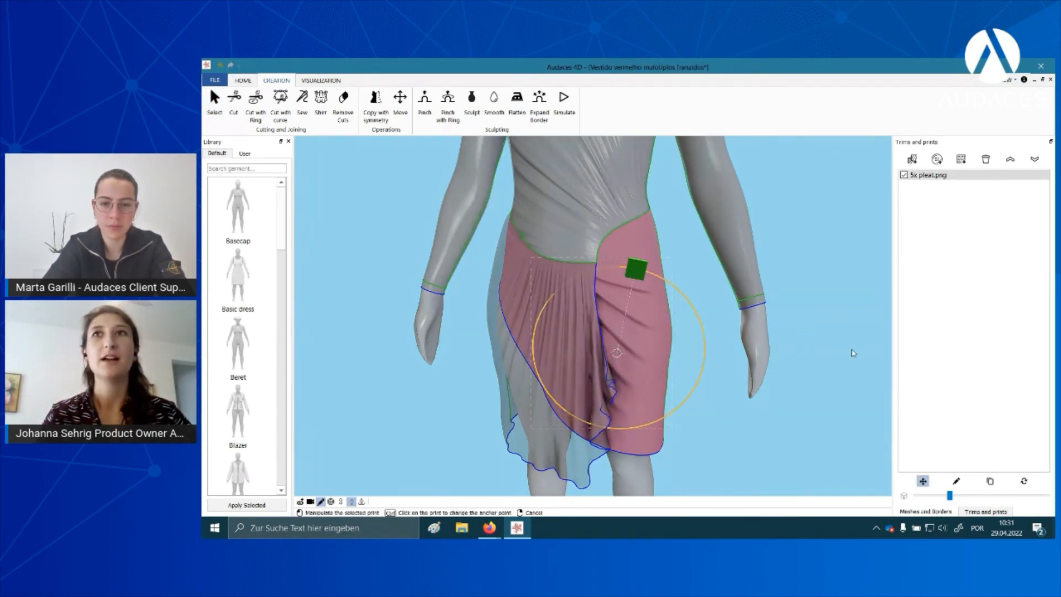
{"action": "left_click", "coordinate": [989, 160]}
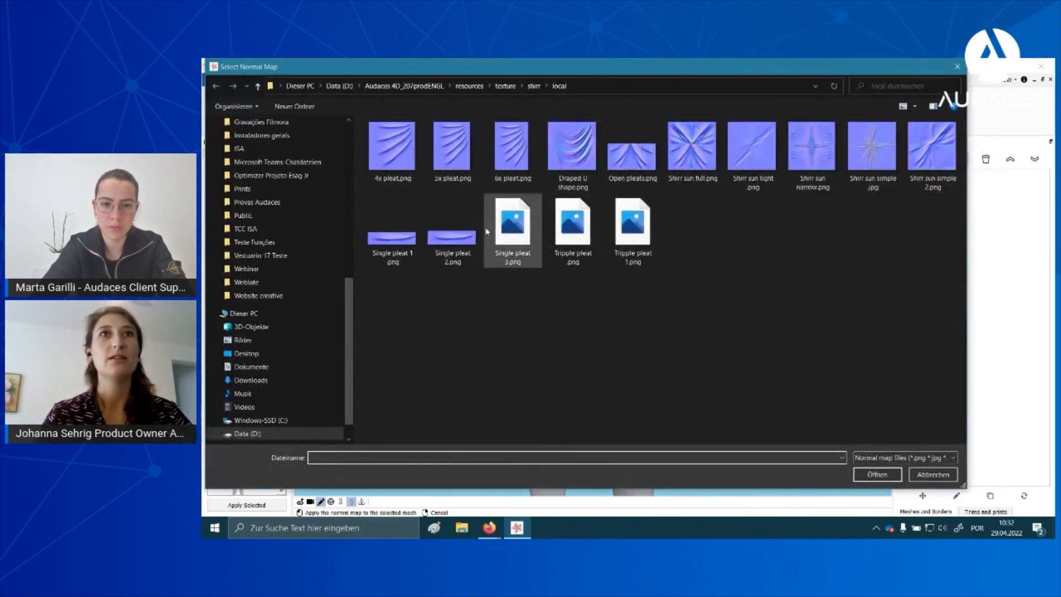
- Place the 5x pleat.png normal map along the drape edge of the Frente(2) skirt panel and mirror its image horizontally
{"action": "double_click", "coordinate": [449, 147]}
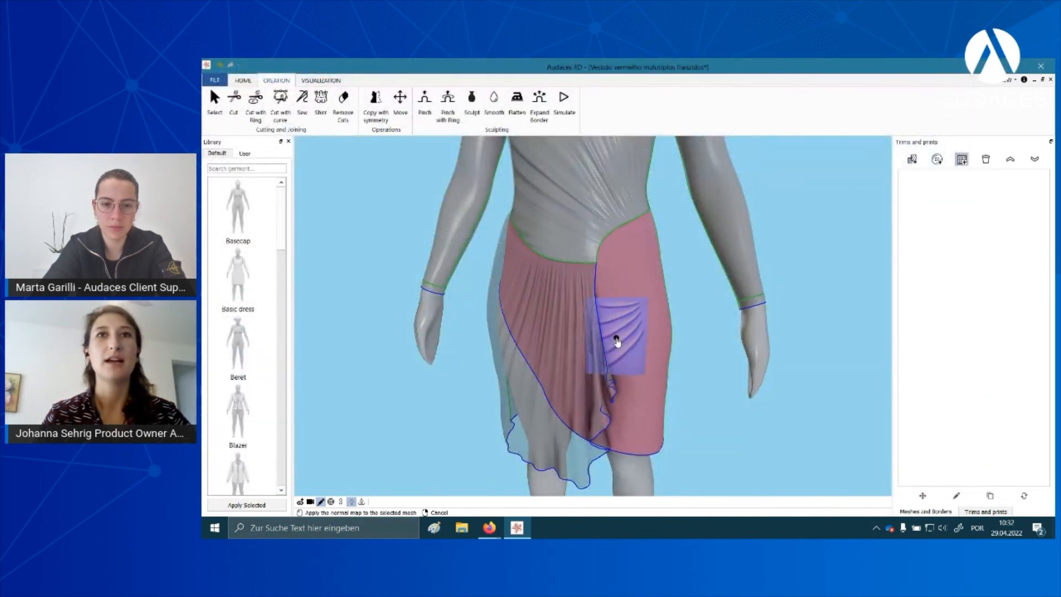
{"action": "left_click", "coordinate": [617, 341]}
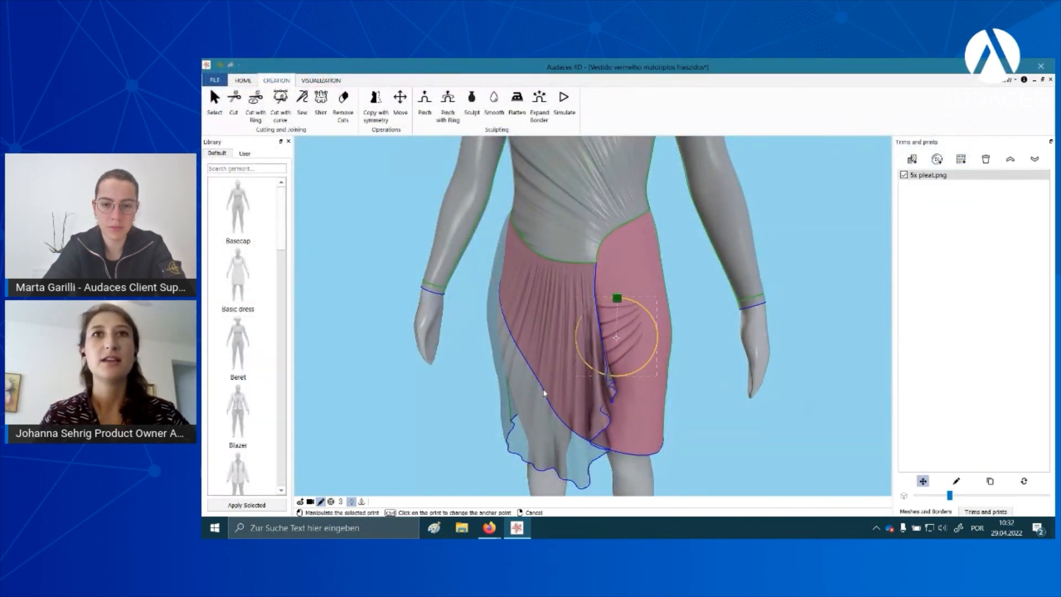
{"action": "left_click", "coordinate": [957, 481]}
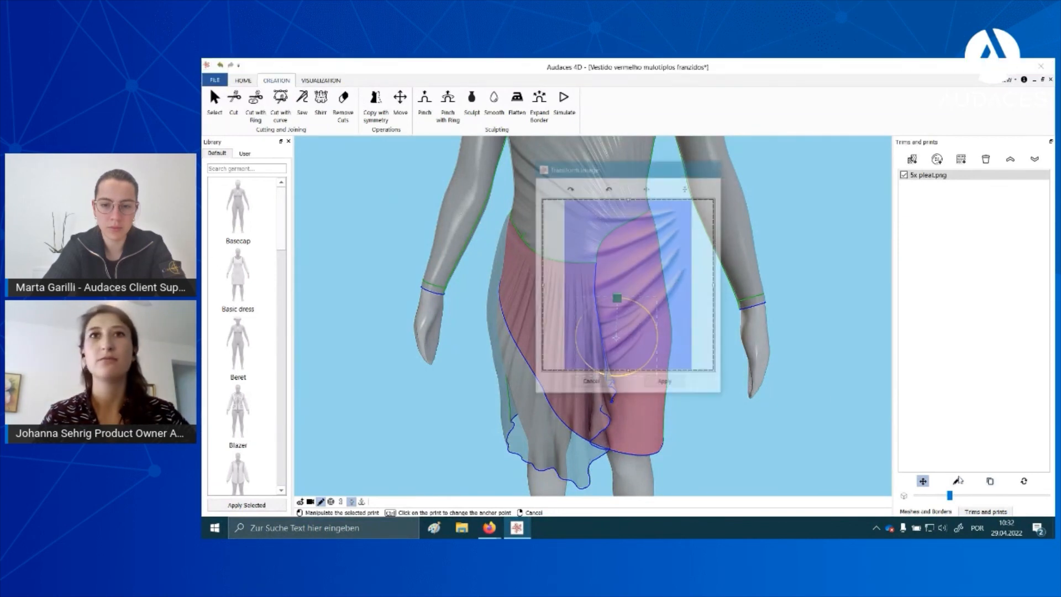
{"action": "left_click_drag", "start_coordinate": [622, 170], "coordinate": [787, 140]}
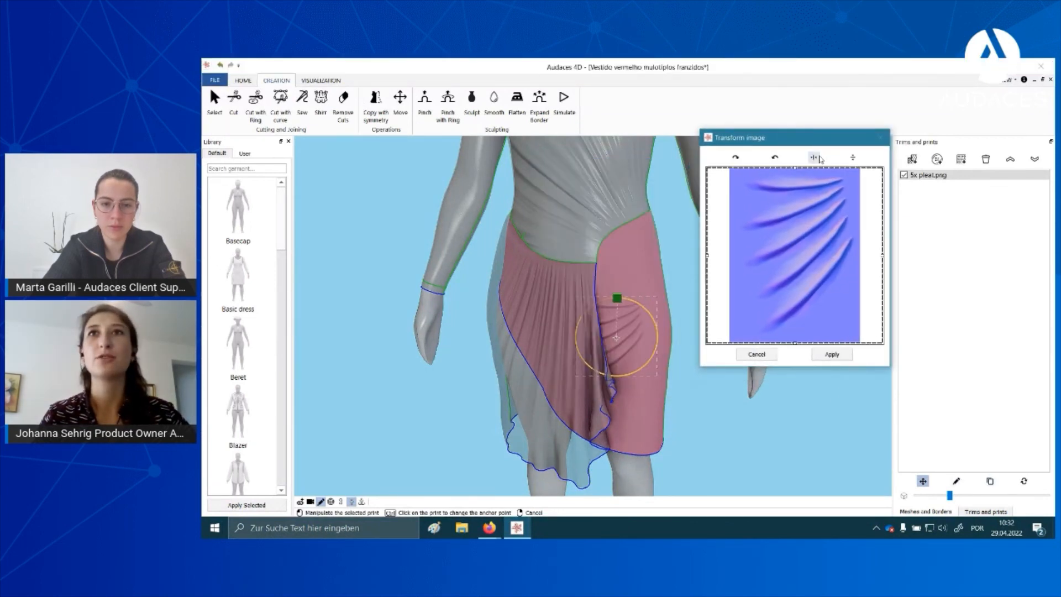
{"action": "left_click", "coordinate": [817, 159]}
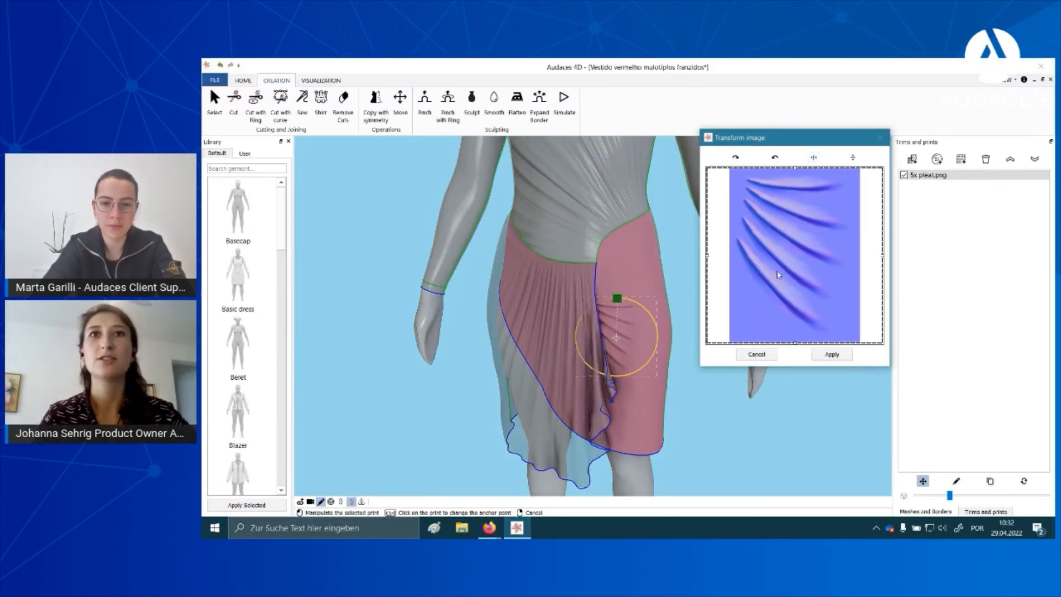
{"action": "left_click", "coordinate": [833, 355]}
- Enlarge and tilt the pleat print, slightly reduce its depth, and shift it so the folds radiate from the drape edge
{"action": "left_click_drag", "start_coordinate": [610, 319], "coordinate": [602, 366]}
{"action": "left_click_drag", "start_coordinate": [598, 271], "coordinate": [636, 254]}
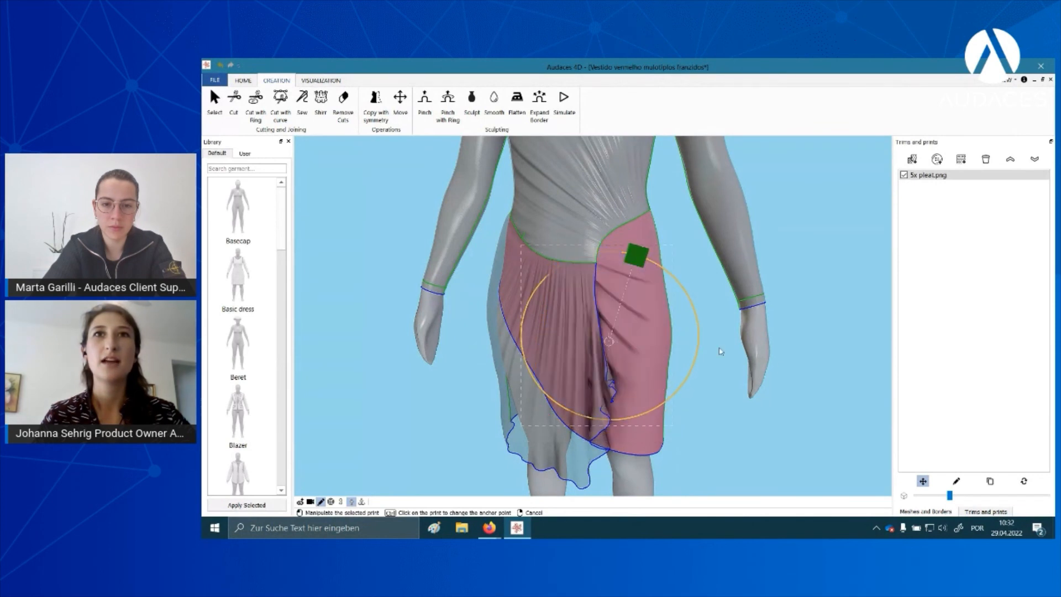
{"action": "mouse_move", "coordinate": [953, 501]}
{"action": "left_mouse_down"}
{"action": "mouse_move", "coordinate": [966, 501]}
{"action": "mouse_move", "coordinate": [917, 494]}
{"action": "mouse_move", "coordinate": [959, 496]}
{"action": "mouse_move", "coordinate": [944, 497]}
{"action": "left_mouse_up"}
{"action": "left_click_drag", "start_coordinate": [632, 353], "coordinate": [605, 358]}
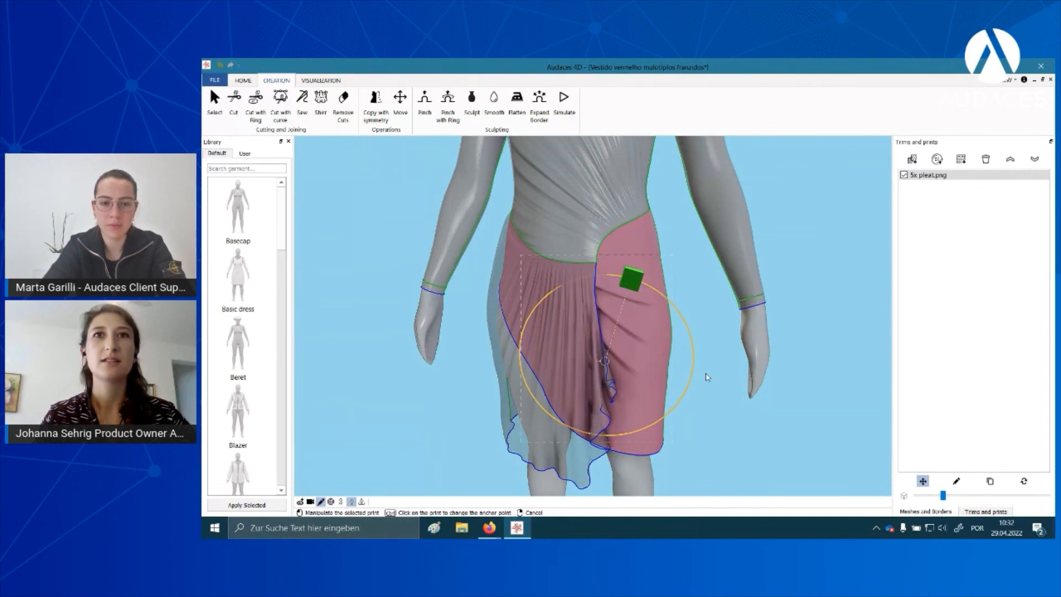
{"action": "right_click", "coordinate": [707, 377]}
- Hide the coloured border outlines and examine the whole dress from the front
{"action": "scroll", "coordinate": [698, 386], "scroll_direction": "down", "scroll_amount": 3}
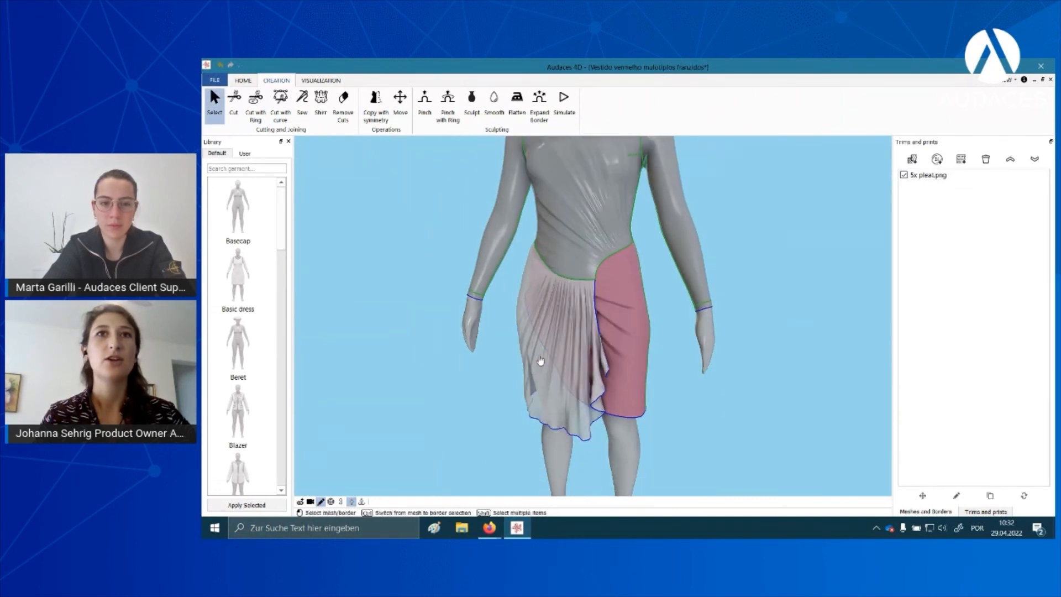
{"action": "left_click", "coordinate": [321, 502]}
{"action": "middle_click_drag", "start_coordinate": [575, 350], "coordinate": [573, 391]}
{"action": "scroll", "coordinate": [574, 391], "scroll_direction": "down", "scroll_amount": 1}
{"action": "right_click_drag", "start_coordinate": [688, 370], "coordinate": [705, 354]}
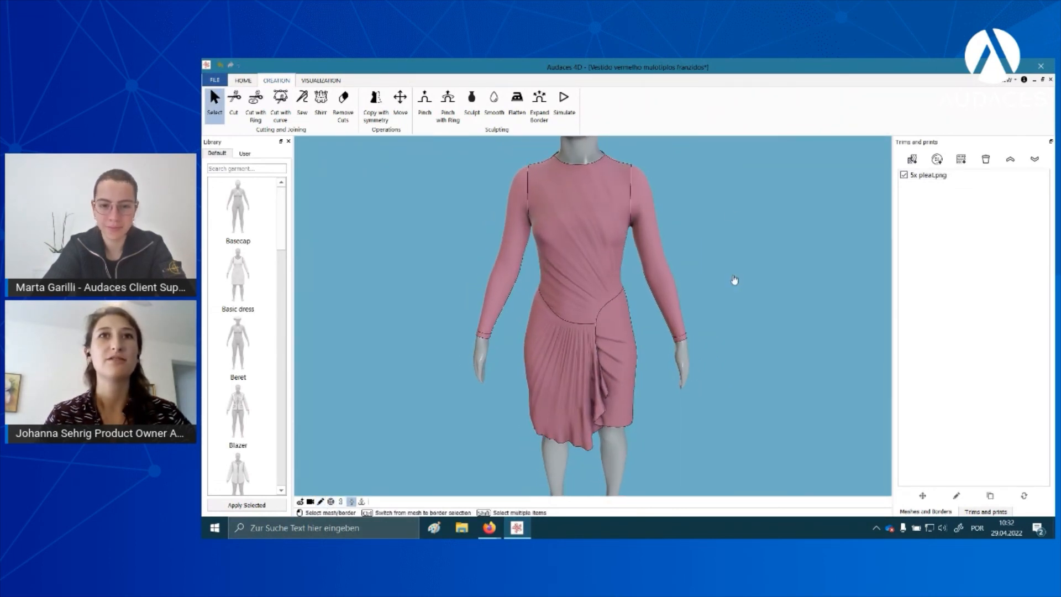
{"action": "scroll", "coordinate": [698, 320], "scroll_direction": "down", "scroll_amount": 1}
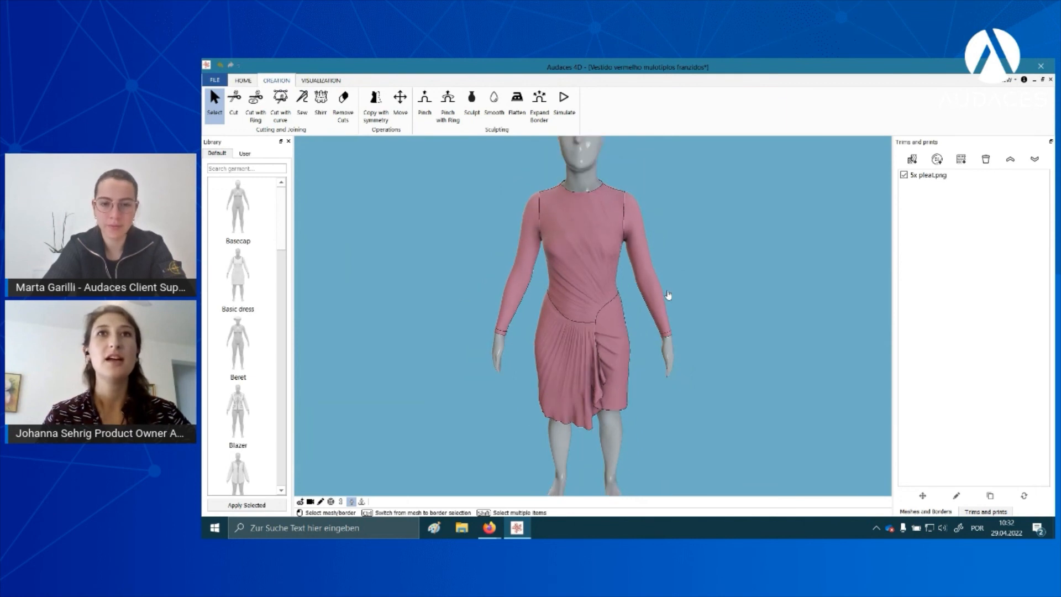
{"action": "scroll", "coordinate": [648, 270], "scroll_direction": "up", "scroll_amount": 1}
- Select both sleeves, Manga esquerda and Manga direita, enable shirring on mesh and load a horizontal-fold shirring texture
{"action": "left_click", "coordinate": [645, 273]}
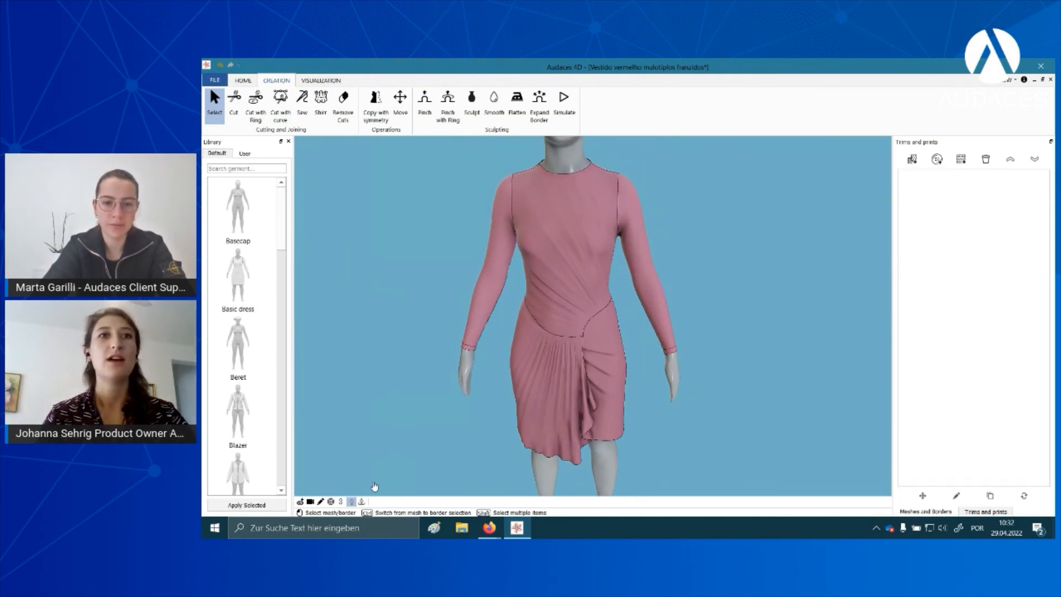
{"action": "left_click", "coordinate": [321, 502]}
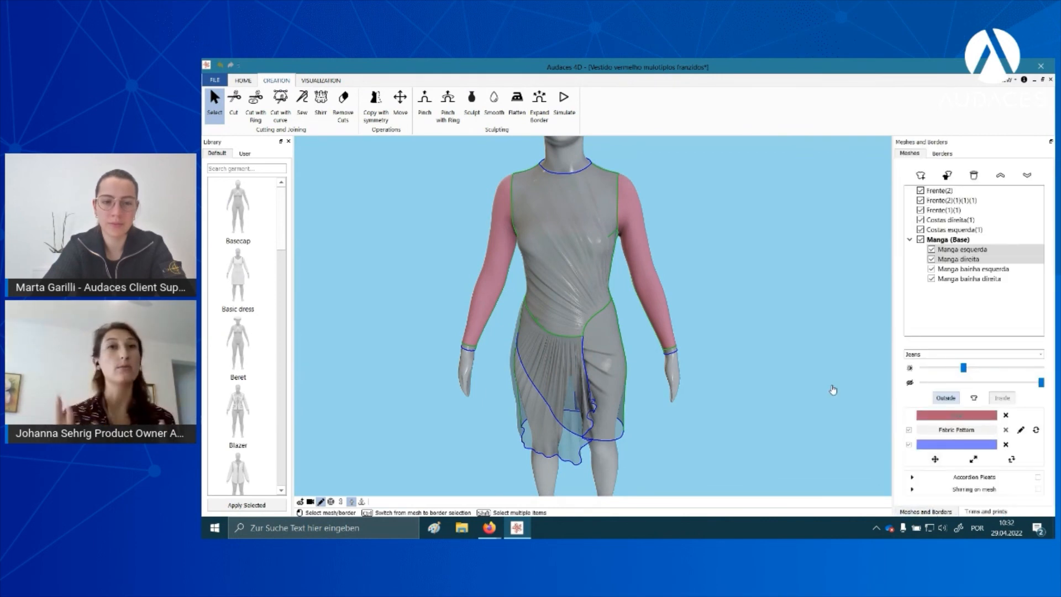
{"action": "left_click", "coordinate": [912, 489]}
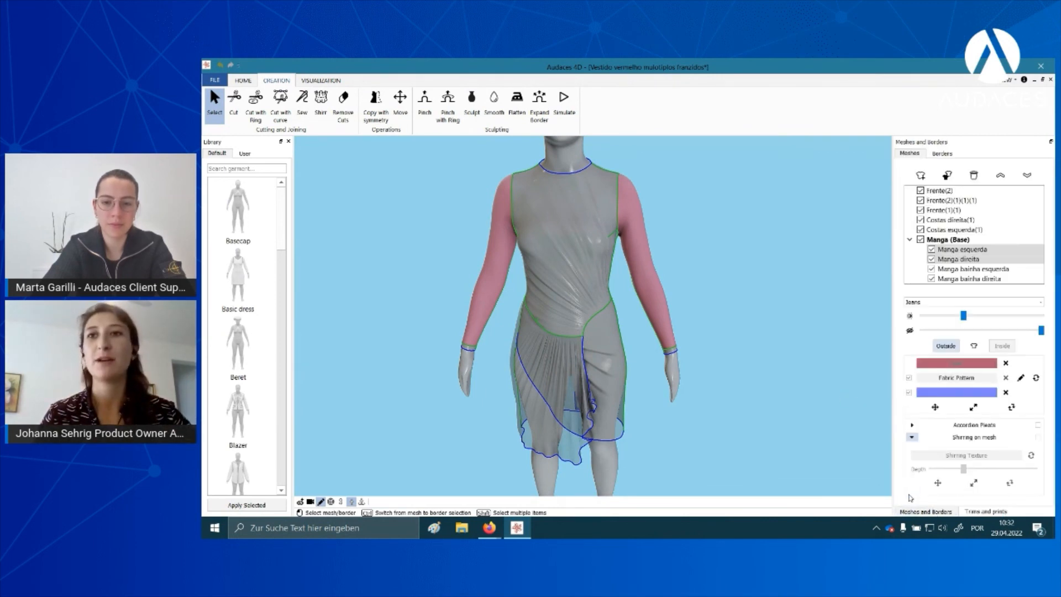
{"action": "left_click", "coordinate": [1038, 437]}
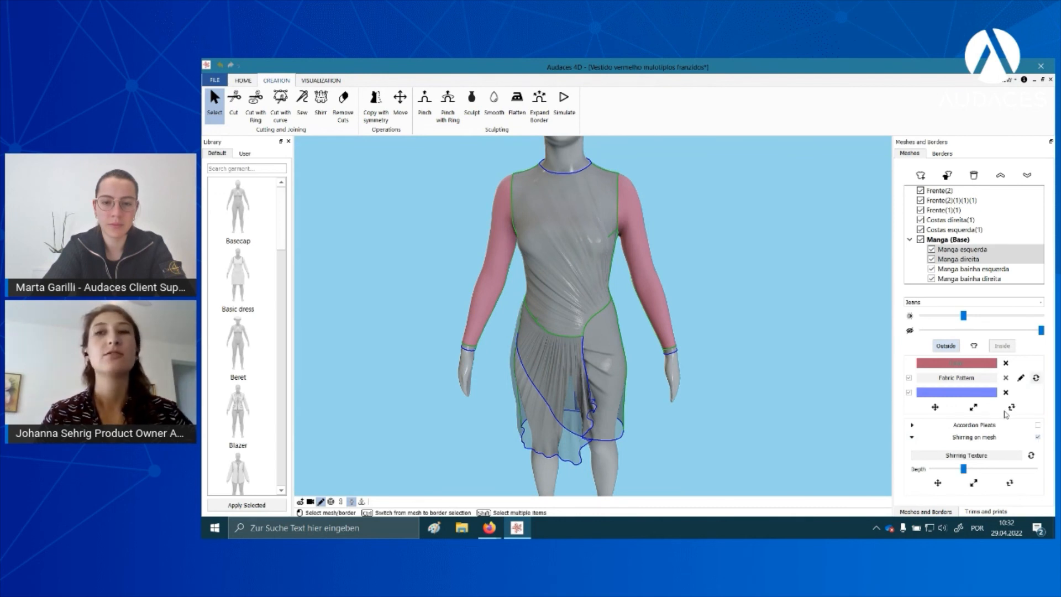
{"action": "left_click", "coordinate": [966, 456]}
{"action": "double_click", "coordinate": [541, 148]}
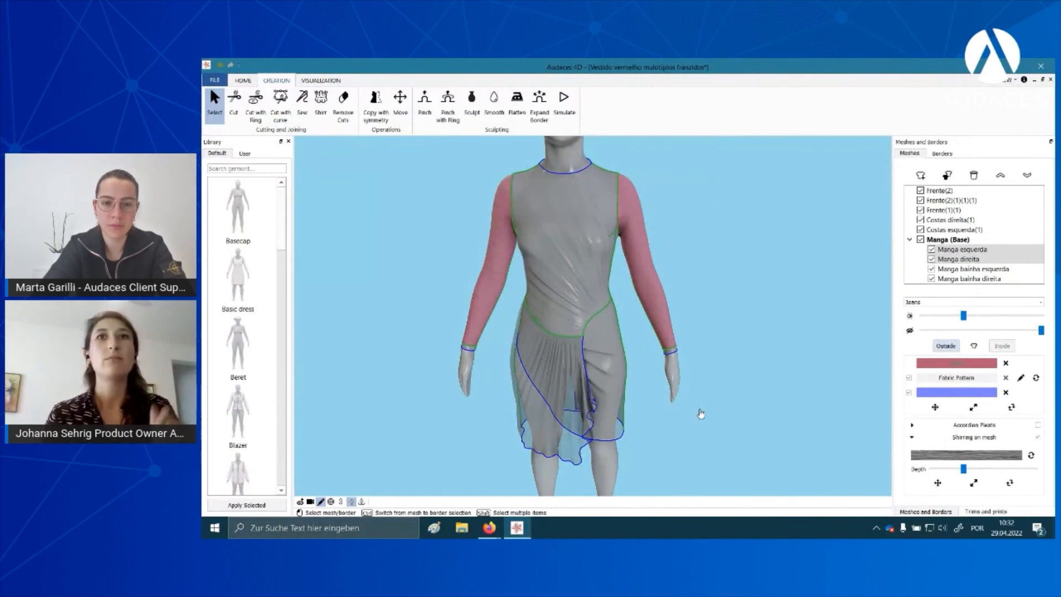
- Raise the sleeves' shirring depth to its maximum and adjust the scale of the shirring texture
{"action": "left_click_drag", "start_coordinate": [964, 470], "coordinate": [1036, 470]}
{"action": "left_click", "coordinate": [974, 483]}
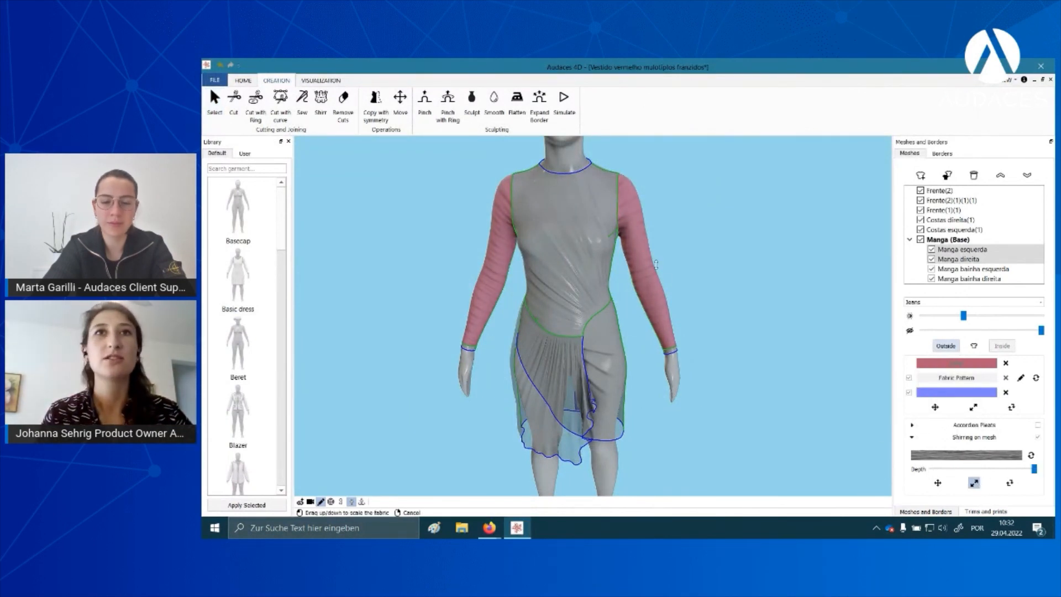
{"action": "left_click_drag", "start_coordinate": [653, 286], "coordinate": [649, 271]}
{"action": "middle_click_drag", "start_coordinate": [644, 253], "coordinate": [650, 269]}
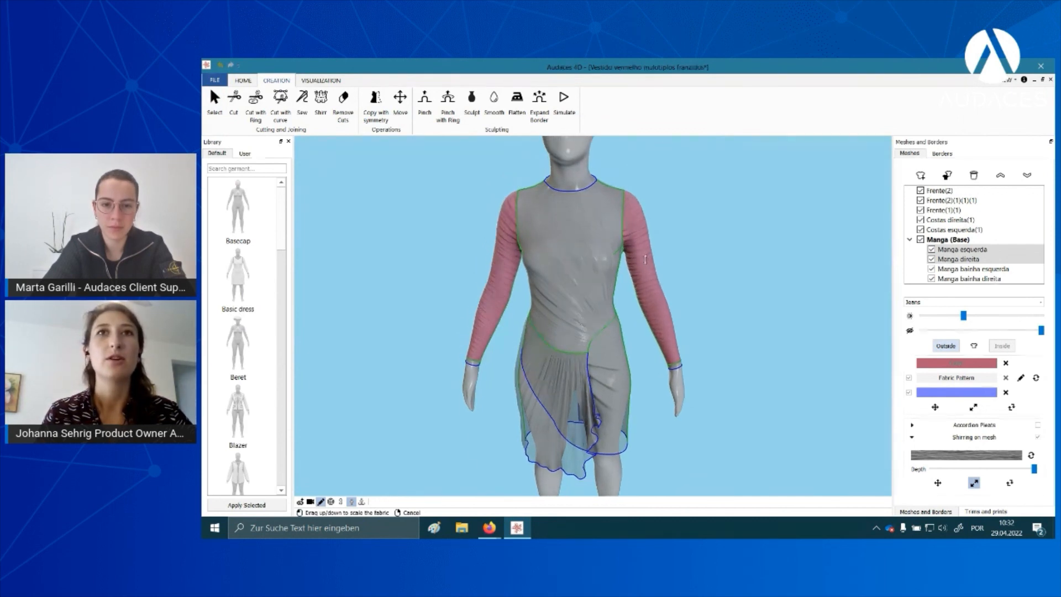
- Hide the border outlines and the mannequin to view the finished red dress on its own
{"action": "left_click", "coordinate": [321, 502]}
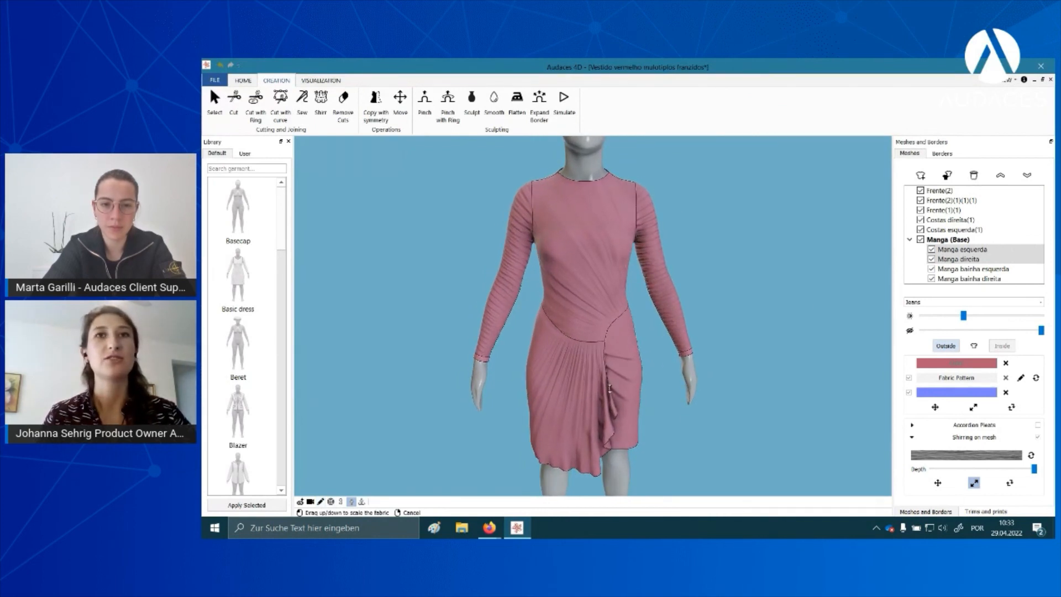
{"action": "scroll", "coordinate": [606, 385], "scroll_direction": "down", "scroll_amount": 2}
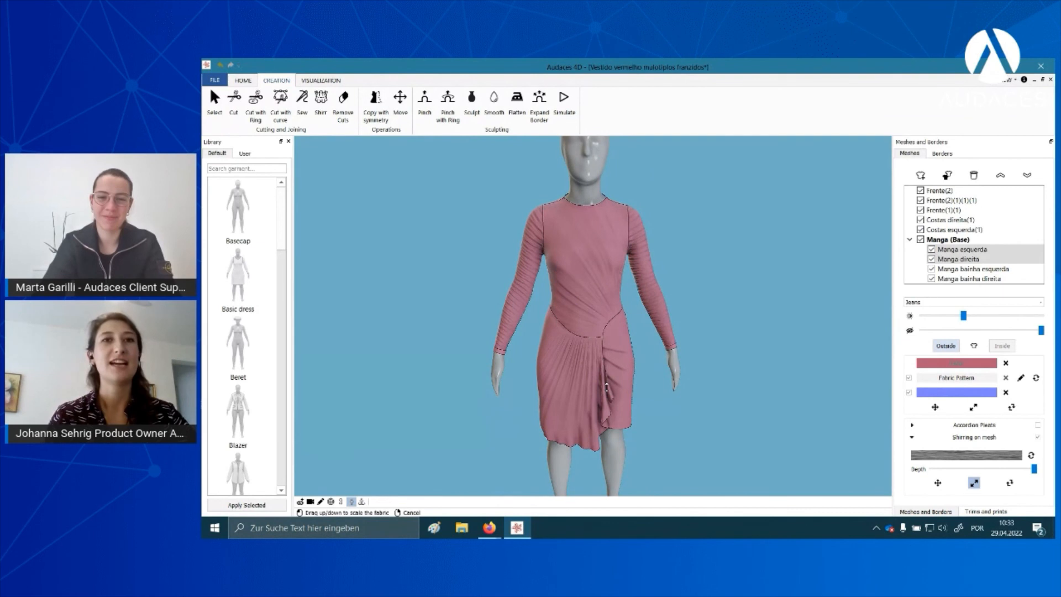
{"action": "left_click", "coordinate": [350, 502]}
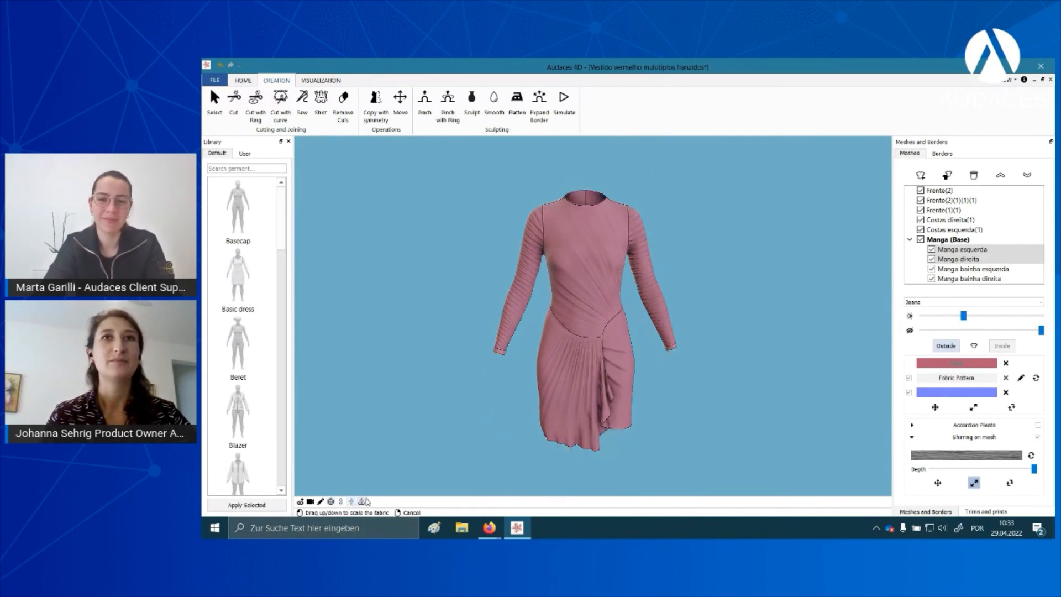